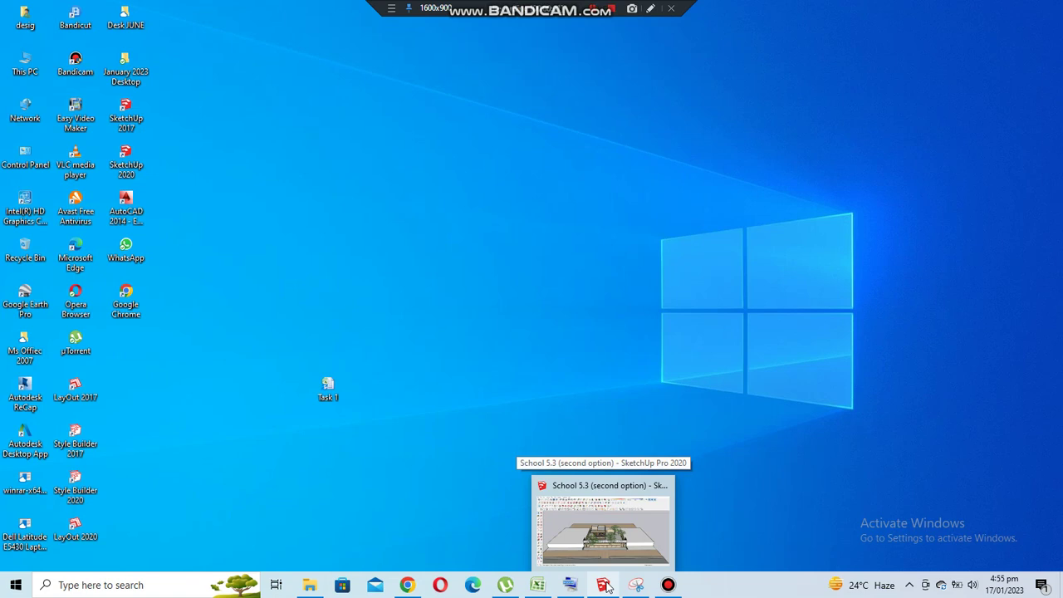
# Bring up the school model, then select and delete the group of trees
pyautogui.moveTo(562, 429)
pyautogui.mouseDown()
pyautogui.moveTo(546, 447)
pyautogui.moveTo(319, 408)
pyautogui.mouseUp()
pyautogui.press('space')
pyautogui.scroll(5, 592, 389)
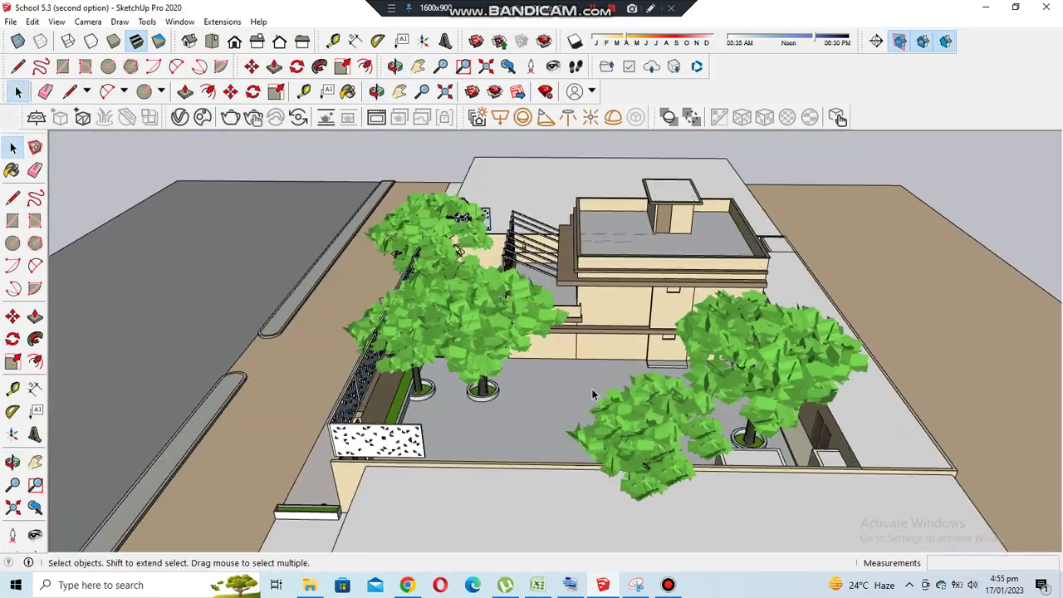
pyautogui.click(592, 389)
pyautogui.press('Delete')
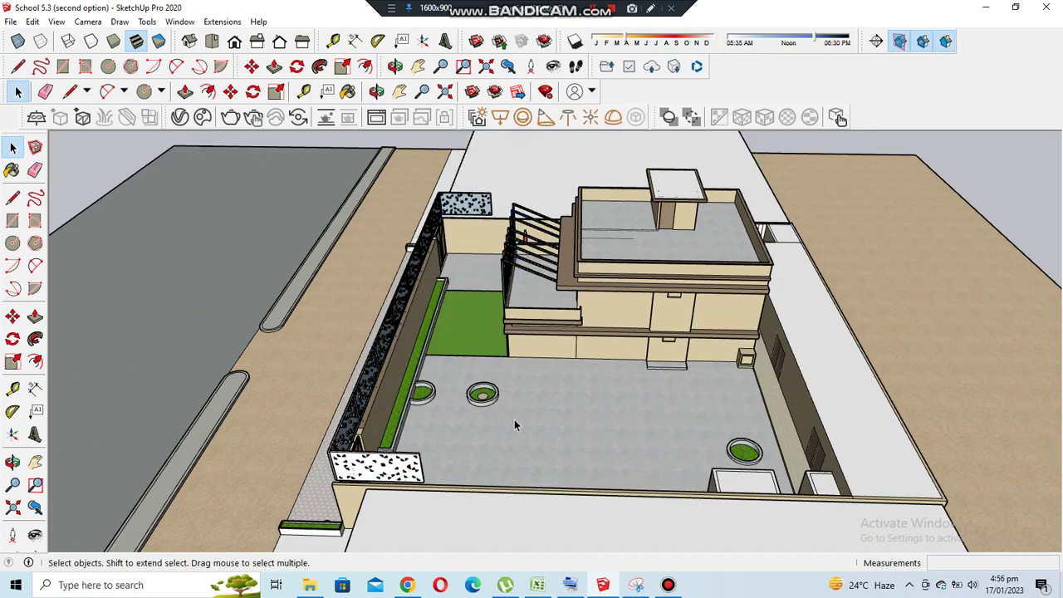
# Orbit up over the building and bring up the pergola's context menu
pyautogui.moveTo(515, 417); pyautogui.dragTo(512, 313, button='middle')
pyautogui.scroll(-3, 512, 314)
pyautogui.press('space')
pyautogui.scroll(6, 505, 245)
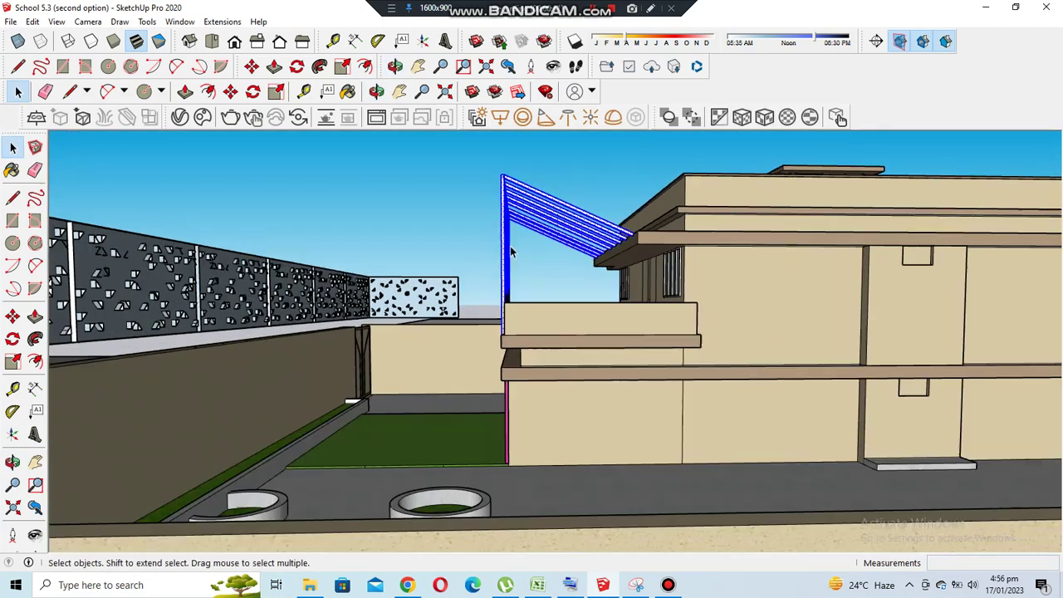
pyautogui.moveTo(504, 245); pyautogui.dragTo(534, 318, button='middle')
pyautogui.scroll(3, 534, 318)
pyautogui.moveTo(601, 381); pyautogui.dragTo(609, 316, button='middle')
pyautogui.scroll(-4, 609, 316)
pyautogui.rightClick(608, 304)
pyautogui.press('Escape')
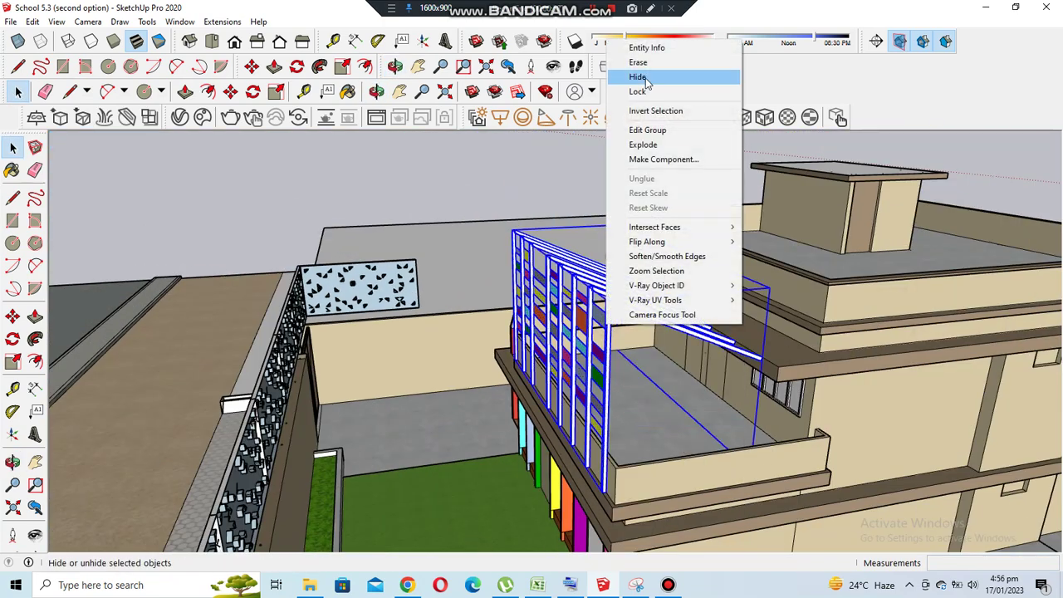
# Hide the perforated screen wall
pyautogui.scroll(-3, 609, 260)
pyautogui.moveTo(609, 260); pyautogui.dragTo(374, 299, button='middle')
pyautogui.scroll(3, 334, 304)
pyautogui.rightClick(334, 304)
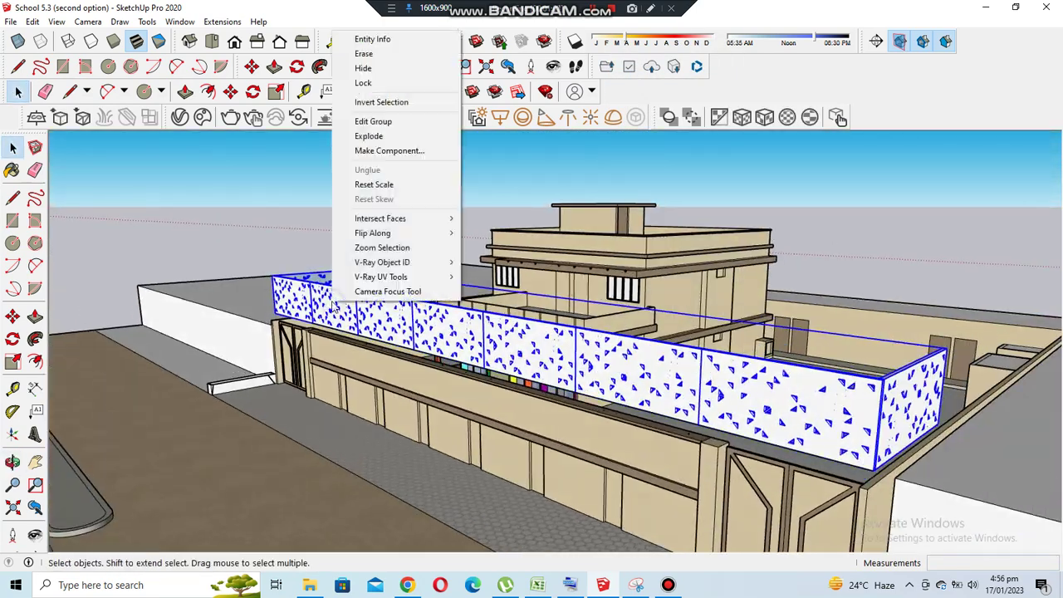
pyautogui.click(378, 70)
pyautogui.scroll(-3, 423, 309)
pyautogui.click(11, 22)
pyautogui.click(50, 110)
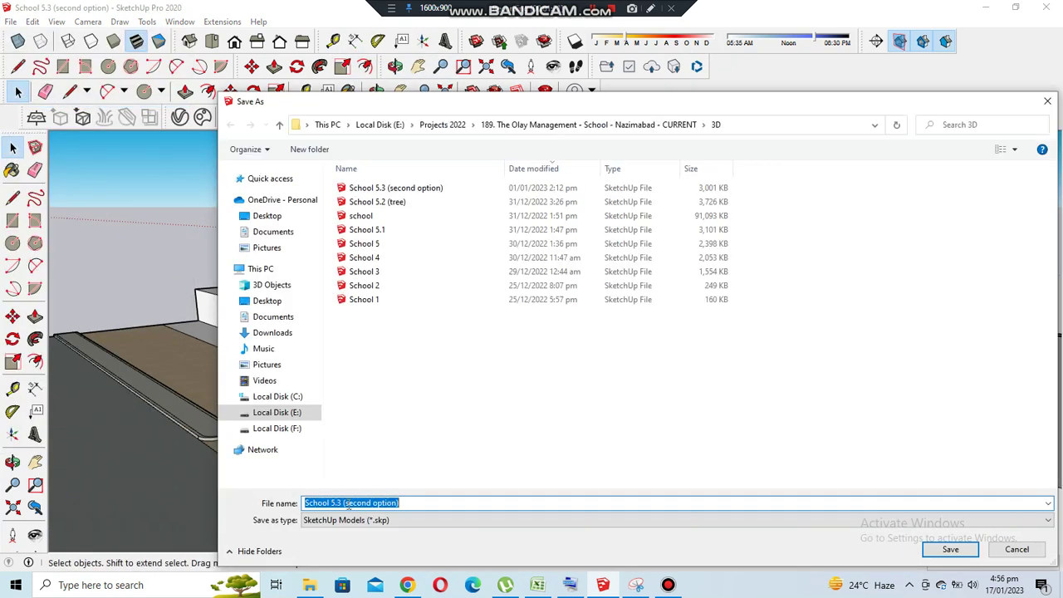
# Save the model as 'School 5.4 (second option)'
pyautogui.press('Return')
pyautogui.moveTo(551, 436); pyautogui.dragTo(521, 405, button='middle')
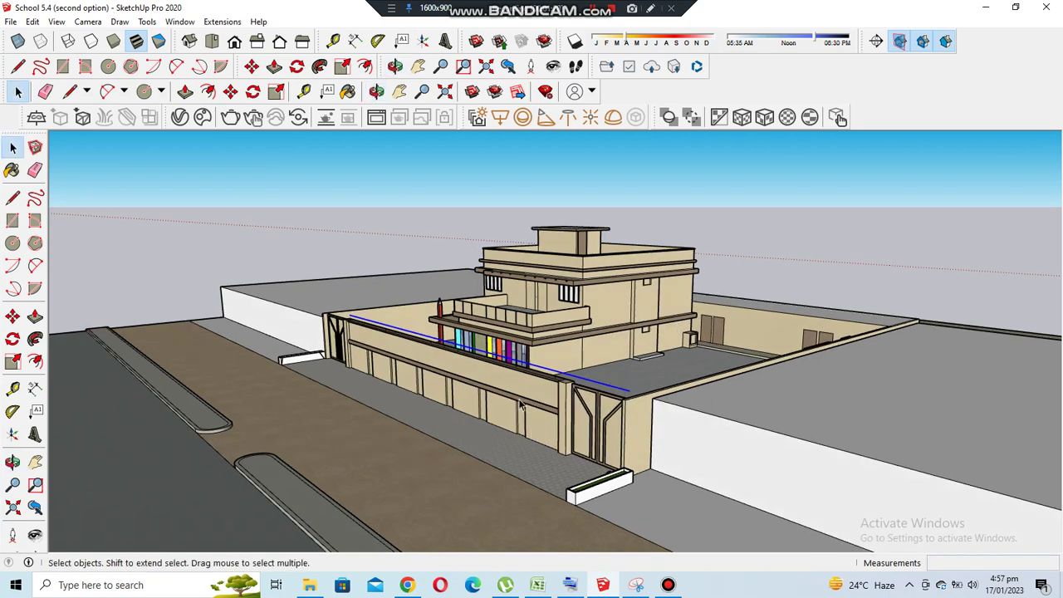
pyautogui.moveTo(449, 368)
pyautogui.mouseDown(button='middle')
pyautogui.moveTo(536, 345)
pyautogui.moveTo(550, 380)
pyautogui.moveTo(565, 365)
pyautogui.mouseUp(button='middle')
pyautogui.scroll(5, 499, 357)
pyautogui.scroll(2, 515, 349)
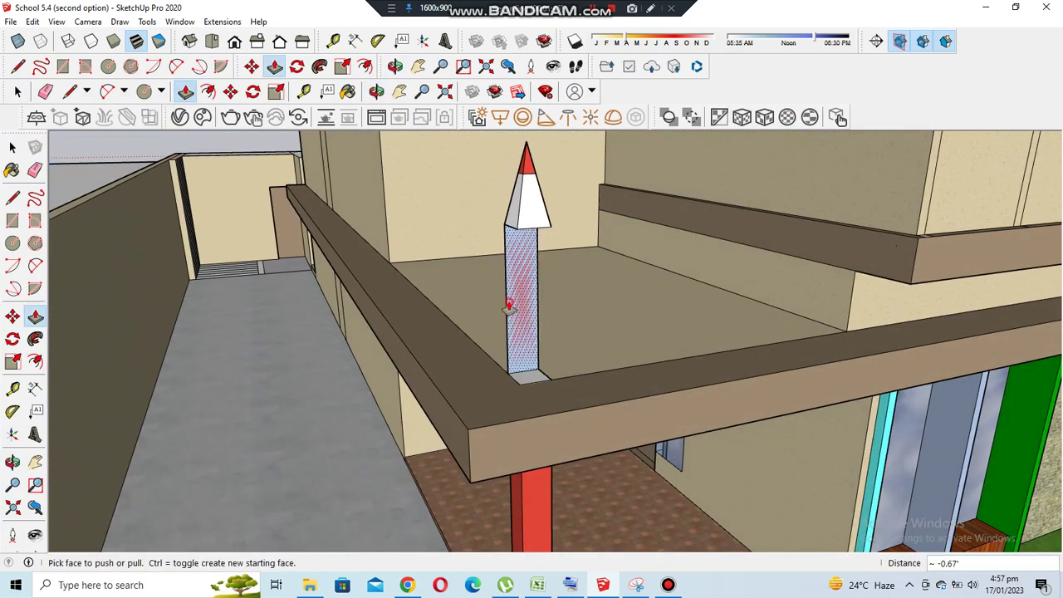
# Erase the panel divisions along the balcony parapet, leaving one continuous wall
pyautogui.moveTo(601, 525); pyautogui.dragTo(596, 362, button='middle')
pyautogui.scroll(-3, 565, 368)
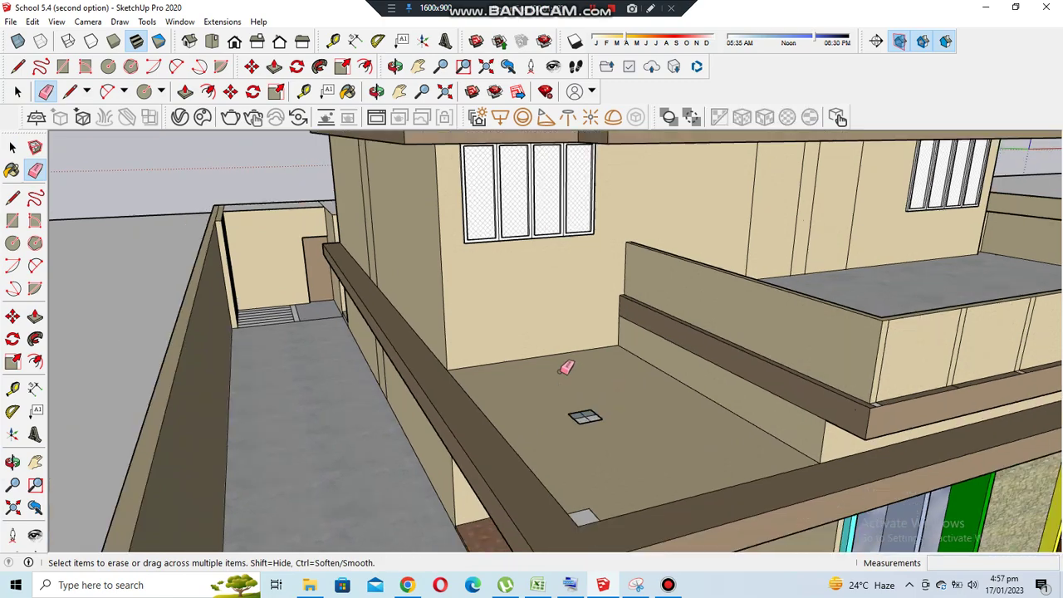
pyautogui.scroll(-2, 560, 373)
pyautogui.scroll(4, 577, 363)
pyautogui.moveTo(577, 363)
pyautogui.mouseDown(button='middle')
pyautogui.moveTo(554, 438)
pyautogui.moveTo(532, 415)
pyautogui.moveTo(420, 385)
pyautogui.mouseUp(button='middle')
pyautogui.scroll(-5, 495, 295)
pyautogui.moveTo(495, 295)
pyautogui.mouseDown(button='middle')
pyautogui.moveTo(608, 385)
pyautogui.moveTo(688, 404)
pyautogui.moveTo(368, 253)
pyautogui.mouseUp(button='middle')
pyautogui.scroll(5, 590, 346)
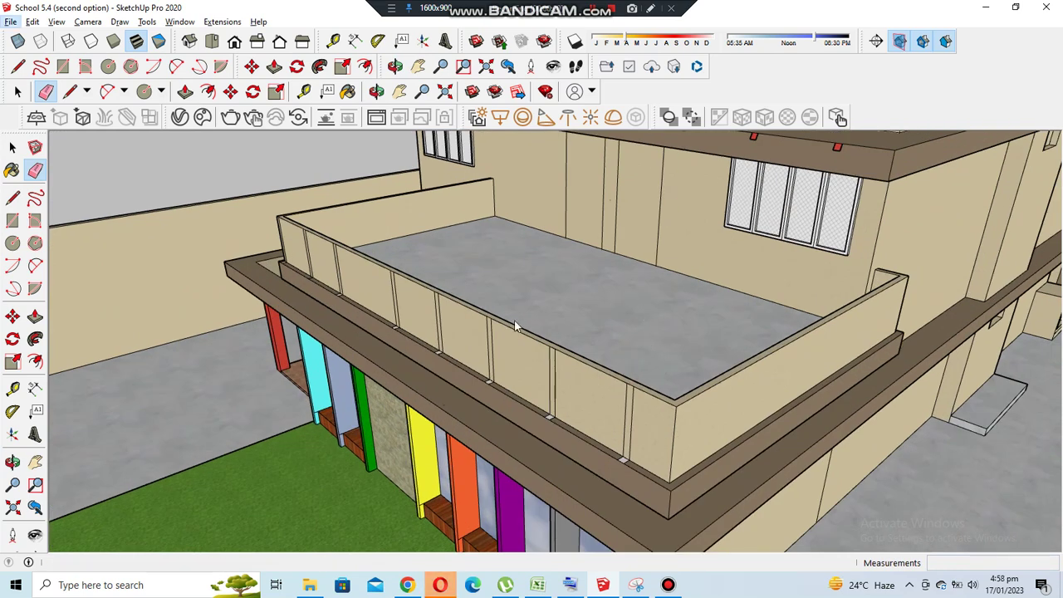
pyautogui.scroll(-2, 629, 392)
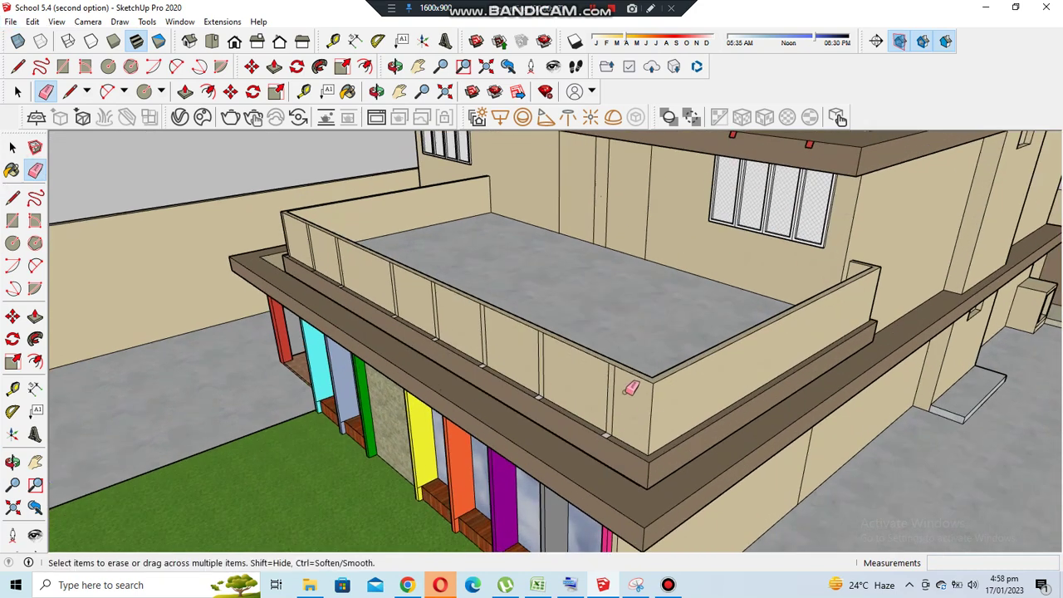
pyautogui.scroll(3, 610, 384)
pyautogui.scroll(3, 768, 418)
pyautogui.moveTo(745, 417); pyautogui.dragTo(448, 277)
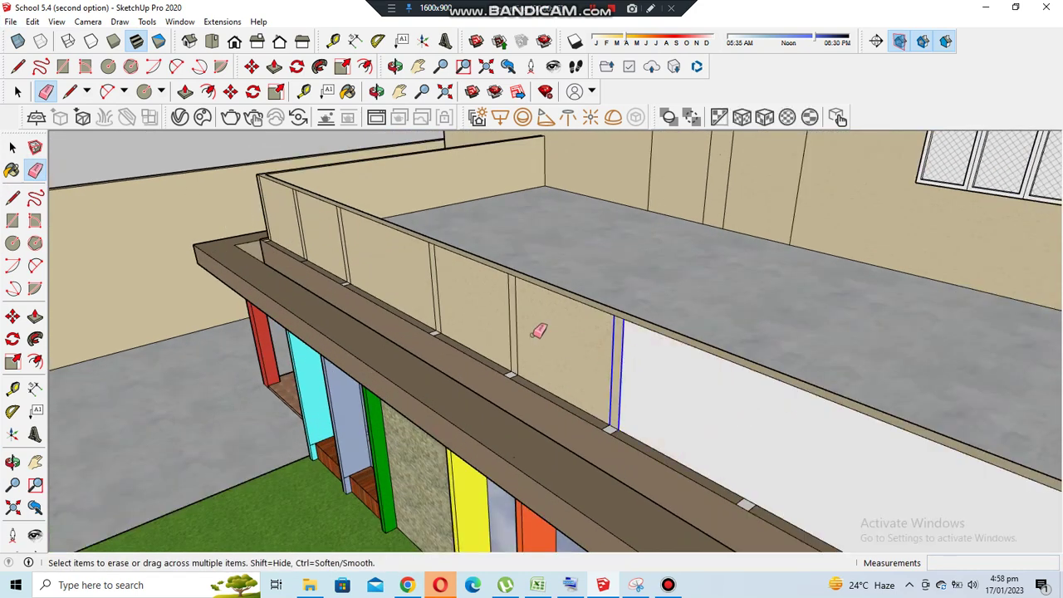
pyautogui.scroll(2, 445, 250)
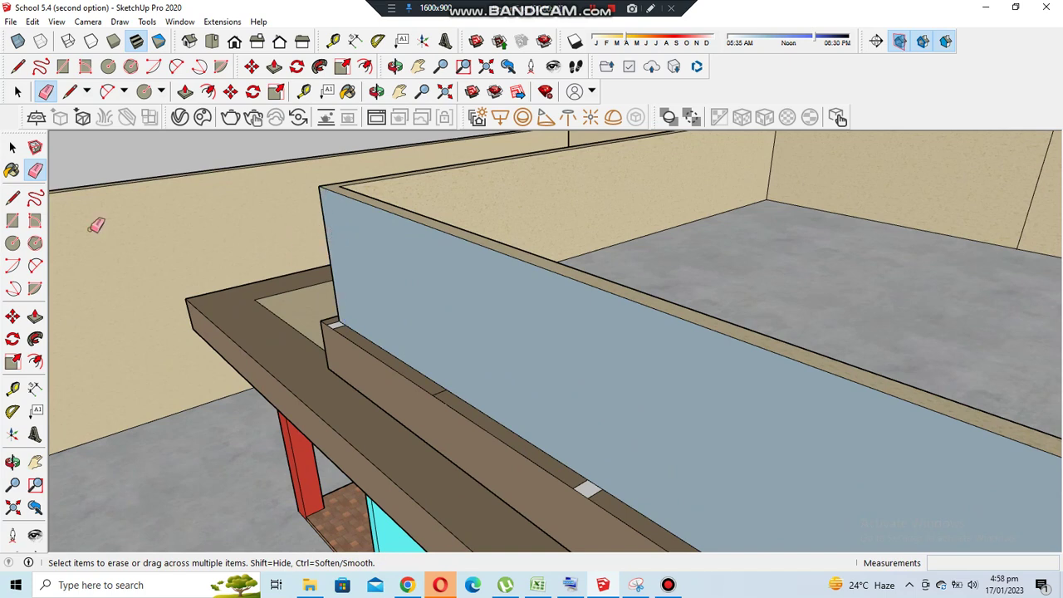
pyautogui.moveTo(339, 320); pyautogui.dragTo(461, 178, button='middle')
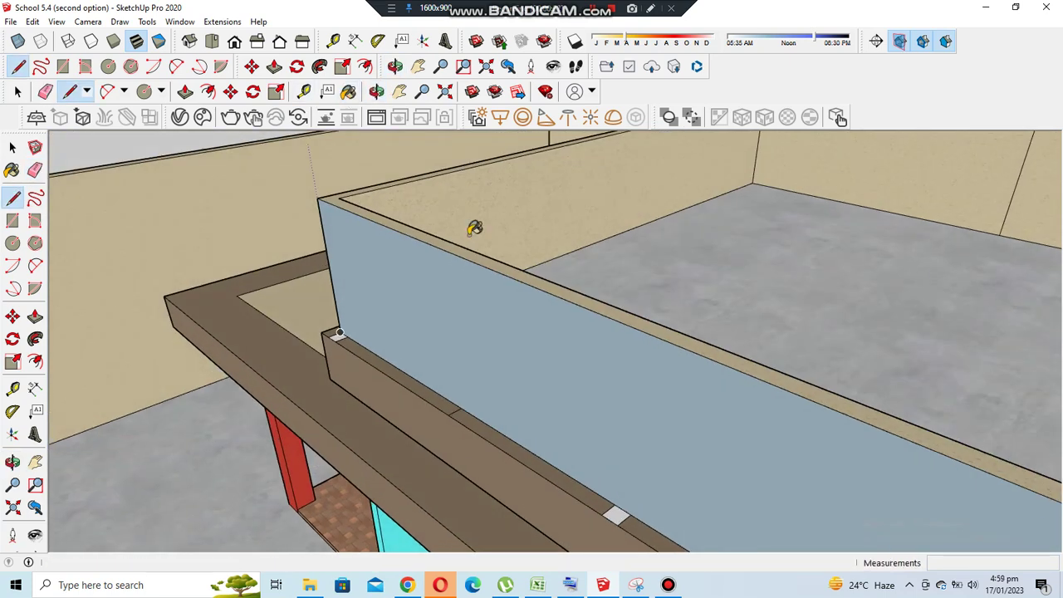
# Paint the parapet face Quartz Light Brown
pyautogui.scroll(-2, 498, 208)
pyautogui.click(474, 264)
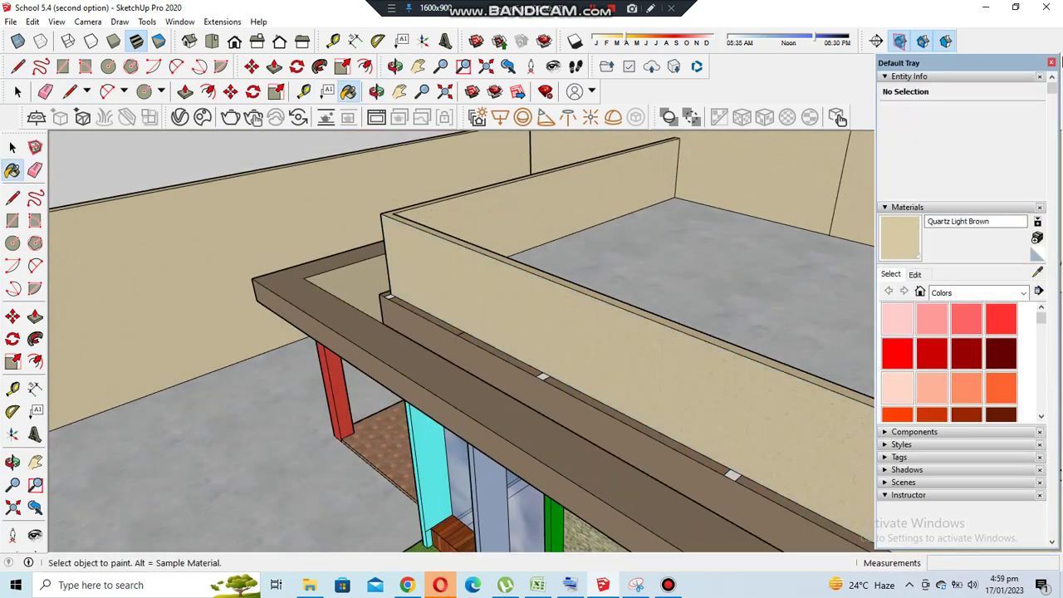
pyautogui.click(1052, 62)
pyautogui.scroll(-3, 532, 332)
pyautogui.moveTo(531, 332); pyautogui.dragTo(654, 375, button='middle')
# Raise the terrace parapet wall with Push/Pull
pyautogui.press('p')
pyautogui.click(736, 380)
pyautogui.scroll(3, 701, 391)
pyautogui.scroll(-3, 689, 380)
pyautogui.scroll(-2, 724, 244)
pyautogui.scroll(1, 722, 261)
pyautogui.click(722, 261)
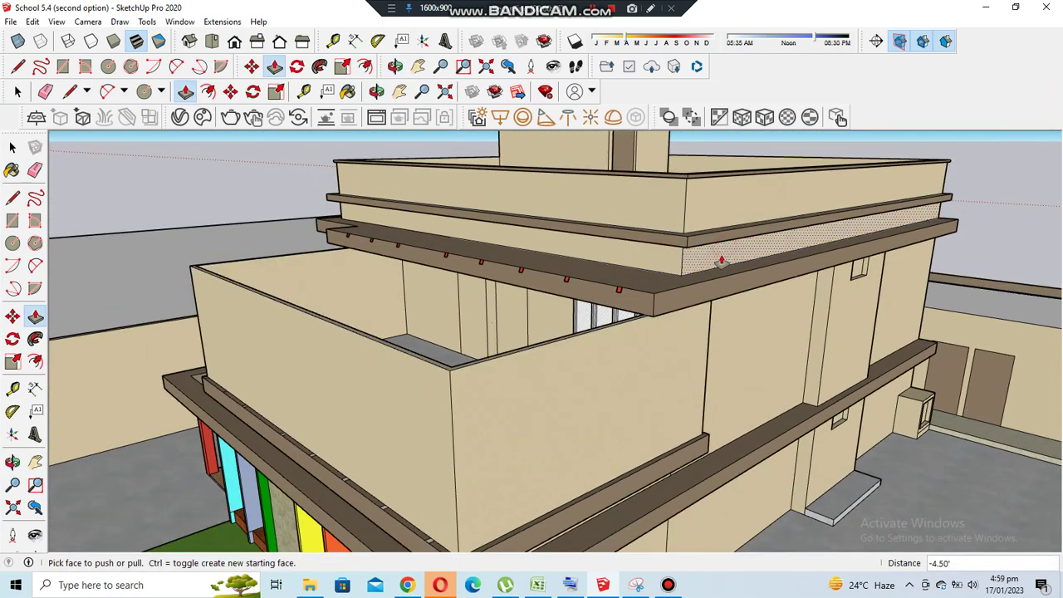
pyautogui.scroll(-2, 722, 261)
pyautogui.click(671, 254)
pyautogui.moveTo(672, 254); pyautogui.dragTo(525, 452, button='middle')
# Push a wall face outward by 2.50'
pyautogui.press('l')
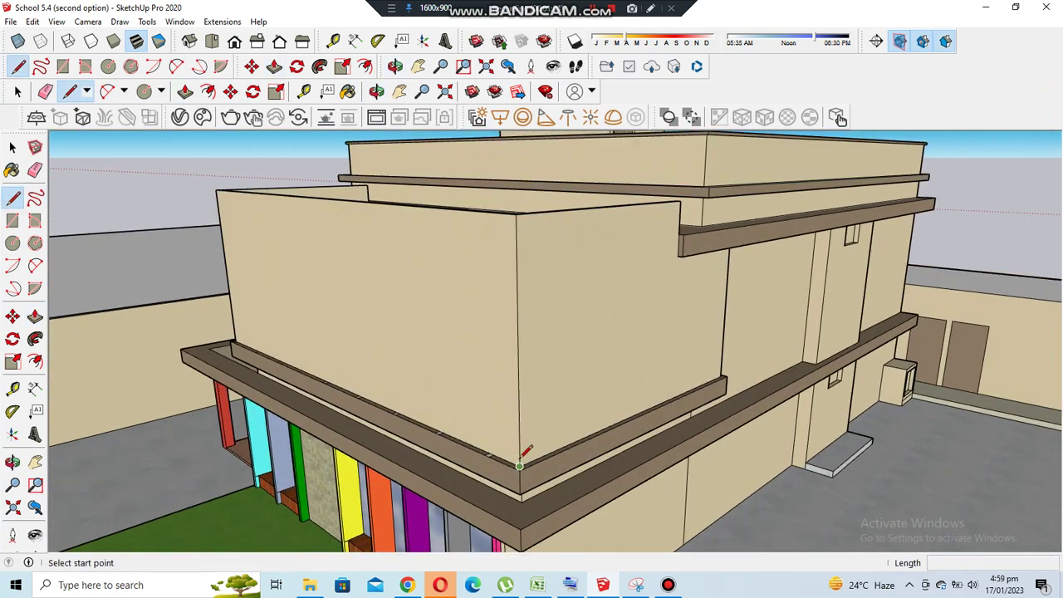
pyautogui.moveTo(503, 212); pyautogui.dragTo(532, 274, button='middle')
pyautogui.scroll(3, 441, 296)
pyautogui.scroll(2, 416, 237)
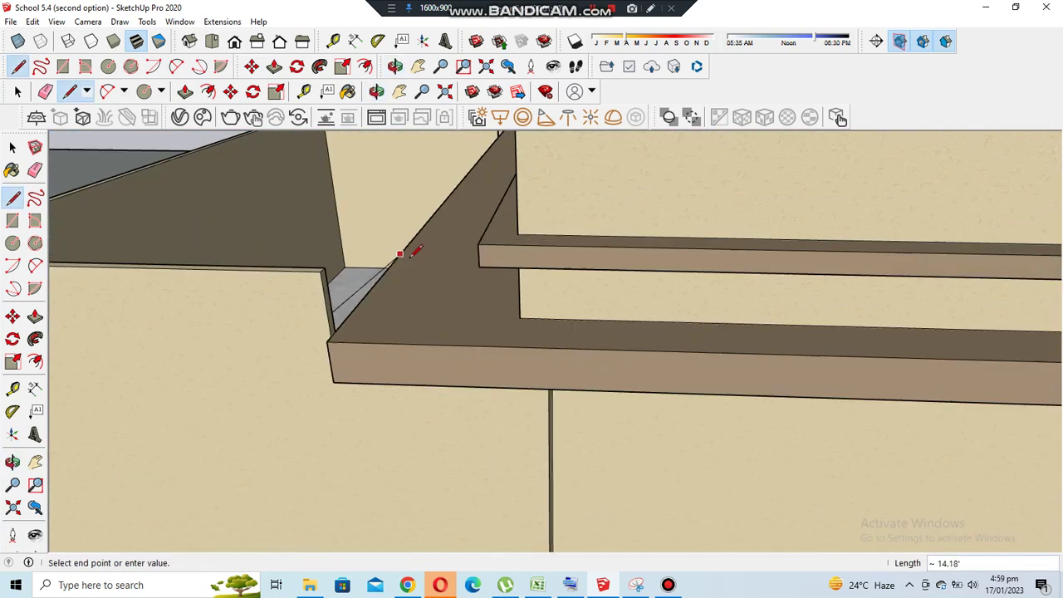
pyautogui.click(371, 338)
pyautogui.moveTo(371, 338); pyautogui.dragTo(570, 261, button='middle')
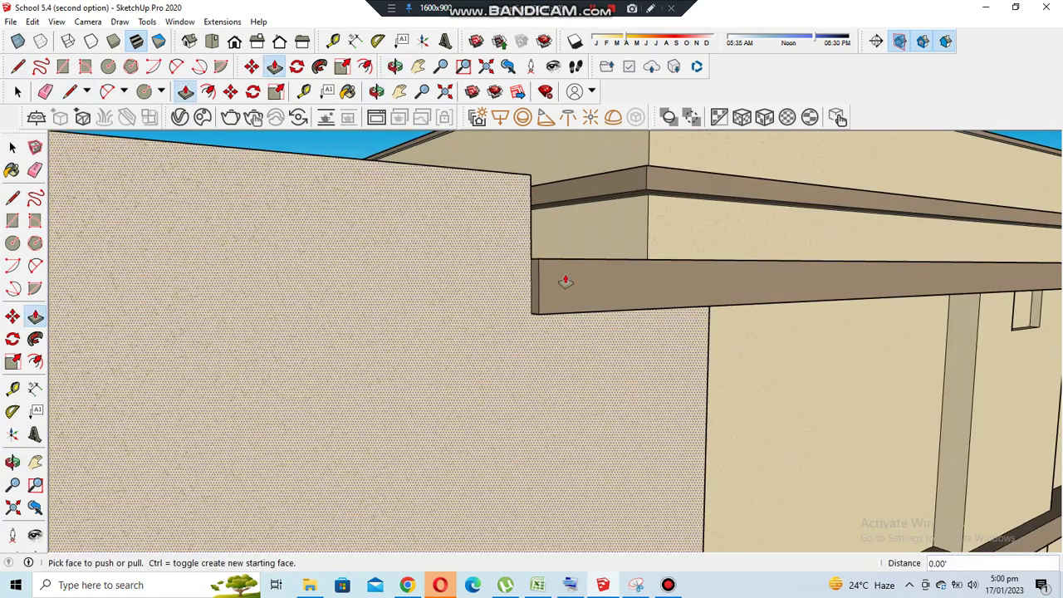
pyautogui.moveTo(527, 296); pyautogui.dragTo(541, 294, button='middle')
pyautogui.click(541, 294)
pyautogui.scroll(-2, 587, 368)
pyautogui.click(598, 408)
pyautogui.scroll(-2, 466, 361)
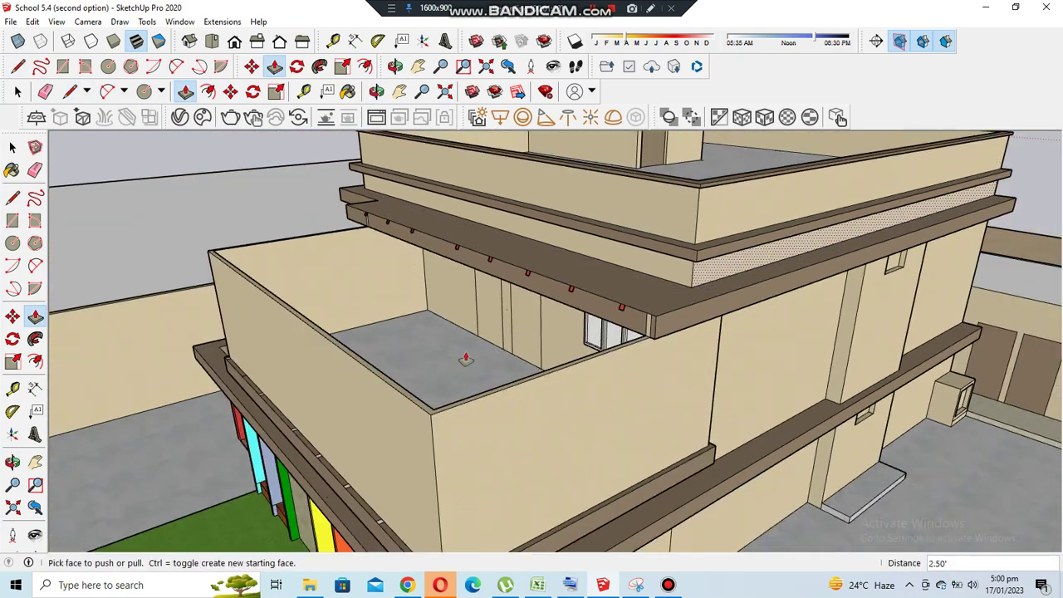
pyautogui.moveTo(466, 361); pyautogui.dragTo(834, 349, button='middle')
# Draw a new line on the parapet wall
pyautogui.click(12, 197)
pyautogui.click(13, 198)
pyautogui.scroll(3, 593, 273)
pyautogui.scroll(2, 510, 273)
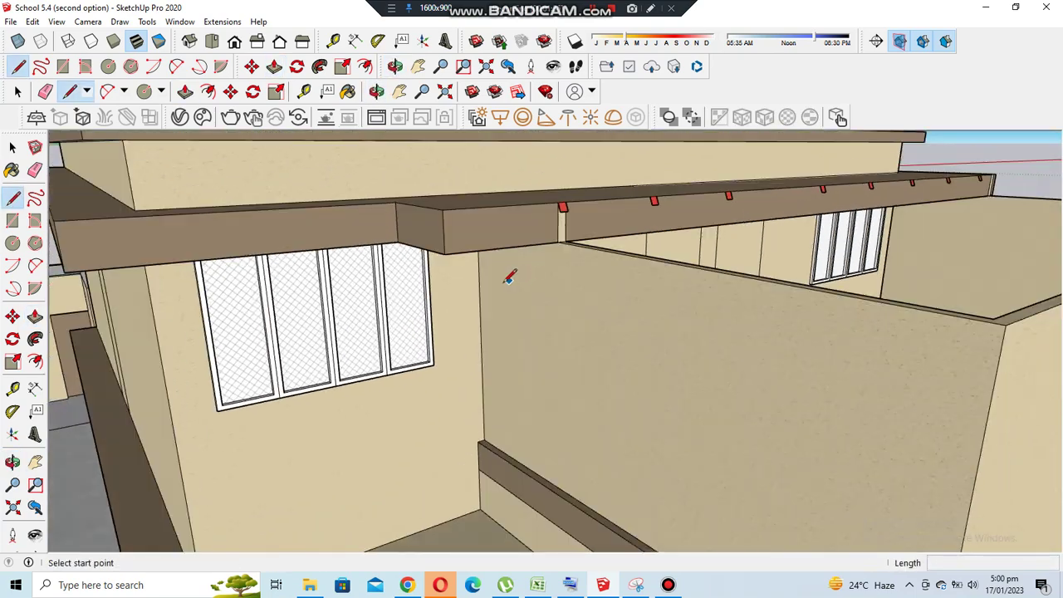
pyautogui.scroll(-3, 523, 299)
pyautogui.moveTo(534, 325); pyautogui.dragTo(748, 352, button='middle')
pyautogui.scroll(3, 753, 347)
pyautogui.click(588, 257)
pyautogui.scroll(-2, 562, 285)
pyautogui.moveTo(563, 285); pyautogui.dragTo(422, 256, button='middle')
pyautogui.moveTo(322, 343); pyautogui.dragTo(606, 283, button='middle')
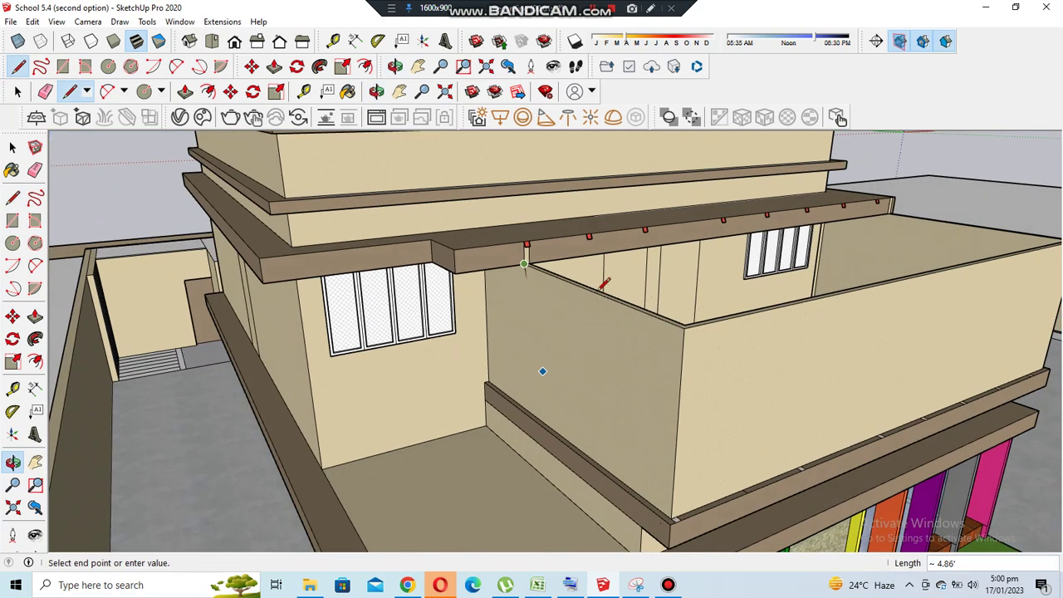
pyautogui.scroll(3, 565, 333)
# Extend the slab edge at the beam corner with Push/Pull
pyautogui.press('p')
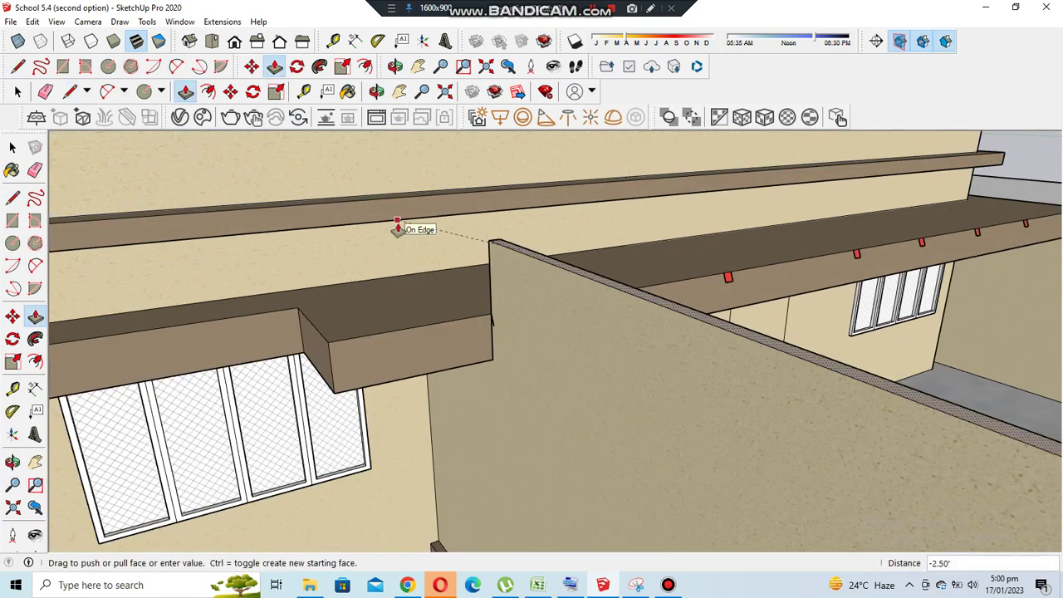
pyautogui.moveTo(180, 281); pyautogui.dragTo(671, 298, button='middle')
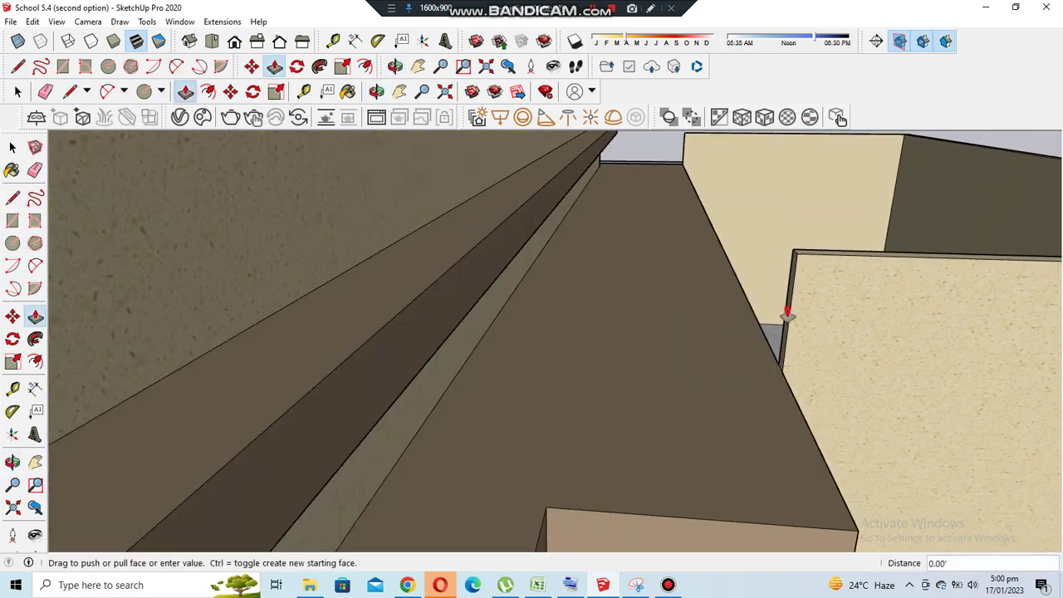
pyautogui.scroll(-5, 613, 355)
pyautogui.moveTo(848, 362); pyautogui.dragTo(448, 363, button='middle')
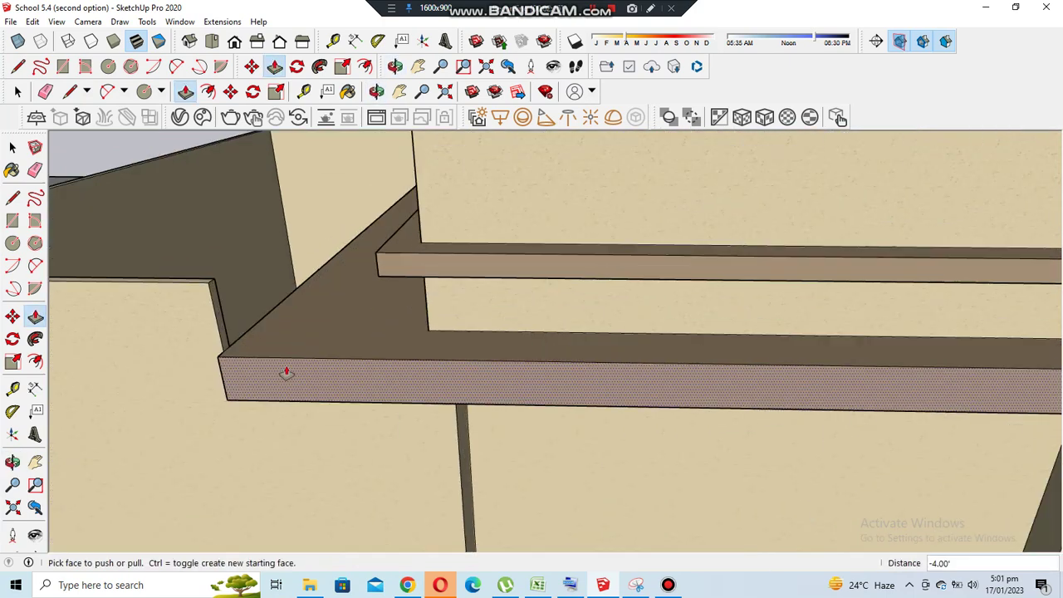
pyautogui.moveTo(495, 309)
pyautogui.mouseDown(button='middle')
pyautogui.moveTo(586, 335)
pyautogui.moveTo(629, 249)
pyautogui.moveTo(175, 160)
pyautogui.mouseUp(button='middle')
pyautogui.press('l')
pyautogui.moveTo(410, 302)
pyautogui.mouseDown(button='middle')
pyautogui.moveTo(391, 266)
pyautogui.moveTo(391, 209)
pyautogui.moveTo(631, 252)
pyautogui.mouseUp(button='middle')
pyautogui.scroll(-5, 765, 358)
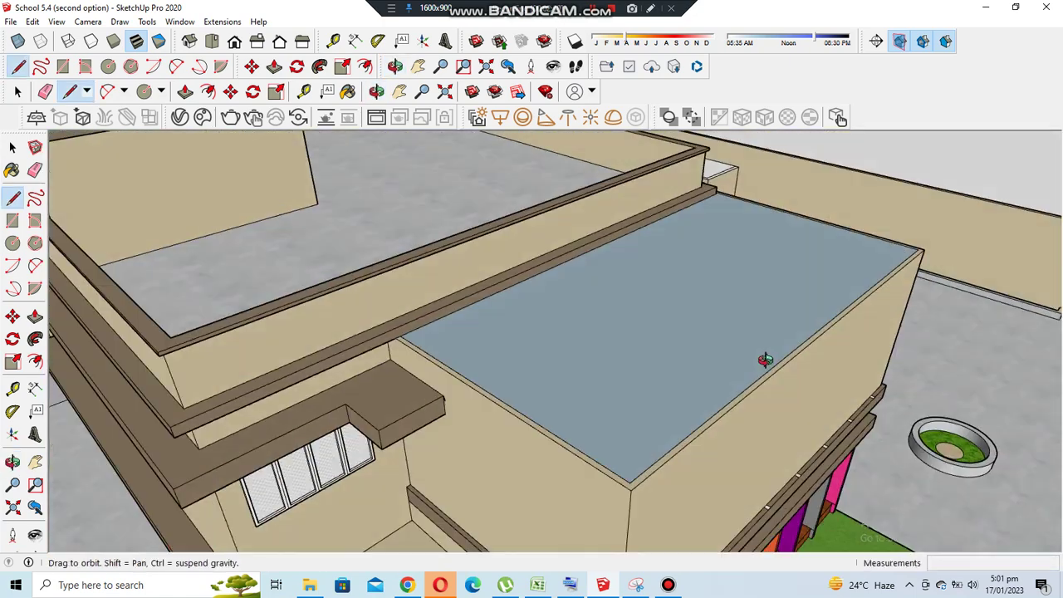
pyautogui.scroll(3, 441, 277)
pyautogui.scroll(3, 308, 284)
pyautogui.moveTo(298, 254)
pyautogui.mouseDown(button='middle')
pyautogui.moveTo(570, 321)
pyautogui.moveTo(399, 238)
pyautogui.mouseUp(button='middle')
pyautogui.scroll(-3, 563, 285)
pyautogui.moveTo(563, 285)
pyautogui.mouseDown(button='middle')
pyautogui.moveTo(631, 405)
pyautogui.moveTo(354, 363)
pyautogui.moveTo(686, 387)
pyautogui.mouseUp(button='middle')
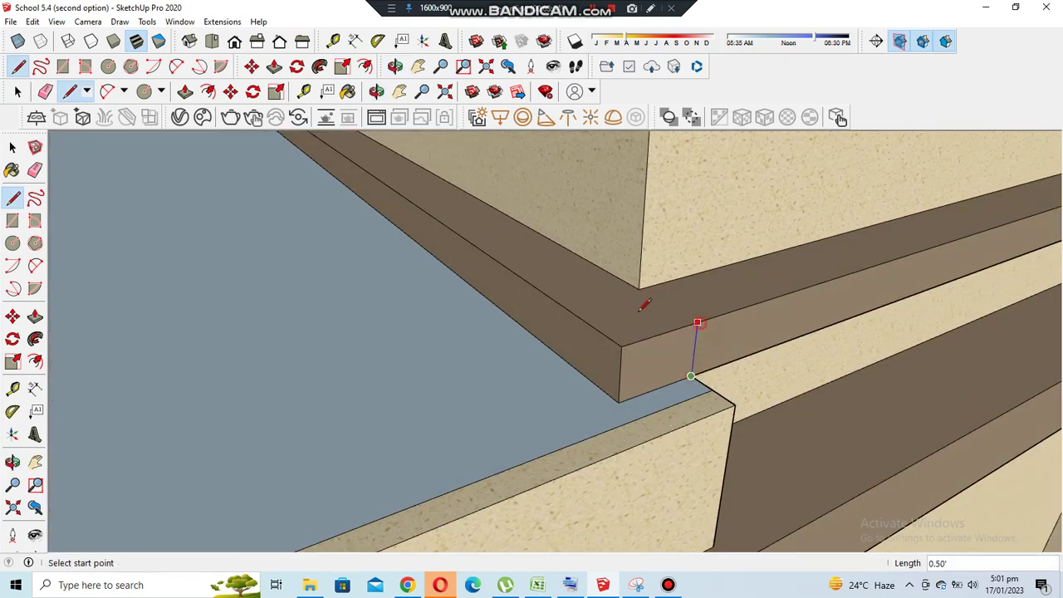
pyautogui.scroll(-4, 683, 372)
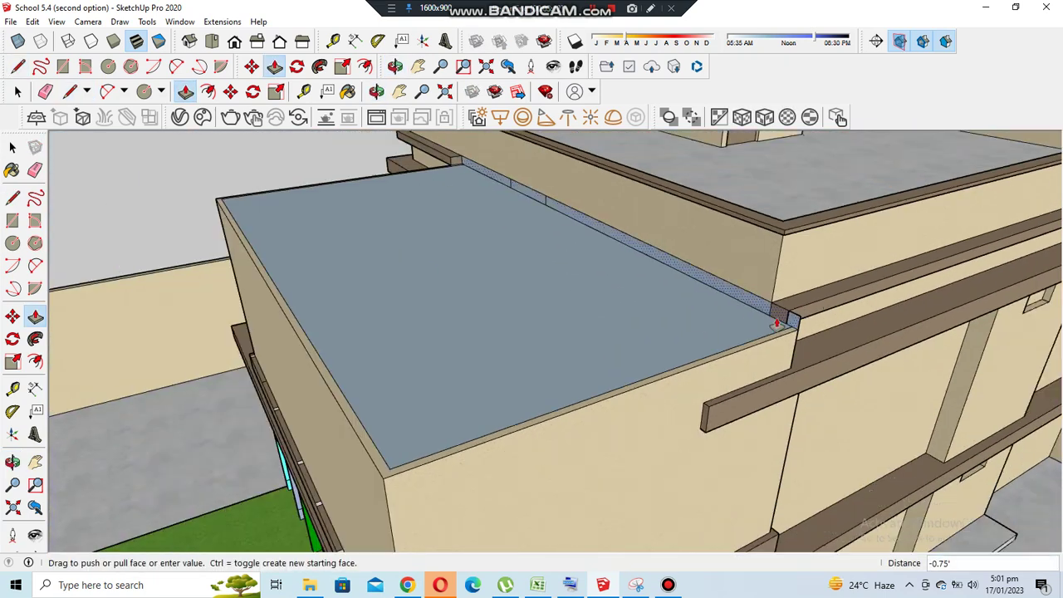
pyautogui.scroll(3, 383, 476)
pyautogui.click(383, 476)
# Push the brown fascia end face back 0.25' at the upper-storey corner
pyautogui.scroll(-5, 390, 138)
pyautogui.moveTo(543, 360)
pyautogui.mouseDown(button='middle')
pyautogui.moveTo(570, 356)
pyautogui.moveTo(582, 294)
pyautogui.mouseUp(button='middle')
pyautogui.scroll(4, 691, 355)
pyautogui.moveTo(690, 355); pyautogui.dragTo(551, 373, button='middle')
pyautogui.scroll(3, 513, 470)
pyautogui.moveTo(397, 445); pyautogui.dragTo(387, 499, button='middle')
pyautogui.scroll(3, 462, 423)
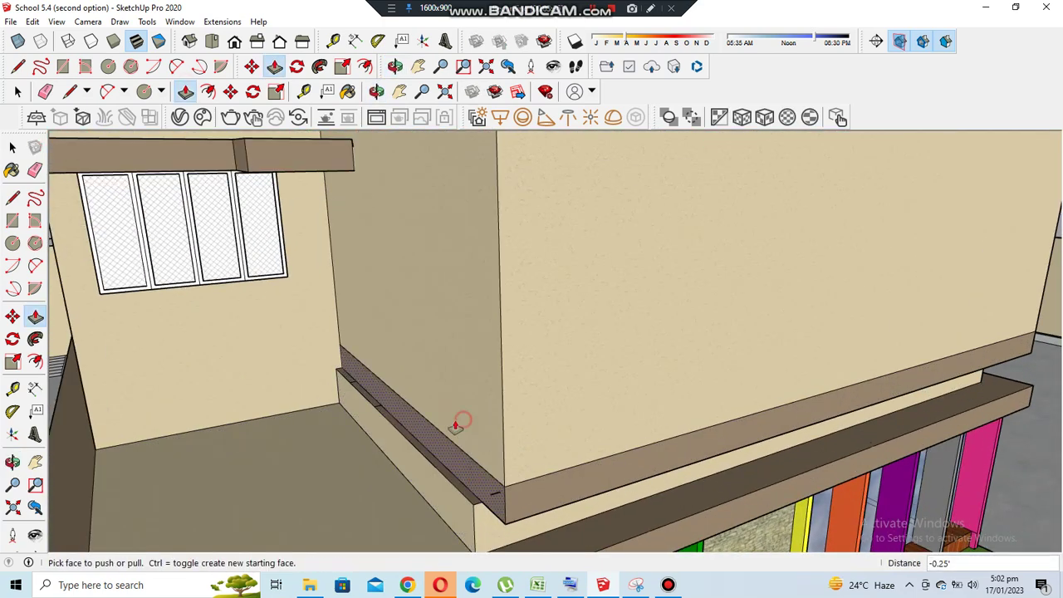
pyautogui.scroll(2, 457, 455)
pyautogui.click(456, 455)
pyautogui.scroll(-5, 404, 251)
pyautogui.scroll(4, 546, 368)
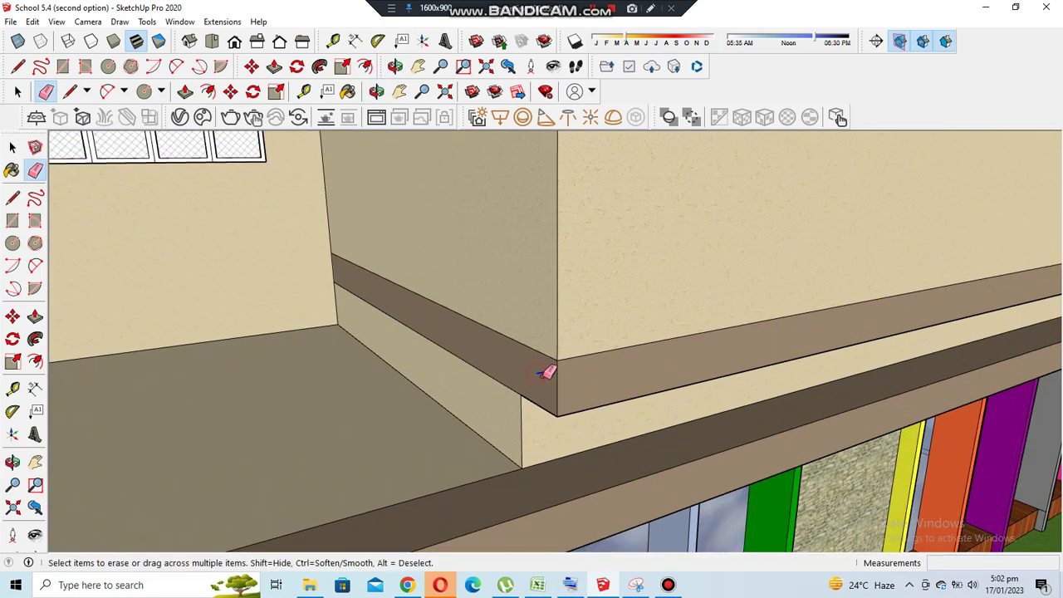
pyautogui.scroll(-4, 522, 373)
pyautogui.moveTo(522, 373)
pyautogui.mouseDown(button='middle')
pyautogui.moveTo(589, 366)
pyautogui.moveTo(428, 347)
pyautogui.mouseUp(button='middle')
pyautogui.scroll(-5, 589, 366)
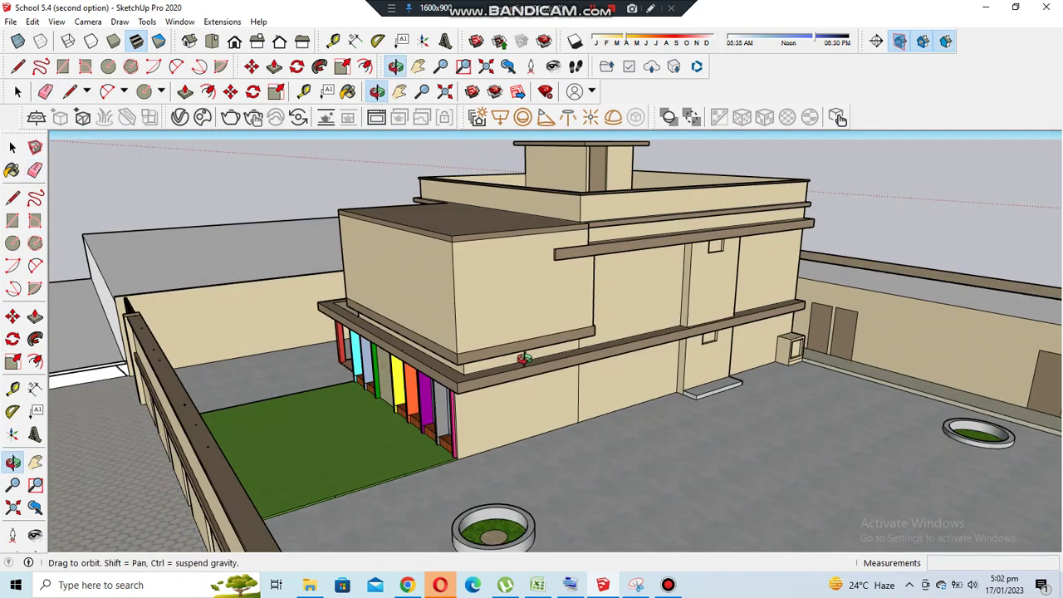
# Push the fascia end back another 0.25'
pyautogui.scroll(5, 427, 347)
pyautogui.scroll(3, 396, 361)
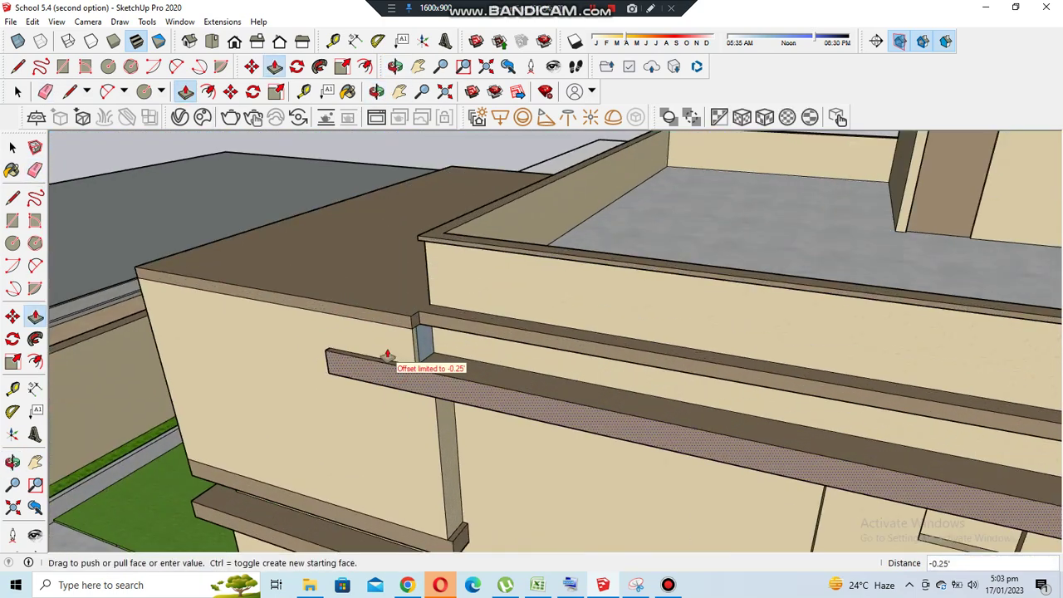
pyautogui.click(427, 356)
pyautogui.scroll(3, 474, 446)
pyautogui.scroll(3, 468, 456)
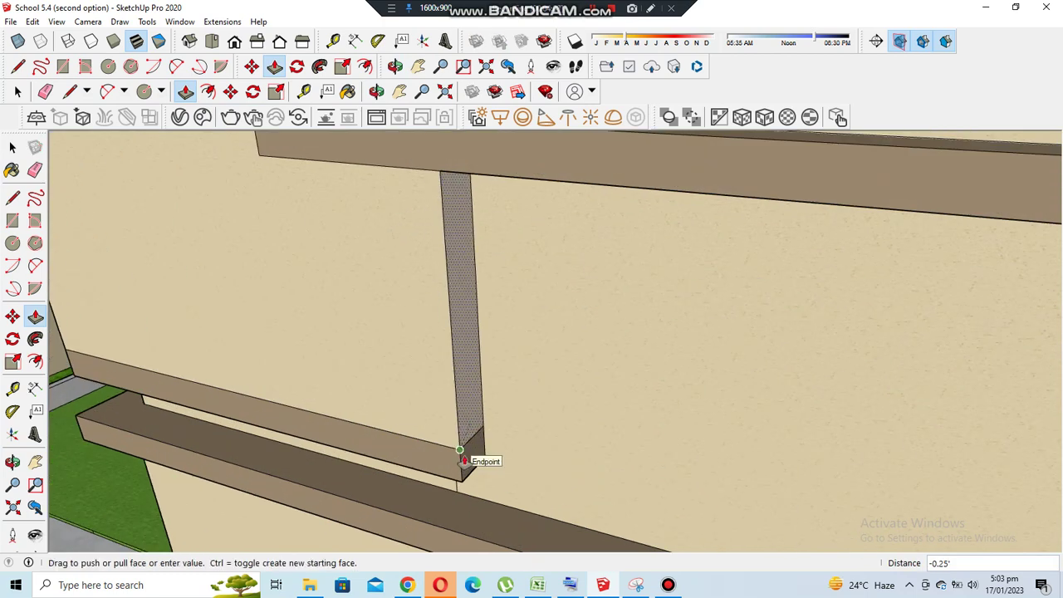
pyautogui.scroll(-3, 475, 446)
# Draw a 1.50' line up from the fascia corner and push/pull the junction face
pyautogui.press('l')
pyautogui.moveTo(380, 308); pyautogui.dragTo(541, 420, button='middle')
pyautogui.scroll(3, 481, 355)
pyautogui.press('p')
pyautogui.moveTo(468, 252); pyautogui.dragTo(527, 247, button='middle')
pyautogui.click(477, 407)
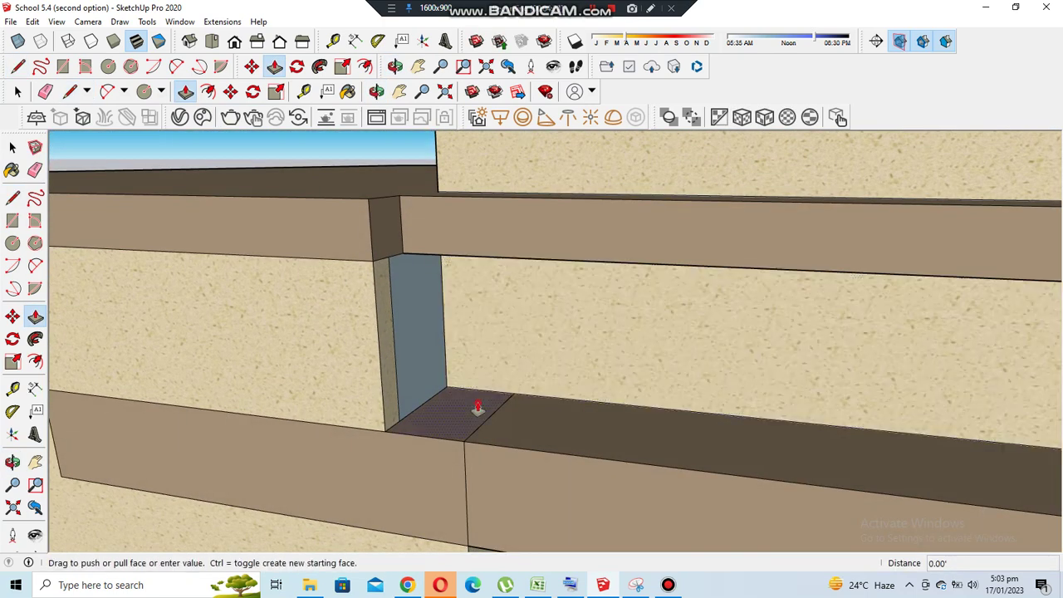
pyautogui.moveTo(477, 408); pyautogui.dragTo(481, 341, button='middle')
pyautogui.click(508, 414)
pyautogui.moveTo(508, 414); pyautogui.dragTo(541, 294, button='middle')
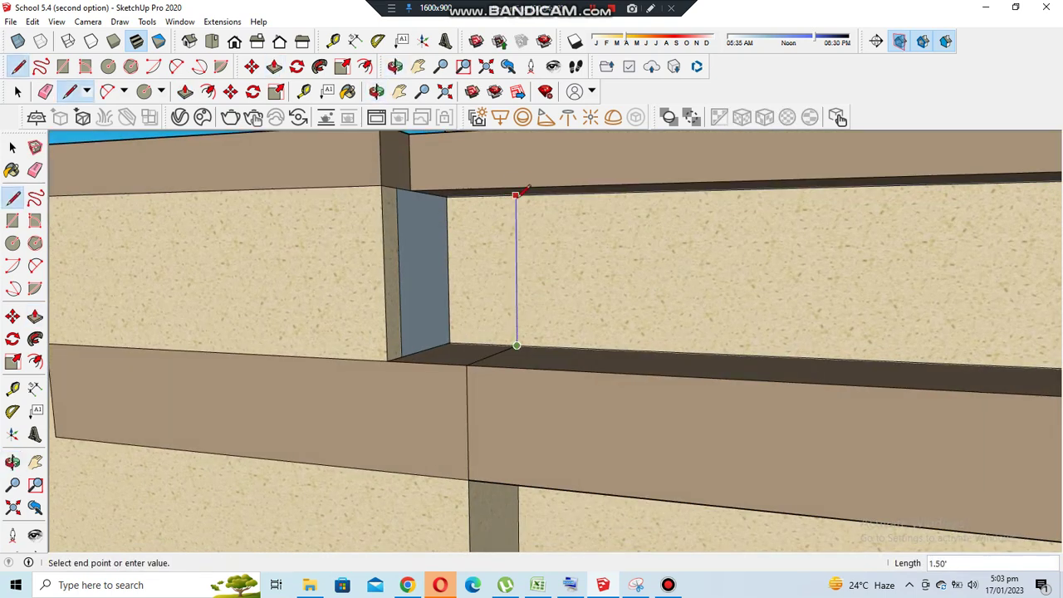
pyautogui.click(373, 195)
pyautogui.moveTo(373, 194); pyautogui.dragTo(408, 321, button='middle')
# Erase the unwanted face at the fascia junction
pyautogui.press('e')
pyautogui.moveTo(408, 320); pyautogui.dragTo(212, 330)
pyautogui.moveTo(486, 362)
pyautogui.mouseDown(button='middle')
pyautogui.moveTo(403, 177)
pyautogui.moveTo(665, 282)
pyautogui.moveTo(467, 363)
pyautogui.moveTo(446, 322)
pyautogui.moveTo(451, 380)
pyautogui.moveTo(612, 354)
pyautogui.moveTo(743, 308)
pyautogui.moveTo(680, 373)
pyautogui.moveTo(550, 326)
pyautogui.moveTo(555, 387)
pyautogui.moveTo(552, 308)
pyautogui.mouseUp(button='middle')
# Paint the upper block's front face and both brown ledge bands white
pyautogui.press('b')
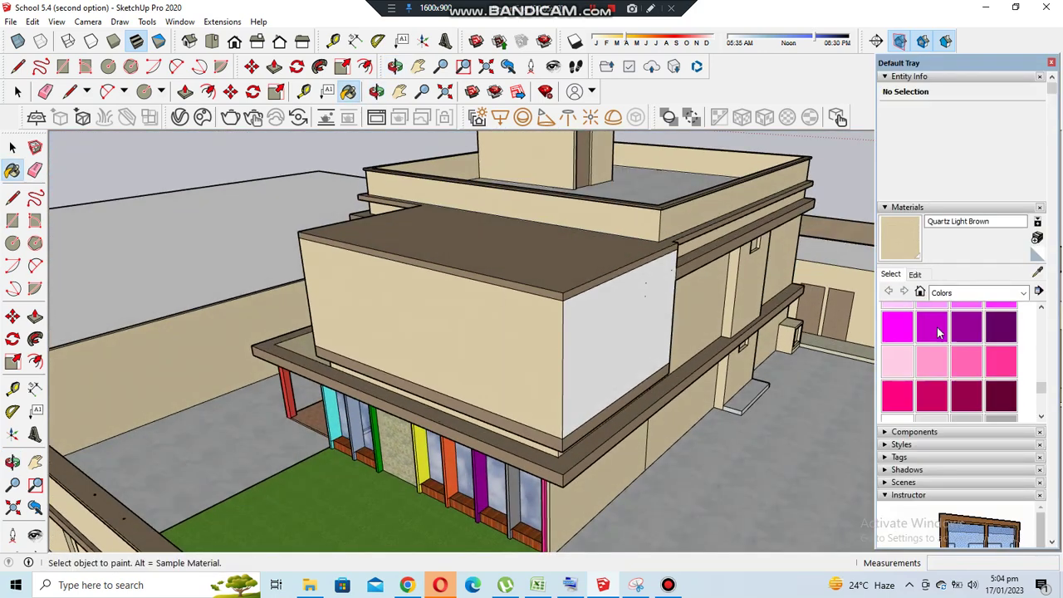
pyautogui.scroll(-2, 938, 327)
pyautogui.click(897, 349)
pyautogui.click(540, 324)
pyautogui.scroll(5, 540, 299)
pyautogui.scroll(-5, 532, 189)
pyautogui.scroll(3, 560, 285)
pyautogui.click(560, 285)
pyautogui.click(598, 404)
# Orbit around the whole building to the rooftop stair box to check the white walls
pyautogui.moveTo(598, 404); pyautogui.dragTo(633, 427, button='middle')
pyautogui.scroll(-5, 866, 385)
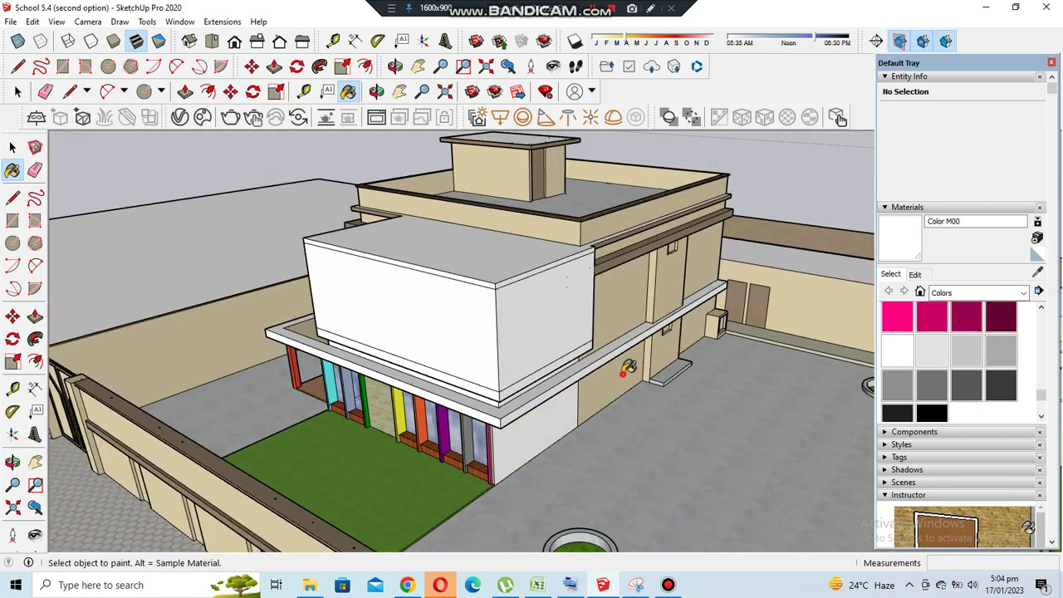
pyautogui.scroll(2, 671, 206)
pyautogui.scroll(3, 681, 311)
pyautogui.scroll(1, 659, 330)
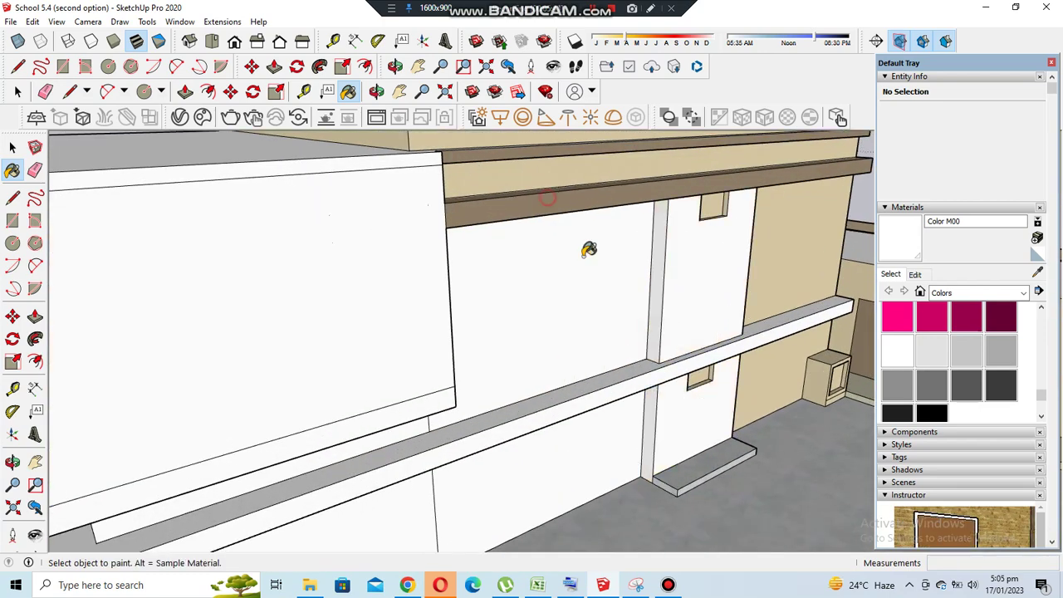
pyautogui.moveTo(589, 249); pyautogui.dragTo(603, 316, button='middle')
pyautogui.scroll(-3, 593, 296)
pyautogui.moveTo(615, 254)
pyautogui.mouseDown(button='middle')
pyautogui.moveTo(588, 349)
pyautogui.moveTo(573, 357)
pyautogui.moveTo(597, 349)
pyautogui.mouseUp(button='middle')
pyautogui.scroll(3, 597, 349)
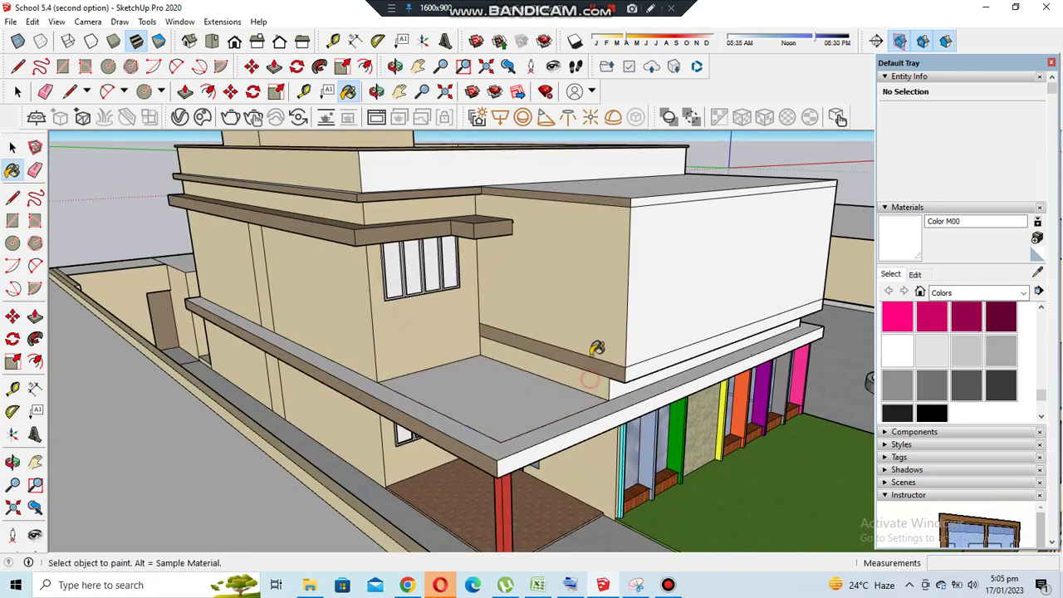
pyautogui.scroll(-4, 598, 466)
pyautogui.scroll(4, 339, 332)
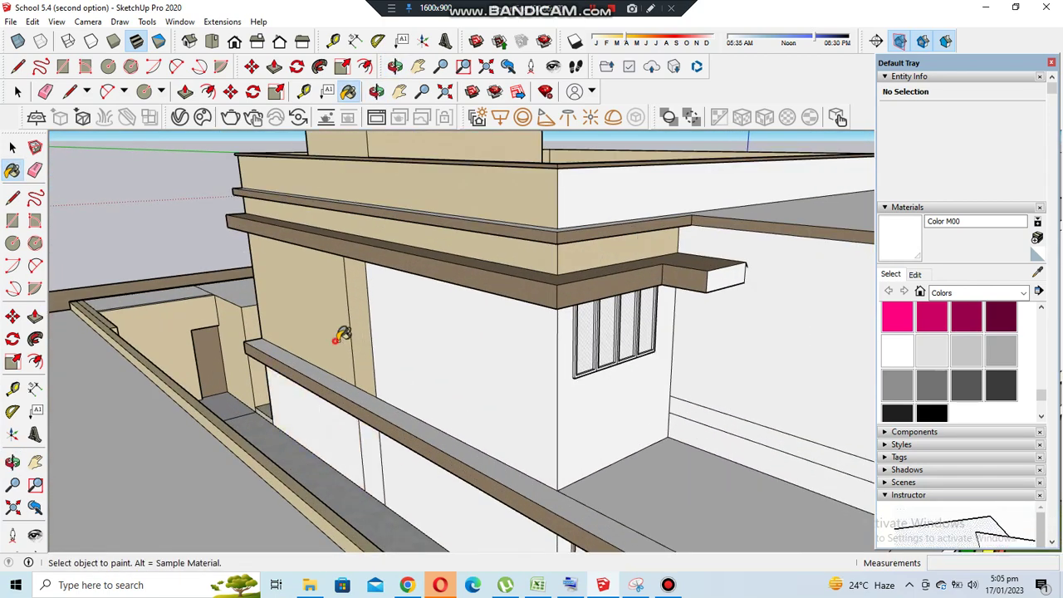
pyautogui.scroll(-3, 429, 451)
pyautogui.scroll(4, 595, 332)
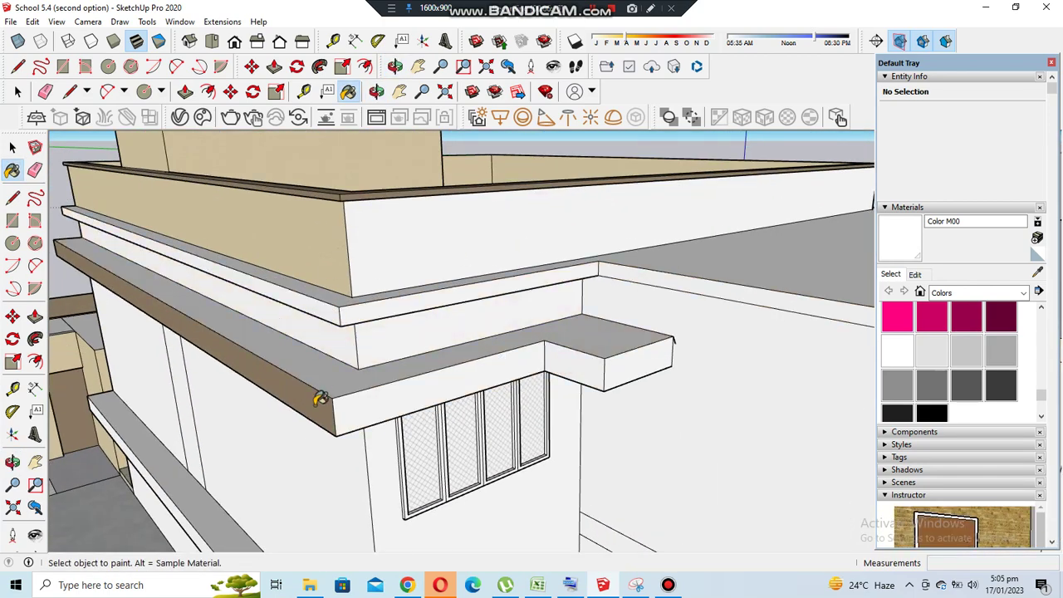
pyautogui.scroll(-3, 321, 390)
pyautogui.scroll(-3, 354, 218)
pyautogui.scroll(-1, 466, 216)
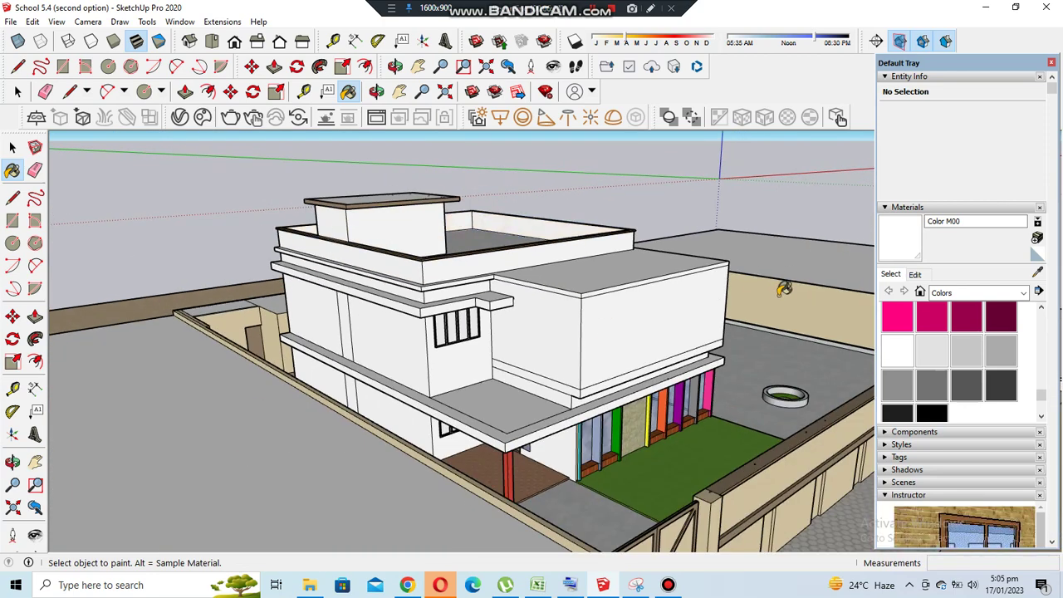
pyautogui.moveTo(770, 303); pyautogui.dragTo(582, 249, button='middle')
pyautogui.scroll(3, 553, 204)
pyautogui.scroll(2, 508, 211)
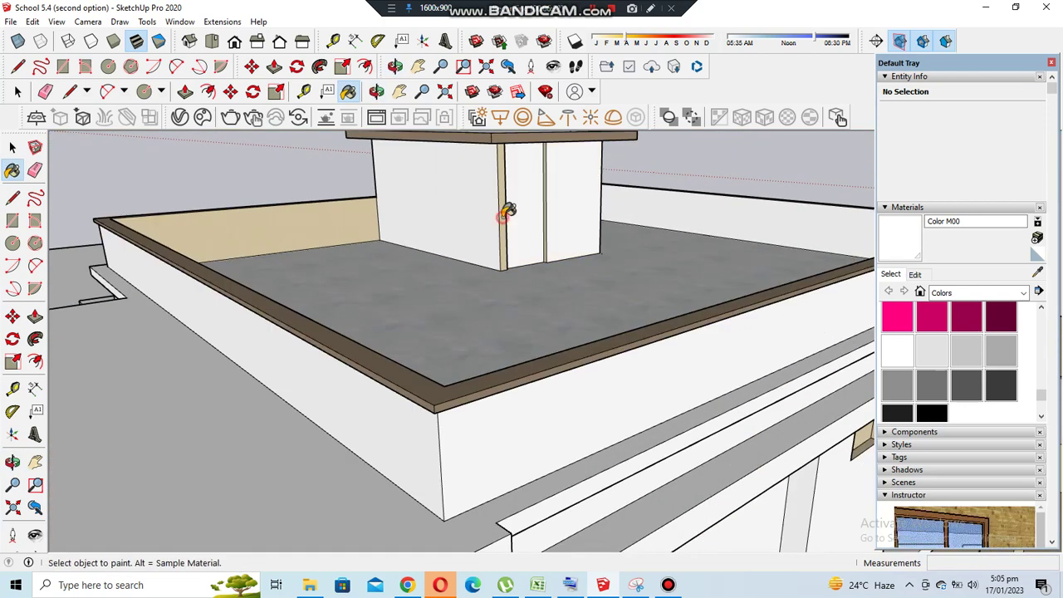
pyautogui.scroll(-3, 539, 176)
pyautogui.scroll(-3, 499, 308)
# Orbit past the boundary wall, gate and courtyard to the parapet corner
pyautogui.moveTo(498, 332)
pyautogui.mouseDown(button='middle')
pyautogui.moveTo(412, 377)
pyautogui.moveTo(451, 441)
pyautogui.mouseUp(button='middle')
pyautogui.scroll(3, 656, 407)
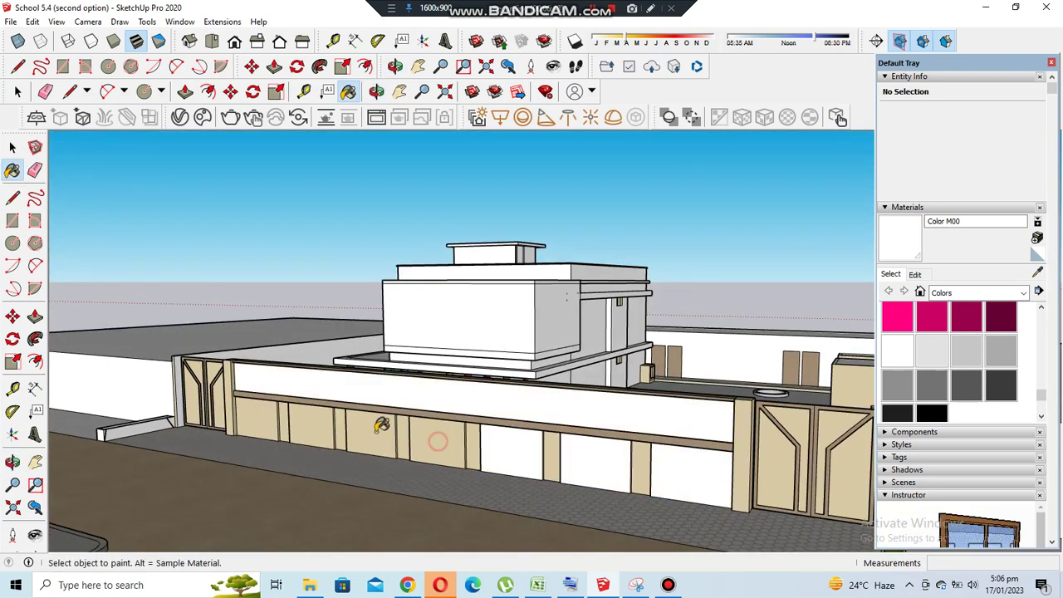
pyautogui.scroll(-5, 745, 467)
pyautogui.scroll(2, 309, 311)
pyautogui.scroll(4, 369, 336)
pyautogui.moveTo(296, 368); pyautogui.dragTo(264, 329, button='middle')
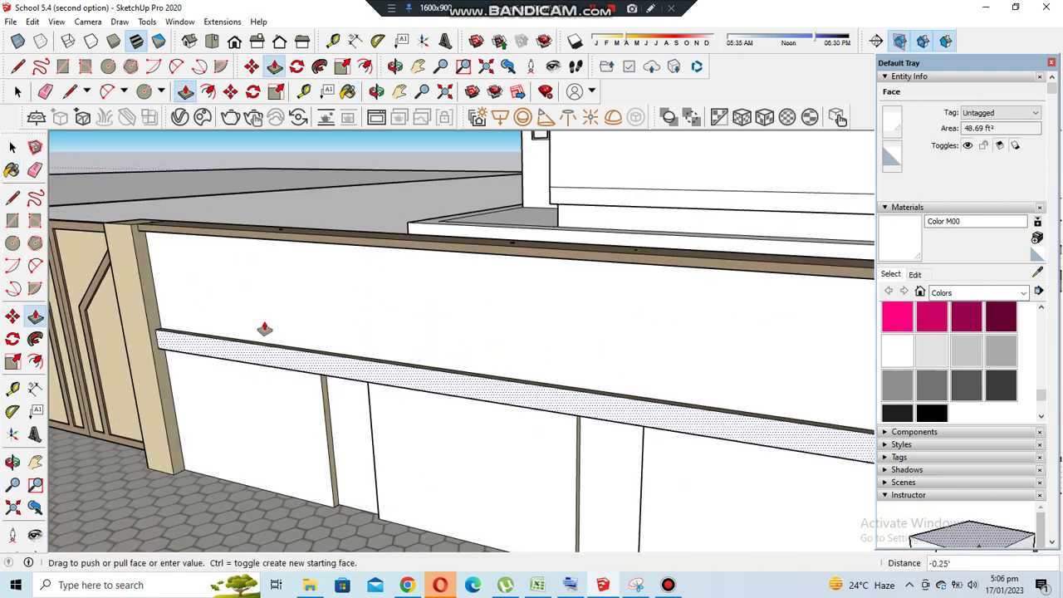
pyautogui.scroll(-3, 303, 387)
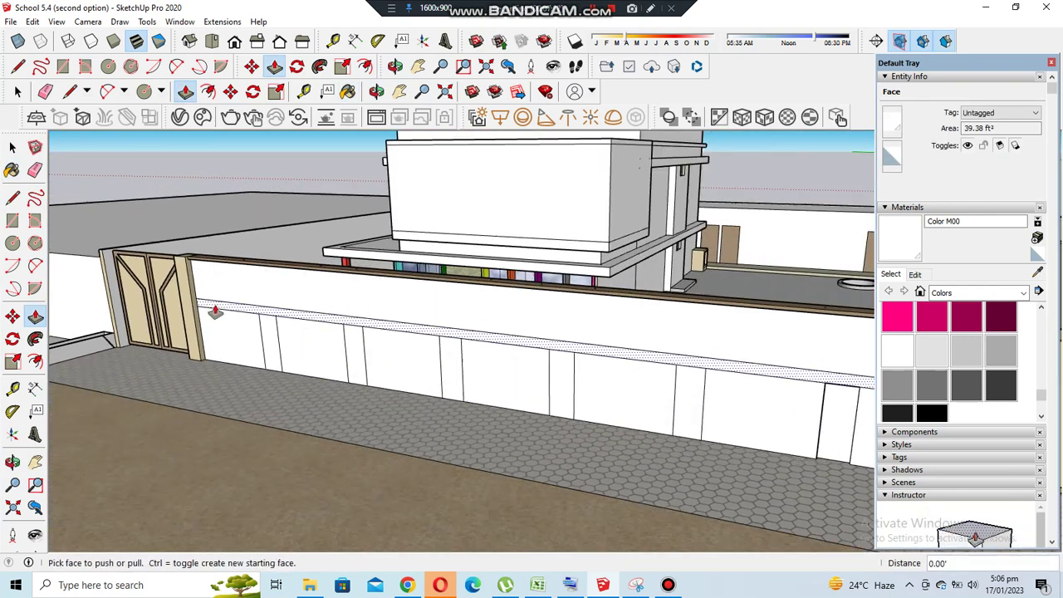
pyautogui.moveTo(733, 412); pyautogui.dragTo(351, 378, button='middle')
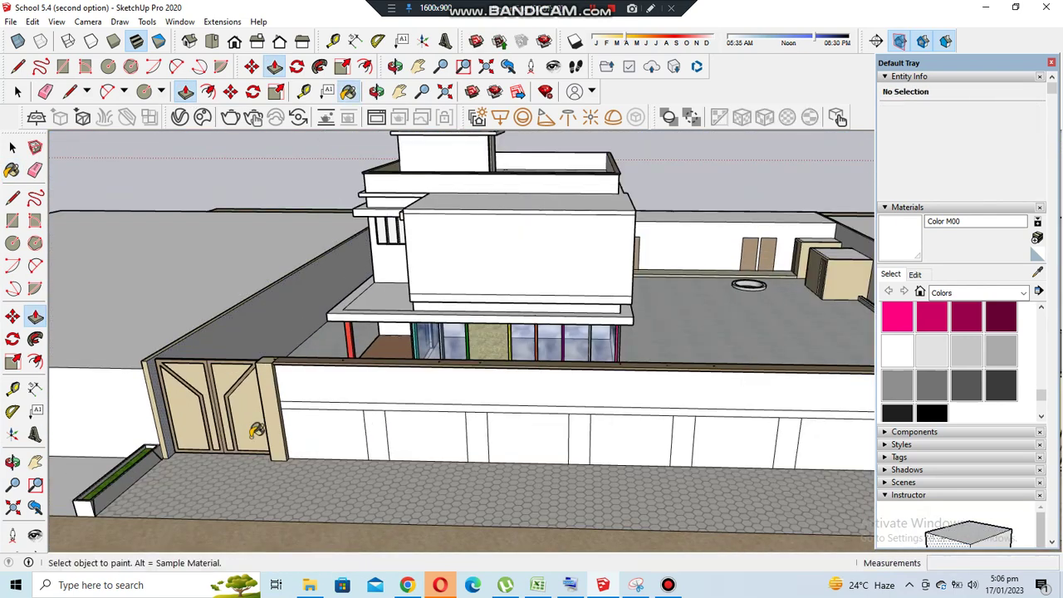
pyautogui.scroll(4, 256, 429)
pyautogui.moveTo(455, 383)
pyautogui.mouseDown(button='middle')
pyautogui.moveTo(250, 365)
pyautogui.moveTo(596, 371)
pyautogui.mouseUp(button='middle')
pyautogui.scroll(-5, 187, 359)
pyautogui.moveTo(857, 348); pyautogui.dragTo(677, 422, button='middle')
pyautogui.scroll(5, 549, 370)
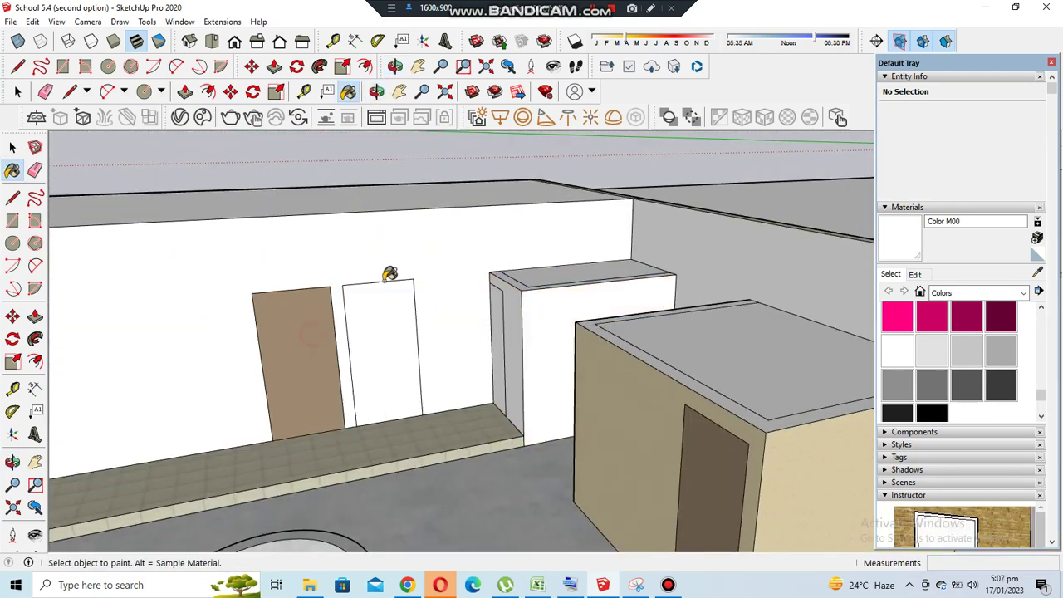
pyautogui.scroll(3, 275, 381)
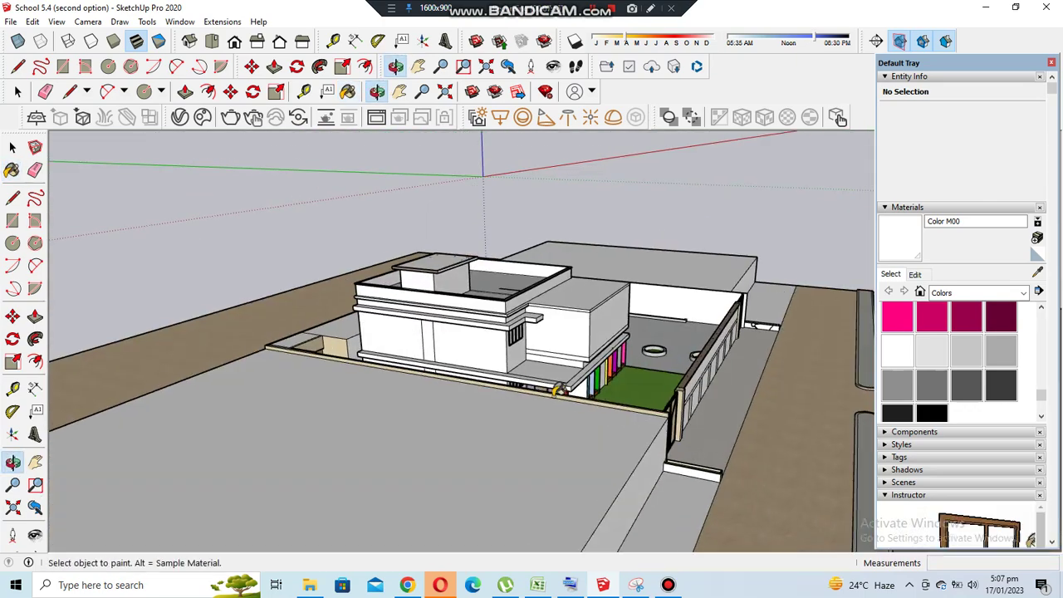
pyautogui.moveTo(558, 389); pyautogui.dragTo(296, 523, button='middle')
pyautogui.scroll(5, 297, 523)
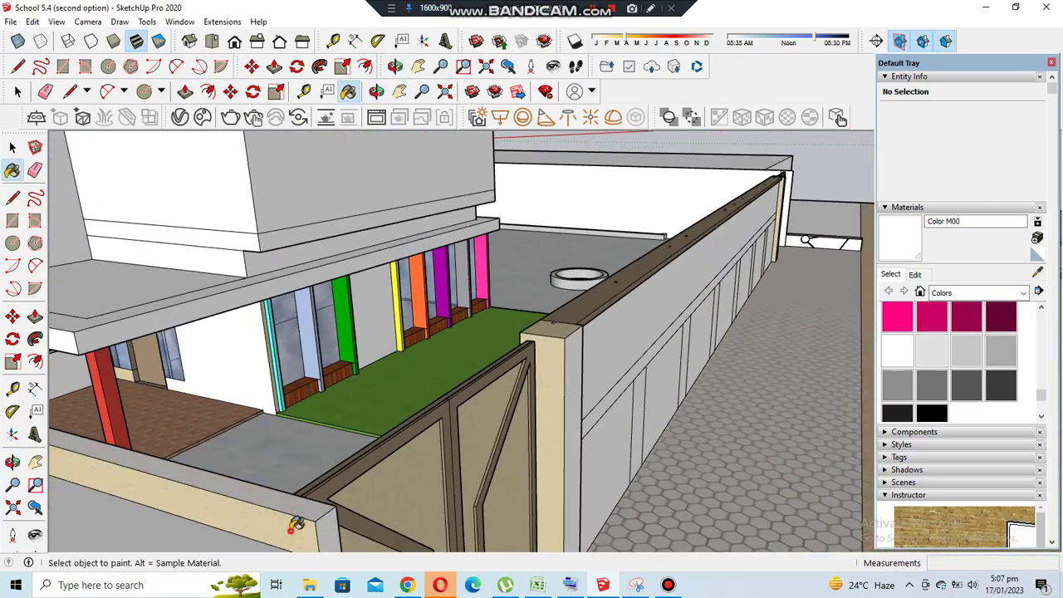
pyautogui.scroll(3, 471, 366)
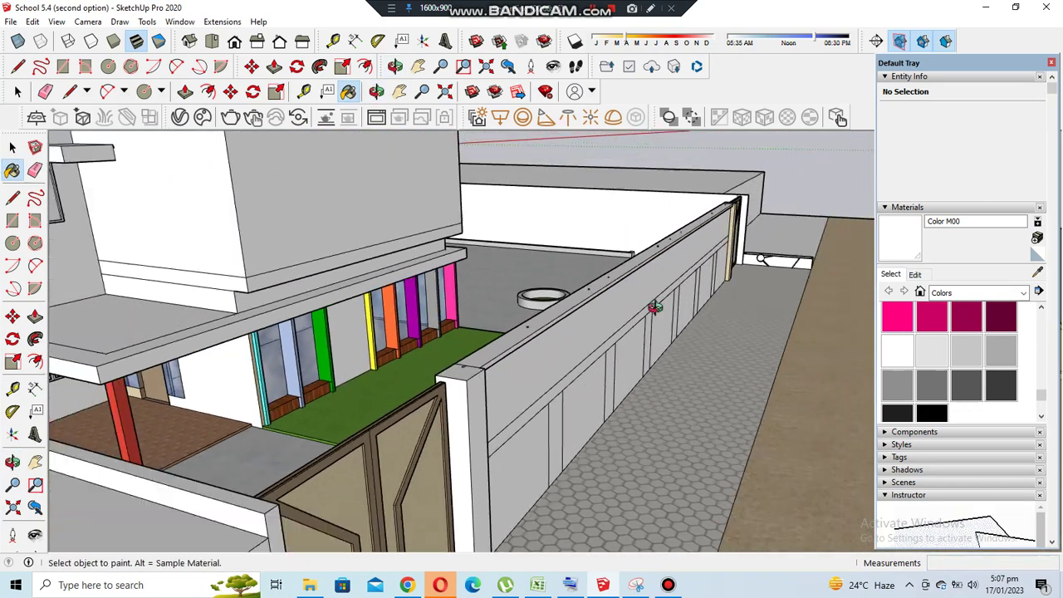
pyautogui.moveTo(655, 308); pyautogui.dragTo(579, 402, button='middle')
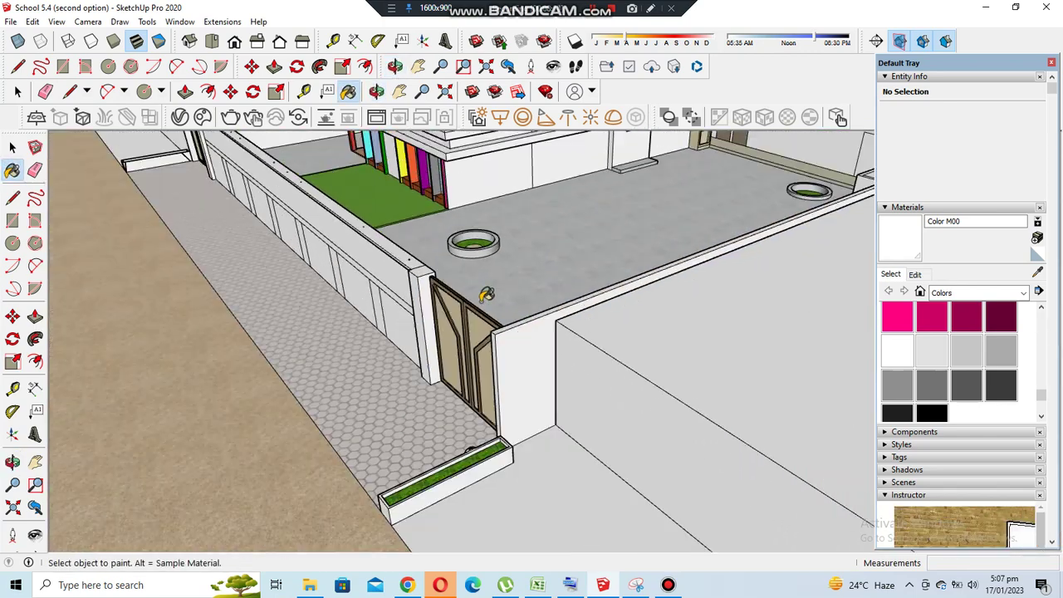
pyautogui.scroll(-5, 486, 295)
pyautogui.moveTo(486, 295); pyautogui.dragTo(613, 405, button='middle')
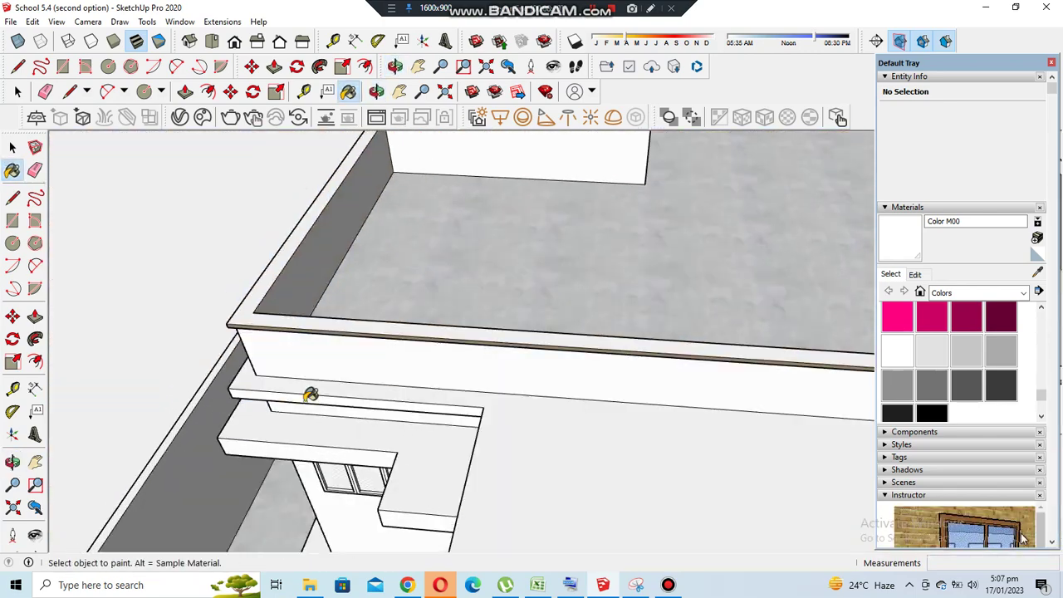
pyautogui.moveTo(310, 395); pyautogui.dragTo(618, 214, button='middle')
pyautogui.scroll(3, 540, 239)
# Orbit along the parapet wall and around the roof to view the whole building
pyautogui.press('p')
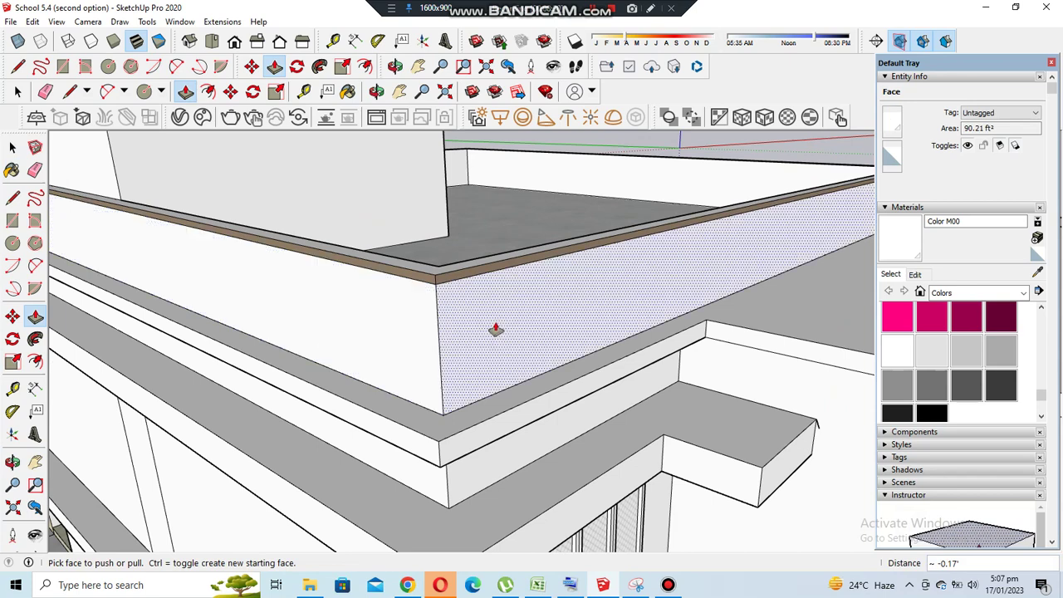
pyautogui.moveTo(495, 329); pyautogui.dragTo(312, 282, button='middle')
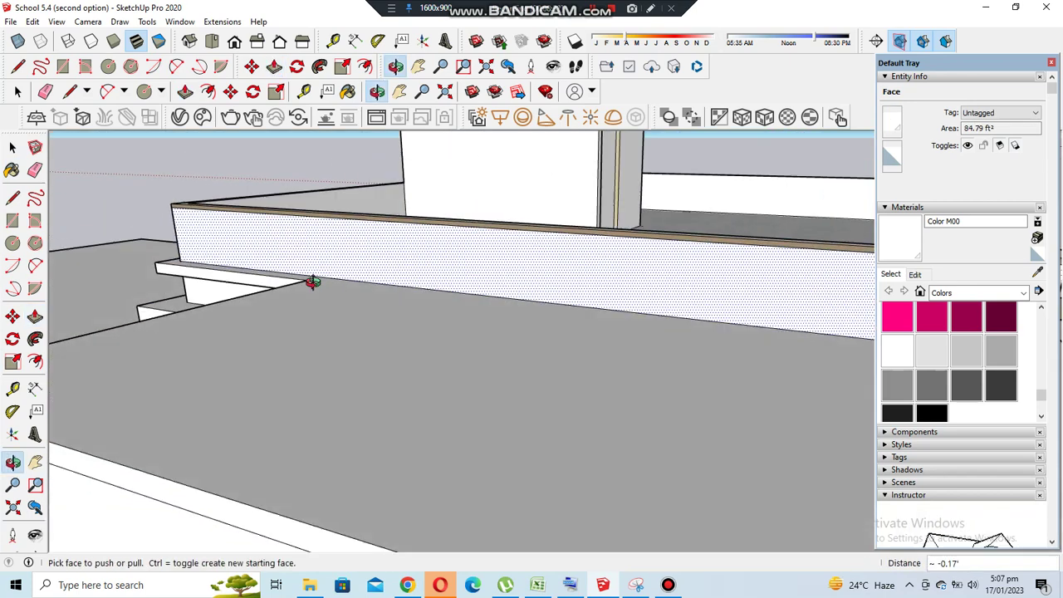
pyautogui.scroll(4, 610, 288)
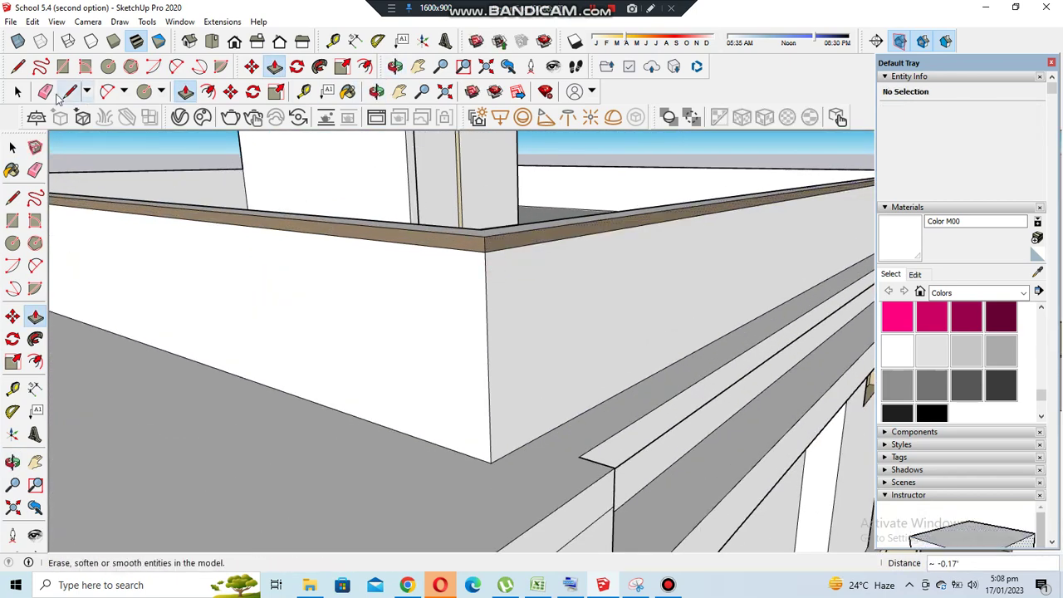
pyautogui.moveTo(662, 310); pyautogui.dragTo(546, 316, button='middle')
pyautogui.scroll(-5, 546, 316)
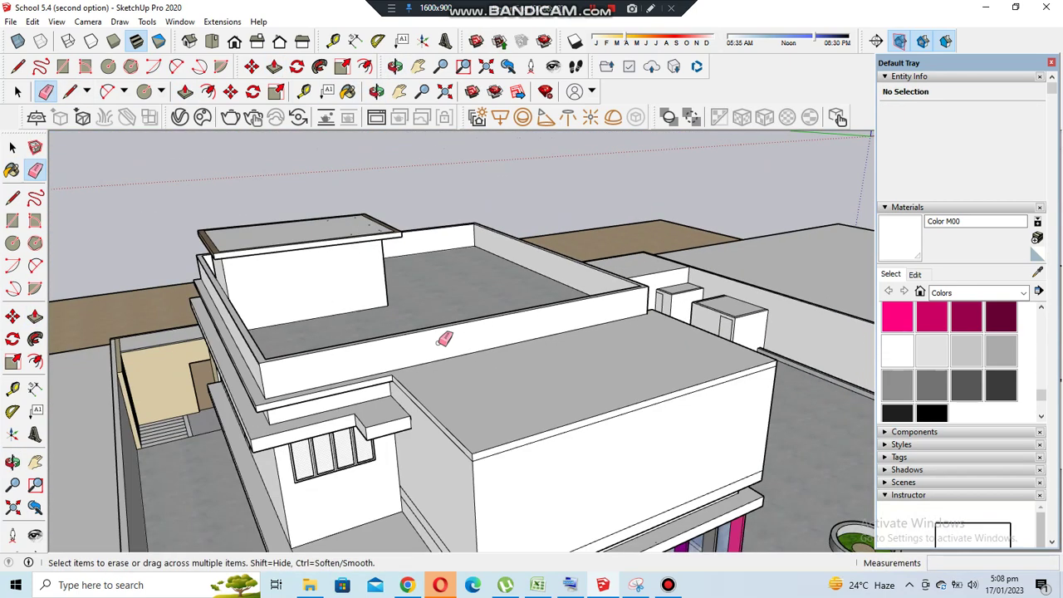
pyautogui.scroll(5, 425, 351)
pyautogui.moveTo(400, 97); pyautogui.dragTo(543, 297, button='middle')
# Paint the rooftop cabinet's outer faces white, leaving its recessed panel tan
pyautogui.press('b')
pyautogui.moveTo(244, 235)
pyautogui.mouseDown(button='middle')
pyautogui.moveTo(475, 316)
pyautogui.moveTo(688, 246)
pyautogui.moveTo(355, 347)
pyautogui.mouseUp(button='middle')
pyautogui.scroll(3, 413, 370)
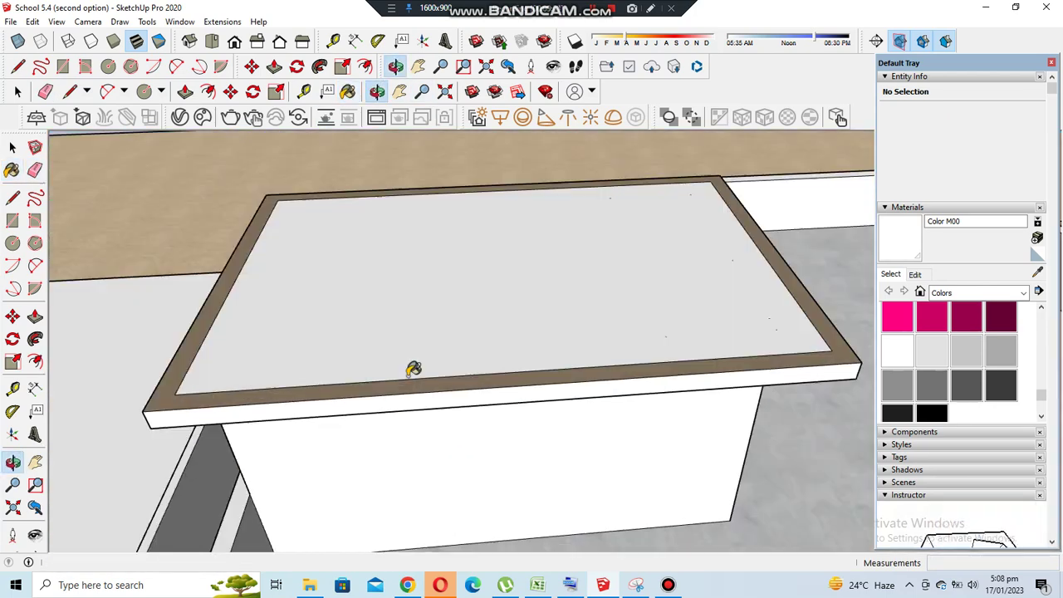
pyautogui.scroll(-5, 332, 262)
pyautogui.moveTo(549, 261); pyautogui.dragTo(703, 345, button='middle')
pyautogui.scroll(6, 703, 345)
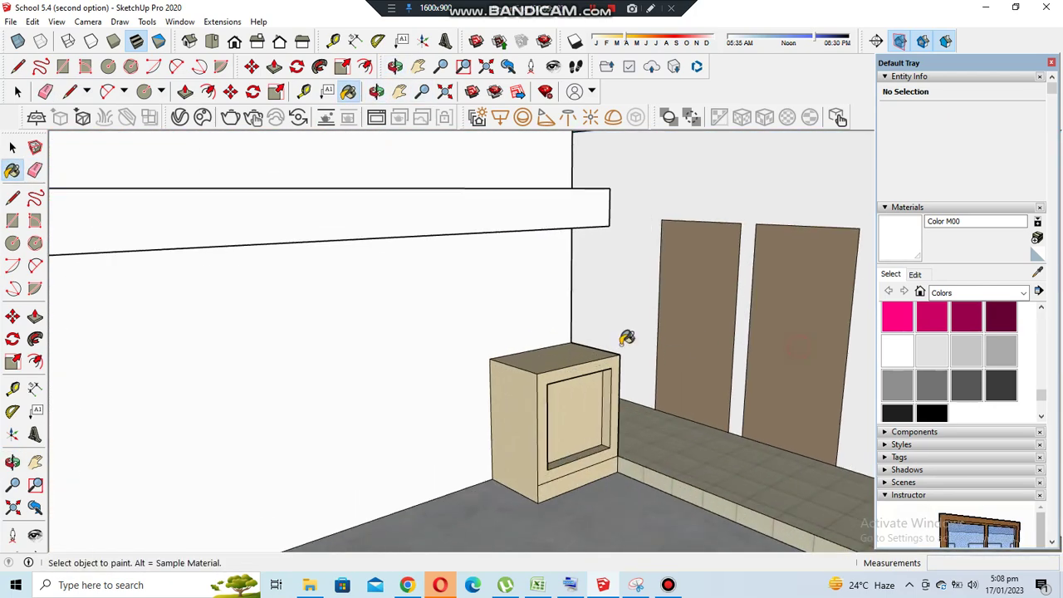
pyautogui.click(567, 448)
# Orbit to an elevated overview of the building, then round toward the front gate
pyautogui.scroll(3, 598, 396)
pyautogui.scroll(-5, 595, 342)
pyautogui.moveTo(428, 321)
pyautogui.mouseDown(button='middle')
pyautogui.moveTo(688, 403)
pyautogui.moveTo(213, 415)
pyautogui.moveTo(290, 375)
pyautogui.mouseUp(button='middle')
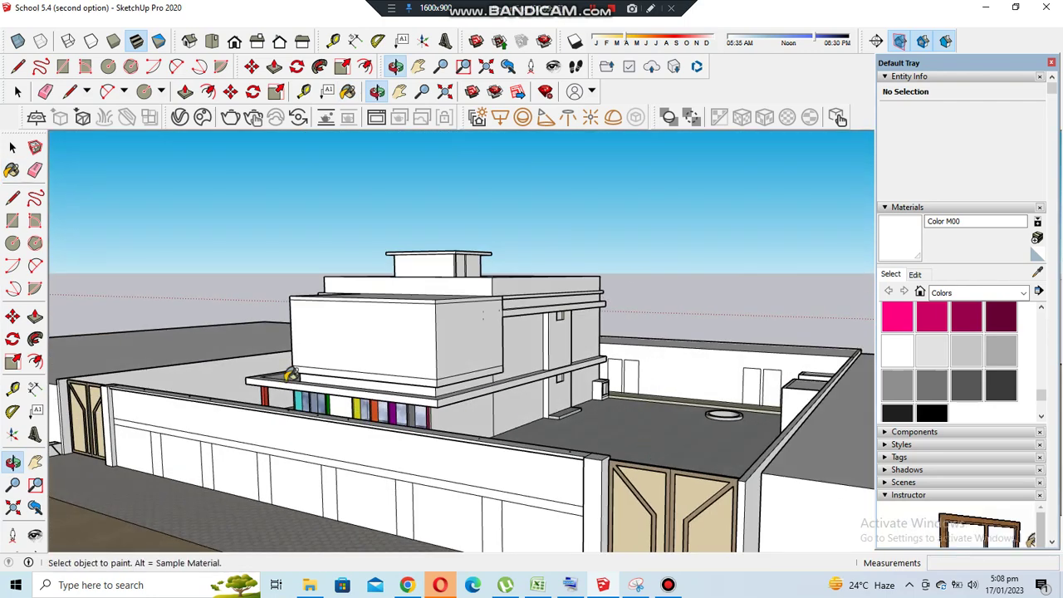
pyautogui.scroll(5, 290, 375)
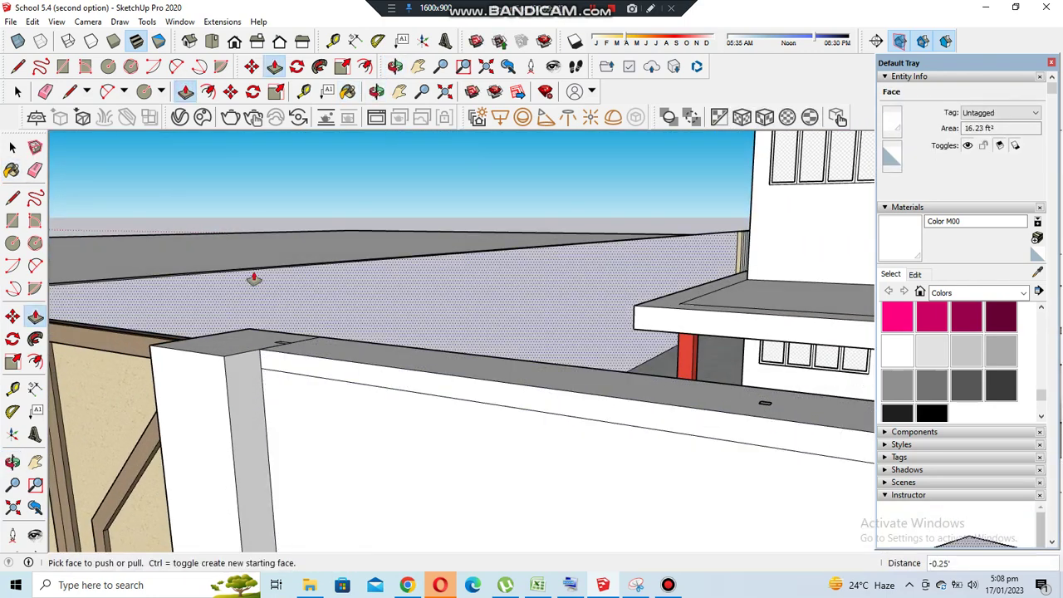
pyautogui.scroll(-5, 254, 279)
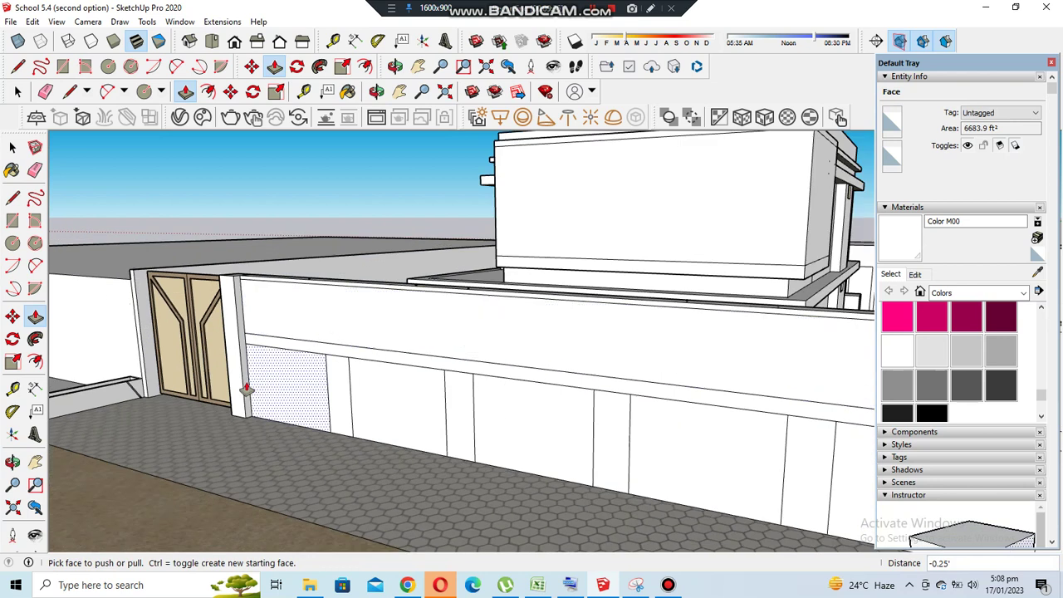
pyautogui.moveTo(254, 280)
pyautogui.mouseDown(button='middle')
pyautogui.moveTo(495, 368)
pyautogui.moveTo(326, 445)
pyautogui.mouseUp(button='middle')
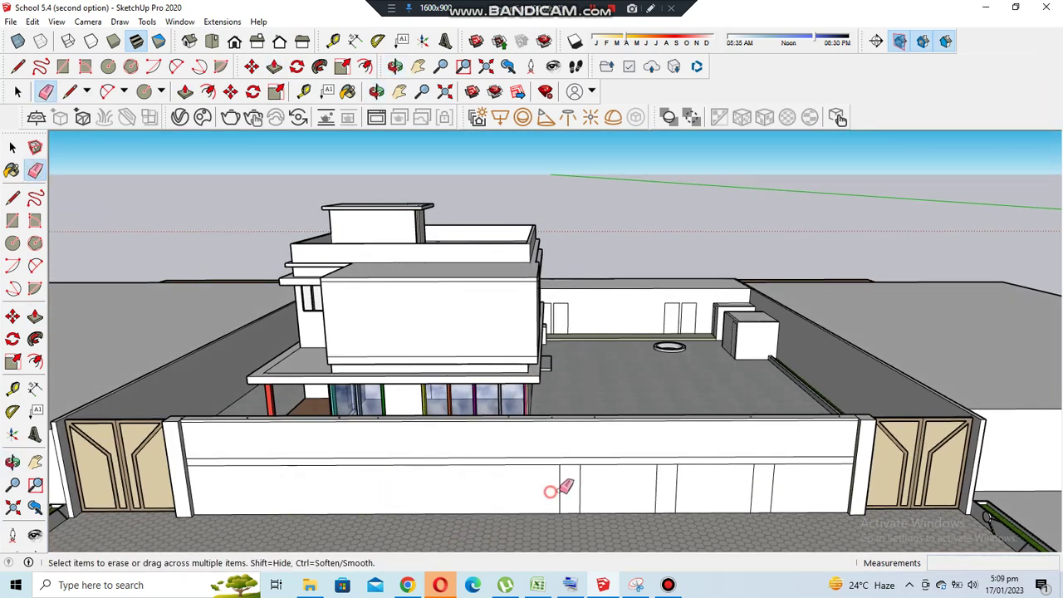
pyautogui.scroll(-3, 615, 488)
pyautogui.moveTo(615, 489); pyautogui.dragTo(499, 340, button='middle')
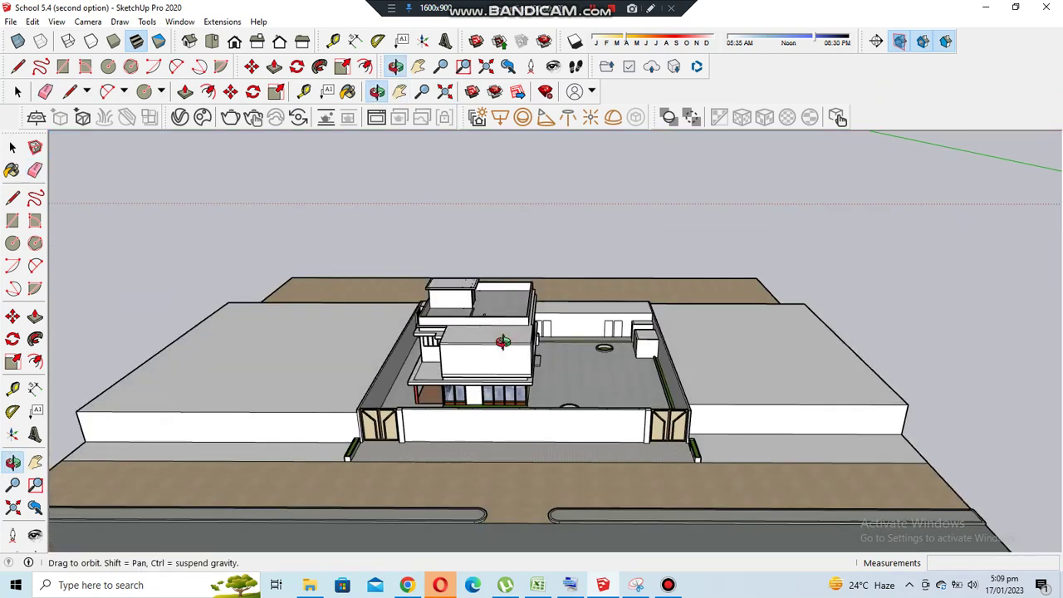
# Erase the planter's raised wall beside the gate, leaving a flat strip
pyautogui.press('space')
pyautogui.scroll(3, 499, 340)
pyautogui.click(35, 171)
pyautogui.scroll(3, 341, 449)
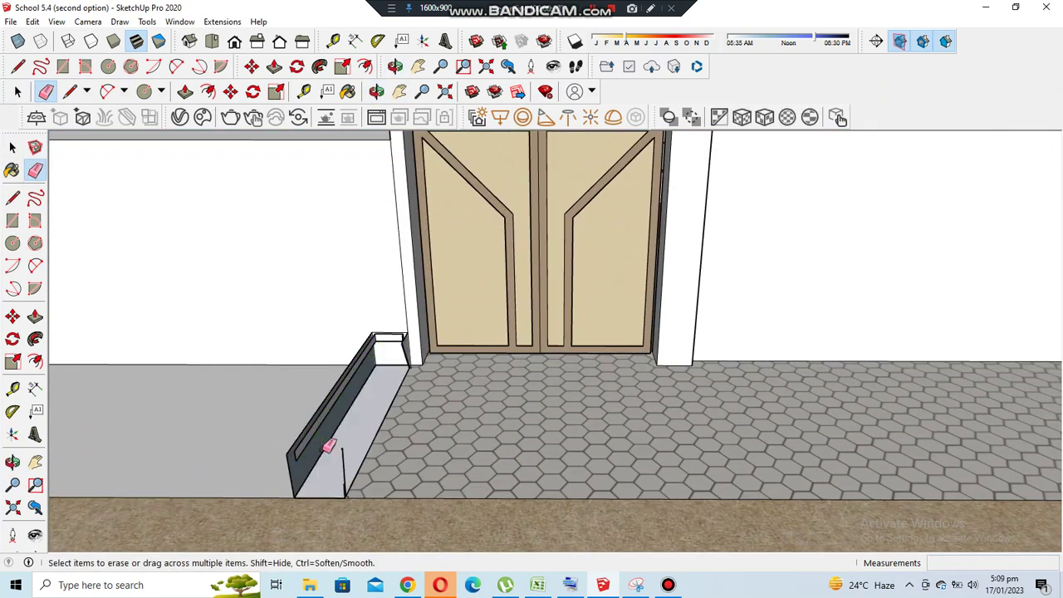
pyautogui.click(293, 442)
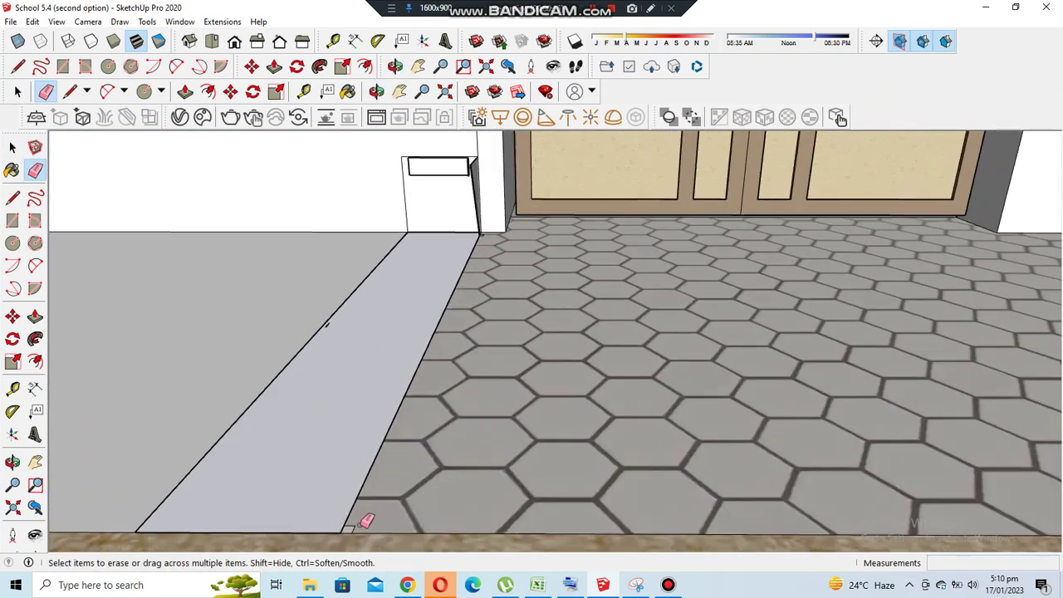
pyautogui.moveTo(340, 498); pyautogui.dragTo(381, 409, button='middle')
pyautogui.scroll(5, 412, 353)
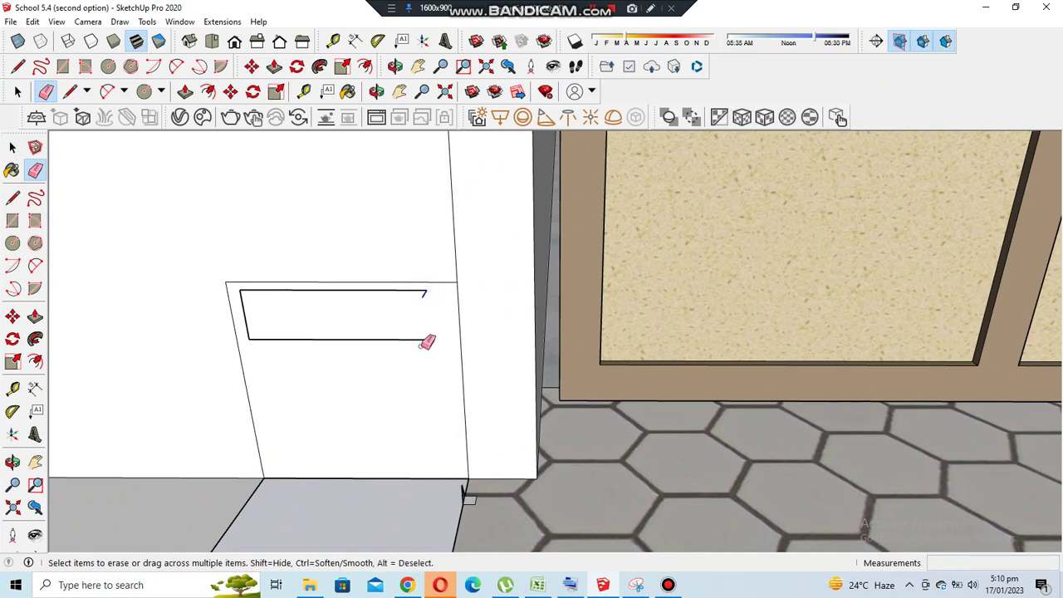
pyautogui.scroll(-3, 385, 285)
pyautogui.scroll(2, 373, 452)
pyautogui.scroll(-2, 378, 340)
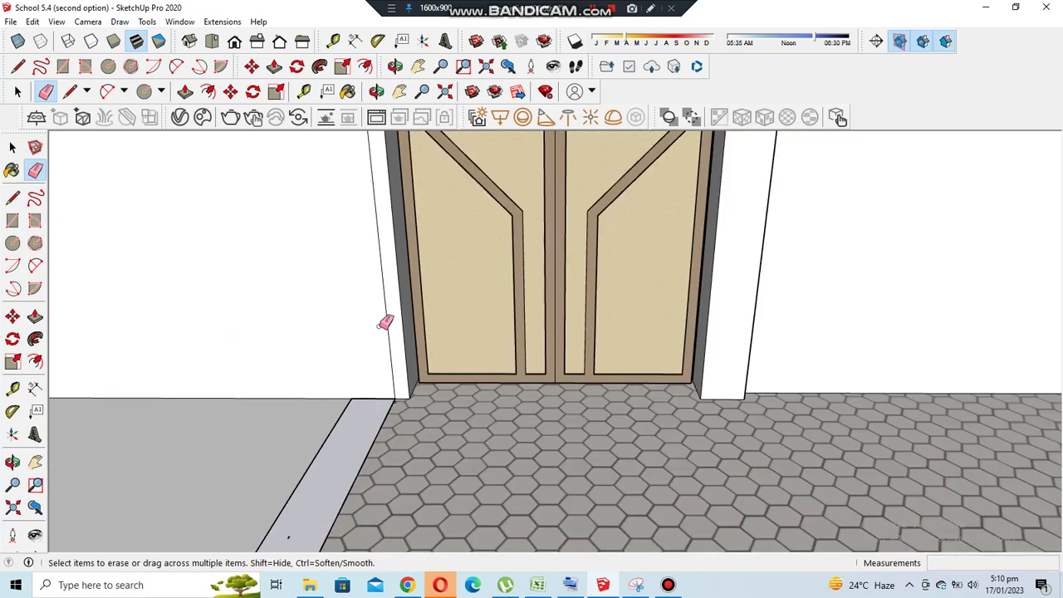
pyautogui.scroll(-5, 378, 341)
# Erase the round fixture beside the gate and the leftover arc near the planter edge
pyautogui.press('l')
pyautogui.press('e')
pyautogui.scroll(2, 351, 432)
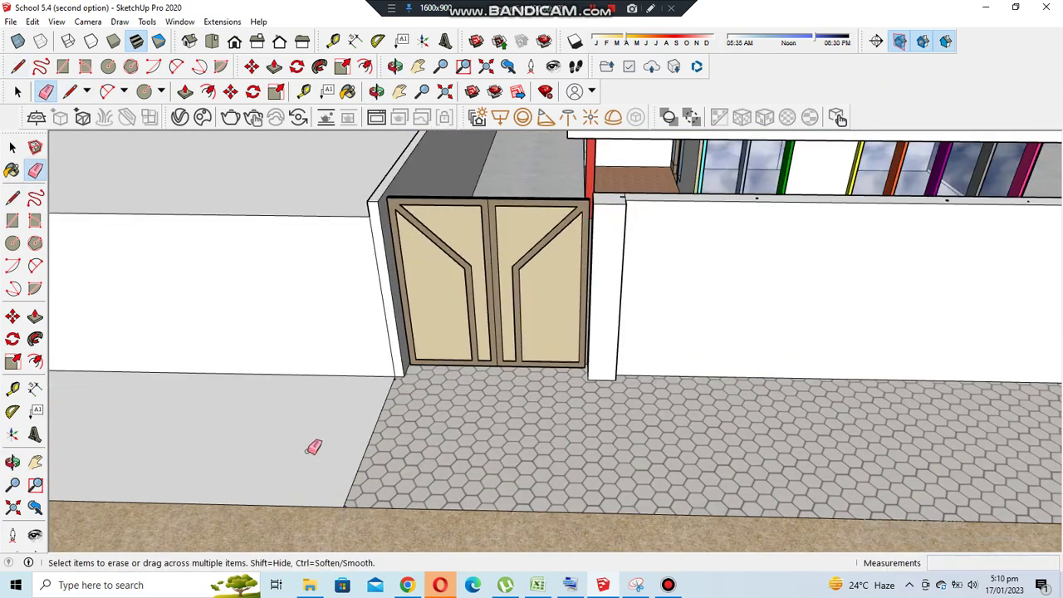
pyautogui.scroll(-5, 308, 443)
pyautogui.moveTo(308, 444); pyautogui.dragTo(582, 465, button='middle')
pyautogui.scroll(5, 752, 504)
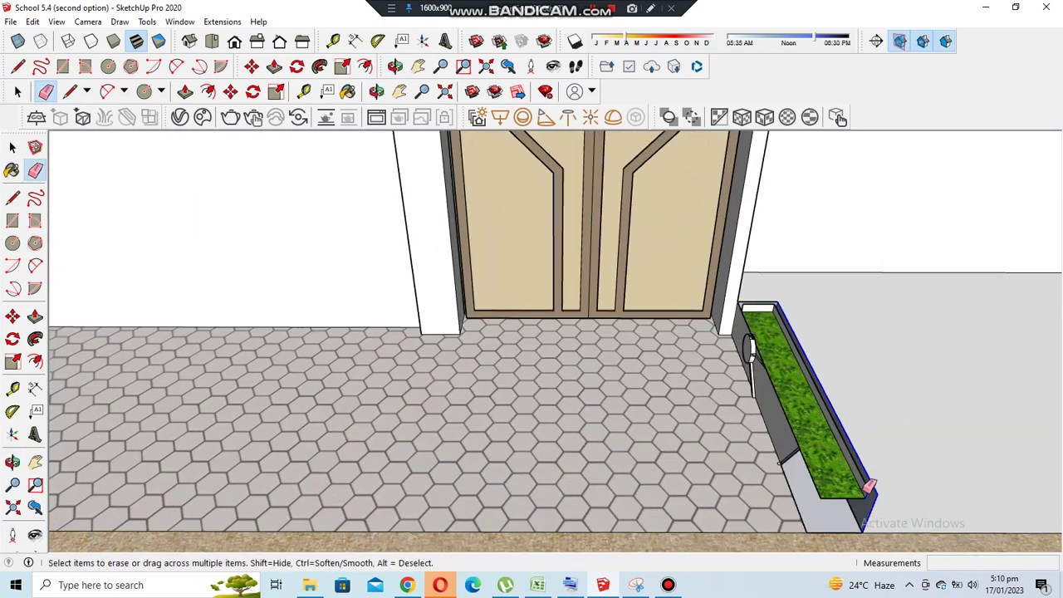
pyautogui.scroll(2, 771, 375)
pyautogui.scroll(1, 812, 326)
pyautogui.moveTo(754, 336); pyautogui.dragTo(809, 393, button='middle')
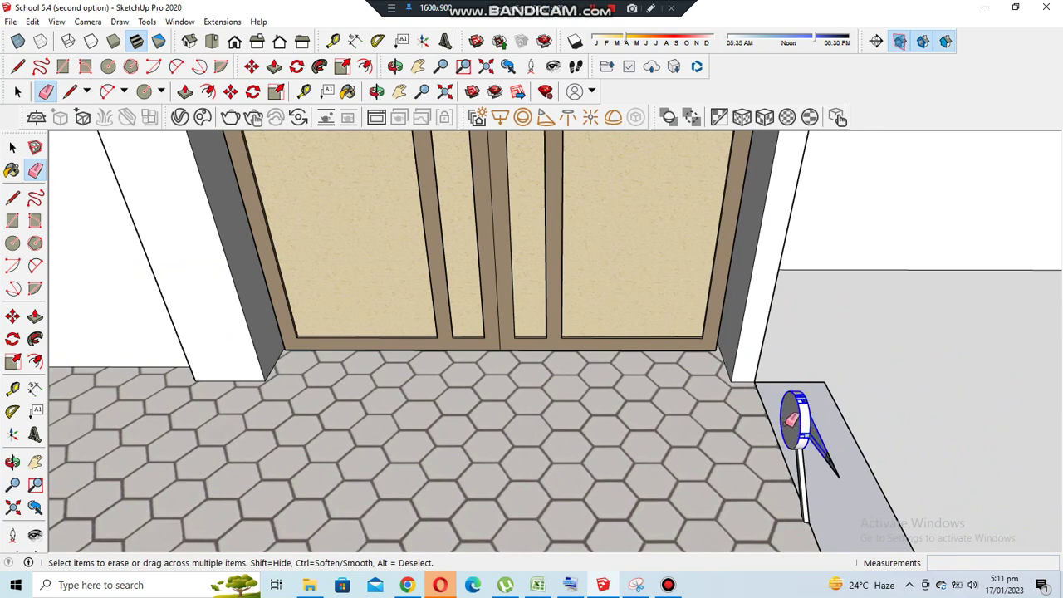
pyautogui.moveTo(809, 446); pyautogui.dragTo(811, 449)
pyautogui.moveTo(811, 449)
pyautogui.mouseDown(button='middle')
pyautogui.moveTo(818, 413)
pyautogui.moveTo(809, 449)
pyautogui.mouseUp(button='middle')
pyautogui.click(800, 405)
# Orbit to look down at the gate doors and green strip, then around the adjoining wall
pyautogui.scroll(2, 826, 511)
pyautogui.scroll(2, 823, 474)
pyautogui.scroll(-3, 705, 396)
pyautogui.scroll(4, 860, 441)
pyautogui.scroll(-4, 858, 441)
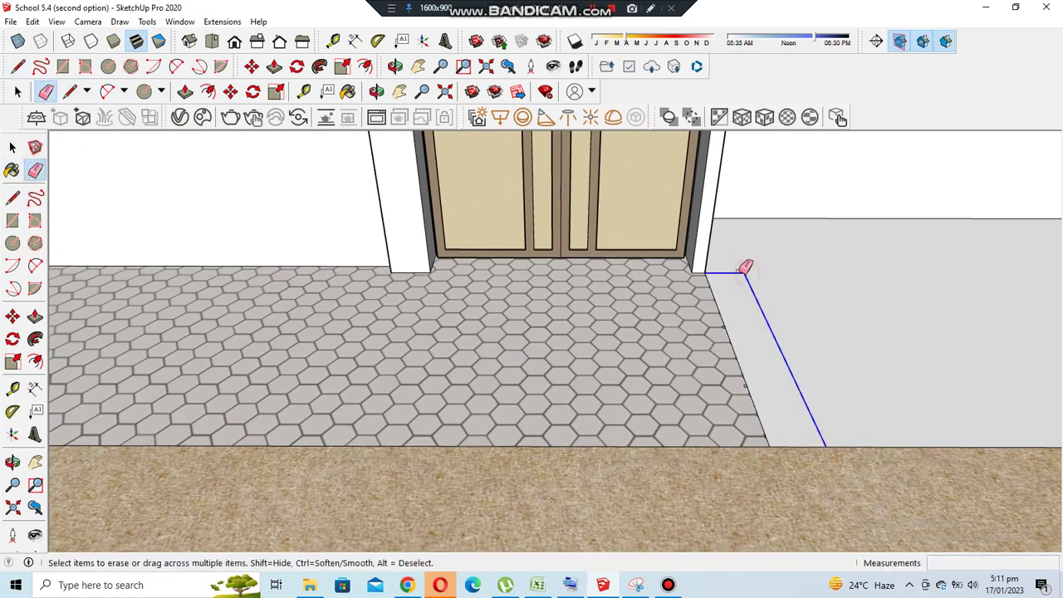
pyautogui.moveTo(748, 271); pyautogui.dragTo(903, 470, button='middle')
pyautogui.scroll(2, 662, 172)
pyautogui.moveTo(465, 218)
pyautogui.mouseDown(button='middle')
pyautogui.moveTo(201, 254)
pyautogui.moveTo(908, 320)
pyautogui.moveTo(593, 467)
pyautogui.moveTo(636, 361)
pyautogui.mouseUp(button='middle')
pyautogui.scroll(-2, 867, 362)
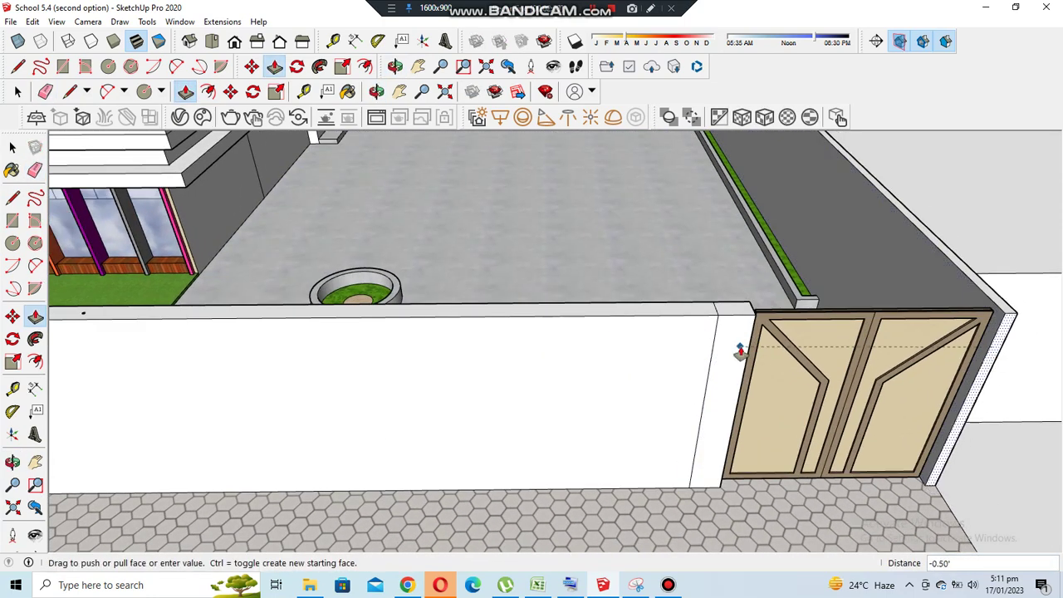
pyautogui.scroll(-2, 866, 362)
pyautogui.moveTo(867, 362); pyautogui.dragTo(124, 374, button='middle')
pyautogui.scroll(2, 72, 376)
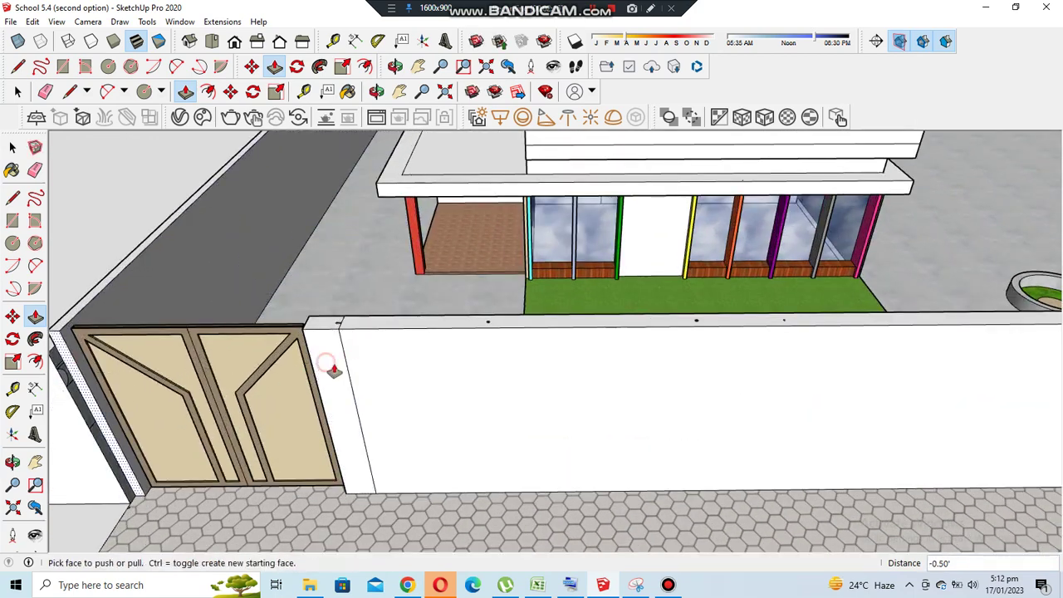
pyautogui.moveTo(332, 370); pyautogui.dragTo(179, 374, button='middle')
# Select the long wall face to the left of the gate
pyautogui.press('space')
pyautogui.scroll(-3, 373, 408)
pyautogui.click(333, 341)
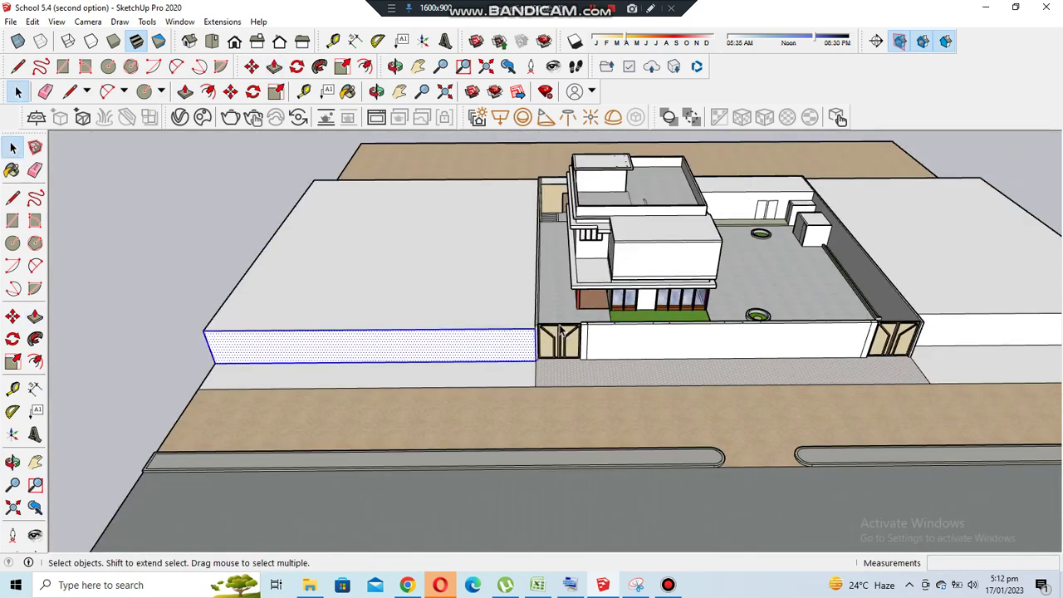
pyautogui.scroll(5, 307, 535)
pyautogui.press('m')
pyautogui.press('e')
pyautogui.scroll(2, 232, 338)
pyautogui.scroll(2, 233, 339)
# Orbit from the upright left wall over the courtyard to a corner view of the building
pyautogui.moveTo(438, 357); pyautogui.dragTo(307, 284, button='middle')
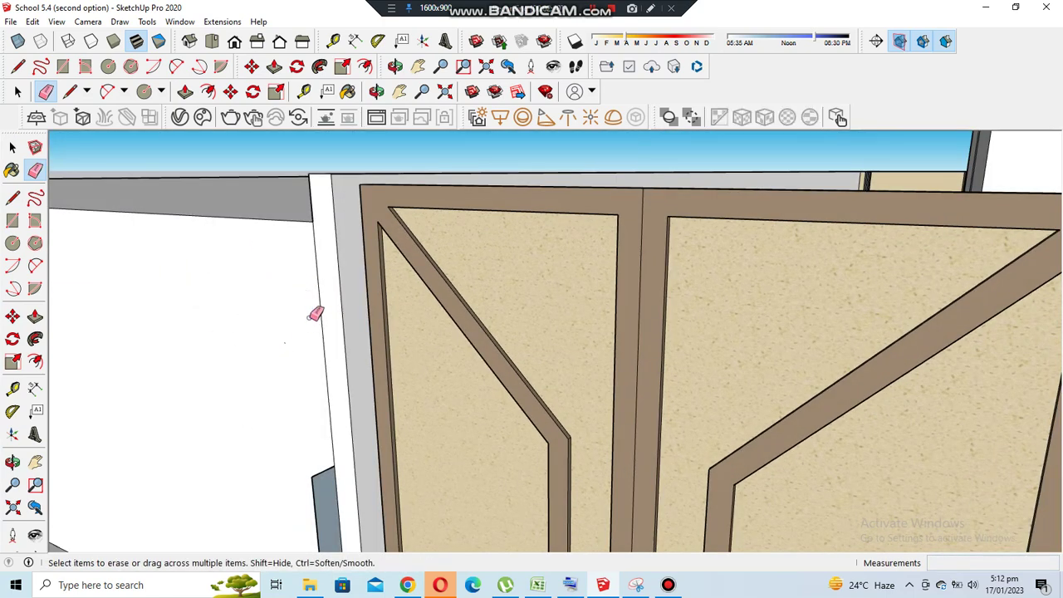
pyautogui.scroll(-3, 315, 314)
pyautogui.scroll(-2, 340, 308)
pyautogui.scroll(-3, 339, 499)
pyautogui.scroll(5, 102, 266)
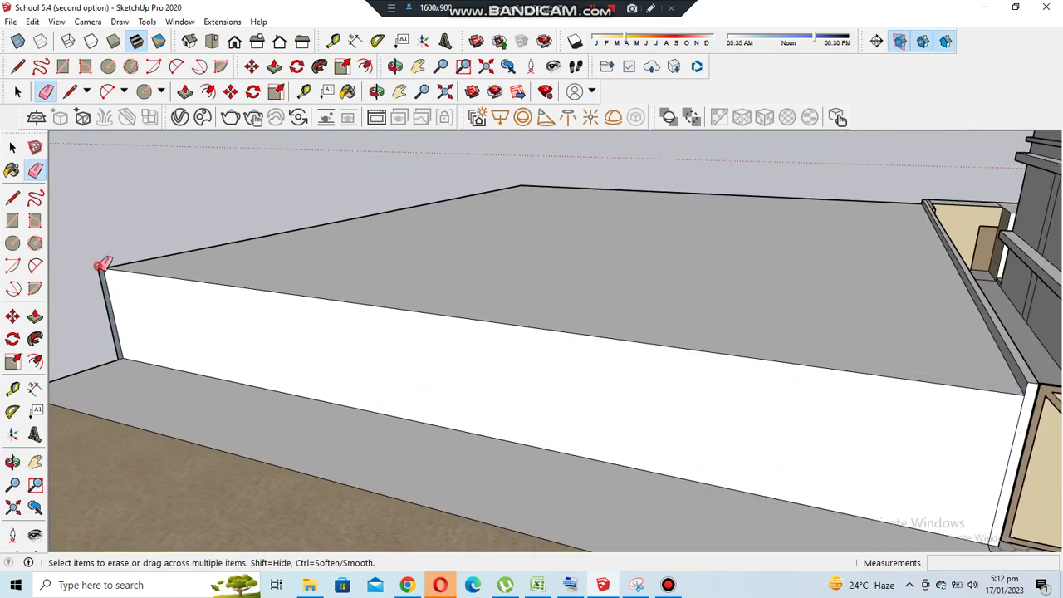
pyautogui.scroll(-5, 541, 418)
pyautogui.moveTo(541, 418); pyautogui.dragTo(726, 418, button='middle')
pyautogui.scroll(3, 688, 330)
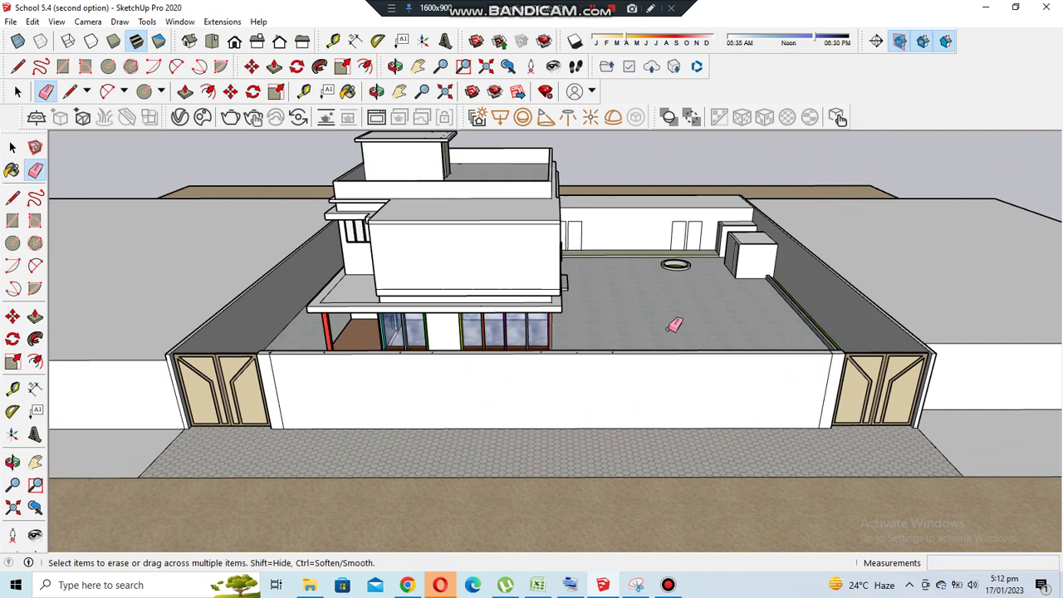
pyautogui.moveTo(670, 443); pyautogui.dragTo(529, 340, button='middle')
pyautogui.scroll(5, 629, 388)
pyautogui.moveTo(629, 387); pyautogui.dragTo(708, 363, button='middle')
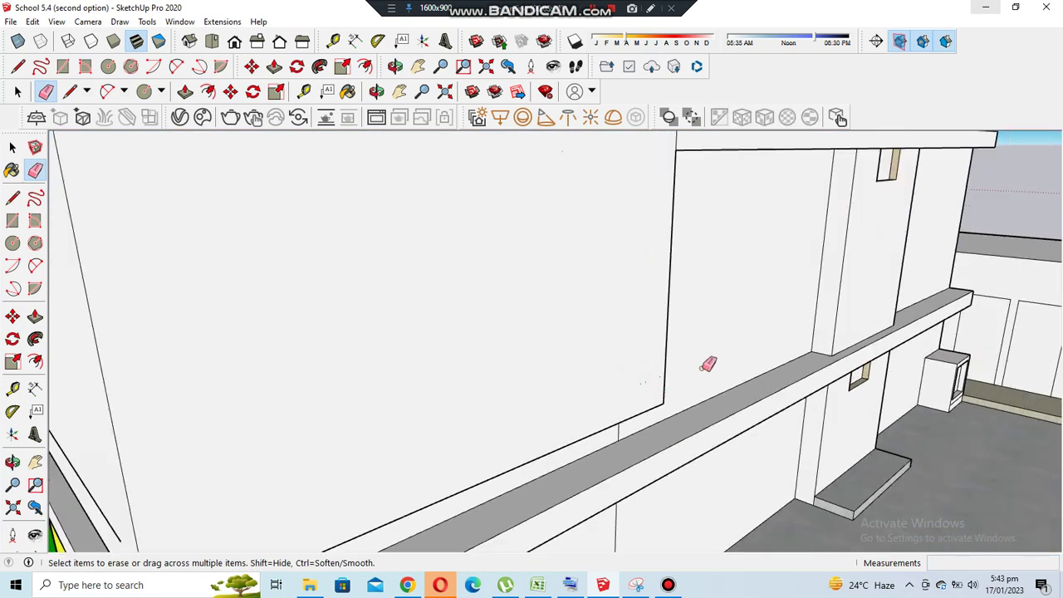
# Push/Pull the band face beneath the roof edge under the overhang
pyautogui.scroll(-2, 667, 388)
pyautogui.scroll(-2, 596, 389)
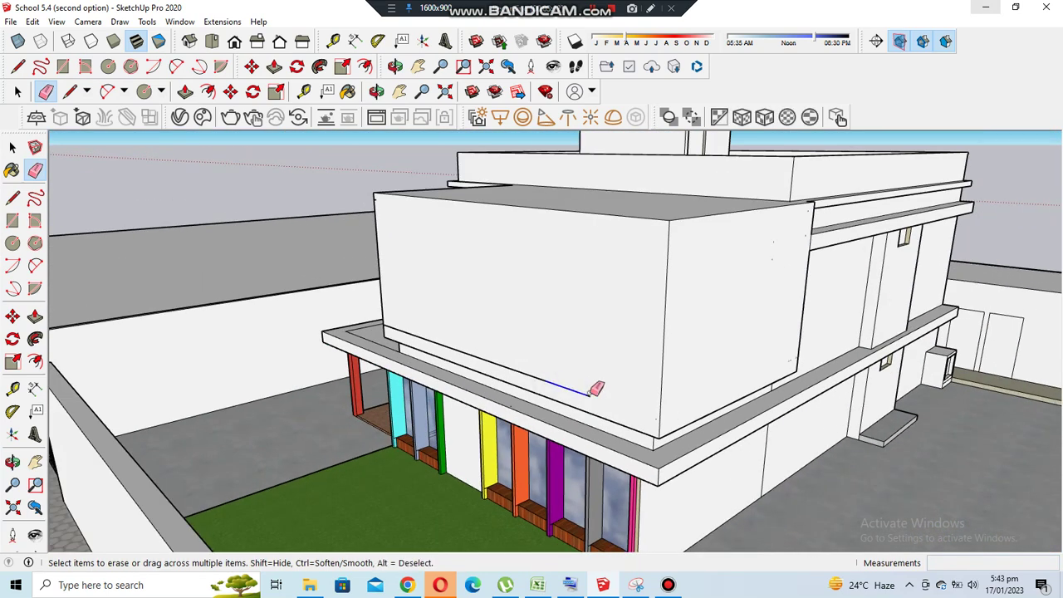
pyautogui.scroll(2, 422, 327)
pyautogui.moveTo(419, 318); pyautogui.dragTo(432, 355, button='middle')
pyautogui.scroll(-4, 432, 356)
pyautogui.scroll(4, 717, 150)
pyautogui.moveTo(717, 150)
pyautogui.mouseDown(button='middle')
pyautogui.moveTo(527, 279)
pyautogui.moveTo(596, 430)
pyautogui.moveTo(657, 468)
pyautogui.moveTo(586, 254)
pyautogui.mouseUp(button='middle')
pyautogui.scroll(3, 593, 261)
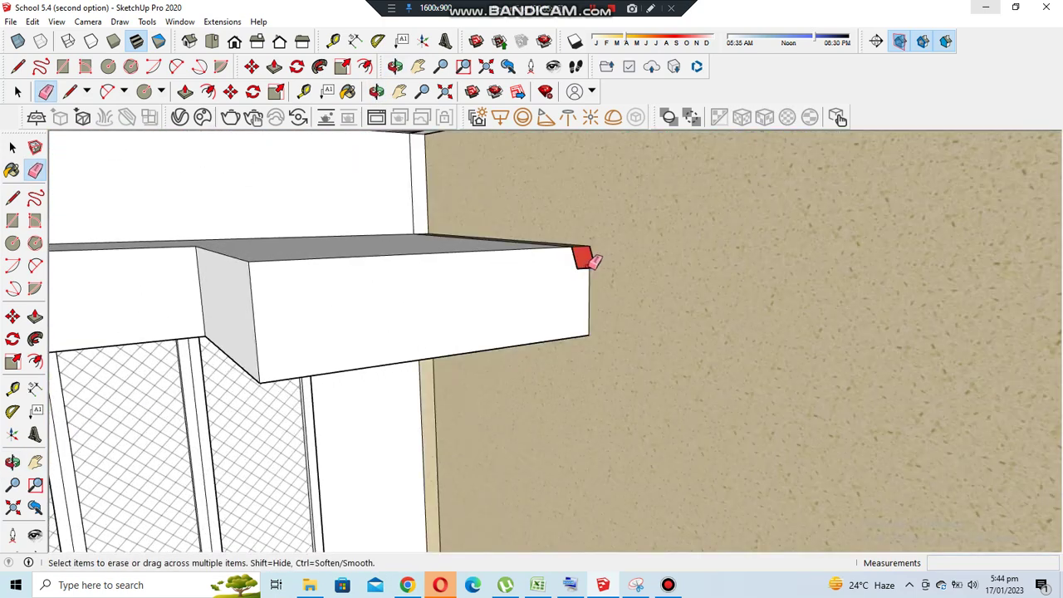
pyautogui.scroll(-5, 586, 259)
pyautogui.moveTo(570, 315); pyautogui.dragTo(579, 375, button='middle')
pyautogui.press('p')
pyautogui.scroll(2, 579, 376)
pyautogui.click(579, 375)
pyautogui.scroll(3, 515, 348)
pyautogui.click(380, 329)
pyautogui.scroll(2, 445, 349)
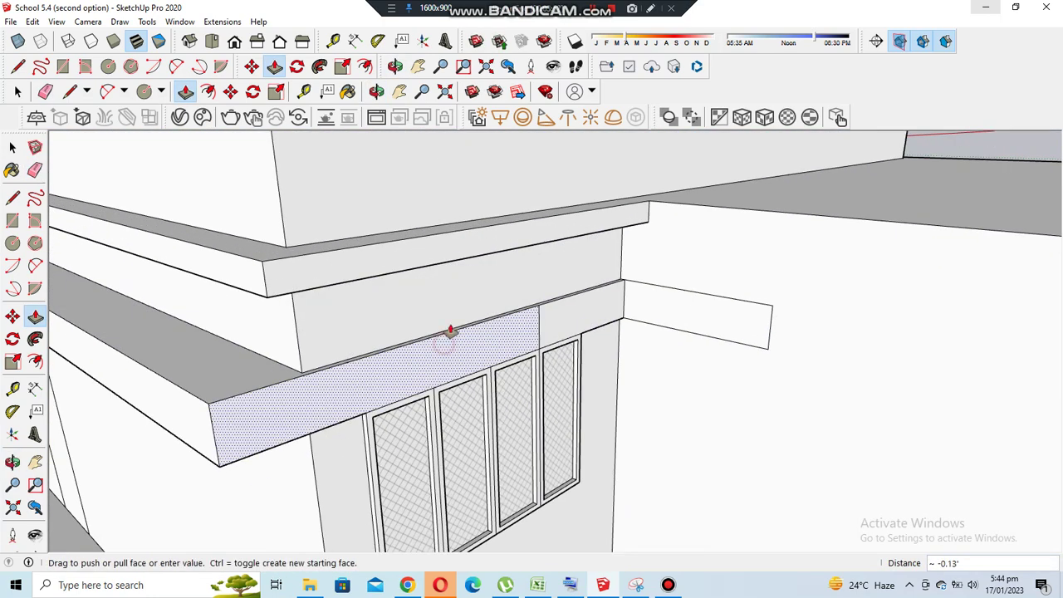
pyautogui.scroll(-3, 559, 284)
pyautogui.scroll(-2, 369, 375)
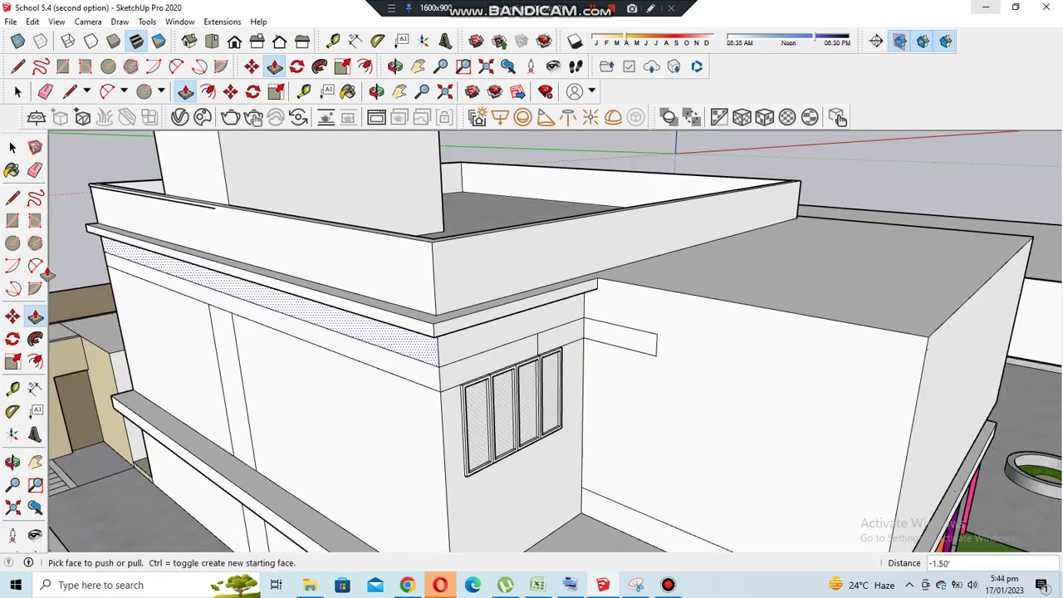
pyautogui.click(185, 91)
pyautogui.scroll(2, 510, 286)
pyautogui.scroll(-2, 319, 292)
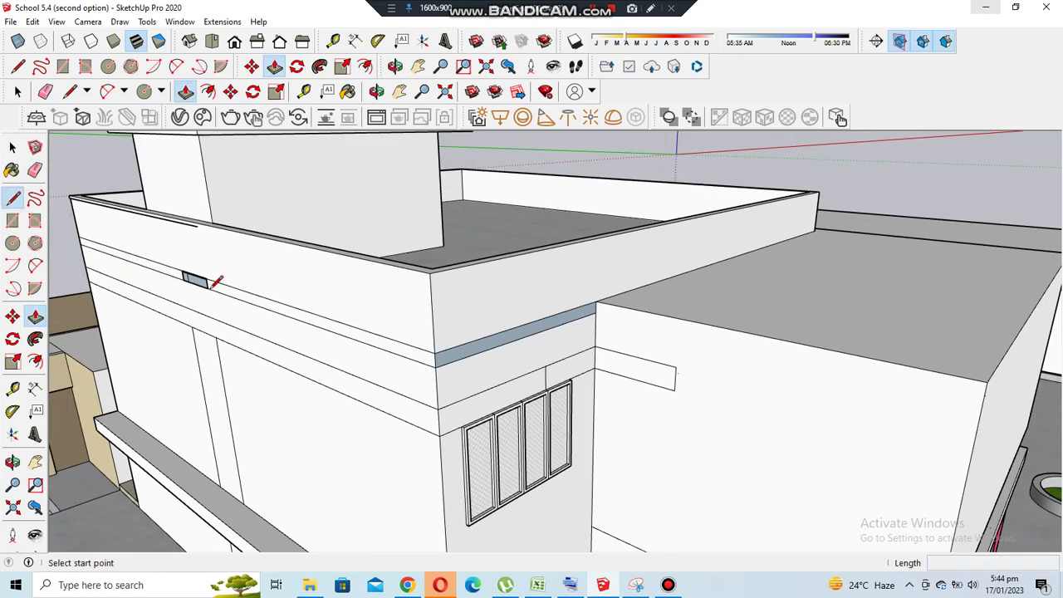
# Pull the upper terrace floor up into a 1.25' thick slab
pyautogui.press('l')
pyautogui.scroll(2, 60, 184)
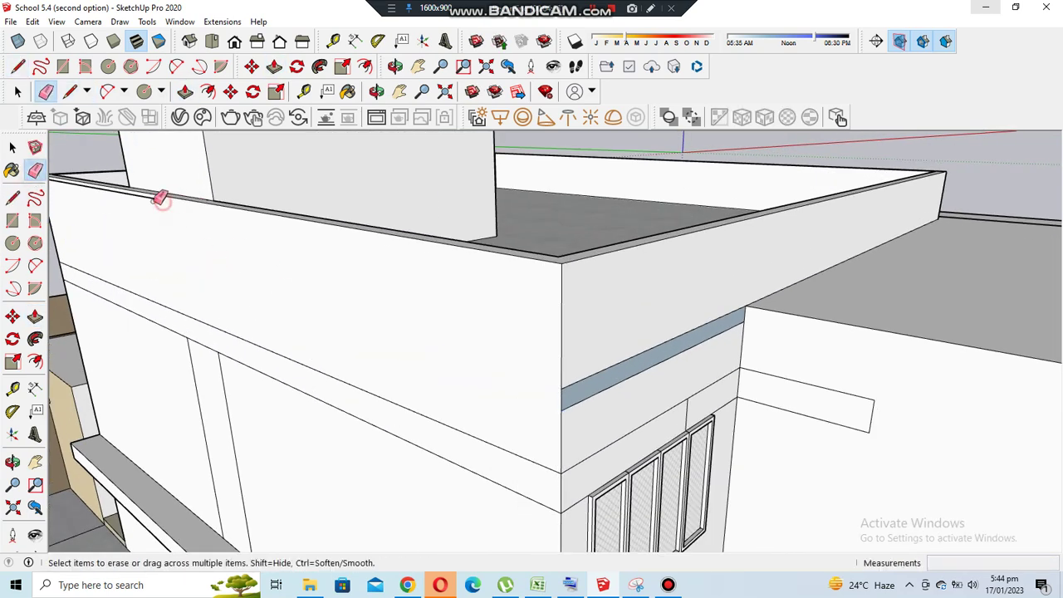
pyautogui.scroll(-2, 167, 198)
pyautogui.scroll(3, 638, 397)
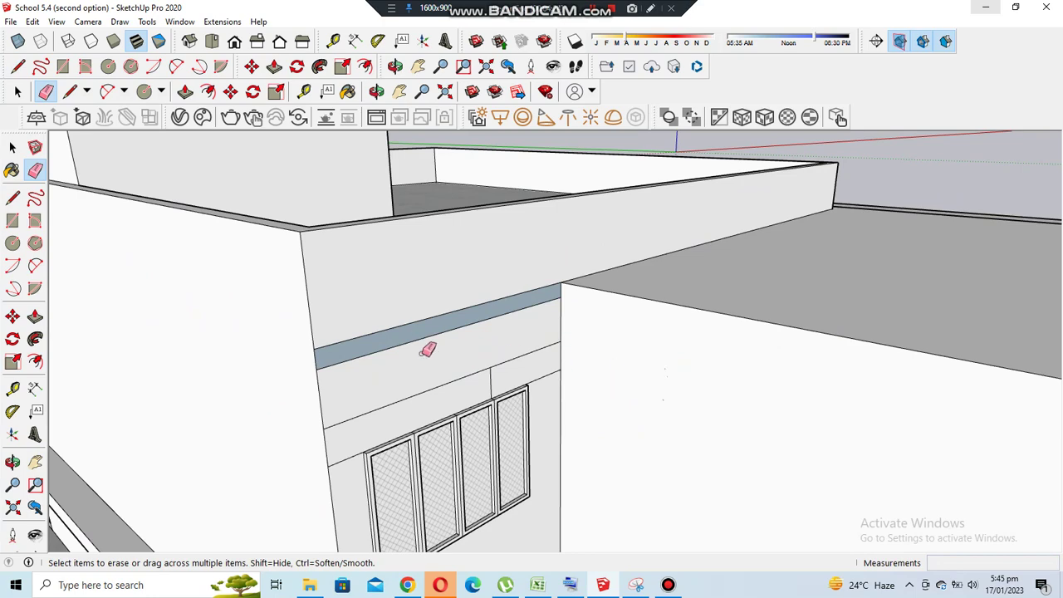
pyautogui.scroll(-3, 428, 349)
pyautogui.scroll(3, 467, 308)
pyautogui.scroll(-3, 518, 363)
pyautogui.scroll(-1, 513, 323)
pyautogui.press('space')
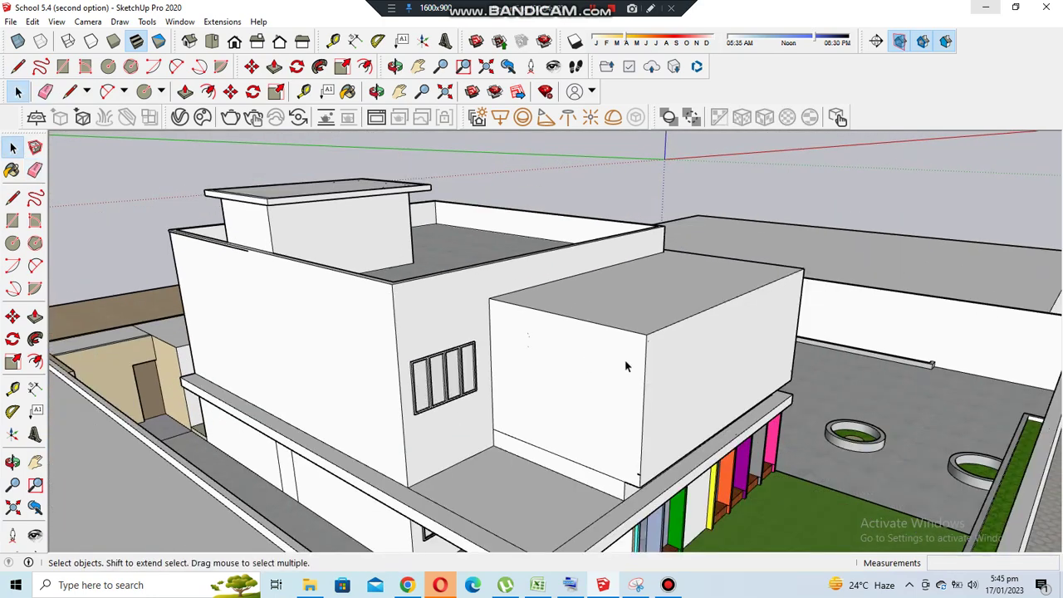
pyautogui.scroll(-3, 629, 368)
pyautogui.moveTo(629, 369)
pyautogui.mouseDown(button='middle')
pyautogui.moveTo(657, 399)
pyautogui.moveTo(666, 369)
pyautogui.moveTo(657, 366)
pyautogui.mouseUp(button='middle')
pyautogui.scroll(5, 657, 398)
pyautogui.scroll(-4, 667, 369)
pyautogui.scroll(5, 645, 363)
pyautogui.scroll(-5, 598, 324)
pyautogui.scroll(2, 598, 323)
pyautogui.moveTo(598, 324); pyautogui.dragTo(564, 390, button='middle')
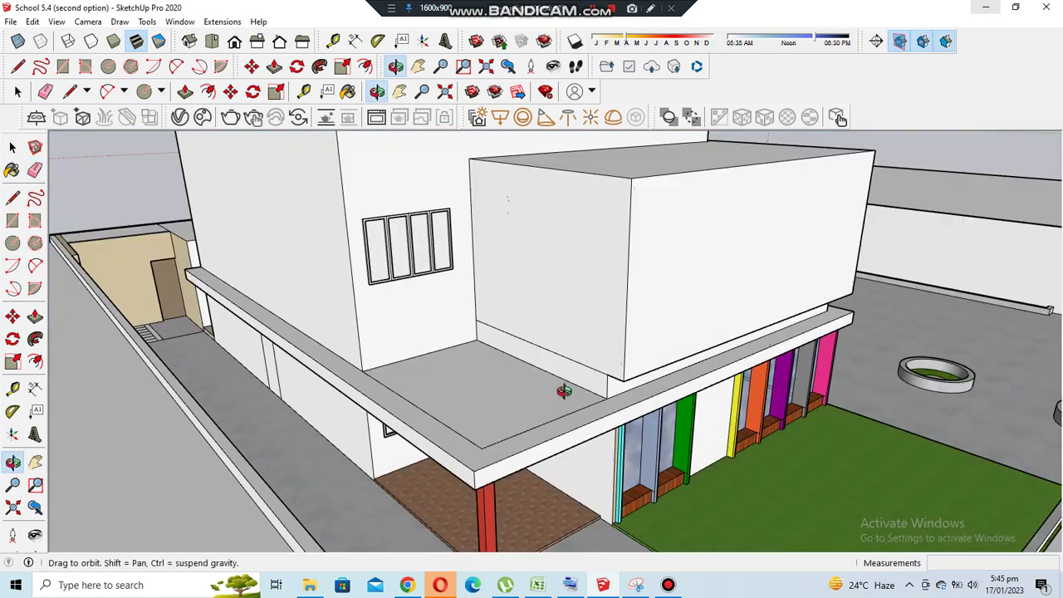
pyautogui.moveTo(504, 375); pyautogui.dragTo(582, 366, button='middle')
pyautogui.moveTo(582, 366); pyautogui.dragTo(605, 349)
pyautogui.write('1.25')
pyautogui.press('Return')
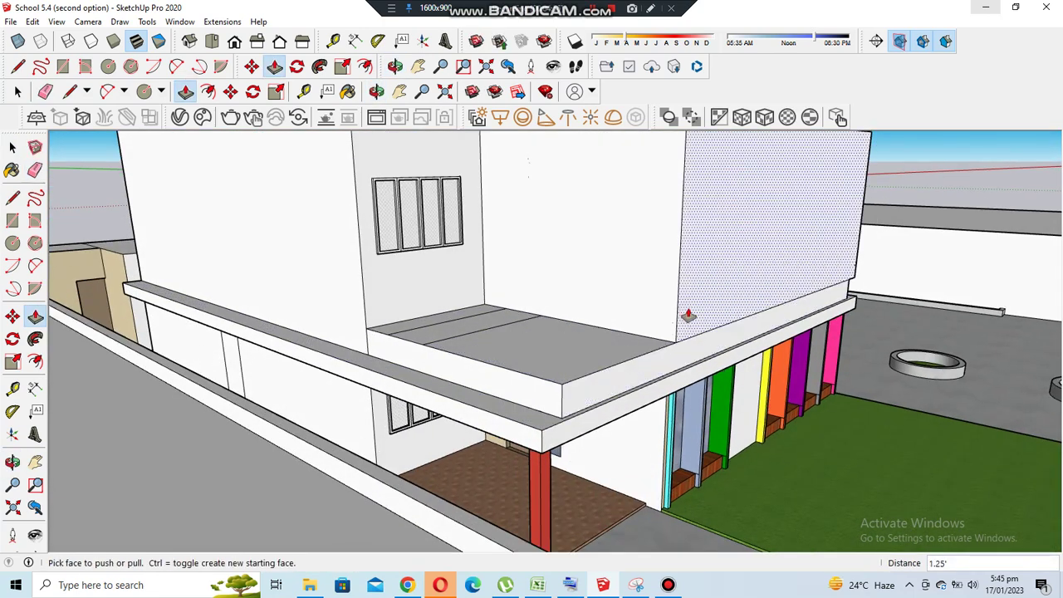
# Push the balcony slab's front face back inward
pyautogui.moveTo(556, 403); pyautogui.dragTo(567, 361, button='middle')
pyautogui.moveTo(653, 386)
pyautogui.mouseDown(button='middle')
pyautogui.moveTo(520, 382)
pyautogui.moveTo(450, 400)
pyautogui.mouseUp(button='middle')
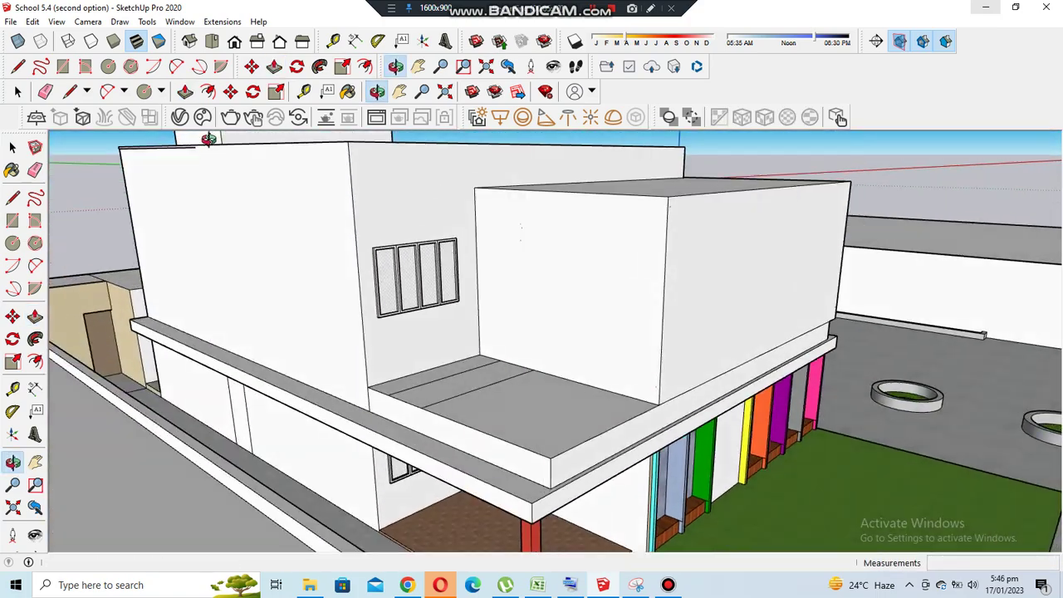
pyautogui.press('e')
pyautogui.moveTo(532, 333); pyautogui.dragTo(499, 358, button='middle')
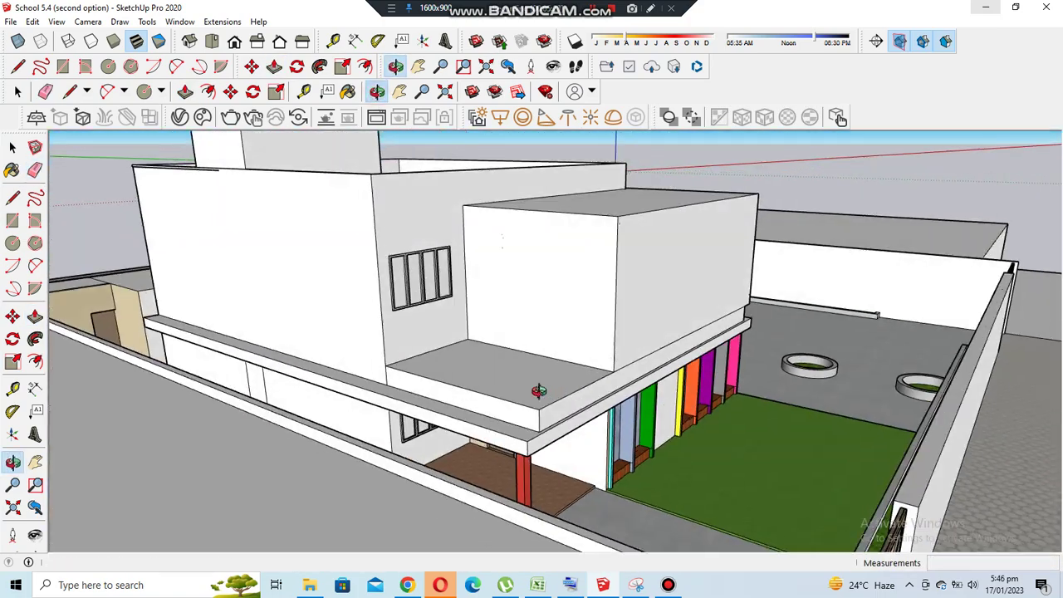
pyautogui.press('p')
pyautogui.scroll(3, 499, 374)
pyautogui.moveTo(534, 415); pyautogui.dragTo(510, 453)
pyautogui.moveTo(510, 453)
pyautogui.mouseDown(button='middle')
pyautogui.moveTo(589, 387)
pyautogui.moveTo(268, 332)
pyautogui.moveTo(541, 357)
pyautogui.moveTo(580, 330)
pyautogui.moveTo(575, 374)
pyautogui.moveTo(541, 316)
pyautogui.moveTo(798, 352)
pyautogui.moveTo(599, 374)
pyautogui.mouseUp(button='middle')
pyautogui.press('l')
pyautogui.scroll(-5, 599, 374)
pyautogui.moveTo(532, 384); pyautogui.dragTo(548, 382, button='middle')
# Finish the slab push and set the roof beam's front face back 0.25'
pyautogui.press('p')
pyautogui.scroll(5, 557, 380)
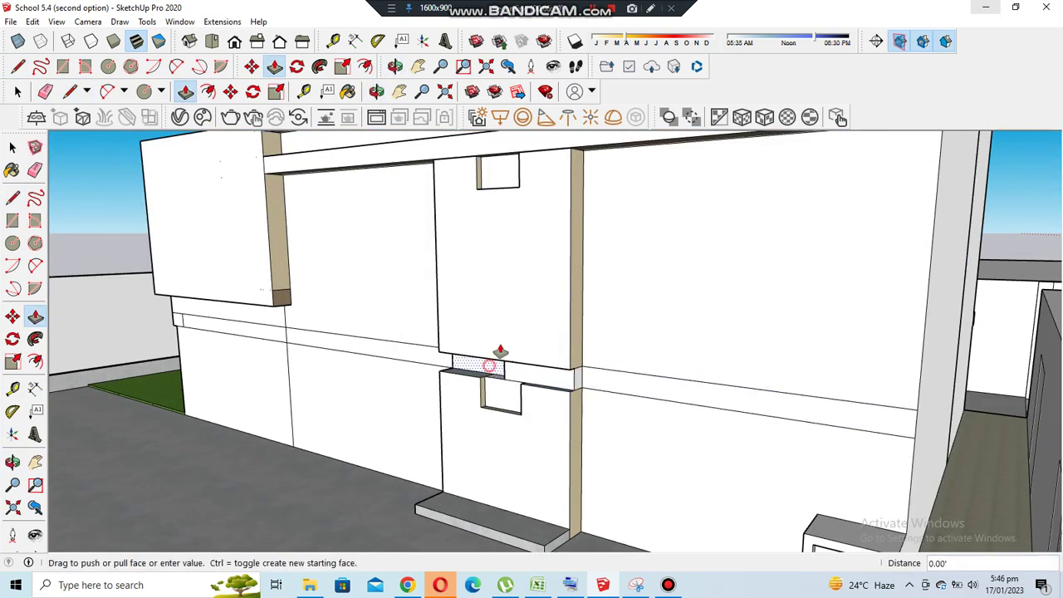
pyautogui.click(535, 357)
pyautogui.scroll(-5, 689, 399)
pyautogui.moveTo(689, 398); pyautogui.dragTo(482, 373, button='middle')
pyautogui.scroll(5, 403, 273)
pyautogui.click(404, 274)
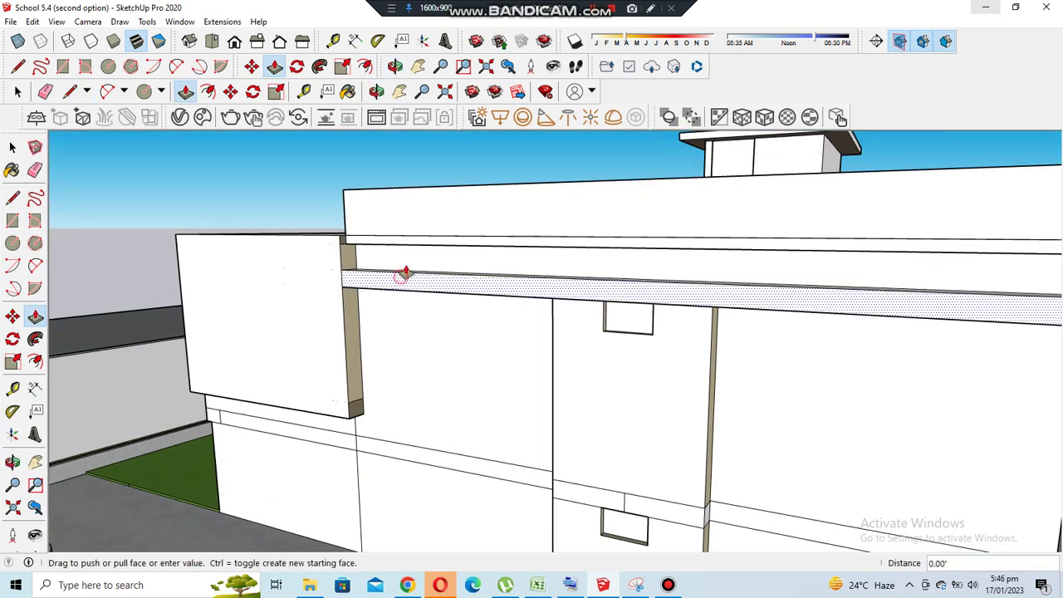
pyautogui.click(448, 306)
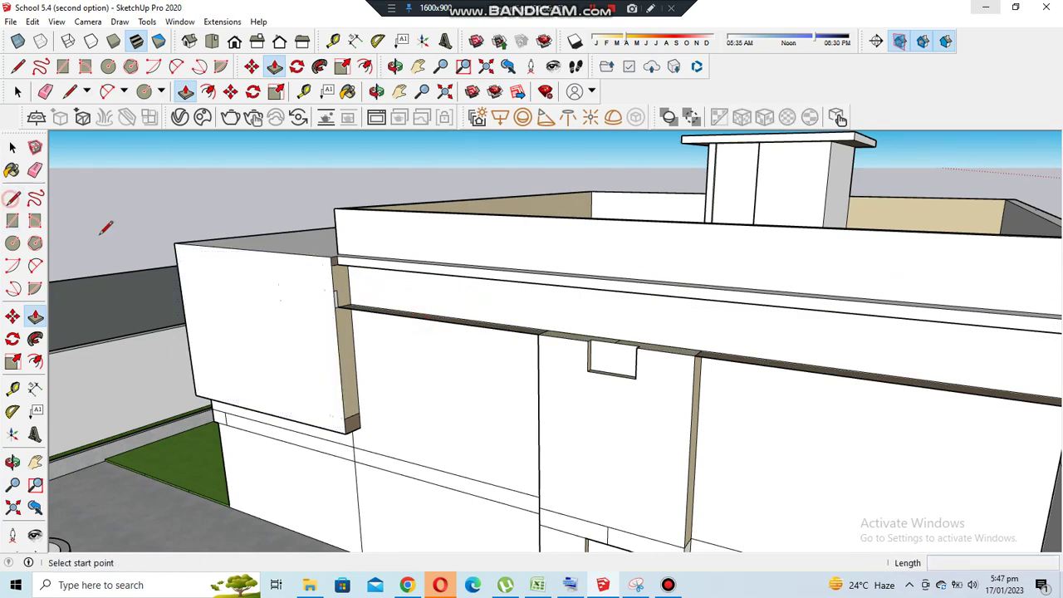
# Start a line at the roof beam's corner, checking it from other angles, then cancel it
pyautogui.click(13, 199)
pyautogui.scroll(3, 340, 297)
pyautogui.click(341, 297)
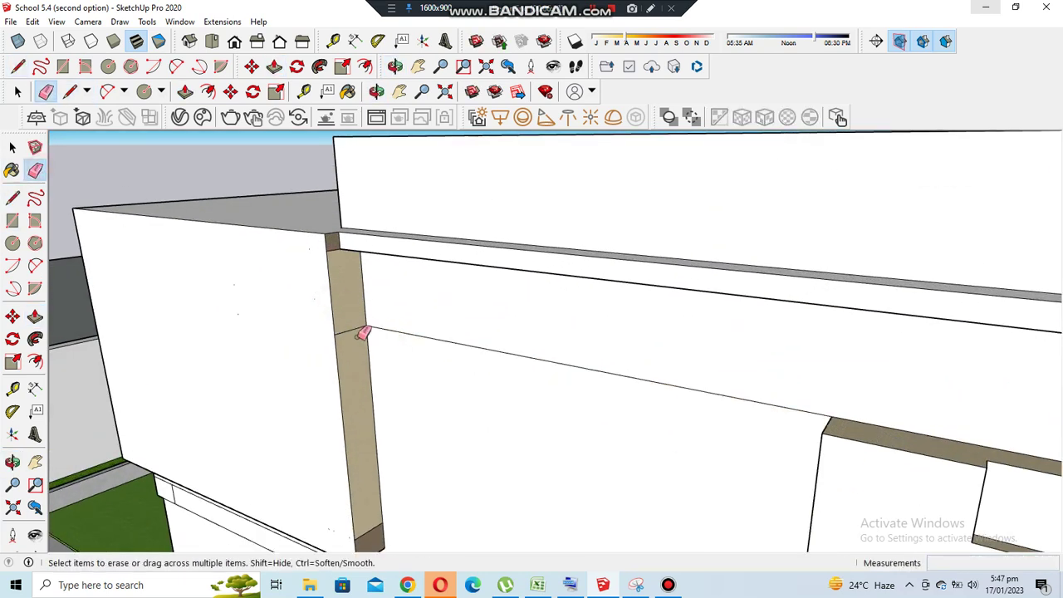
pyautogui.scroll(-5, 398, 322)
pyautogui.scroll(2, 613, 351)
pyautogui.scroll(-2, 645, 506)
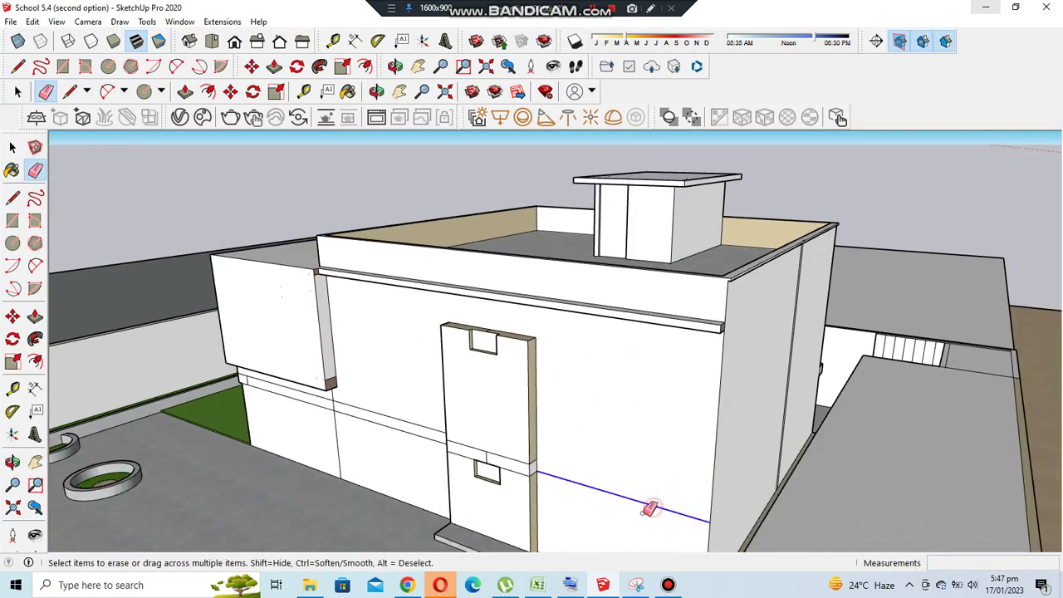
pyautogui.scroll(5, 555, 462)
pyautogui.scroll(-3, 484, 415)
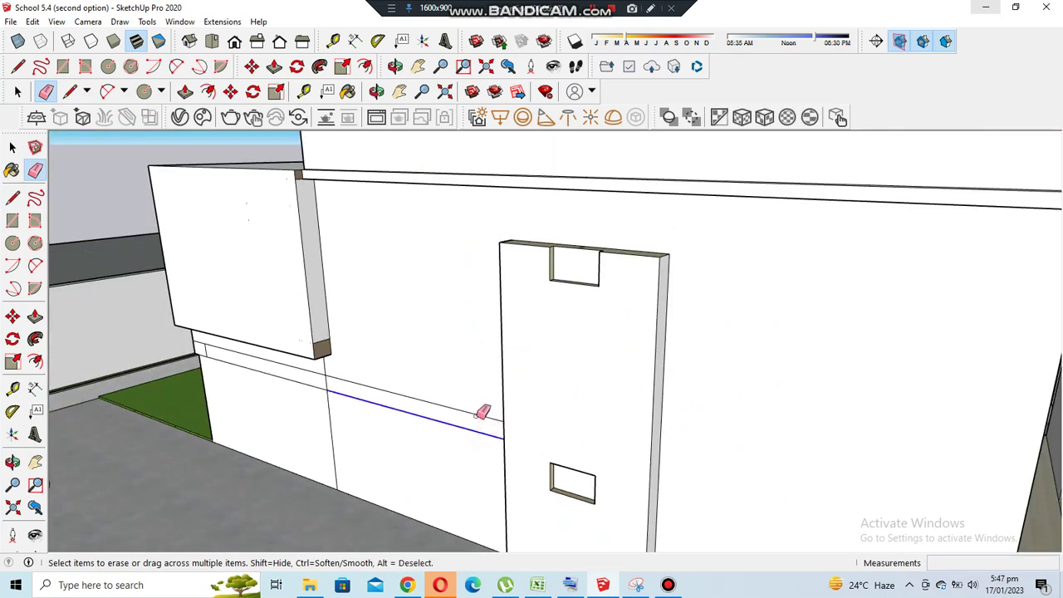
pyautogui.scroll(-3, 522, 437)
pyautogui.moveTo(523, 437); pyautogui.dragTo(546, 411, button='middle')
pyautogui.scroll(2, 568, 436)
pyautogui.moveTo(548, 341); pyautogui.dragTo(422, 208, button='middle')
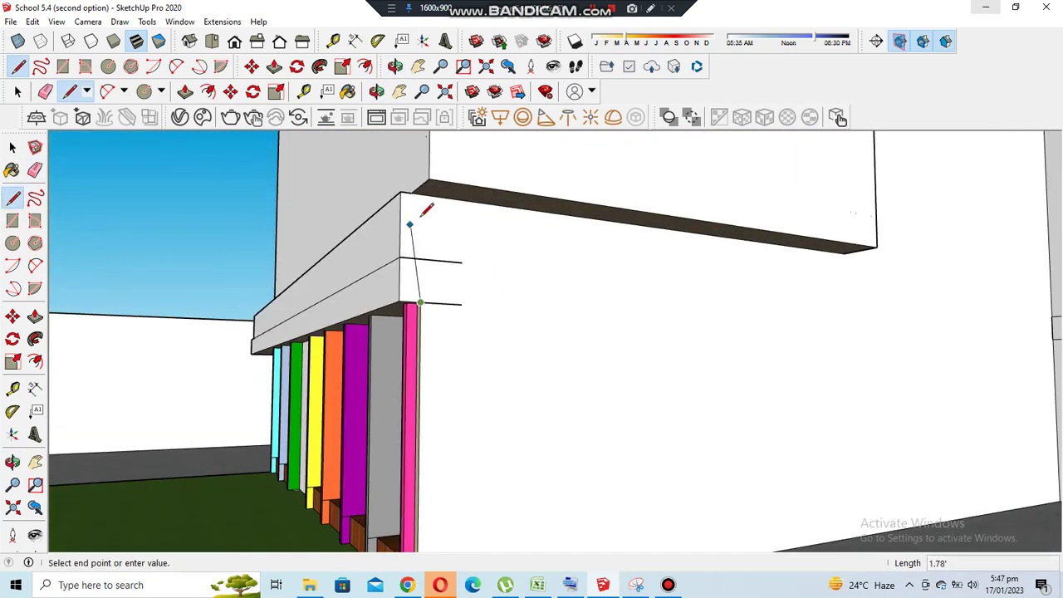
pyautogui.press('Escape')
pyautogui.scroll(-2, 524, 283)
pyautogui.moveTo(487, 301)
pyautogui.mouseDown(button='middle')
pyautogui.moveTo(518, 439)
pyautogui.moveTo(208, 352)
pyautogui.moveTo(681, 324)
pyautogui.moveTo(498, 249)
pyautogui.mouseUp(button='middle')
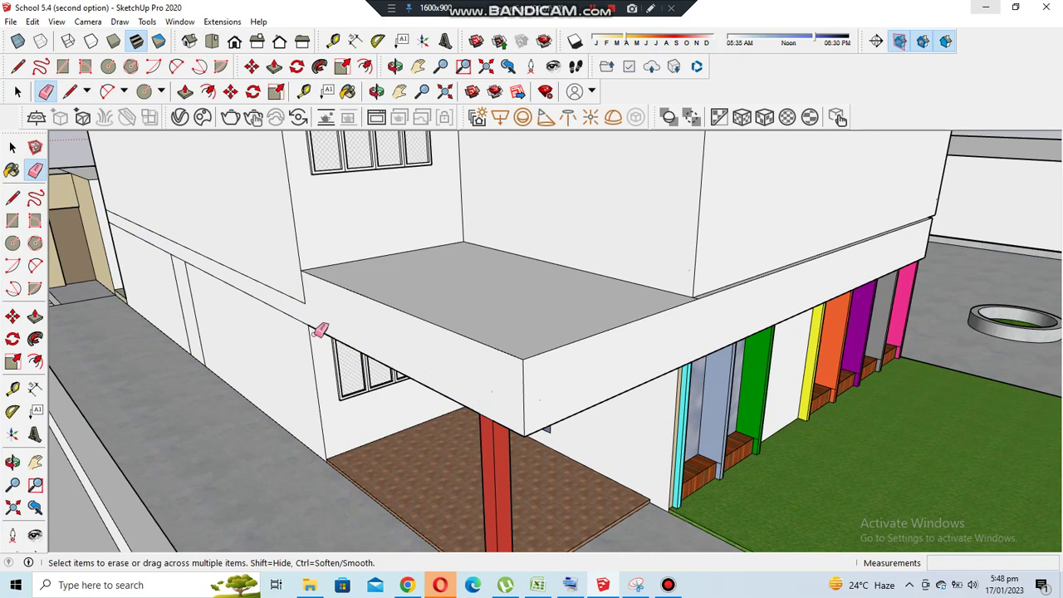
pyautogui.moveTo(287, 298); pyautogui.dragTo(191, 276, button='middle')
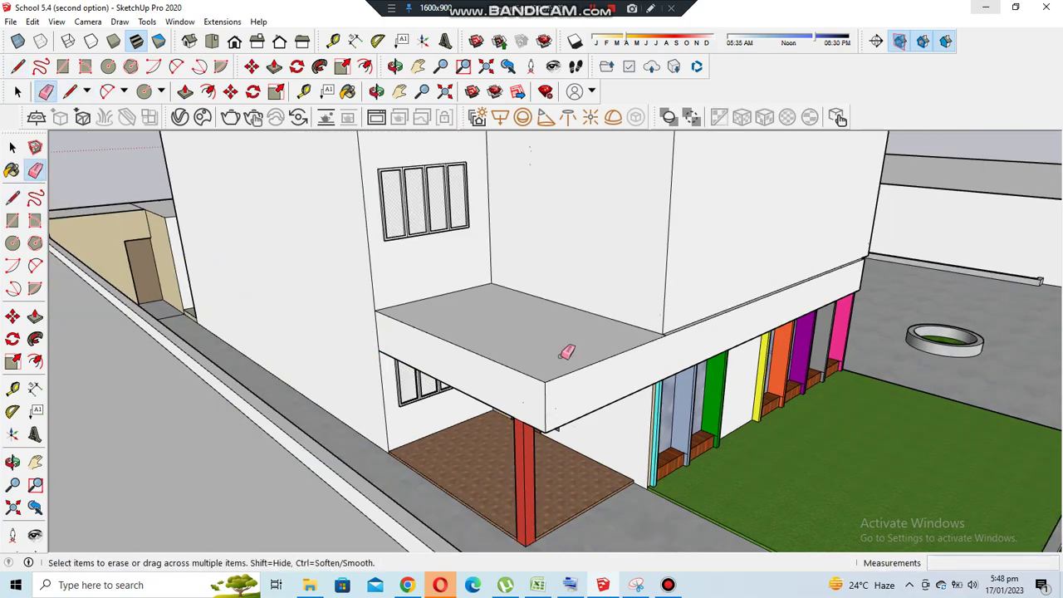
pyautogui.moveTo(354, 330); pyautogui.dragTo(563, 408, button='middle')
# Push the slab's front edge face in by 0.25'
pyautogui.press('p')
pyautogui.scroll(-2, 524, 352)
pyautogui.scroll(3, 534, 297)
pyautogui.moveTo(535, 297); pyautogui.dragTo(502, 212, button='middle')
pyautogui.click(502, 212)
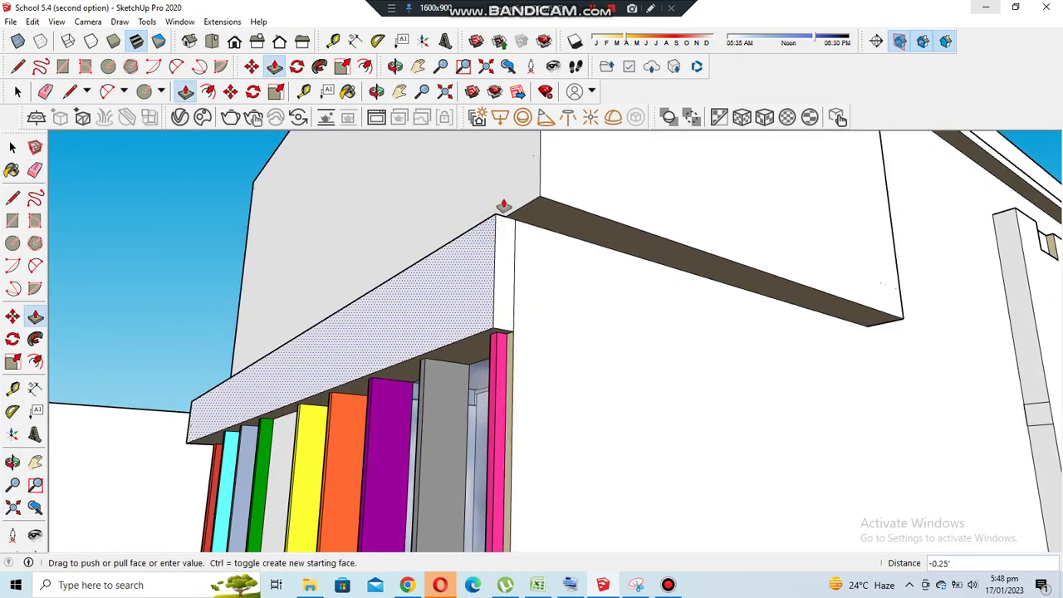
pyautogui.moveTo(389, 332); pyautogui.dragTo(551, 439, button='middle')
pyautogui.scroll(-3, 527, 508)
pyautogui.moveTo(527, 508)
pyautogui.mouseDown(button='middle')
pyautogui.moveTo(565, 427)
pyautogui.moveTo(355, 267)
pyautogui.moveTo(593, 451)
pyautogui.mouseUp(button='middle')
# Raise the wall pier's top face flush to the overhang
pyautogui.press('e')
pyautogui.scroll(5, 593, 451)
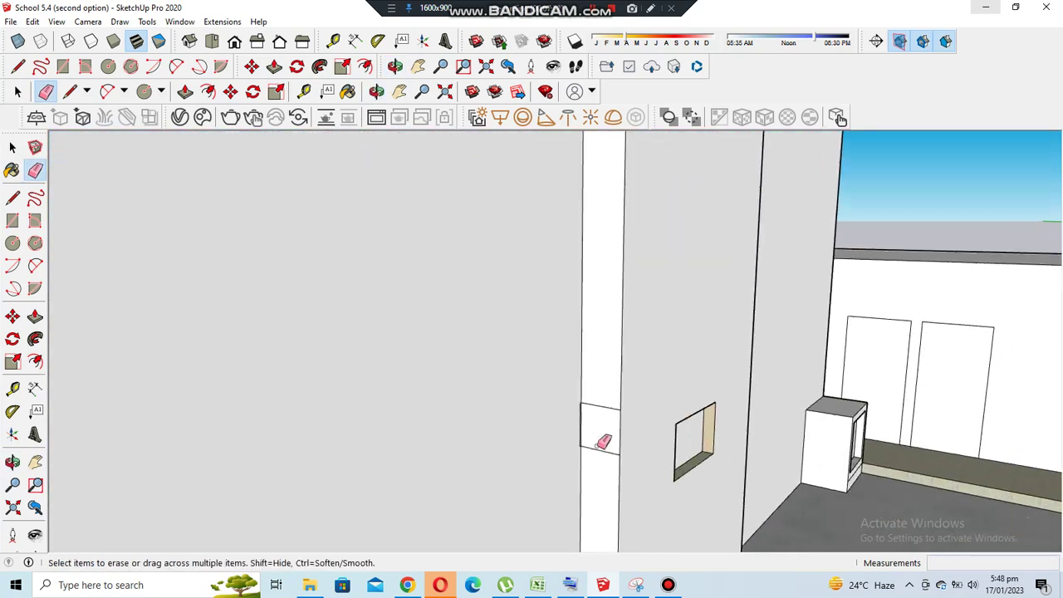
pyautogui.scroll(3, 572, 314)
pyautogui.scroll(2, 592, 312)
pyautogui.scroll(-3, 593, 312)
pyautogui.scroll(-3, 553, 375)
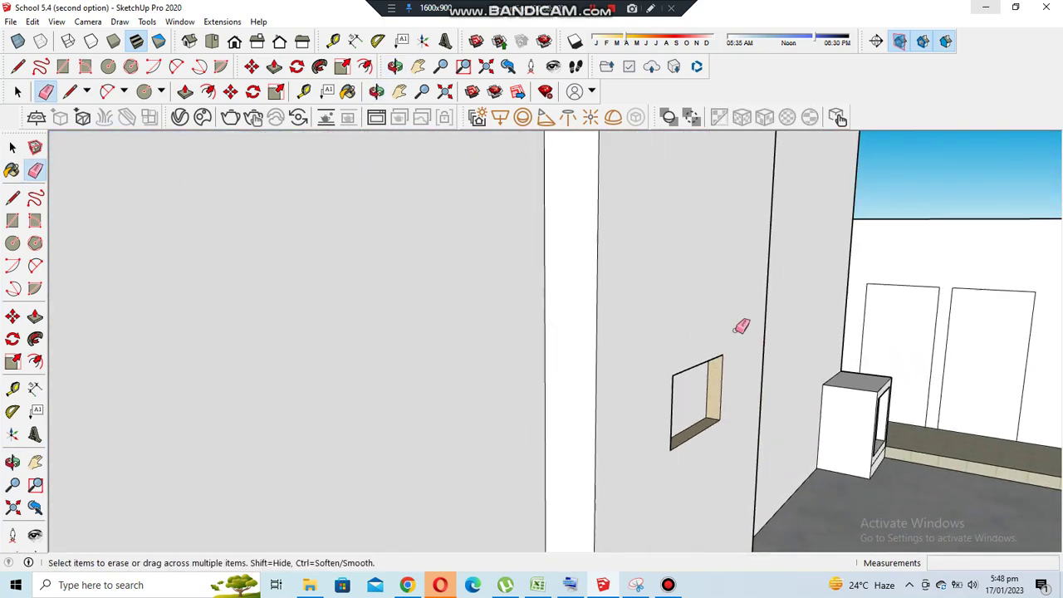
pyautogui.press('p')
pyautogui.scroll(2, 670, 422)
pyautogui.scroll(-2, 632, 423)
pyautogui.scroll(-3, 632, 442)
pyautogui.click(595, 301)
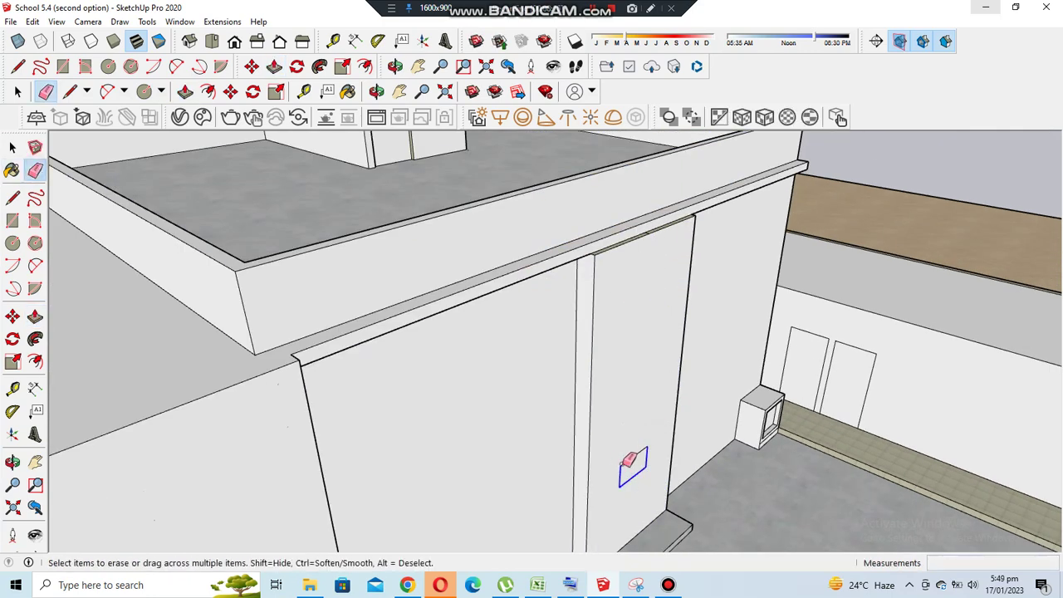
pyautogui.scroll(-3, 631, 461)
pyautogui.scroll(3, 584, 390)
pyautogui.moveTo(452, 349); pyautogui.dragTo(221, 368, button='middle')
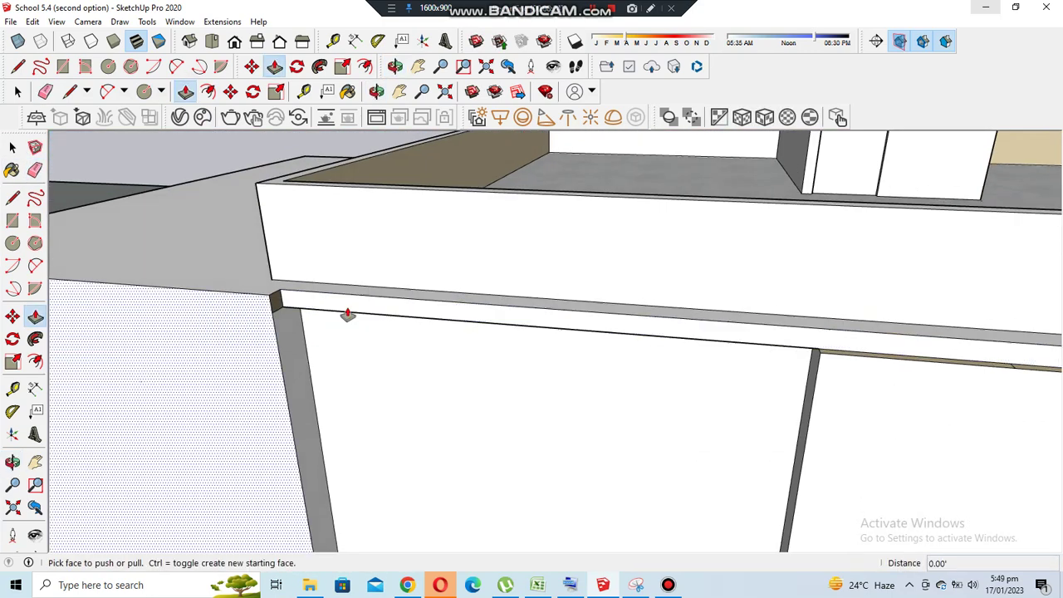
pyautogui.press('l')
pyautogui.scroll(-3, 297, 299)
pyautogui.moveTo(374, 308); pyautogui.dragTo(518, 304, button='middle')
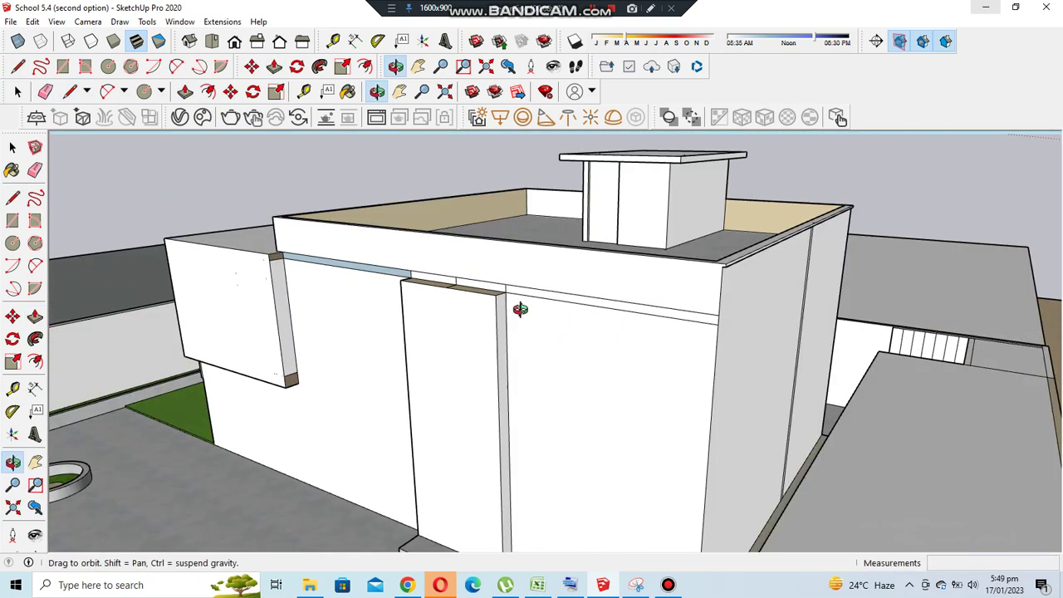
pyautogui.press('p')
pyautogui.scroll(3, 702, 235)
# Erase the pier's stray rectangle and seam lines, then bring up the Materials tray
pyautogui.click(33, 170)
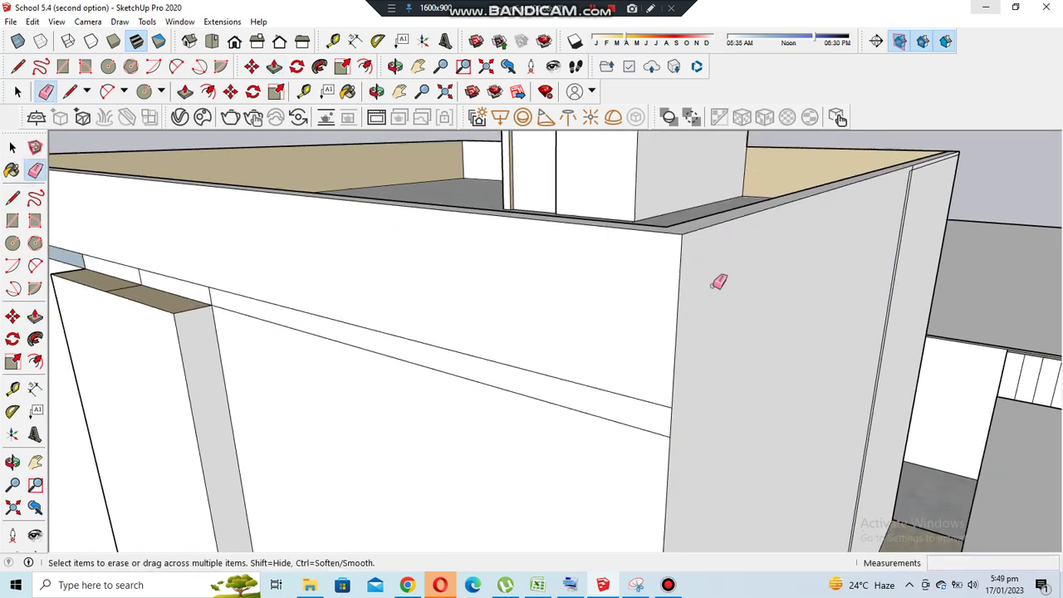
pyautogui.scroll(-3, 664, 316)
pyautogui.scroll(3, 498, 332)
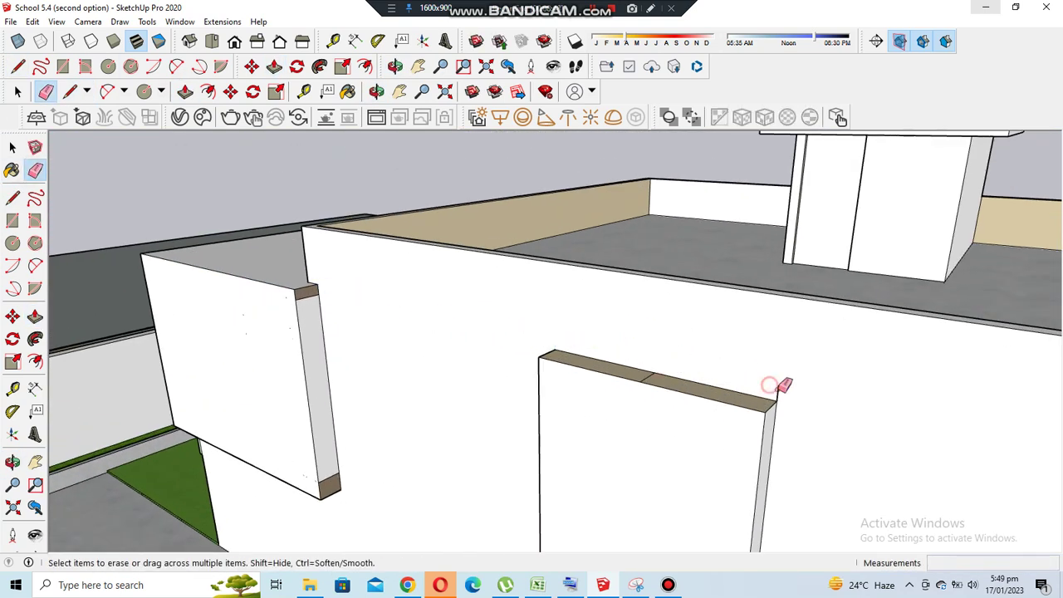
pyautogui.scroll(2, 339, 493)
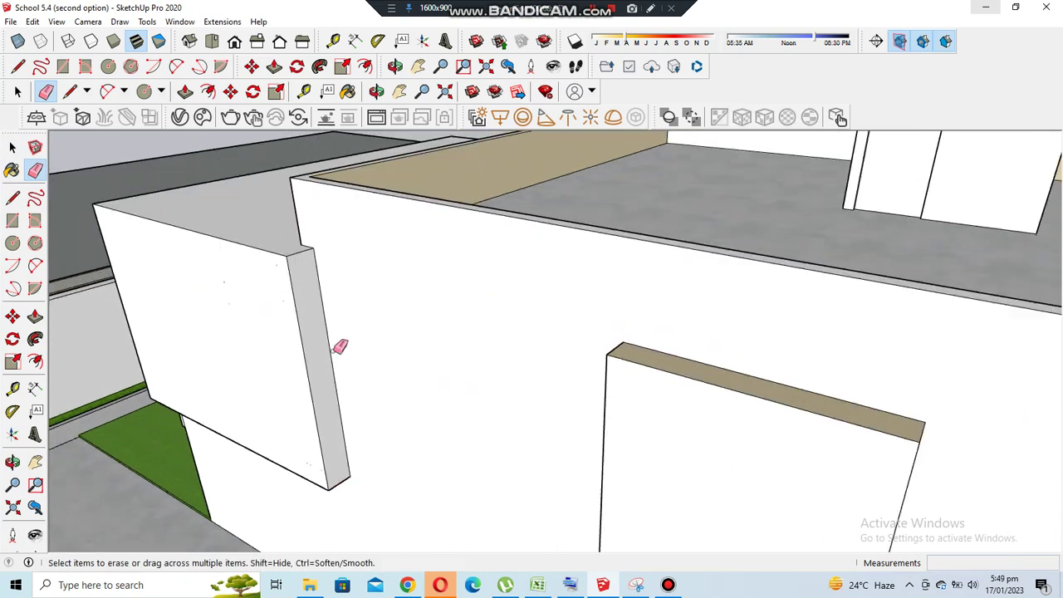
pyautogui.moveTo(341, 344); pyautogui.dragTo(554, 354, button='middle')
pyautogui.press('b')
pyautogui.moveTo(576, 268); pyautogui.dragTo(520, 395, button='middle')
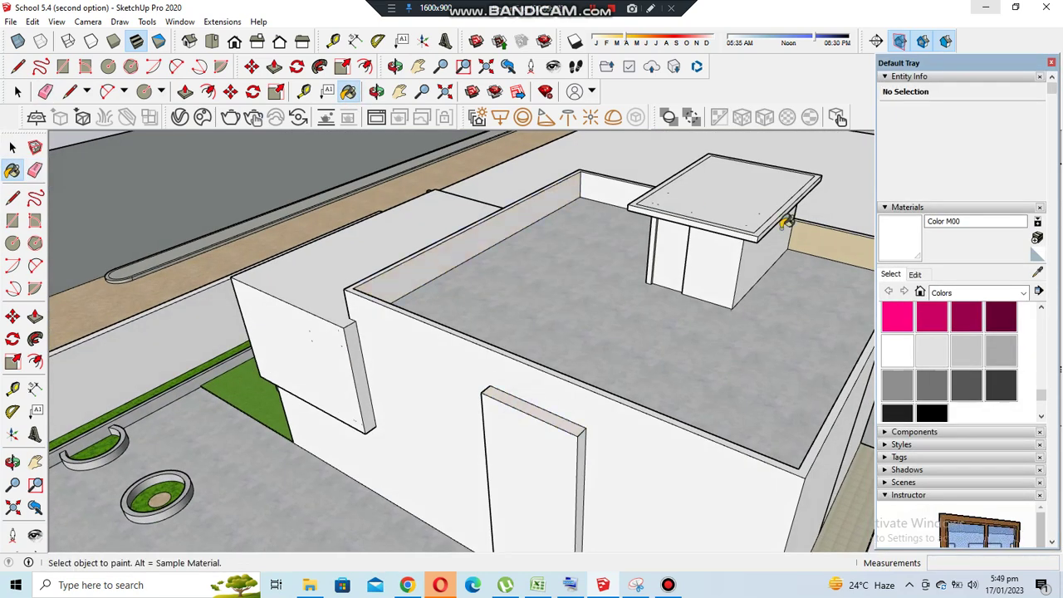
# Work over the roof floor and front boundary wall with Push/Pull and Eraser
pyautogui.scroll(-5, 786, 223)
pyautogui.moveTo(541, 285); pyautogui.dragTo(598, 316, button='middle')
pyautogui.press('p')
pyautogui.scroll(4, 679, 294)
pyautogui.scroll(3, 581, 332)
pyautogui.press('e')
pyautogui.scroll(-3, 515, 311)
pyautogui.scroll(-3, 636, 387)
pyautogui.scroll(2, 570, 491)
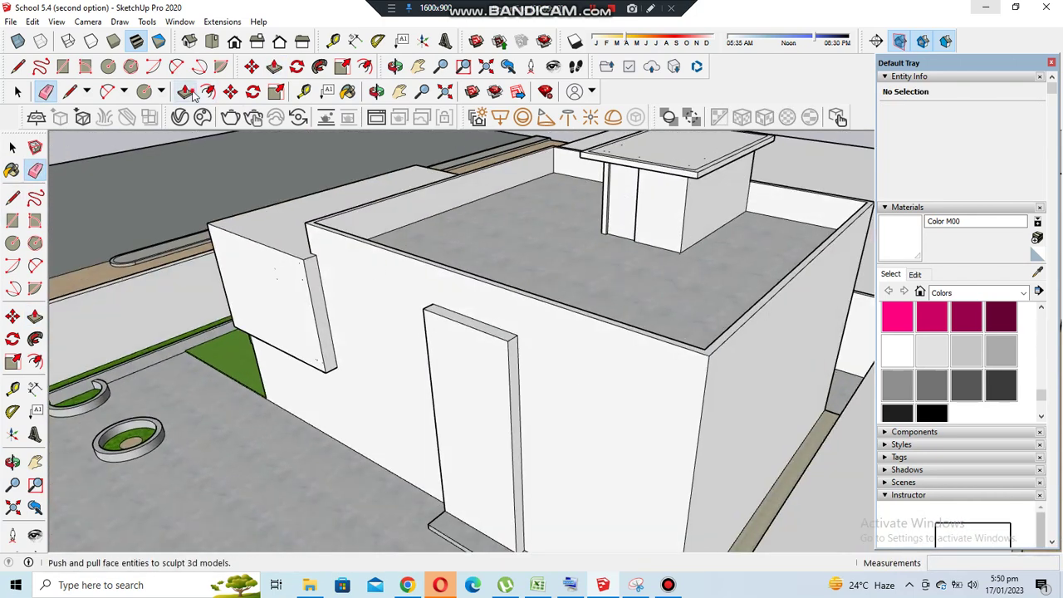
pyautogui.moveTo(570, 322)
pyautogui.mouseDown(button='middle')
pyautogui.moveTo(482, 254)
pyautogui.moveTo(487, 498)
pyautogui.moveTo(676, 439)
pyautogui.moveTo(534, 344)
pyautogui.moveTo(619, 397)
pyautogui.mouseUp(button='middle')
pyautogui.scroll(3, 397, 488)
pyautogui.scroll(-5, 529, 513)
pyautogui.press('p')
pyautogui.scroll(3, 640, 391)
pyautogui.scroll(-2, 640, 390)
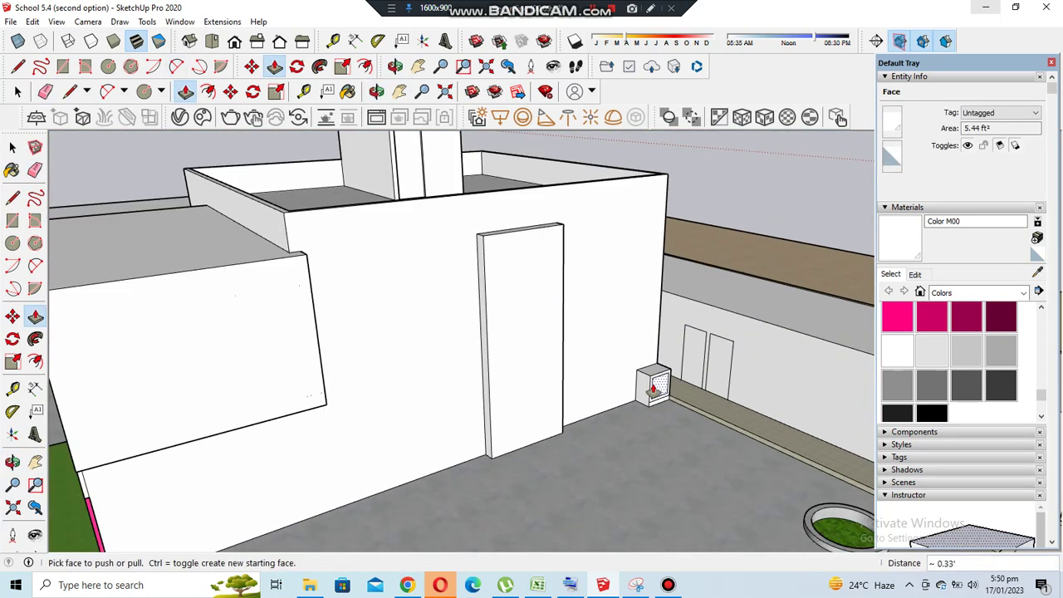
pyautogui.scroll(-2, 640, 391)
pyautogui.moveTo(378, 249); pyautogui.dragTo(359, 465, button='middle')
pyautogui.scroll(3, 359, 465)
pyautogui.scroll(-4, 359, 486)
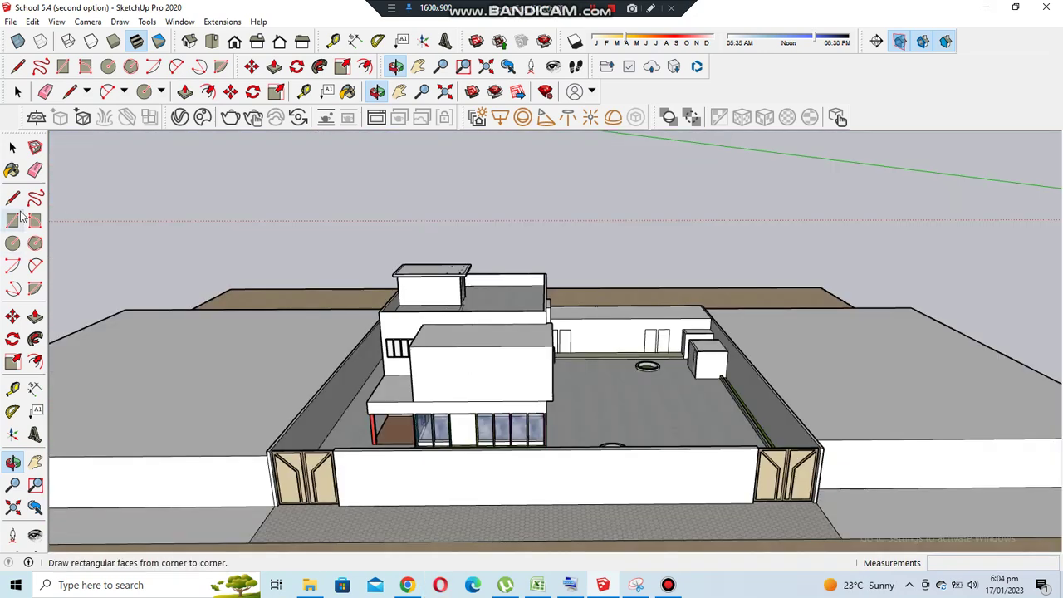
# Draw a line along the boundary wall to raise it to 10'
pyautogui.press('l')
pyautogui.scroll(2, 359, 486)
pyautogui.click(359, 486)
pyautogui.scroll(1, 339, 462)
pyautogui.scroll(3, 258, 347)
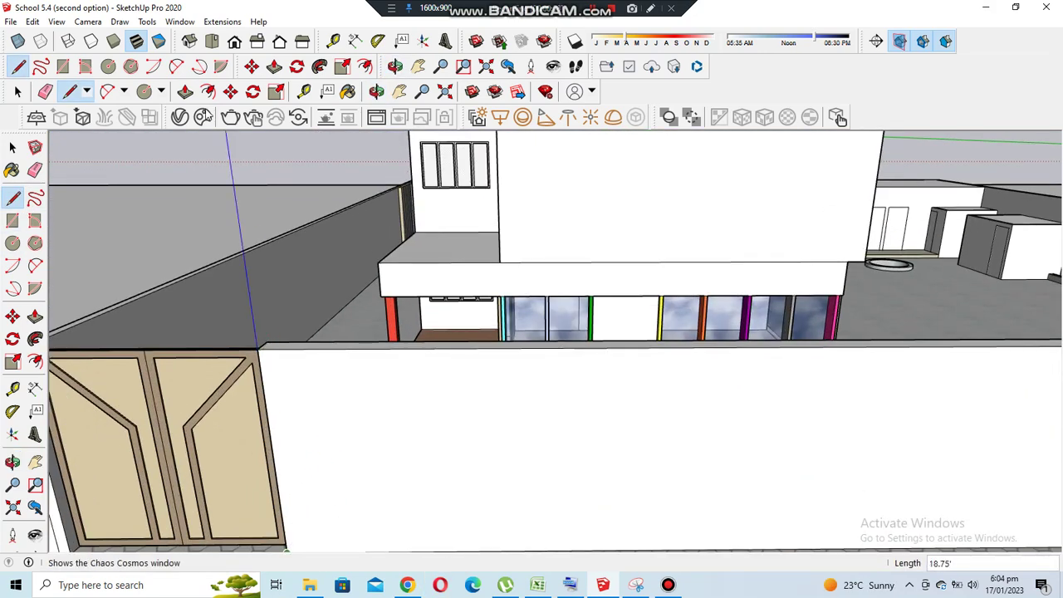
pyautogui.press('Return')
pyautogui.scroll(-2, 562, 424)
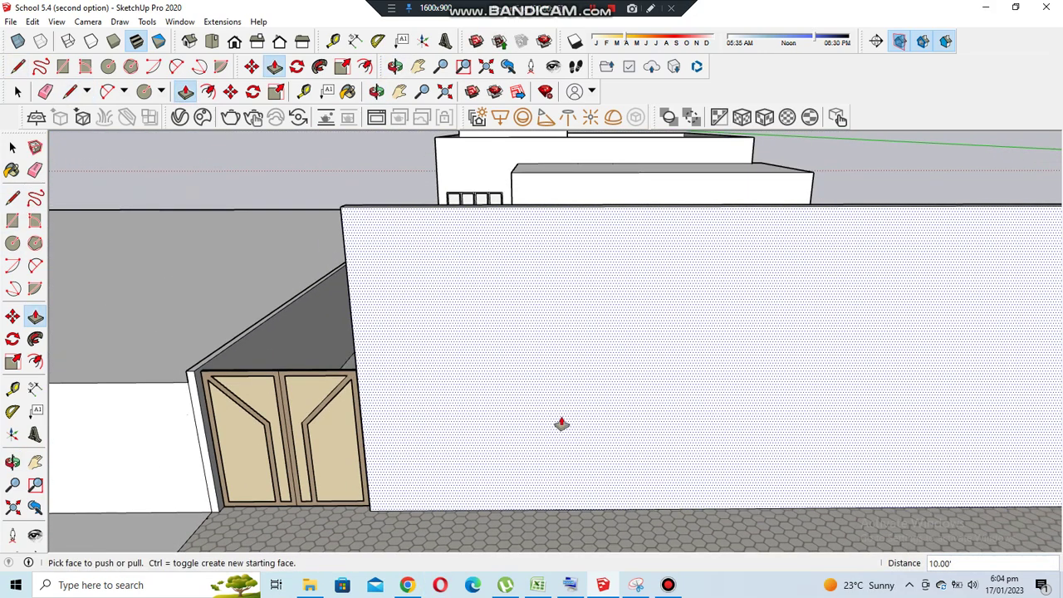
pyautogui.moveTo(397, 432); pyautogui.dragTo(329, 206, button='middle')
# Draw lines from the wall corner by the gate and along the courtyard edge to close the opening
pyautogui.press('l')
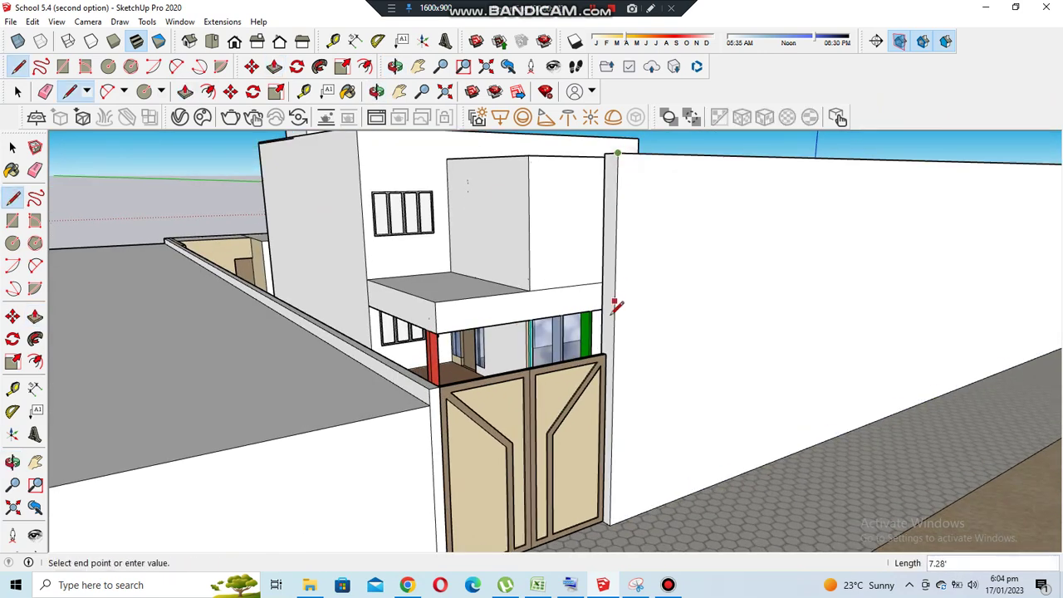
pyautogui.click(614, 351)
pyautogui.scroll(2, 613, 352)
pyautogui.click(275, 67)
pyautogui.scroll(-2, 719, 339)
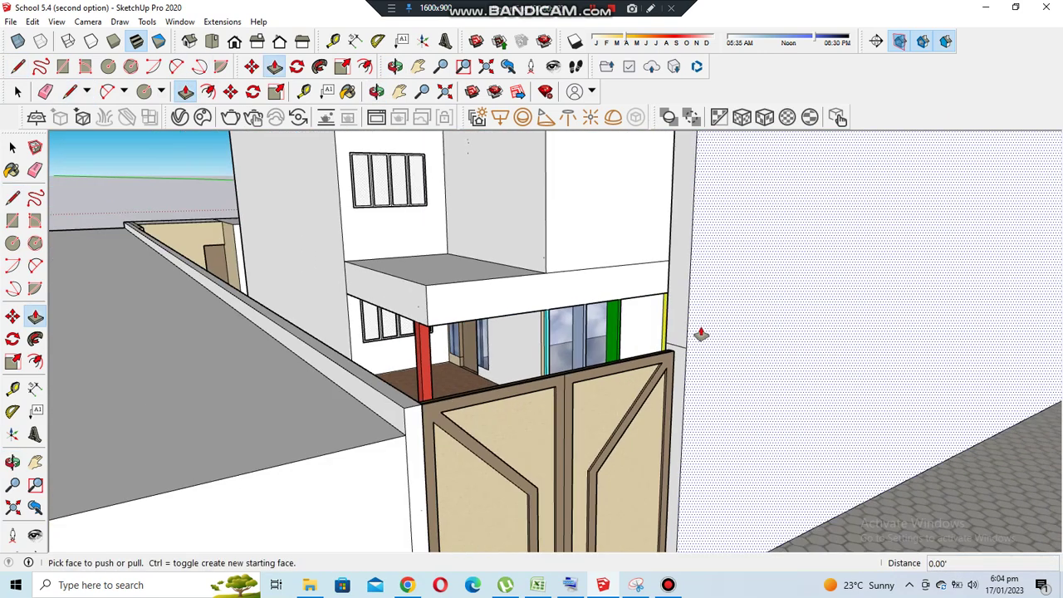
pyautogui.scroll(2, 396, 415)
pyautogui.moveTo(396, 415)
pyautogui.mouseDown(button='middle')
pyautogui.moveTo(435, 403)
pyautogui.moveTo(459, 332)
pyautogui.moveTo(349, 390)
pyautogui.moveTo(299, 466)
pyautogui.mouseUp(button='middle')
pyautogui.press('l')
pyautogui.scroll(3, 296, 475)
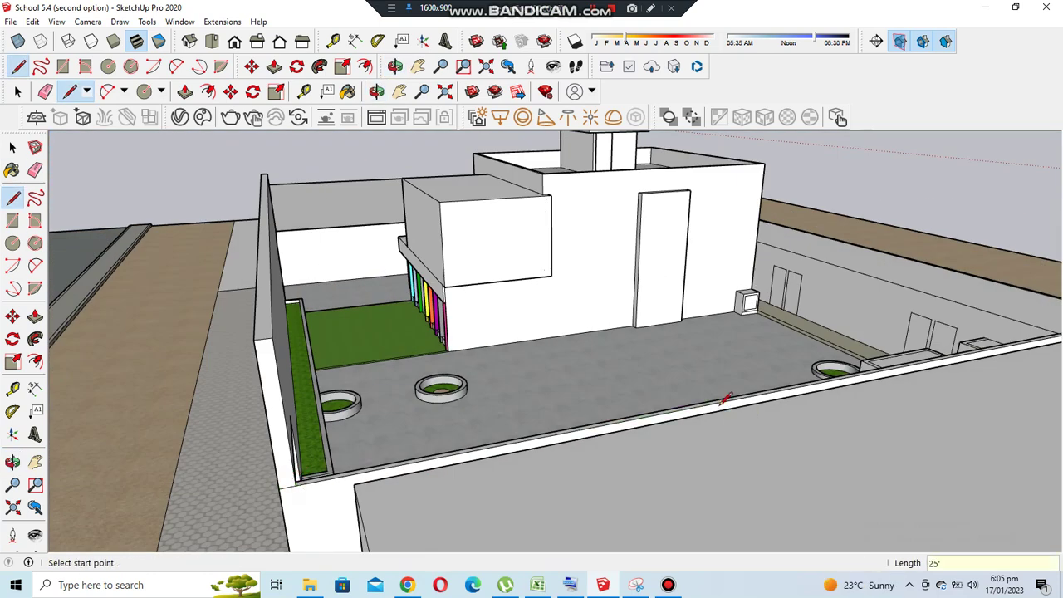
pyautogui.click(629, 419)
pyautogui.moveTo(655, 349)
pyautogui.mouseDown(button='middle')
pyautogui.moveTo(681, 373)
pyautogui.moveTo(734, 210)
pyautogui.mouseUp(button='middle')
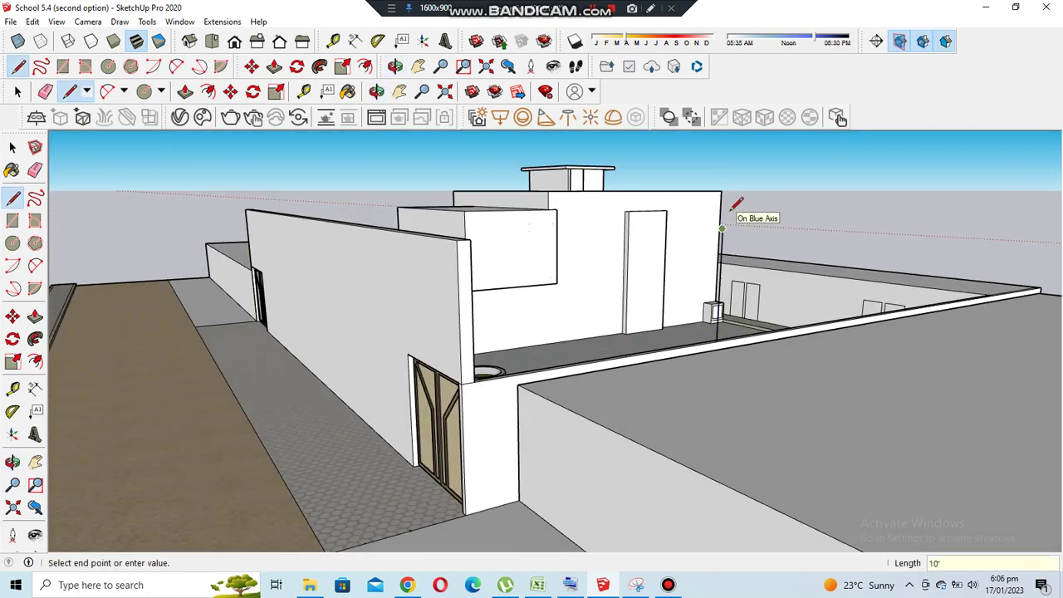
# Push/pull the courtyard wall face to extrude it
pyautogui.press('p')
pyautogui.moveTo(471, 237); pyautogui.dragTo(437, 351, button='middle')
pyautogui.scroll(2, 437, 352)
pyautogui.scroll(3, 242, 365)
pyautogui.click(241, 365)
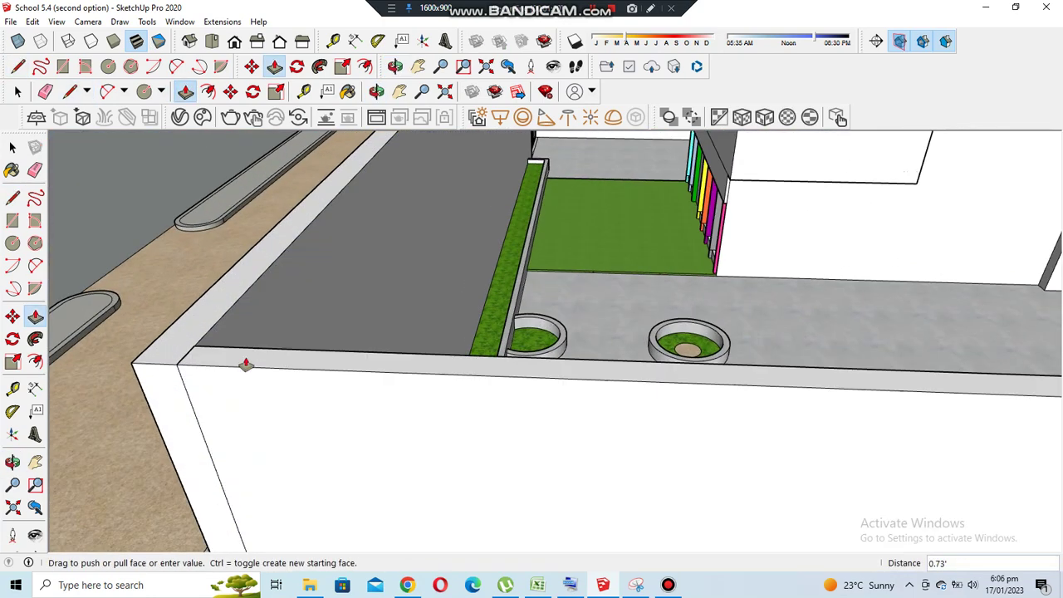
pyautogui.moveTo(341, 347)
pyautogui.mouseDown(button='middle')
pyautogui.moveTo(648, 385)
pyautogui.moveTo(706, 333)
pyautogui.moveTo(733, 265)
pyautogui.moveTo(404, 304)
pyautogui.mouseUp(button='middle')
pyautogui.scroll(-5, 648, 384)
pyautogui.scroll(6, 707, 332)
pyautogui.scroll(-5, 733, 265)
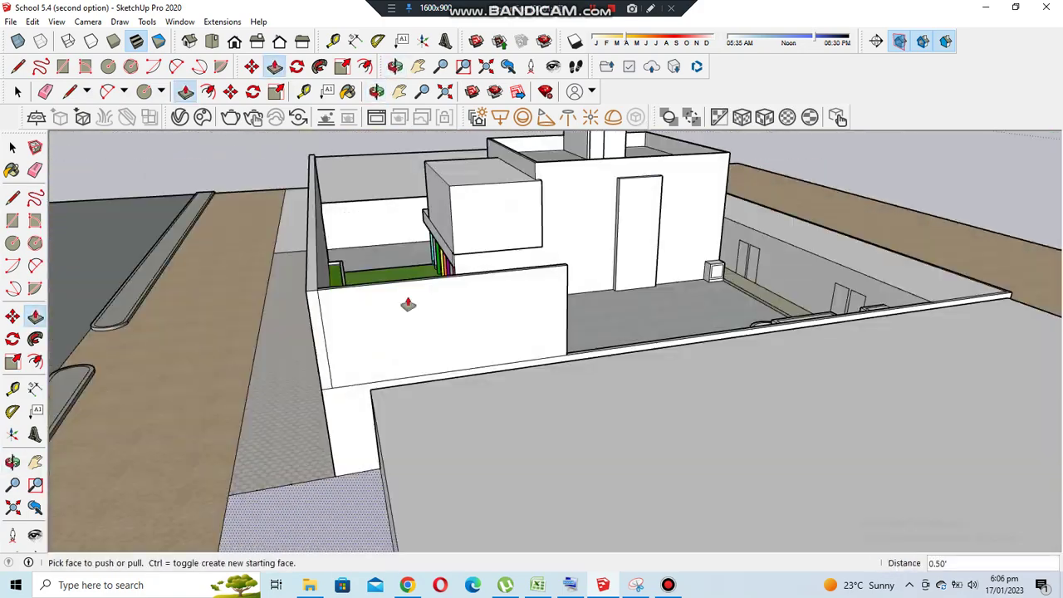
pyautogui.scroll(4, 404, 304)
# Orbit around the building to a street-level view of the boundary walls
pyautogui.press('l')
pyautogui.scroll(-5, 367, 321)
pyautogui.moveTo(522, 288)
pyautogui.mouseDown(button='middle')
pyautogui.moveTo(624, 385)
pyautogui.moveTo(517, 427)
pyautogui.moveTo(595, 397)
pyautogui.mouseUp(button='middle')
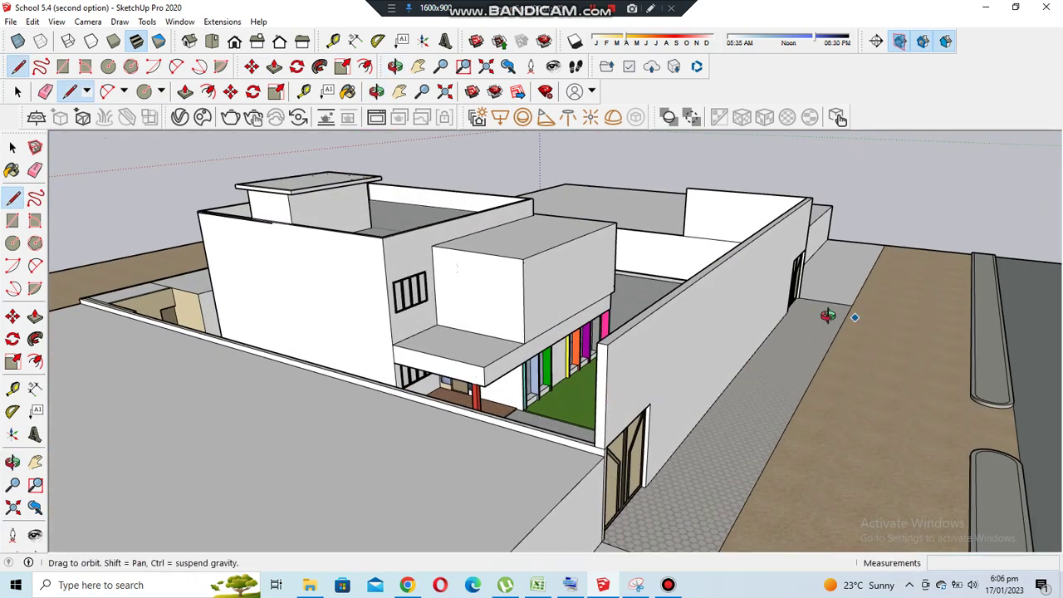
pyautogui.moveTo(829, 316); pyautogui.dragTo(582, 349, button='middle')
pyautogui.scroll(2, 570, 337)
pyautogui.scroll(2, 666, 378)
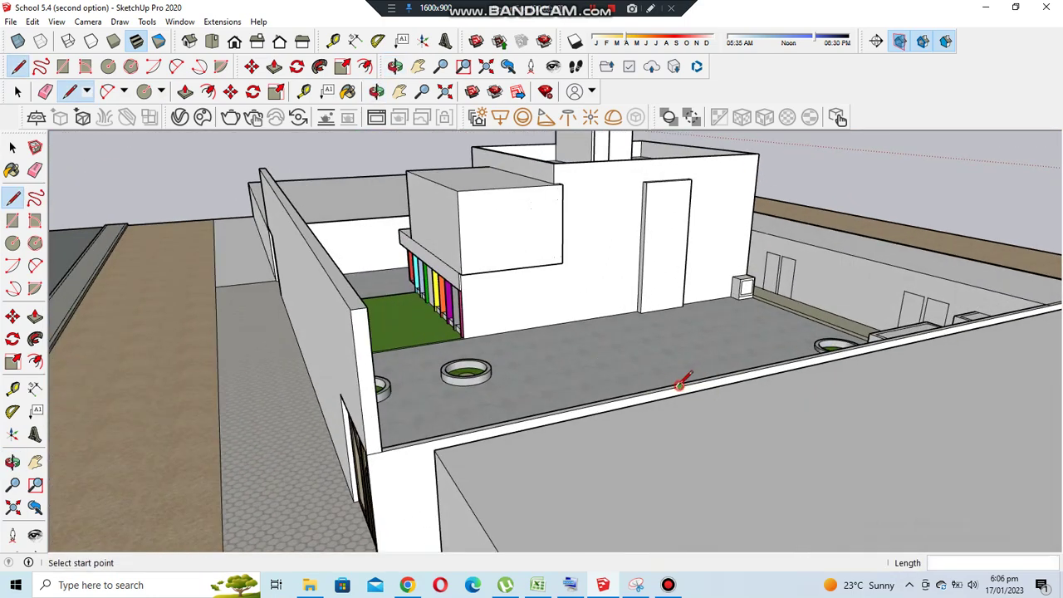
pyautogui.moveTo(489, 384); pyautogui.dragTo(415, 366, button='middle')
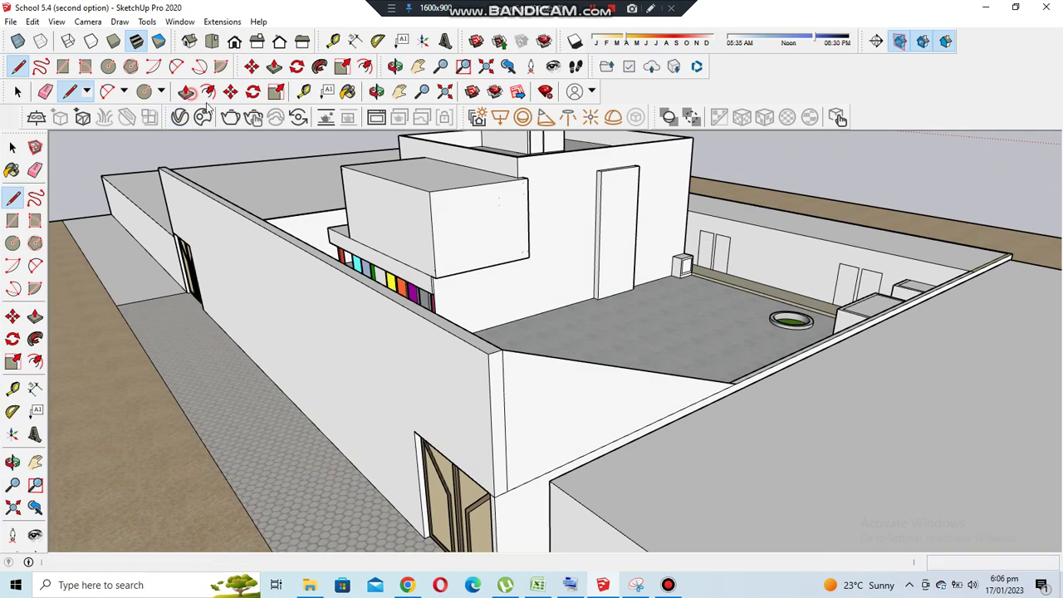
pyautogui.moveTo(704, 386); pyautogui.dragTo(771, 387, button='middle')
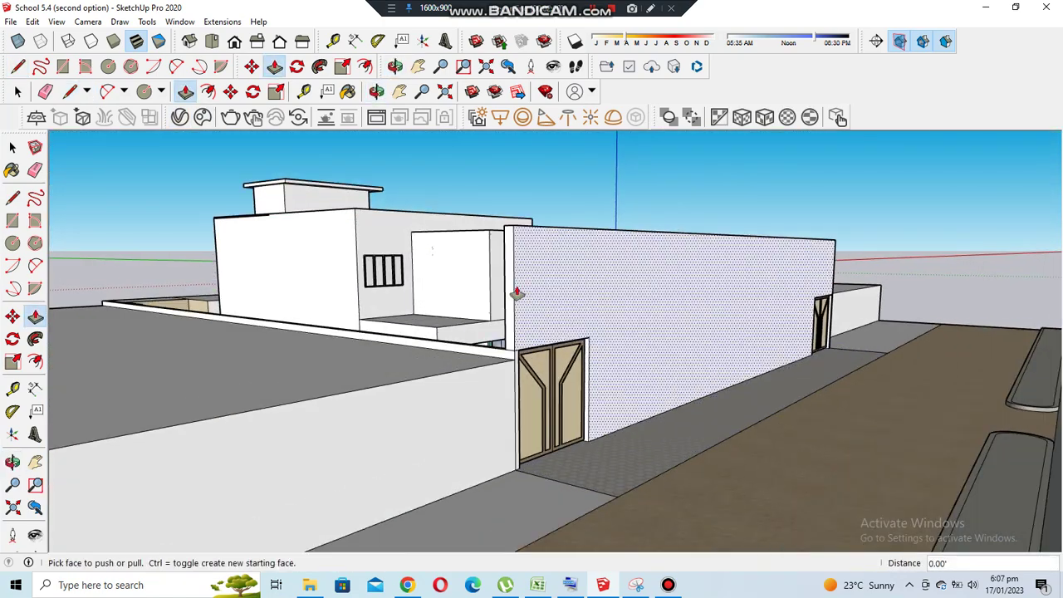
pyautogui.moveTo(516, 292); pyautogui.dragTo(626, 318, button='middle')
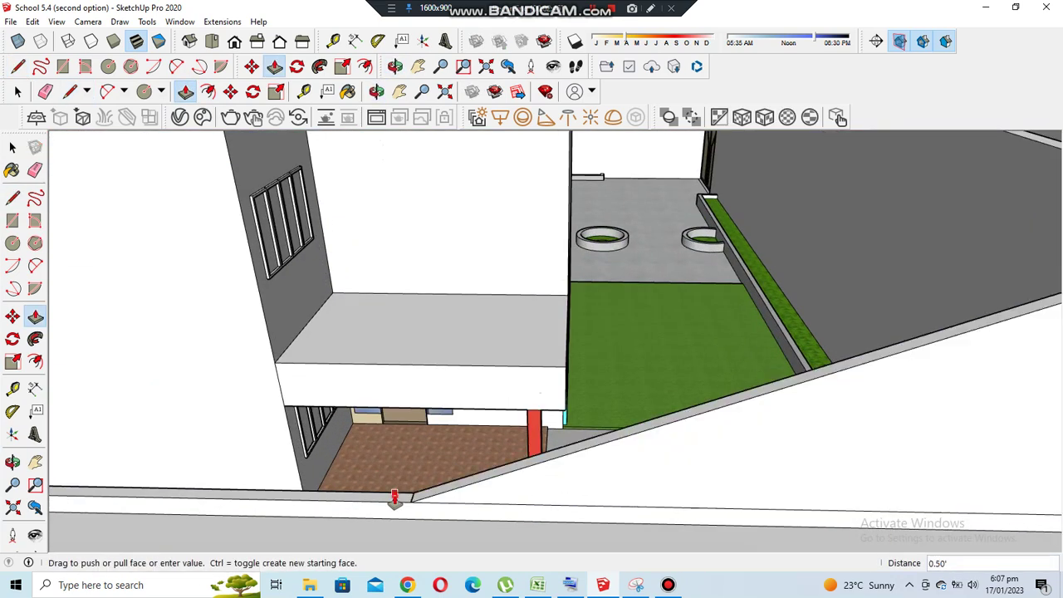
pyautogui.moveTo(694, 295)
pyautogui.mouseDown(button='middle')
pyautogui.moveTo(29, 197)
pyautogui.moveTo(671, 363)
pyautogui.mouseUp(button='middle')
pyautogui.scroll(-1, 559, 458)
pyautogui.moveTo(543, 409)
pyautogui.mouseDown(button='middle')
pyautogui.moveTo(448, 377)
pyautogui.moveTo(570, 408)
pyautogui.moveTo(549, 396)
pyautogui.mouseUp(button='middle')
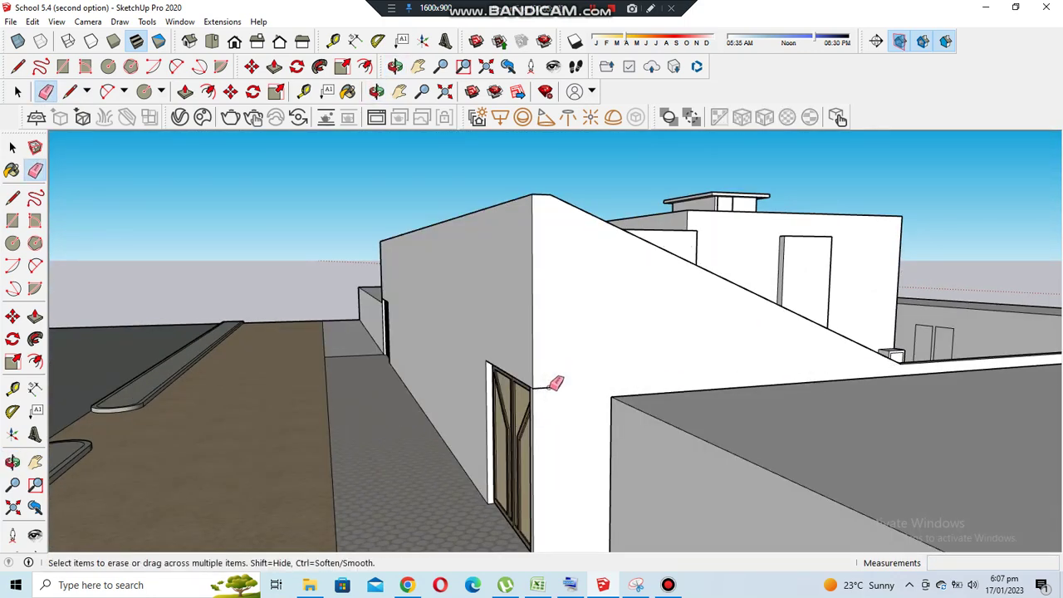
pyautogui.click(372, 92)
pyautogui.moveTo(532, 368)
pyautogui.mouseDown()
pyautogui.moveTo(351, 388)
pyautogui.moveTo(389, 347)
pyautogui.moveTo(212, 349)
pyautogui.moveTo(748, 333)
pyautogui.moveTo(629, 399)
pyautogui.moveTo(834, 389)
pyautogui.moveTo(465, 365)
pyautogui.mouseUp()
# Orbit to face the left gate more directly, then to an elevated view of the building
pyautogui.press('e')
pyautogui.scroll(4, 399, 333)
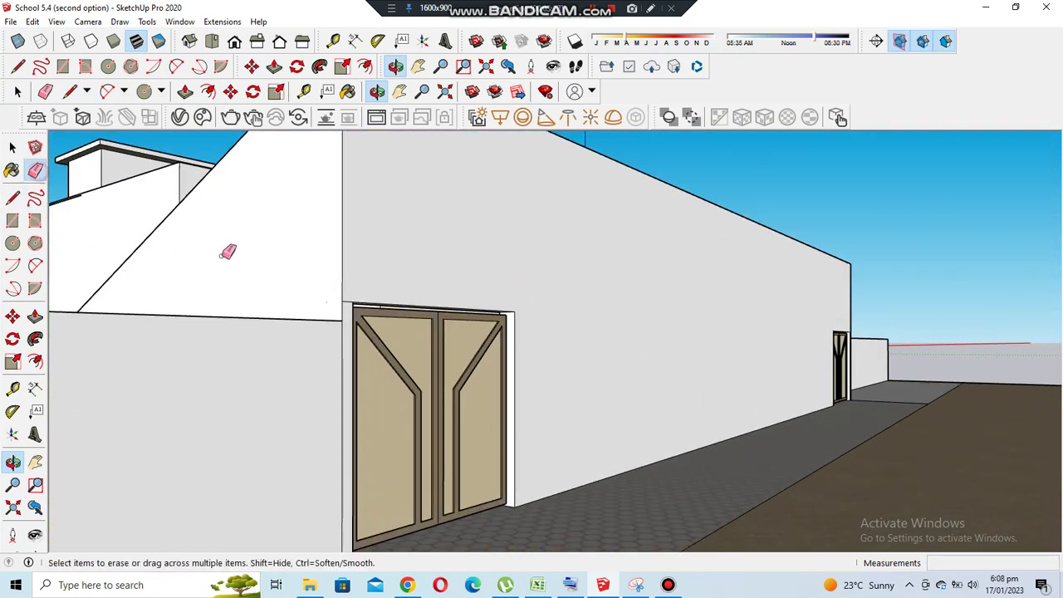
pyautogui.scroll(3, 367, 306)
pyautogui.scroll(-4, 378, 320)
pyautogui.press('space')
pyautogui.moveTo(651, 404)
pyautogui.mouseDown(button='middle')
pyautogui.moveTo(596, 335)
pyautogui.moveTo(386, 371)
pyautogui.mouseUp(button='middle')
pyautogui.scroll(-5, 451, 248)
pyautogui.scroll(-2, 368, 356)
pyautogui.scroll(6, 415, 280)
pyautogui.moveTo(466, 274)
pyautogui.mouseDown(button='middle')
pyautogui.moveTo(541, 315)
pyautogui.moveTo(356, 225)
pyautogui.moveTo(361, 313)
pyautogui.moveTo(490, 446)
pyautogui.moveTo(510, 344)
pyautogui.mouseUp(button='middle')
# Show the wall in the standard Front view, cancel unfinished lines, and square up the wall front
pyautogui.click(234, 40)
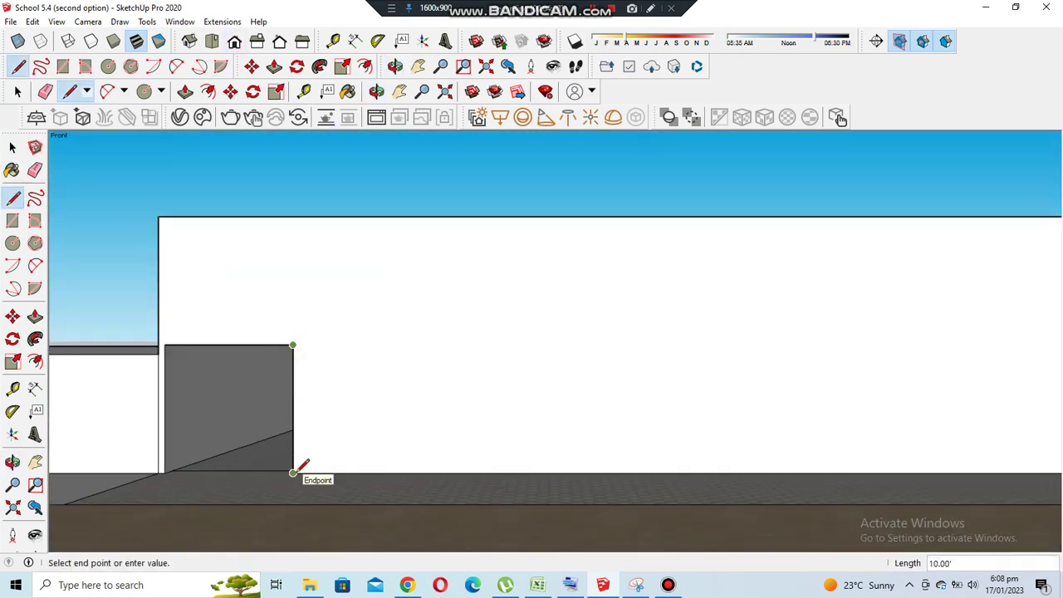
pyautogui.scroll(-2, 270, 266)
pyautogui.press('Escape')
pyautogui.scroll(-2, 505, 423)
pyautogui.scroll(1, 114, 411)
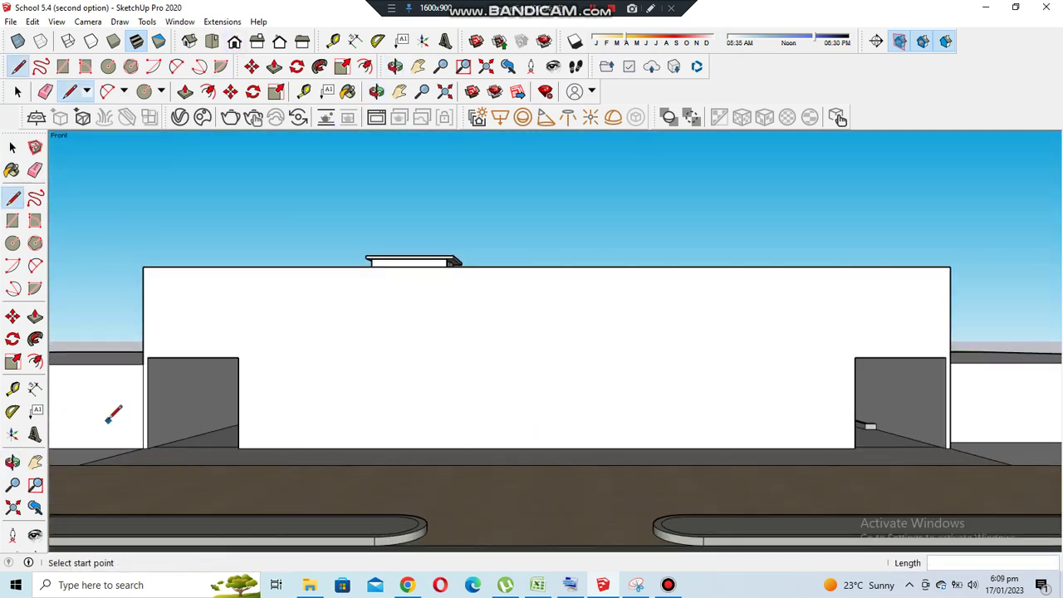
pyautogui.scroll(2, 170, 461)
pyautogui.press('Escape')
pyautogui.scroll(-3, 314, 462)
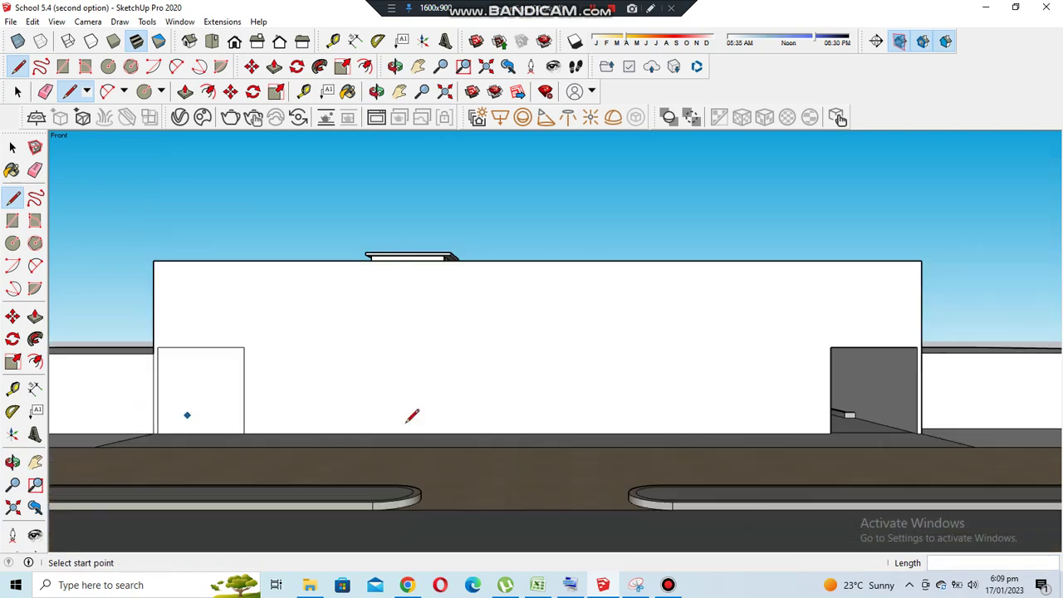
pyautogui.scroll(3, 415, 416)
pyautogui.moveTo(757, 418); pyautogui.dragTo(531, 368, button='middle')
pyautogui.scroll(-3, 530, 367)
pyautogui.scroll(2, 410, 377)
pyautogui.click(12, 242)
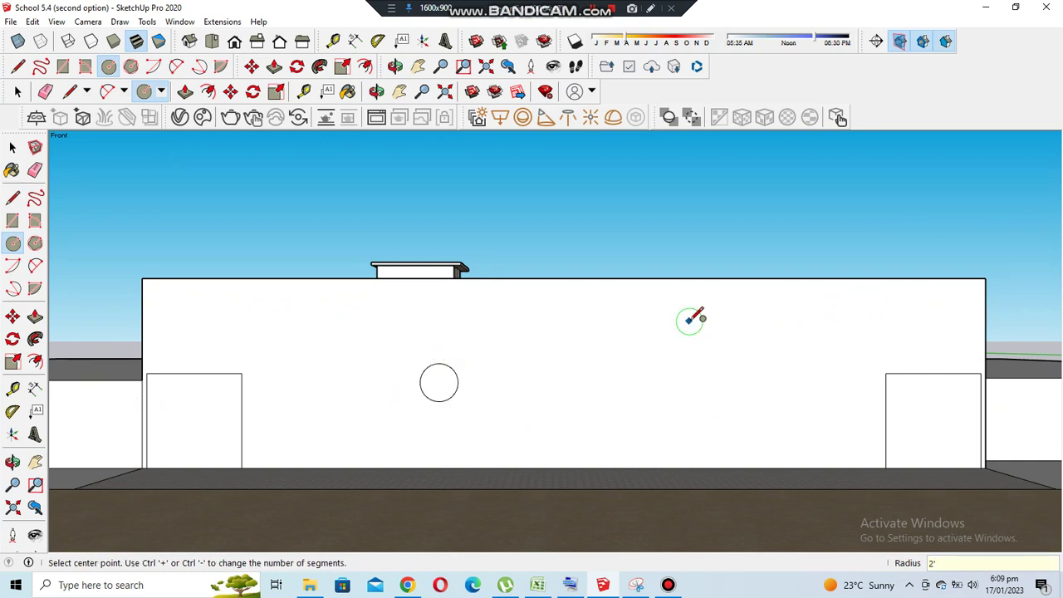
# Place a circle centred on the front wall face
pyautogui.scroll(1, 705, 385)
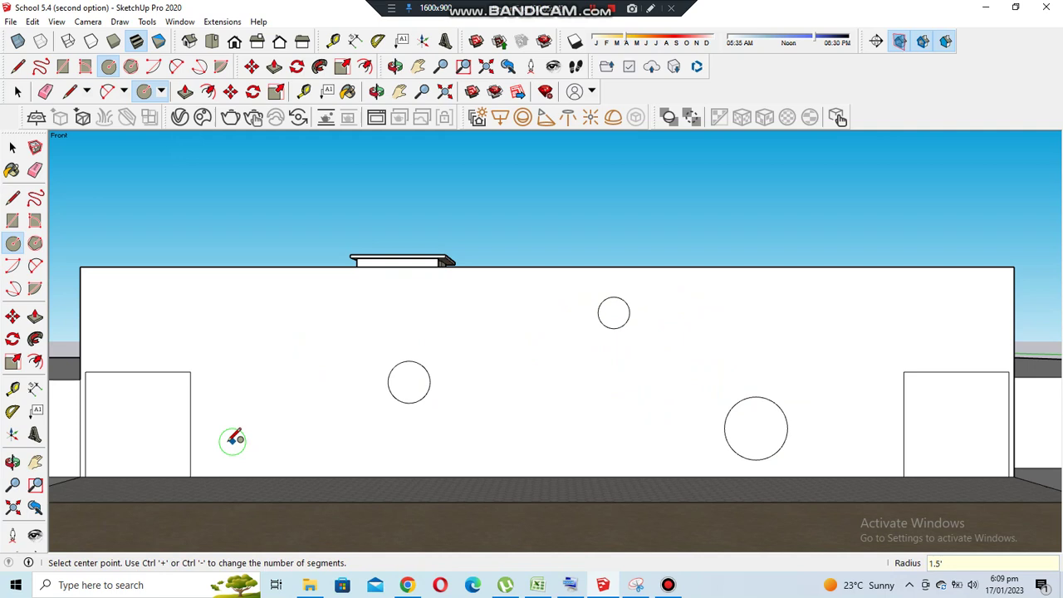
pyautogui.write('3')
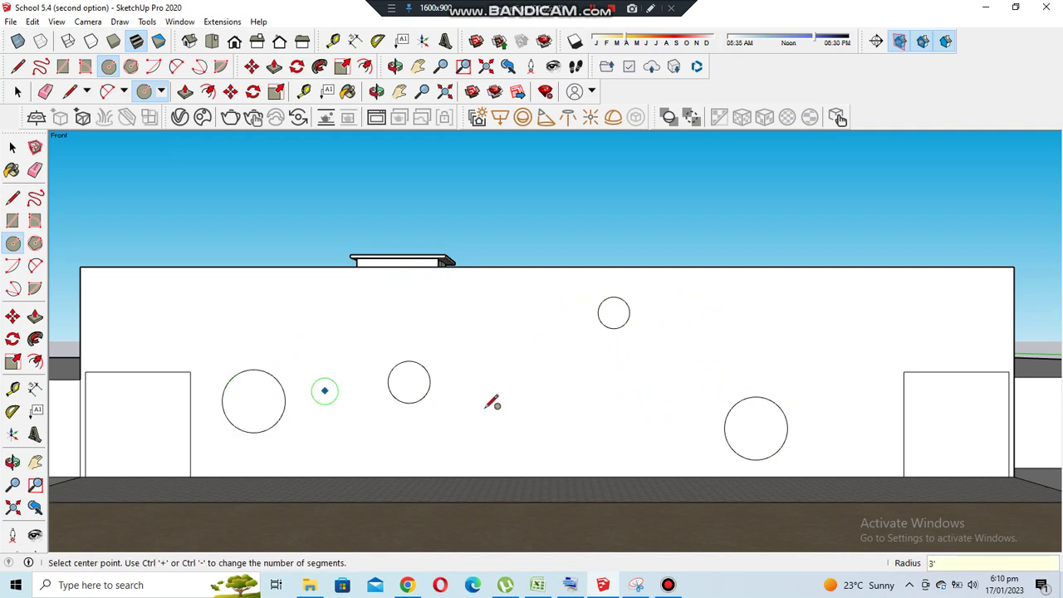
pyautogui.click(556, 452)
pyautogui.scroll(1, 548, 444)
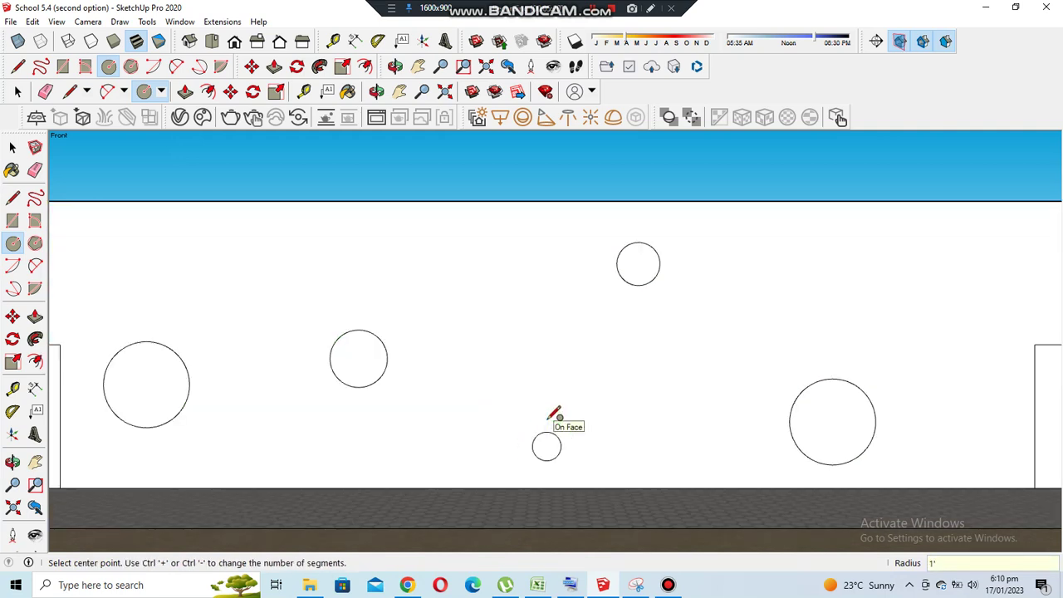
pyautogui.scroll(-1, 478, 428)
pyautogui.moveTo(517, 429); pyautogui.dragTo(816, 344, button='middle')
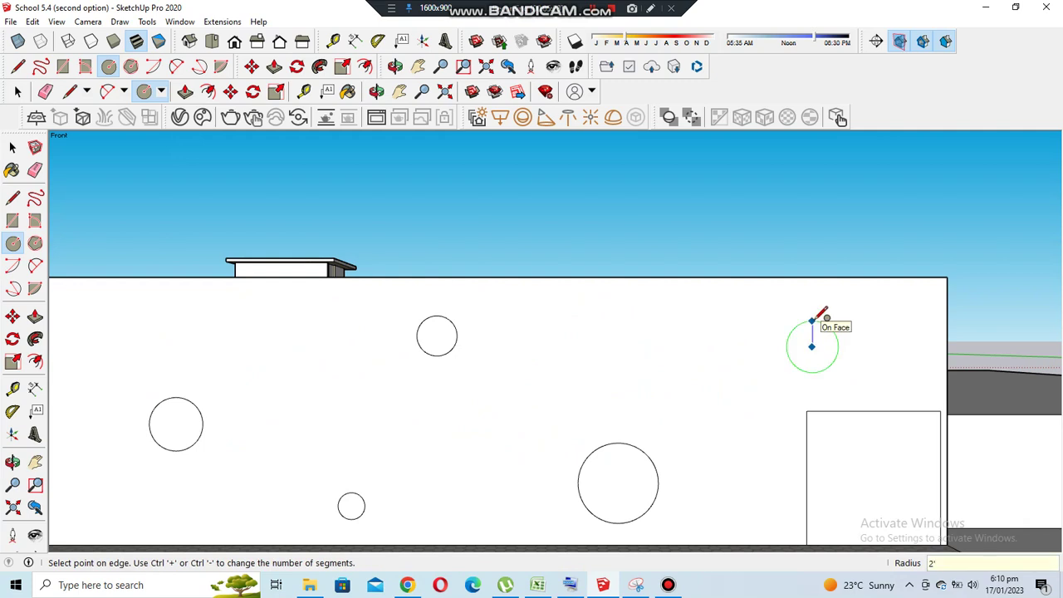
pyautogui.scroll(1, 725, 316)
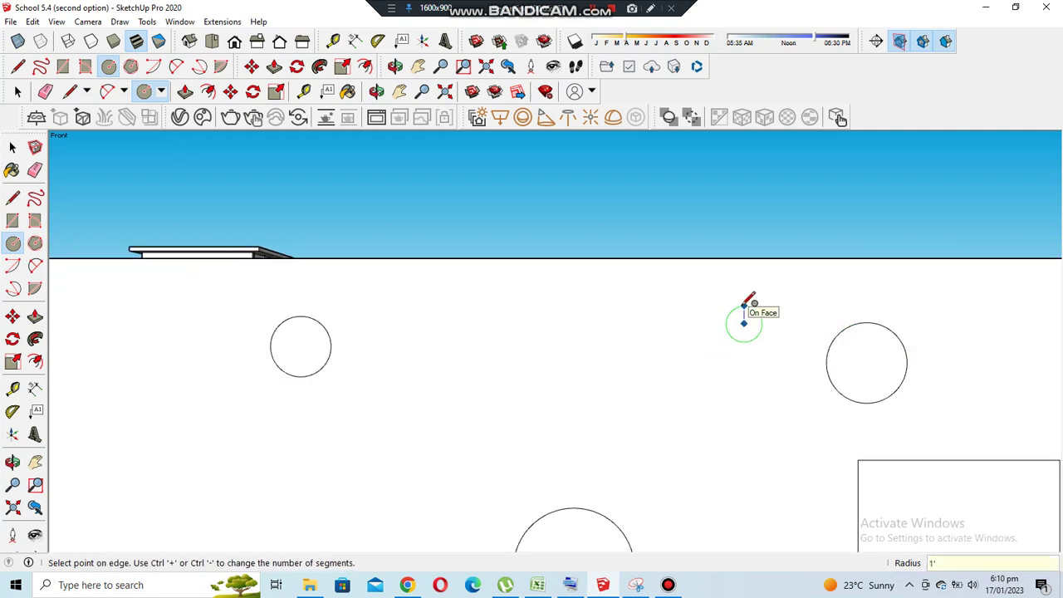
pyautogui.scroll(-1, 745, 304)
pyautogui.scroll(-1, 741, 316)
pyautogui.scroll(1, 154, 349)
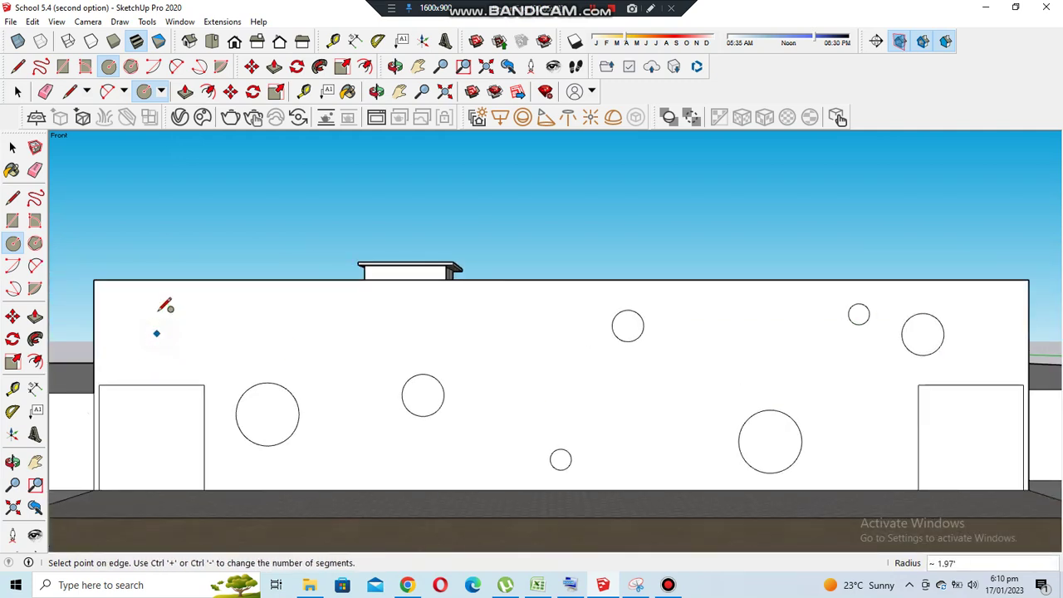
pyautogui.scroll(1, 408, 308)
pyautogui.scroll(1, 415, 338)
# Add another circle on the wall, then select a circle and pick it up to reposition it
pyautogui.click(414, 338)
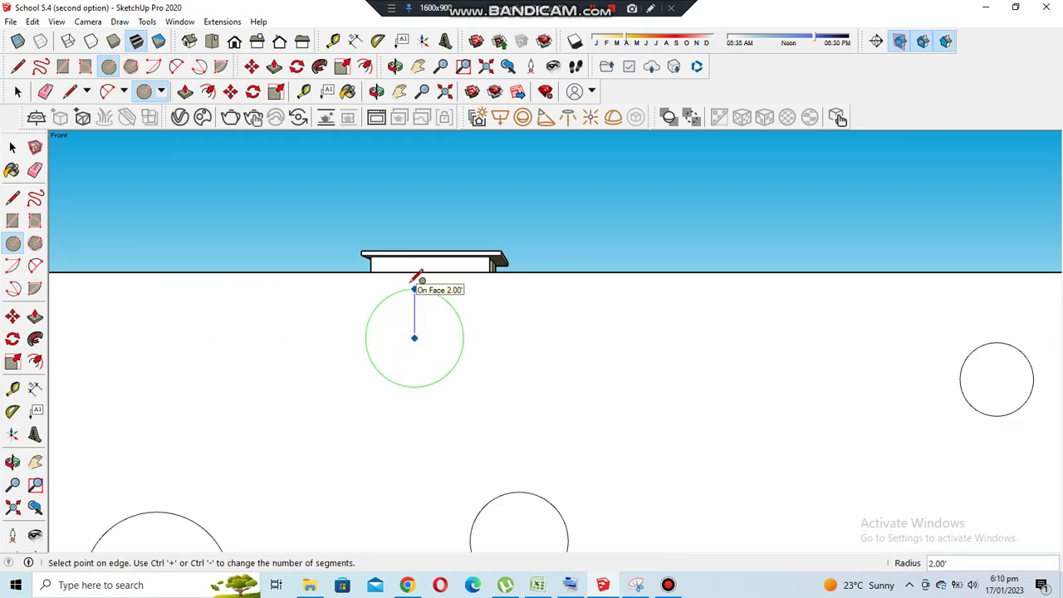
pyautogui.scroll(-2, 425, 180)
pyautogui.scroll(1, 425, 180)
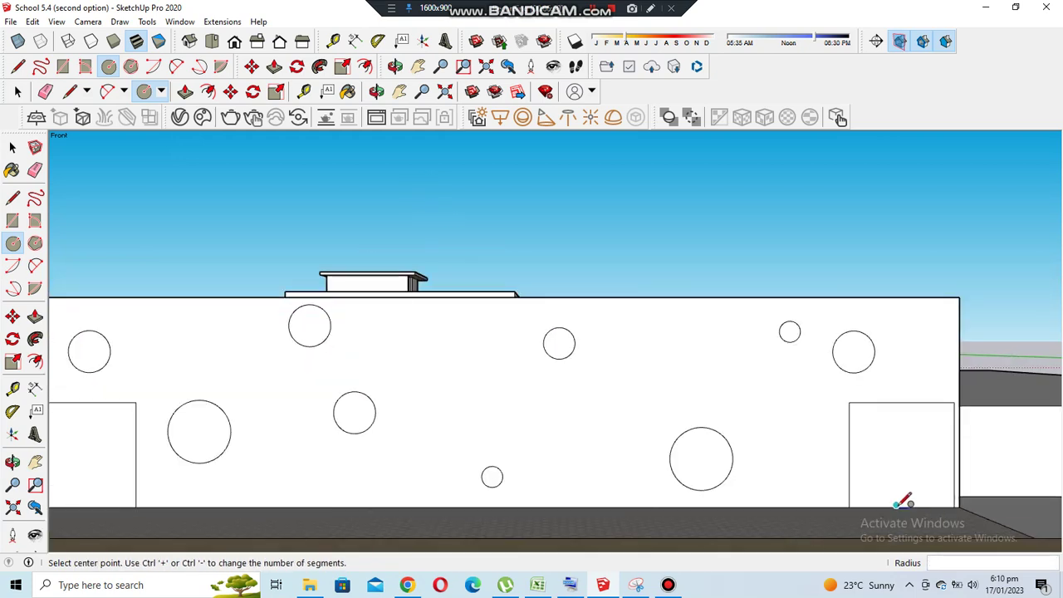
pyautogui.scroll(-1, 249, 290)
pyautogui.click(14, 148)
pyautogui.click(12, 317)
pyautogui.click(391, 371)
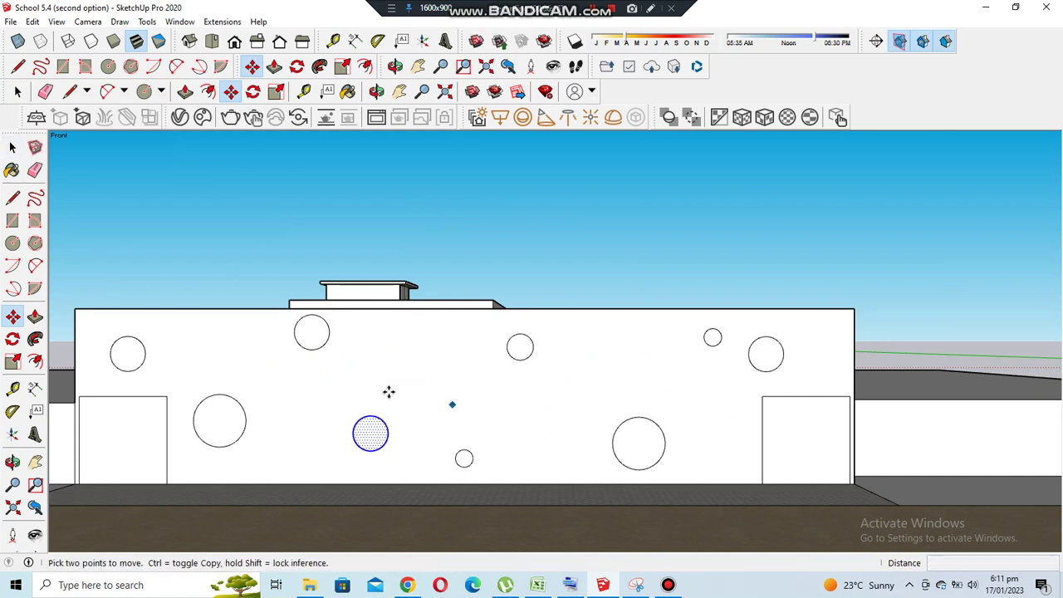
# Drop the circle inside the right gate opening, leaving it in place
pyautogui.scroll(-1, 415, 407)
pyautogui.click(755, 420)
pyautogui.scroll(2, 742, 438)
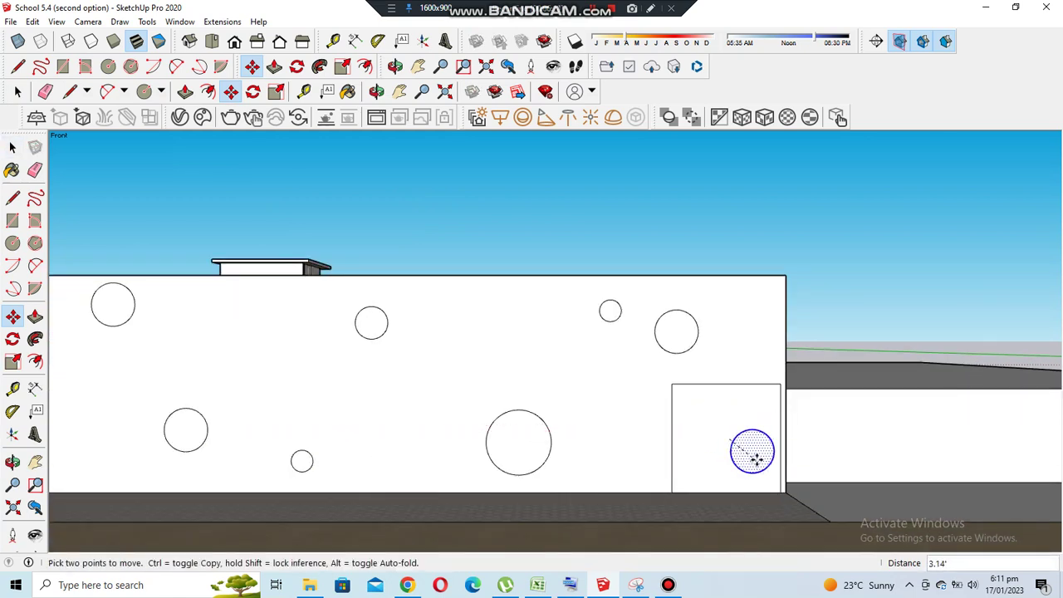
pyautogui.scroll(-1, 380, 380)
pyautogui.scroll(1, 415, 398)
pyautogui.click(973, 408)
pyautogui.scroll(-1, 404, 396)
pyautogui.press('Escape')
# Copy the circle into the left gate frame
pyautogui.click(819, 408)
pyautogui.press('ctrl')
pyautogui.scroll(1, 315, 415)
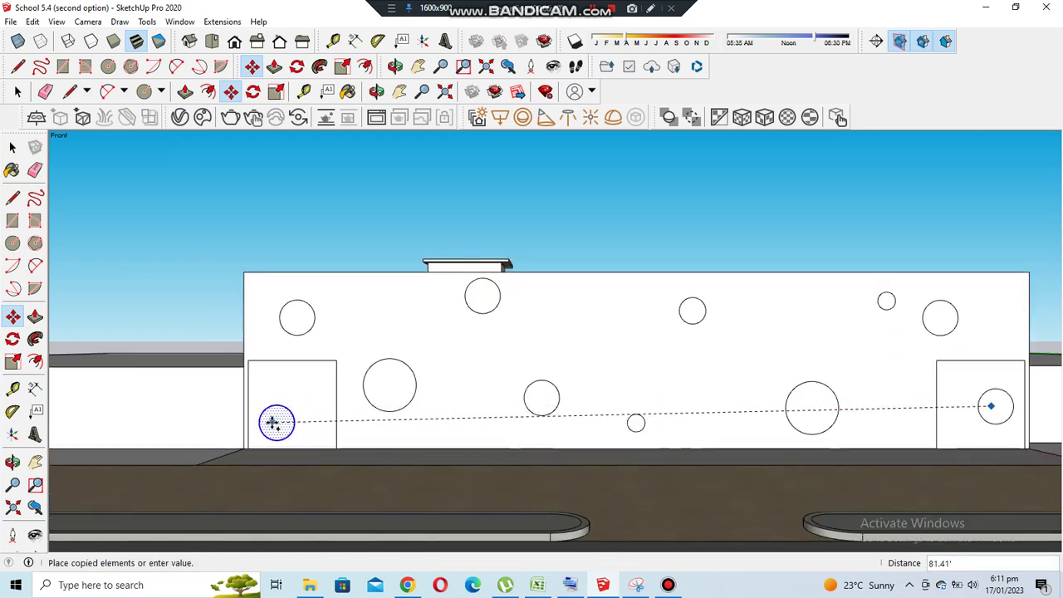
pyautogui.press('space')
pyautogui.click(508, 293)
pyautogui.press('ctrl')
pyautogui.click(337, 391)
pyautogui.scroll(2, 332, 407)
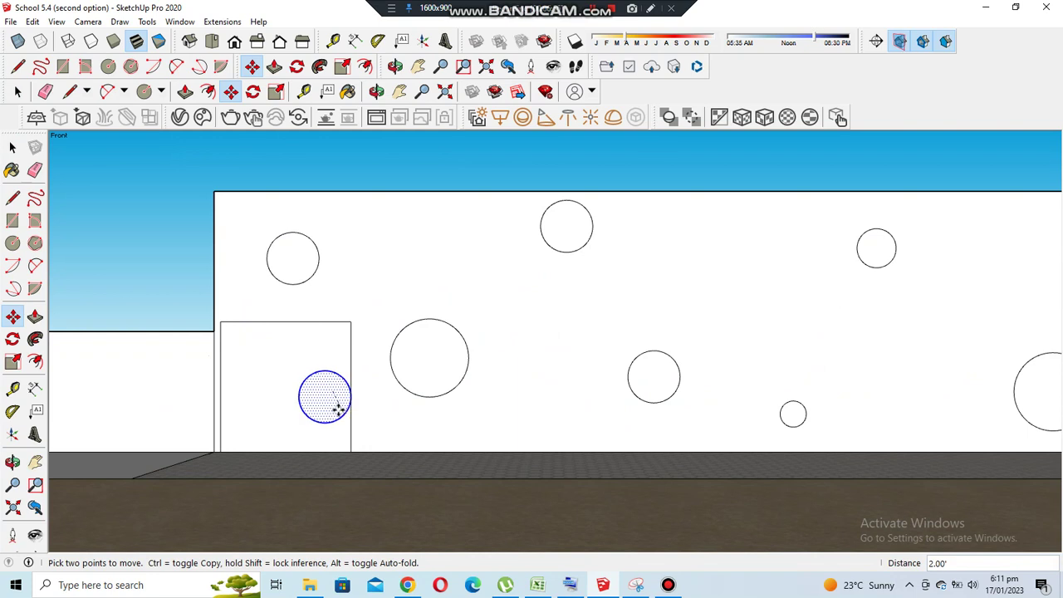
pyautogui.scroll(-2, 338, 409)
pyautogui.scroll(-2, 252, 404)
pyautogui.press('space')
# From an angled view, copy another circle to a new spot on the wall
pyautogui.moveTo(470, 361)
pyautogui.mouseDown(button='middle')
pyautogui.moveTo(451, 373)
pyautogui.moveTo(637, 305)
pyautogui.mouseUp(button='middle')
pyautogui.press('m')
pyautogui.scroll(2, 629, 348)
pyautogui.scroll(2, 655, 347)
pyautogui.click(662, 324)
pyautogui.press('ctrl')
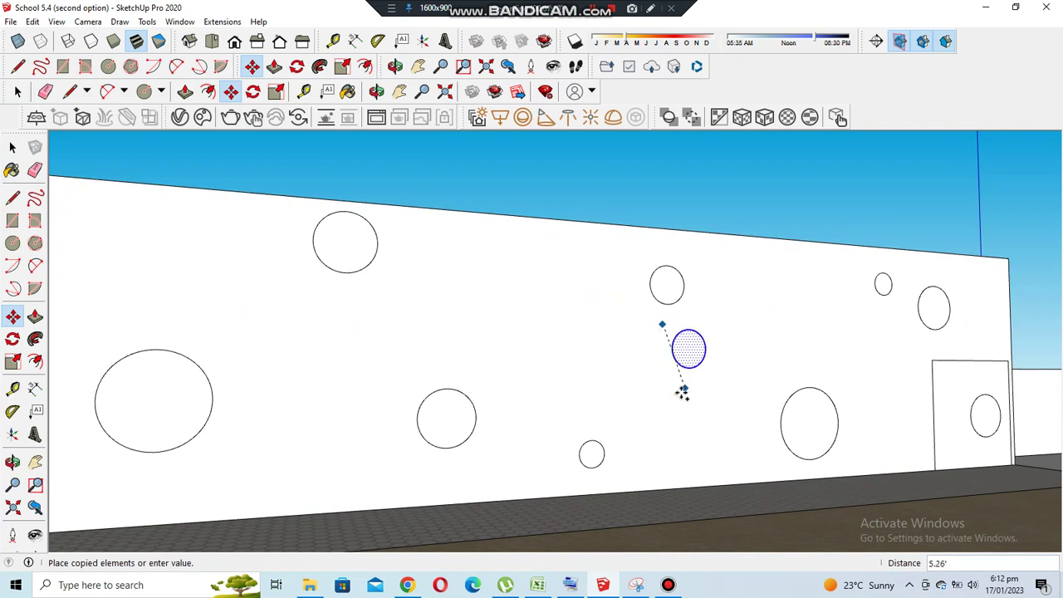
pyautogui.click(676, 408)
pyautogui.moveTo(675, 407); pyautogui.dragTo(660, 423, button='middle')
pyautogui.scroll(-2, 660, 423)
pyautogui.scroll(-2, 499, 385)
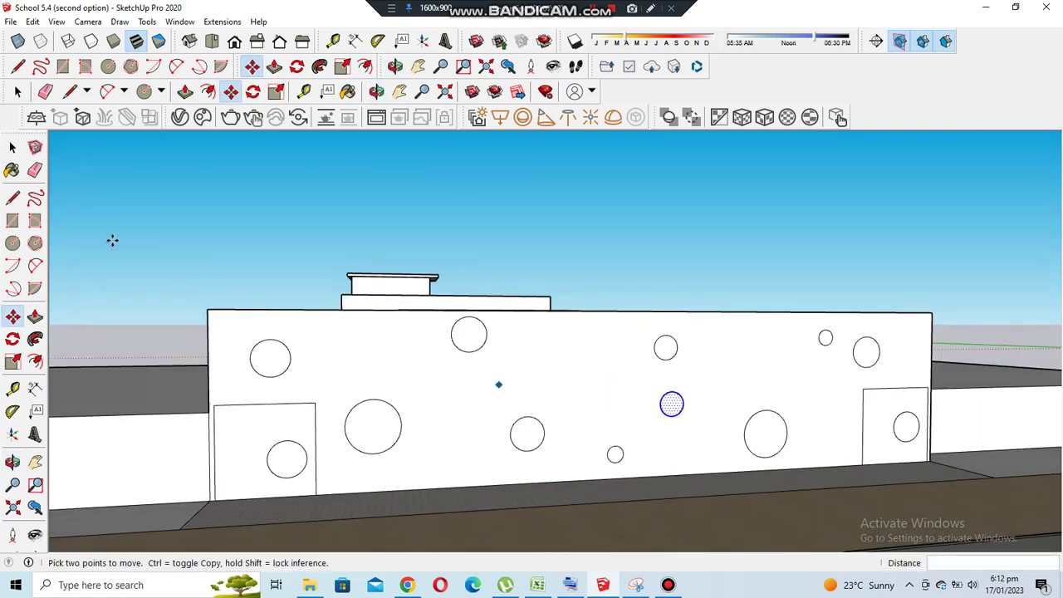
# Copy the small circle near the top of the wall and low on the wall from the front view
pyautogui.press('space')
pyautogui.scroll(2, 613, 458)
pyautogui.click(617, 449)
pyautogui.scroll(-2, 639, 442)
pyautogui.press('m')
pyautogui.click(665, 438)
pyautogui.press('ctrl')
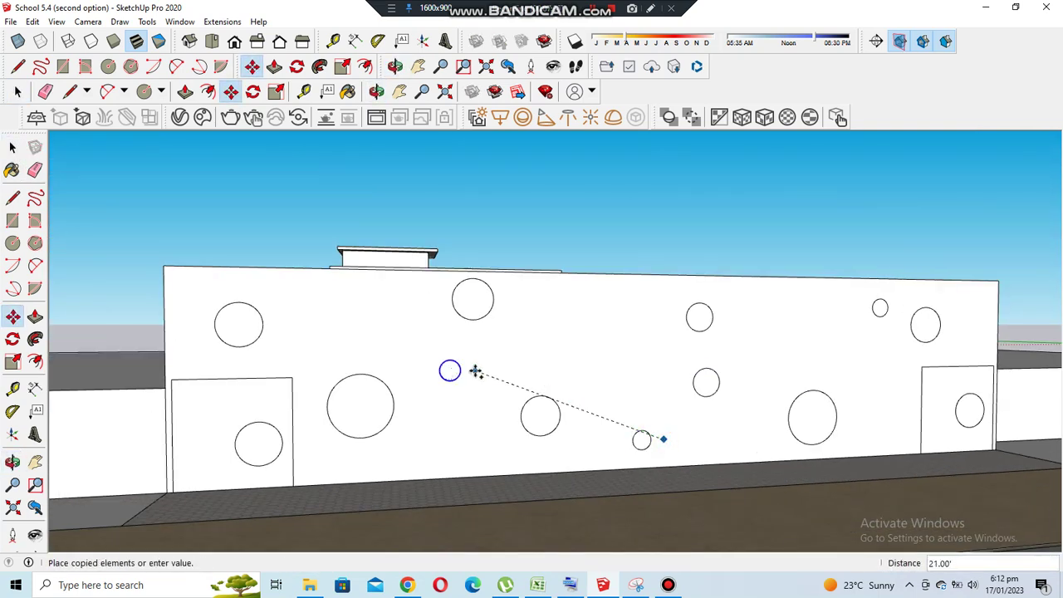
pyautogui.click(588, 290)
pyautogui.press('f')
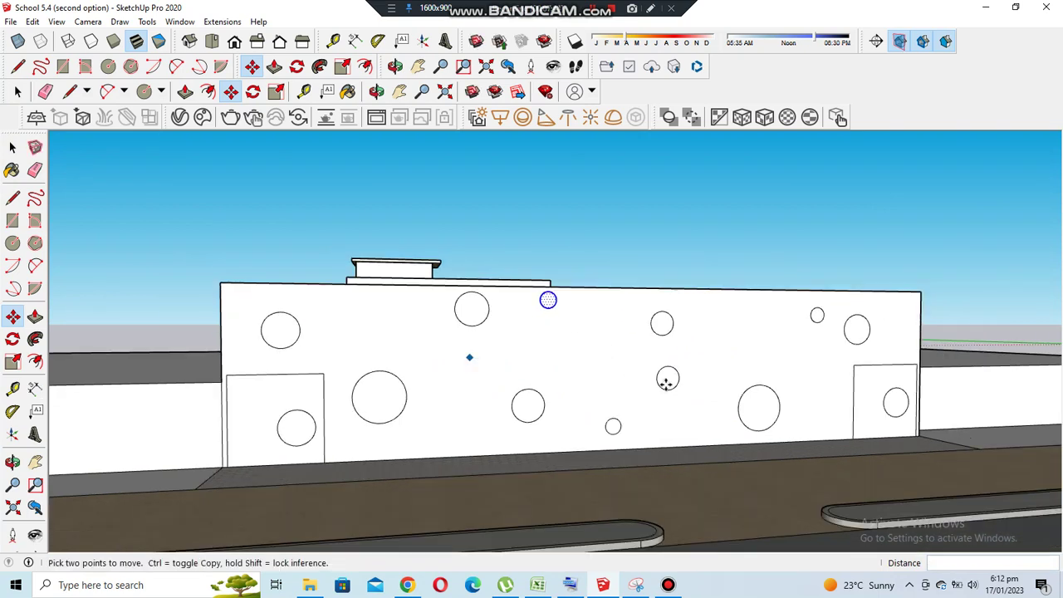
pyautogui.click(511, 301)
pyautogui.press('ctrl')
pyautogui.click(392, 425)
# Stop copying and orbit to an angled view of the circle-covered wall
pyautogui.scroll(2, 403, 415)
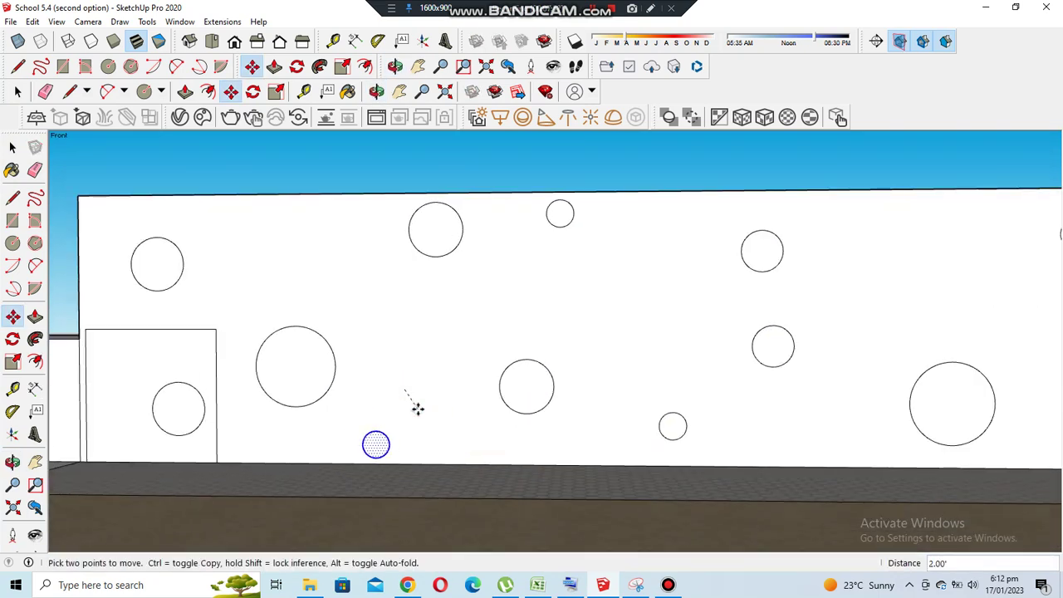
pyautogui.scroll(-3, 382, 378)
pyautogui.scroll(-1, 379, 375)
pyautogui.press('space')
pyautogui.scroll(-2, 594, 385)
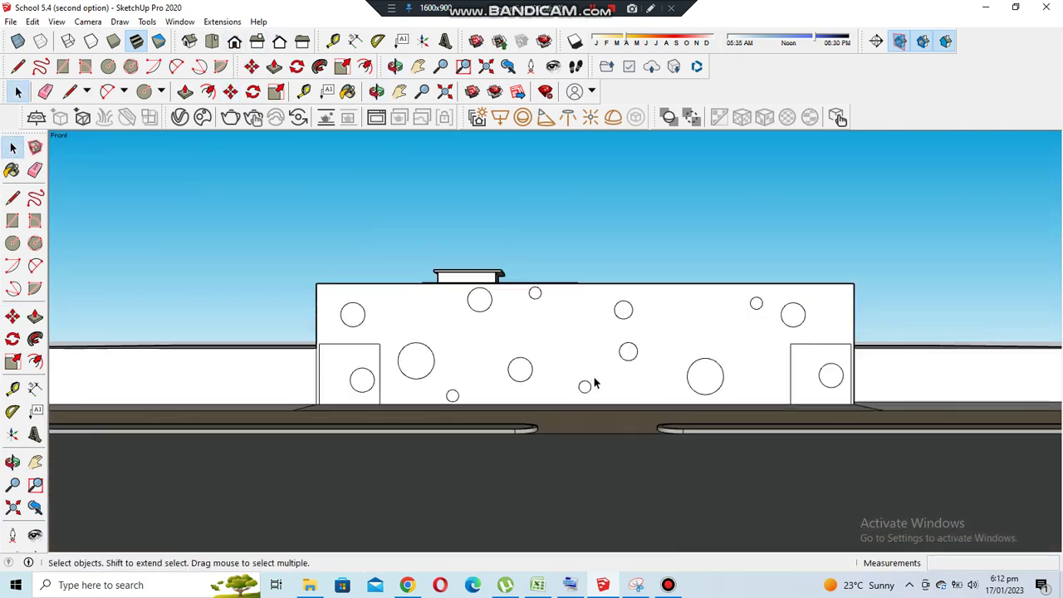
pyautogui.scroll(3, 425, 390)
pyautogui.moveTo(373, 348); pyautogui.dragTo(584, 356, button='middle')
pyautogui.press('r')
pyautogui.press('c')
pyautogui.scroll(3, 380, 301)
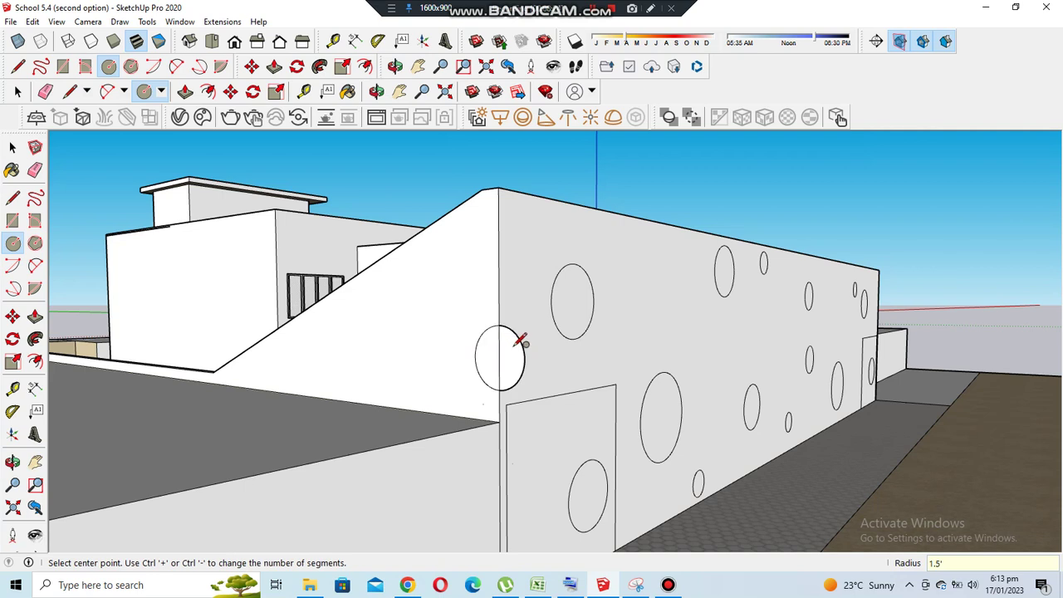
# Draw a circle at the wall's corner with the Circle tool
pyautogui.click(12, 243)
pyautogui.scroll(2, 451, 360)
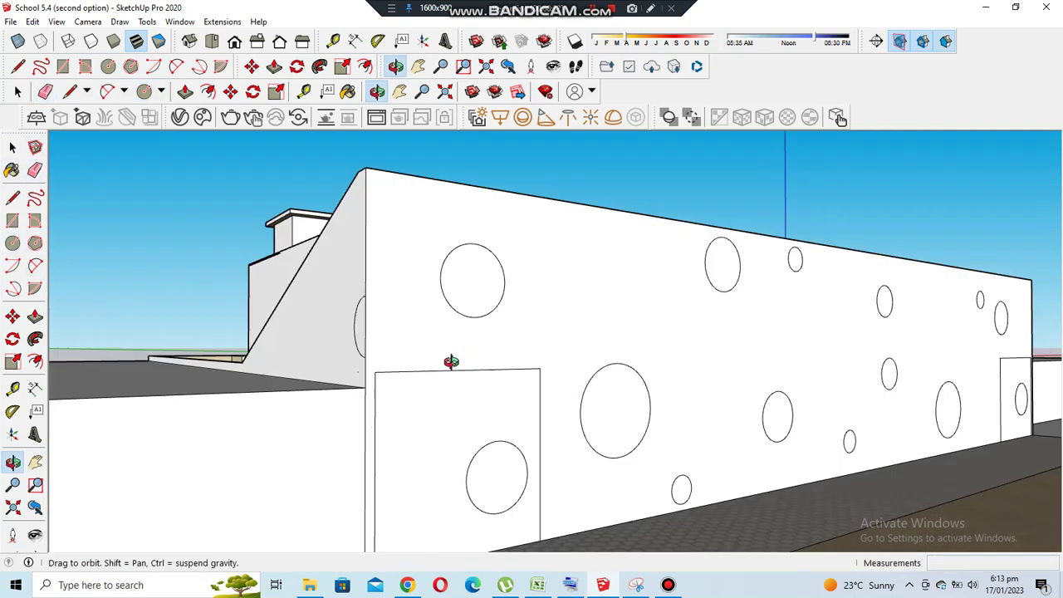
pyautogui.scroll(2, 324, 337)
pyautogui.click(311, 269)
pyautogui.press('e')
# Draw a circle on the sloped side wall
pyautogui.moveTo(333, 324); pyautogui.dragTo(380, 351, button='middle')
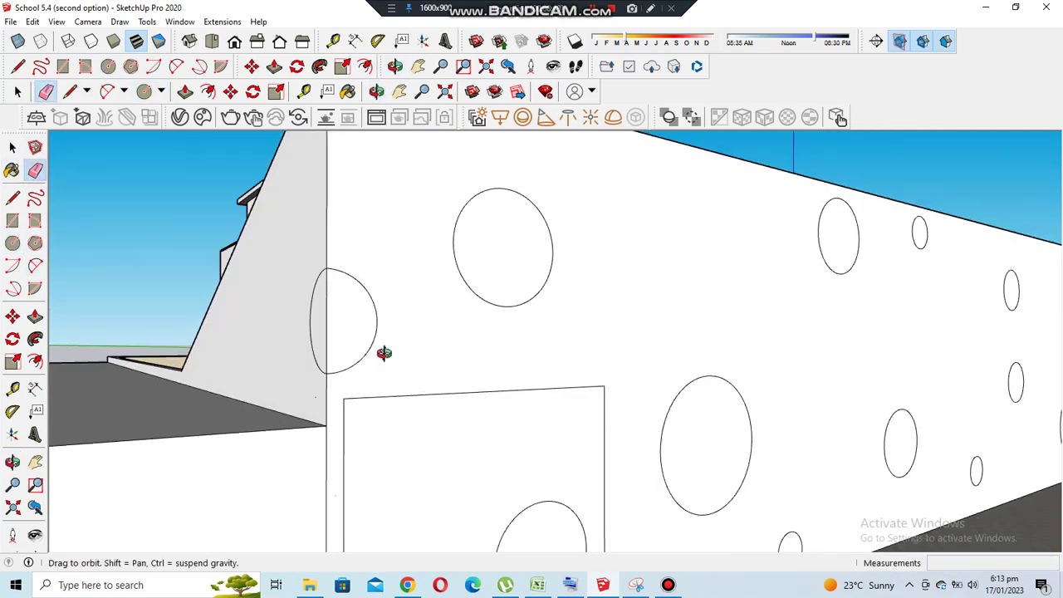
pyautogui.scroll(-3, 578, 364)
pyautogui.scroll(2, 378, 374)
pyautogui.click(381, 368)
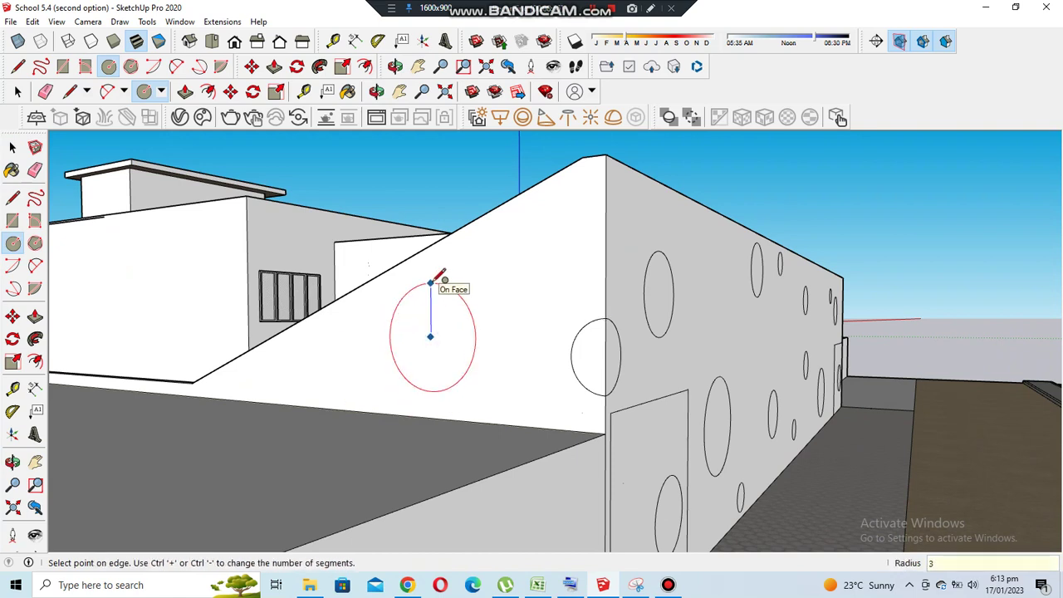
pyautogui.moveTo(491, 350); pyautogui.dragTo(515, 341, button='middle')
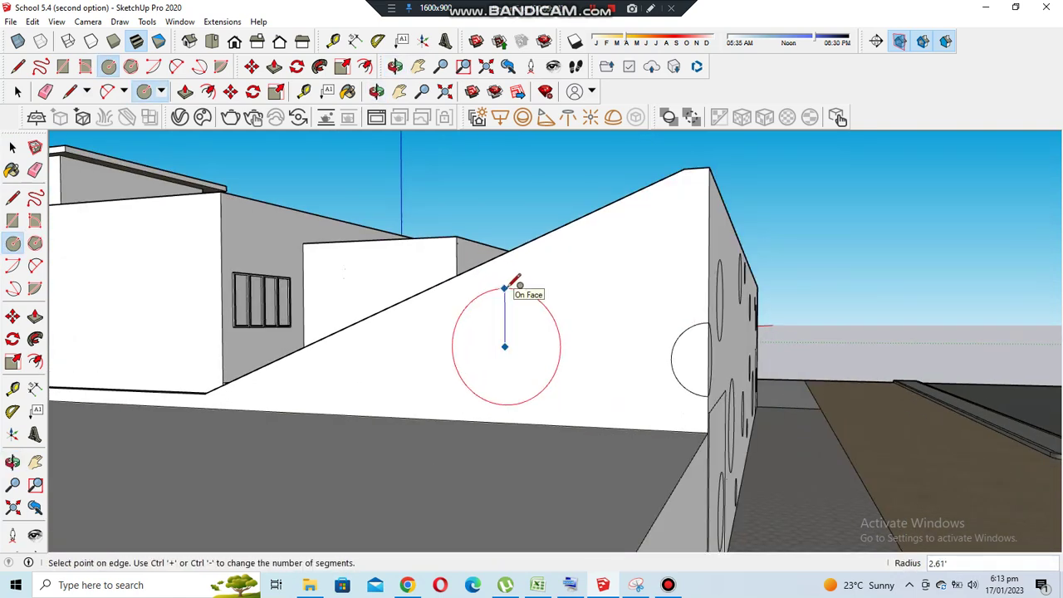
pyautogui.click(505, 288)
# Draw a circle centred on the wall's corner edge so it wraps across it
pyautogui.moveTo(505, 287)
pyautogui.mouseDown(button='middle')
pyautogui.moveTo(634, 361)
pyautogui.moveTo(613, 351)
pyautogui.mouseUp(button='middle')
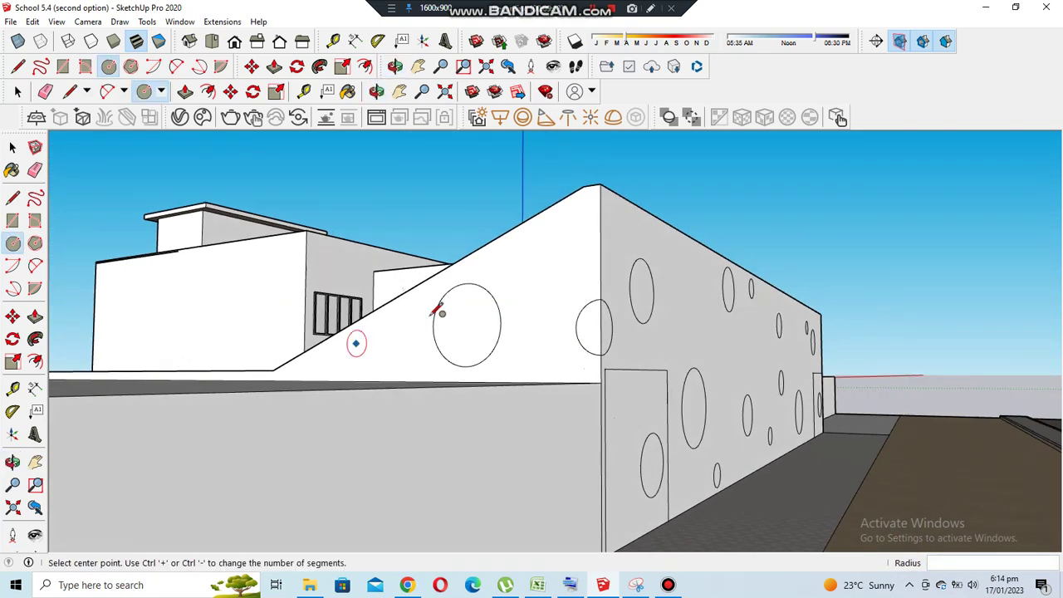
pyautogui.scroll(3, 430, 359)
pyautogui.scroll(-5, 431, 359)
pyautogui.moveTo(430, 359)
pyautogui.mouseDown(button='middle')
pyautogui.moveTo(510, 380)
pyautogui.moveTo(546, 408)
pyautogui.moveTo(612, 398)
pyautogui.mouseUp(button='middle')
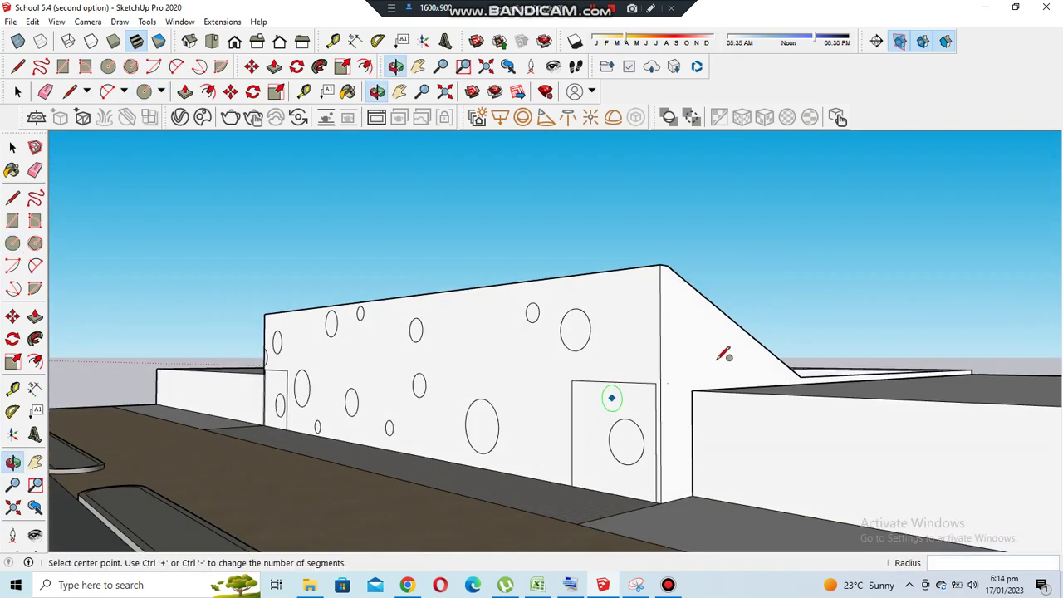
pyautogui.scroll(5, 563, 426)
pyautogui.scroll(-3, 535, 241)
pyautogui.moveTo(535, 240); pyautogui.dragTo(527, 230, button='middle')
pyautogui.scroll(3, 527, 230)
pyautogui.click(481, 285)
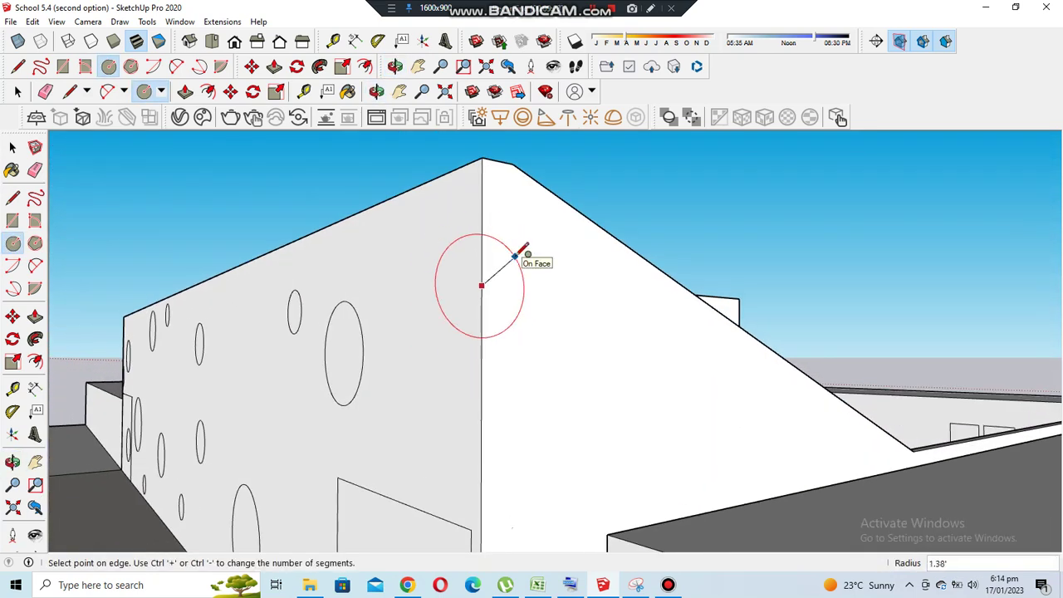
pyautogui.click(529, 289)
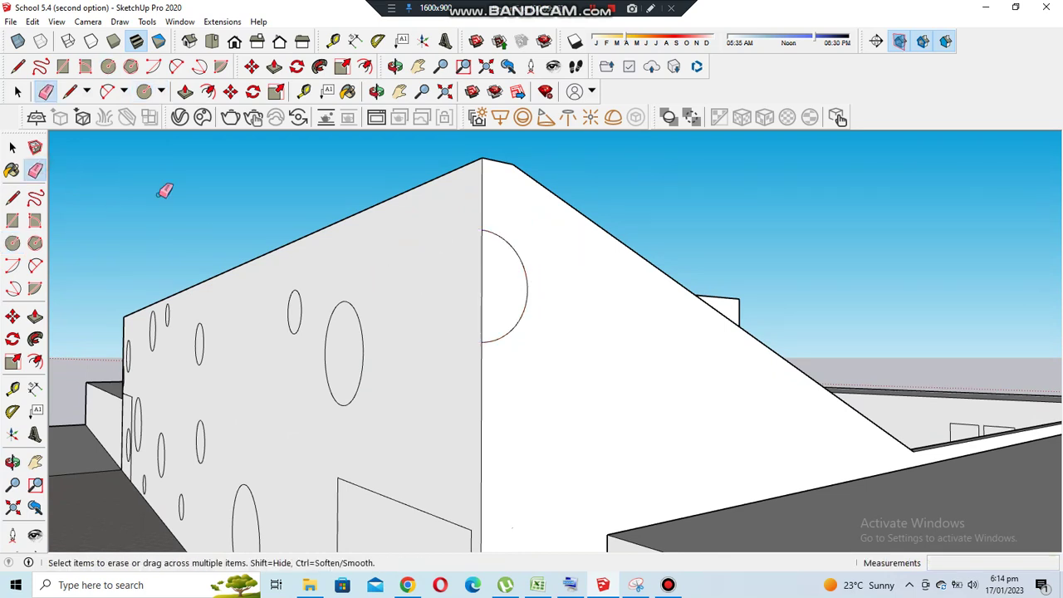
# Check the corner circle from another angle and begin another circle on the wall
pyautogui.press('c')
pyautogui.moveTo(356, 351)
pyautogui.mouseDown(button='middle')
pyautogui.moveTo(612, 280)
pyautogui.moveTo(714, 433)
pyautogui.mouseUp(button='middle')
pyautogui.press('c')
pyautogui.click(718, 438)
# Start a line at the top of the gate on the long wall, then cancel it
pyautogui.moveTo(731, 365)
pyautogui.mouseDown(button='middle')
pyautogui.moveTo(423, 214)
pyautogui.moveTo(527, 407)
pyautogui.mouseUp(button='middle')
pyautogui.scroll(3, 487, 350)
pyautogui.press('l')
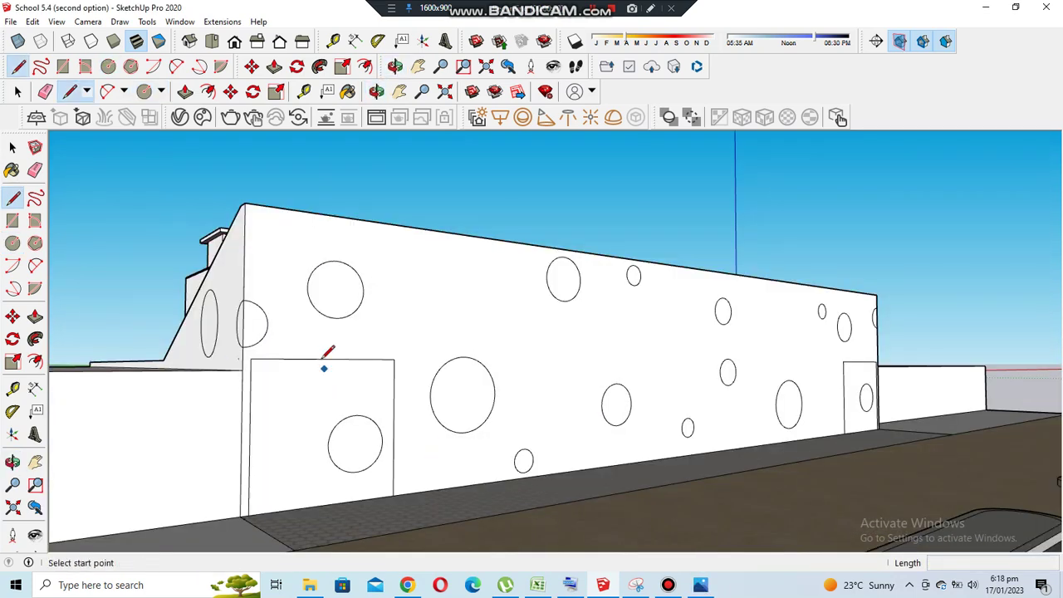
pyautogui.moveTo(328, 497); pyautogui.dragTo(850, 408, button='middle')
pyautogui.click(847, 349)
pyautogui.press('Escape')
pyautogui.scroll(-2, 598, 391)
pyautogui.scroll(2, 223, 427)
# Reposition the circle on the gate with the Move tool
pyautogui.click(230, 93)
pyautogui.scroll(2, 408, 411)
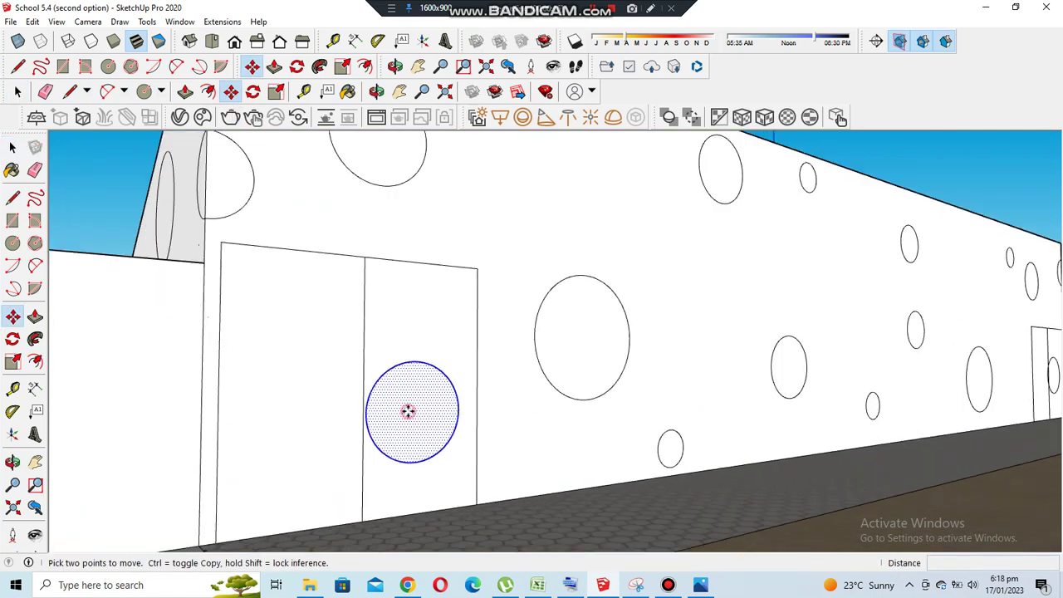
pyautogui.scroll(-3, 831, 418)
pyautogui.scroll(-2, 831, 415)
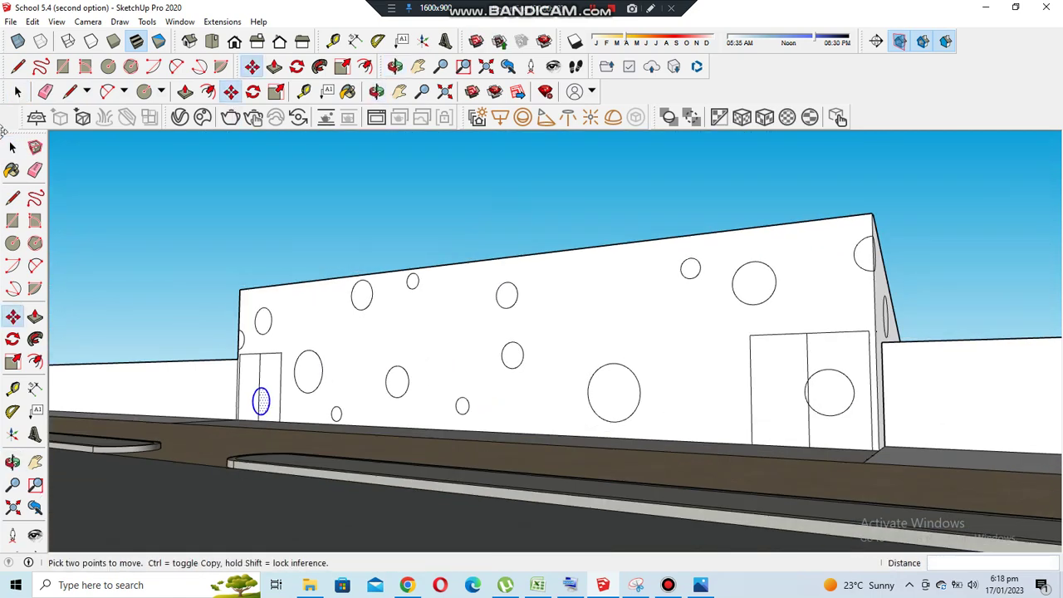
pyautogui.press('space')
pyautogui.scroll(2, 835, 407)
pyautogui.scroll(3, 827, 393)
pyautogui.click(848, 373)
# Draw the vertical line down the gate's middle, splitting it into two leaves
pyautogui.press('e')
pyautogui.scroll(-1, 763, 296)
pyautogui.scroll(-3, 432, 357)
pyautogui.press('l')
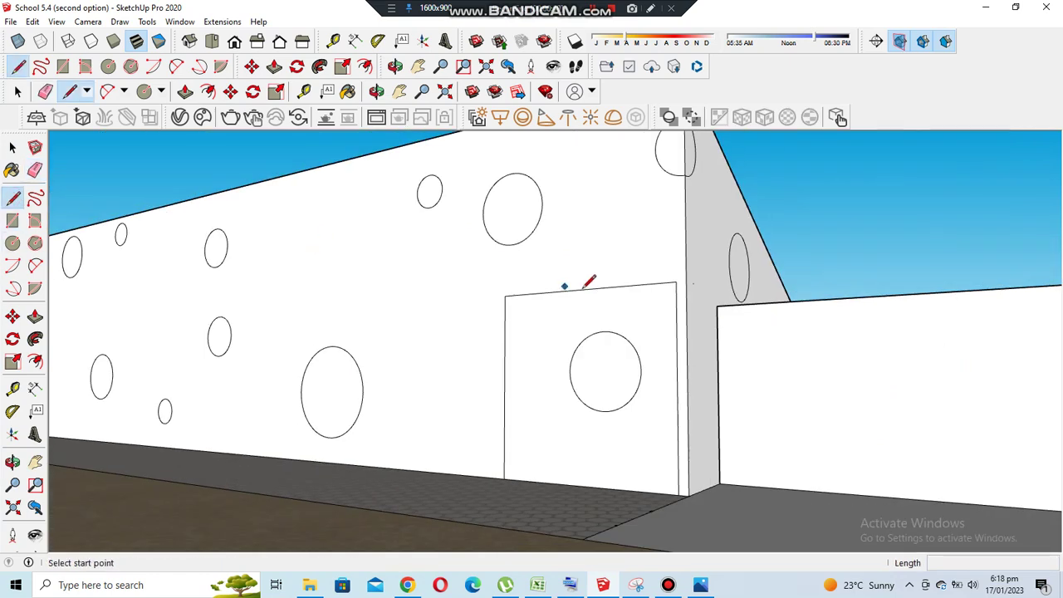
pyautogui.click(586, 485)
pyautogui.moveTo(587, 485); pyautogui.dragTo(532, 408, button='middle')
pyautogui.scroll(-2, 391, 434)
pyautogui.scroll(2, 309, 439)
pyautogui.scroll(4, 223, 239)
# Offset a front-wall circle slightly inward to form a double ring
pyautogui.press('f')
pyautogui.moveTo(192, 424); pyautogui.dragTo(424, 371, button='middle')
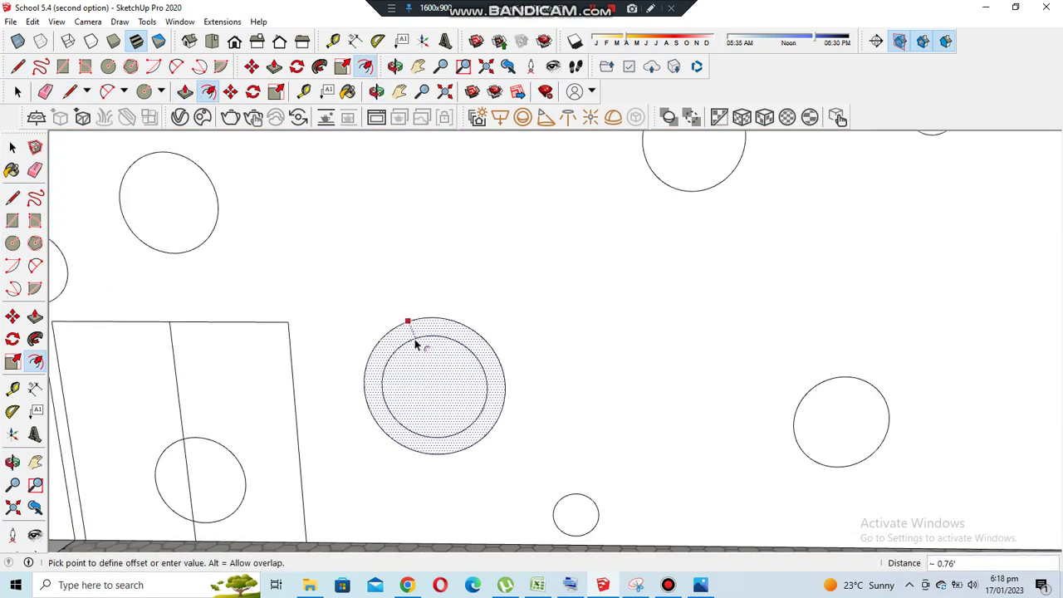
pyautogui.click(415, 338)
pyautogui.scroll(-3, 373, 306)
pyautogui.moveTo(374, 305); pyautogui.dragTo(311, 357, button='middle')
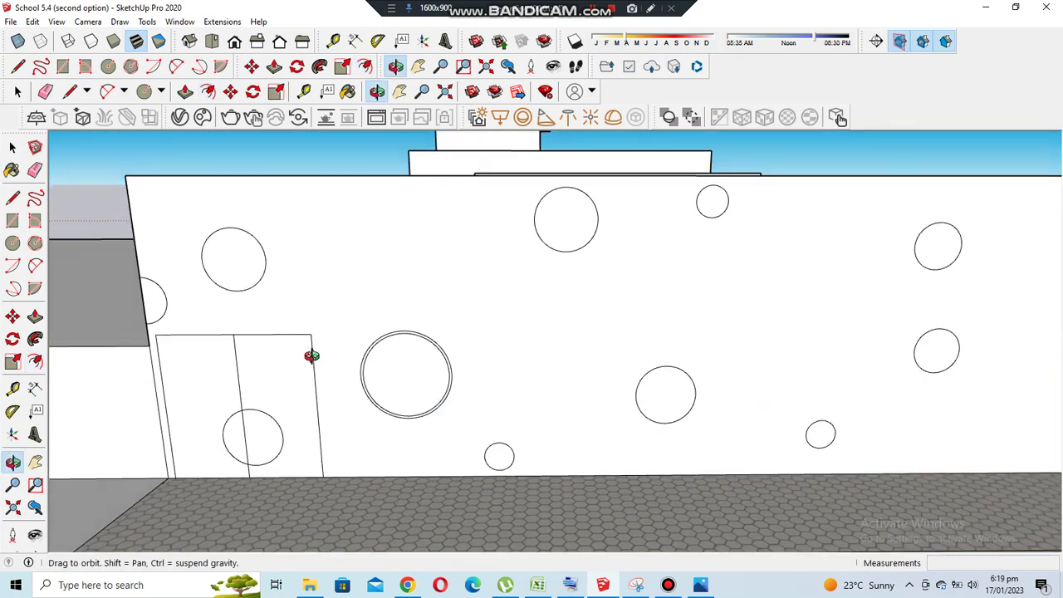
pyautogui.scroll(3, 260, 235)
pyautogui.scroll(-1, 260, 235)
pyautogui.scroll(-2, 234, 366)
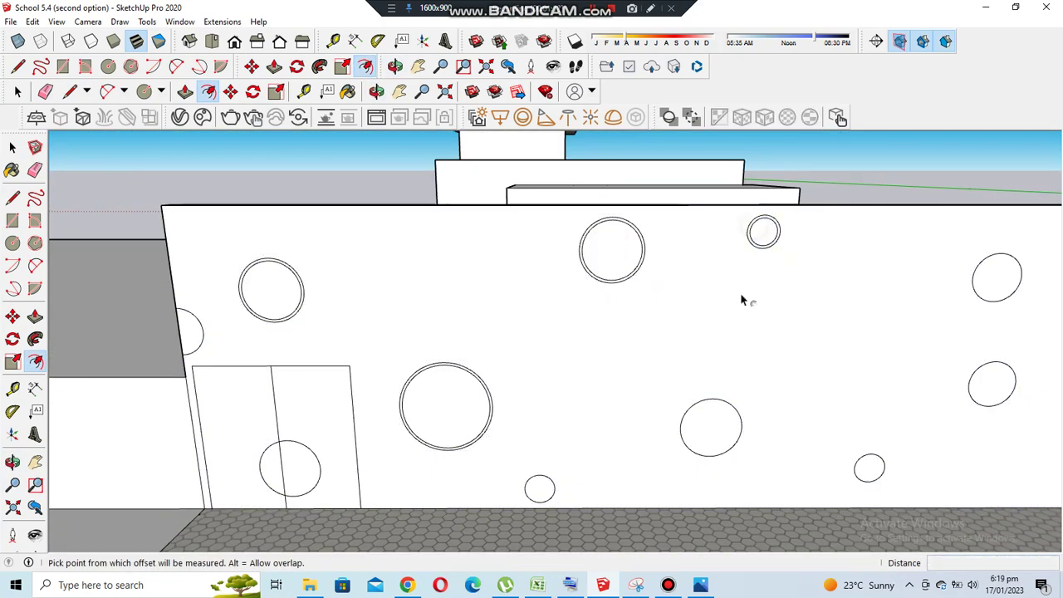
pyautogui.scroll(-3, 333, 468)
pyautogui.scroll(3, 656, 373)
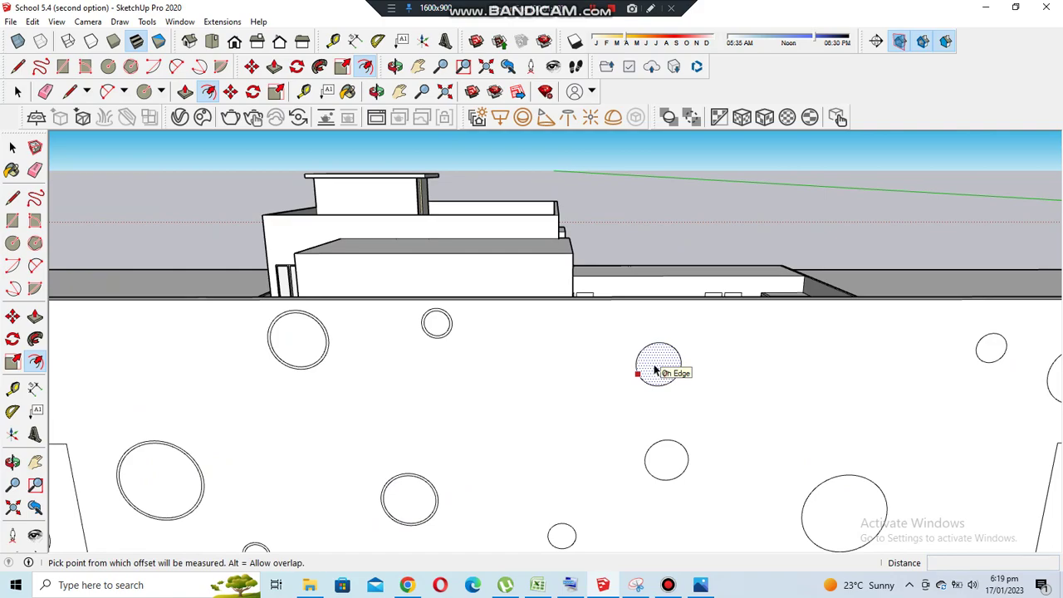
pyautogui.scroll(-2, 654, 362)
pyautogui.scroll(2, 572, 546)
# Offset the split gate circle slightly inward to form a ring
pyautogui.moveTo(560, 532); pyautogui.dragTo(476, 395, button='middle')
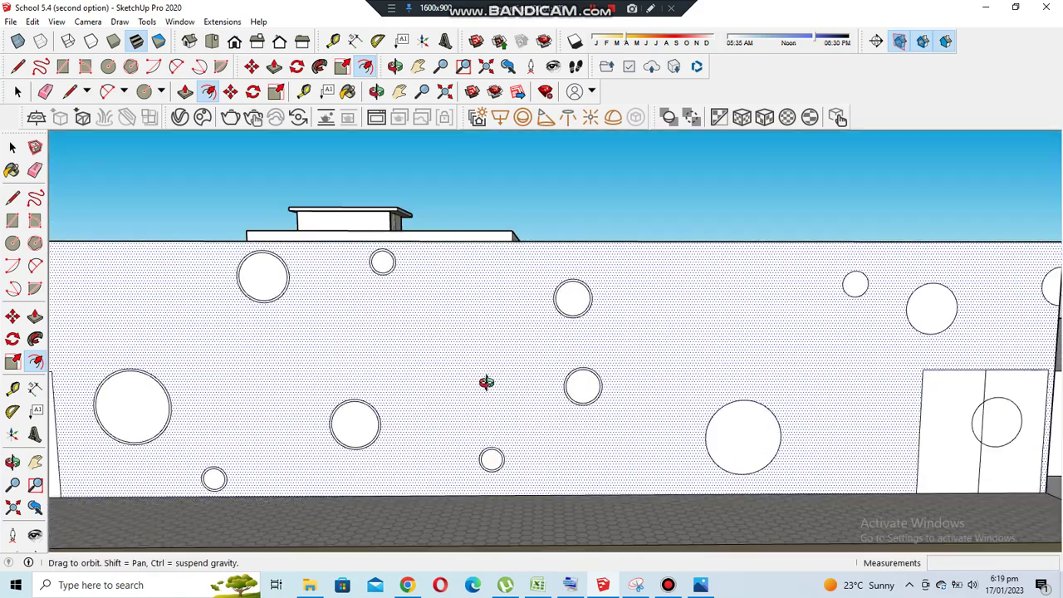
pyautogui.press('f')
pyautogui.scroll(-1, 772, 473)
pyautogui.scroll(2, 687, 407)
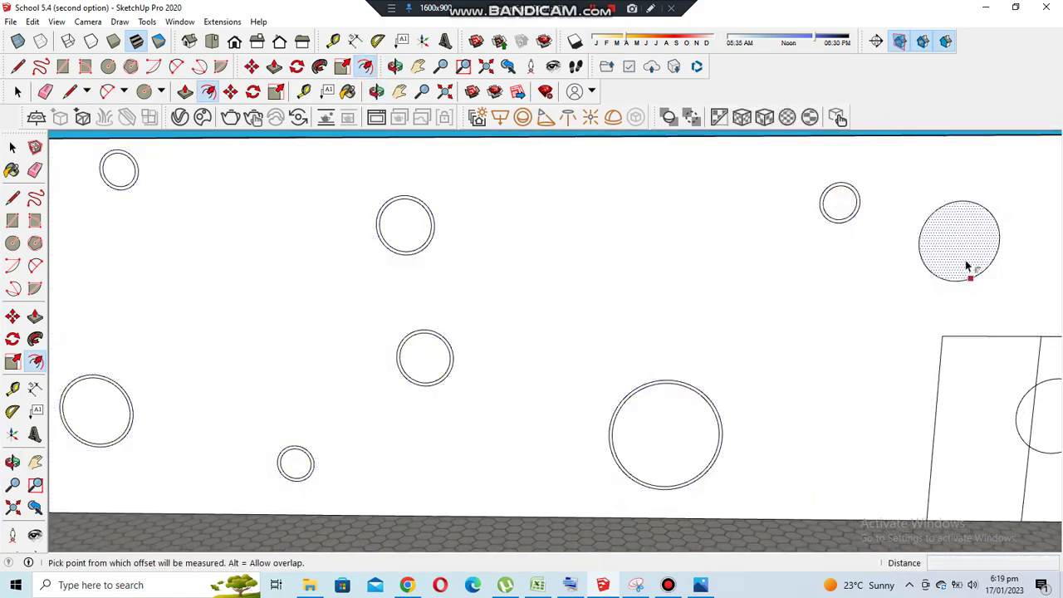
pyautogui.scroll(-2, 921, 406)
pyautogui.scroll(3, 921, 408)
pyautogui.moveTo(945, 404); pyautogui.dragTo(930, 411)
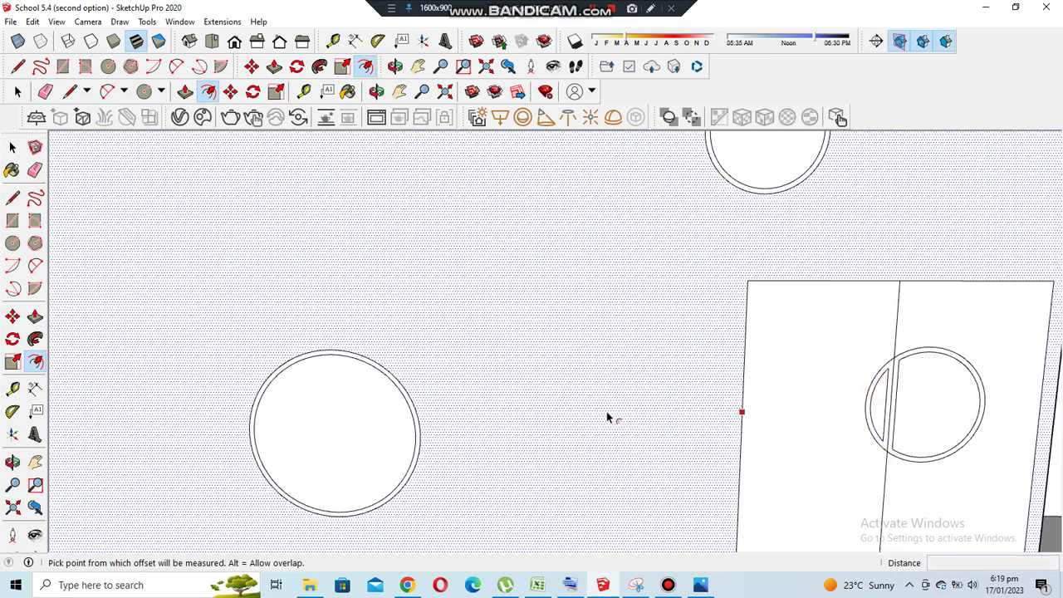
# Orbit to an angled view of the gate circles and the long wall
pyautogui.click(35, 170)
pyautogui.scroll(-1, 937, 420)
pyautogui.scroll(-3, 930, 415)
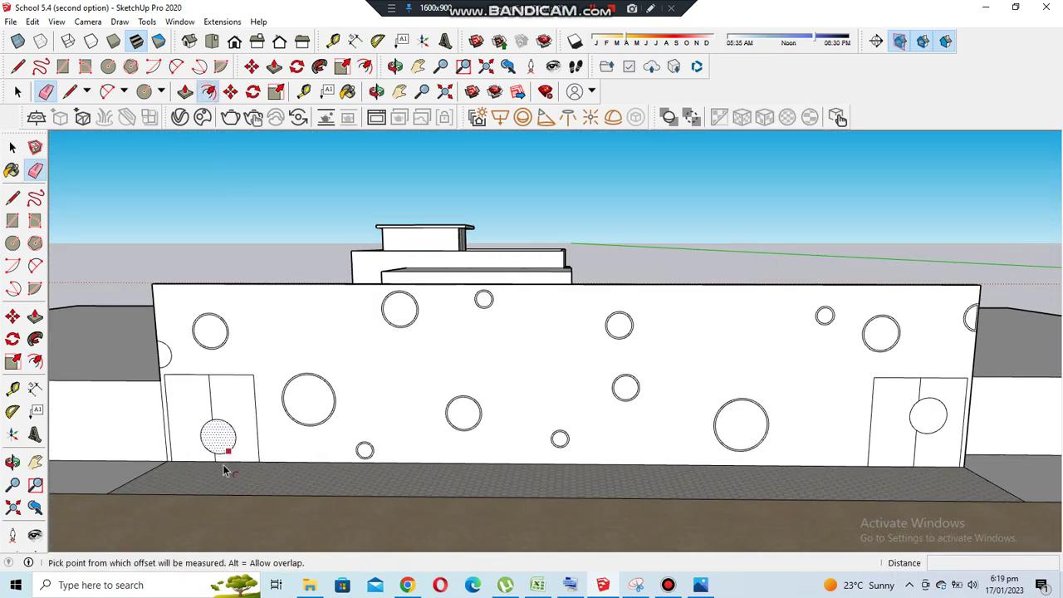
pyautogui.scroll(2, 213, 427)
pyautogui.scroll(-2, 209, 423)
pyautogui.scroll(3, 902, 410)
pyautogui.moveTo(881, 409)
pyautogui.mouseDown(button='middle')
pyautogui.moveTo(725, 407)
pyautogui.moveTo(581, 386)
pyautogui.mouseUp(button='middle')
pyautogui.scroll(1, 650, 214)
pyautogui.moveTo(777, 339)
pyautogui.mouseDown(button='middle')
pyautogui.moveTo(415, 379)
pyautogui.moveTo(570, 373)
pyautogui.moveTo(438, 315)
pyautogui.mouseUp(button='middle')
# Start a line at the wall circle, then cancel it
pyautogui.press('e')
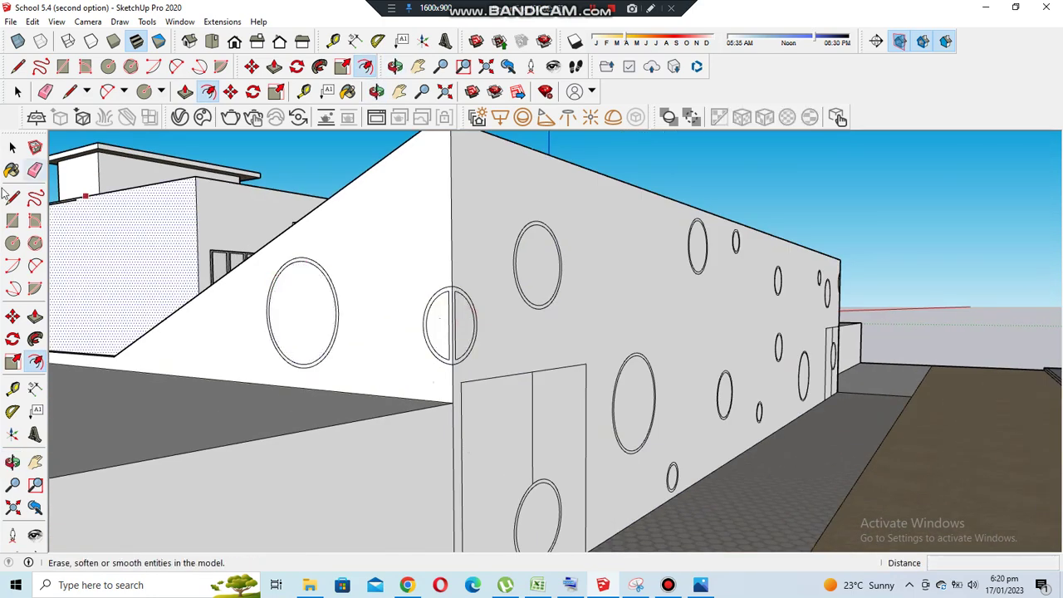
pyautogui.press('l')
pyautogui.scroll(2, 517, 332)
pyautogui.scroll(2, 567, 302)
pyautogui.click(593, 274)
pyautogui.moveTo(568, 302); pyautogui.dragTo(606, 253, button='middle')
pyautogui.scroll(2, 593, 274)
pyautogui.press('Escape')
pyautogui.scroll(-1, 574, 230)
pyautogui.scroll(-3, 576, 230)
pyautogui.scroll(3, 576, 444)
pyautogui.scroll(2, 532, 383)
# Begin another line elsewhere and orbit to face the circled wall
pyautogui.click(493, 367)
pyautogui.press('e')
pyautogui.scroll(-2, 422, 506)
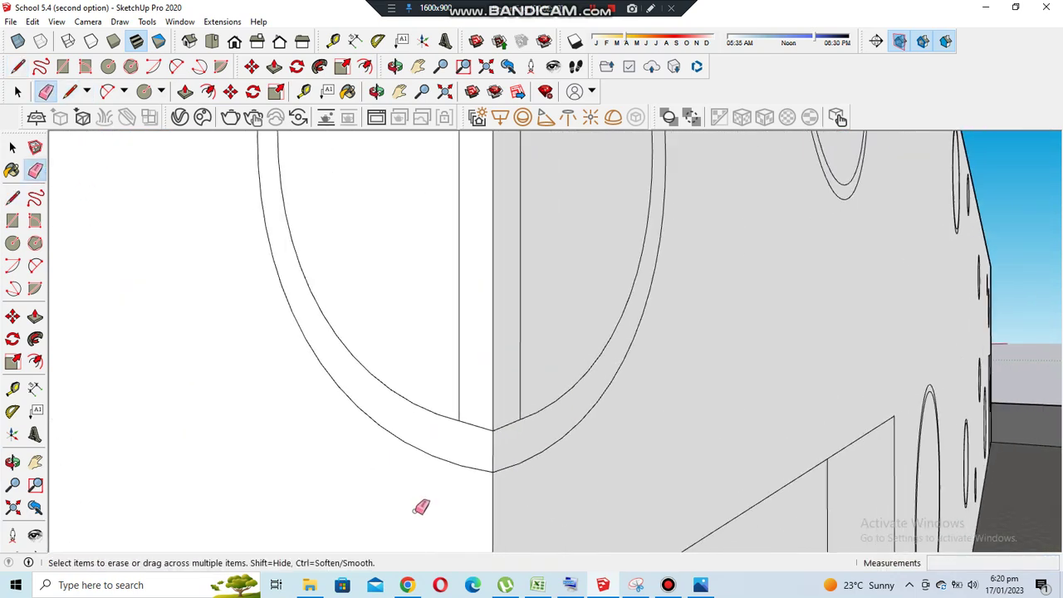
pyautogui.scroll(-2, 440, 432)
pyautogui.moveTo(439, 432)
pyautogui.mouseDown(button='middle')
pyautogui.moveTo(465, 437)
pyautogui.moveTo(249, 392)
pyautogui.moveTo(510, 351)
pyautogui.mouseUp(button='middle')
pyautogui.scroll(-3, 249, 392)
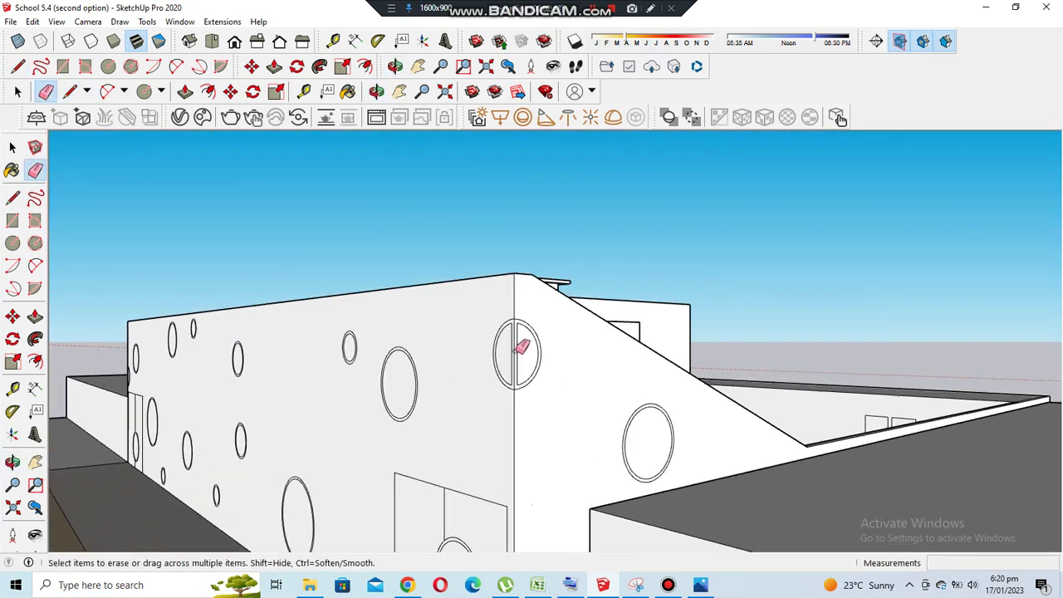
pyautogui.scroll(4, 510, 351)
# Cancel the pending line and orbit to view the ring around the wall corner
pyautogui.press('l')
pyautogui.scroll(1, 534, 202)
pyautogui.scroll(1, 551, 189)
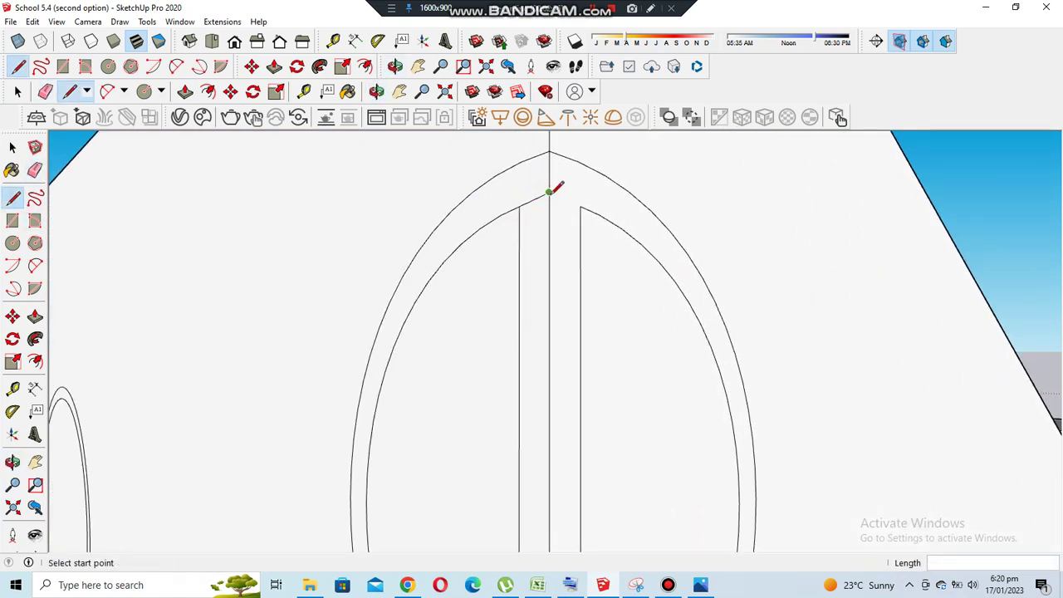
pyautogui.scroll(2, 565, 200)
pyautogui.press('Escape')
pyautogui.scroll(-4, 589, 280)
pyautogui.moveTo(589, 280); pyautogui.dragTo(679, 266, button='middle')
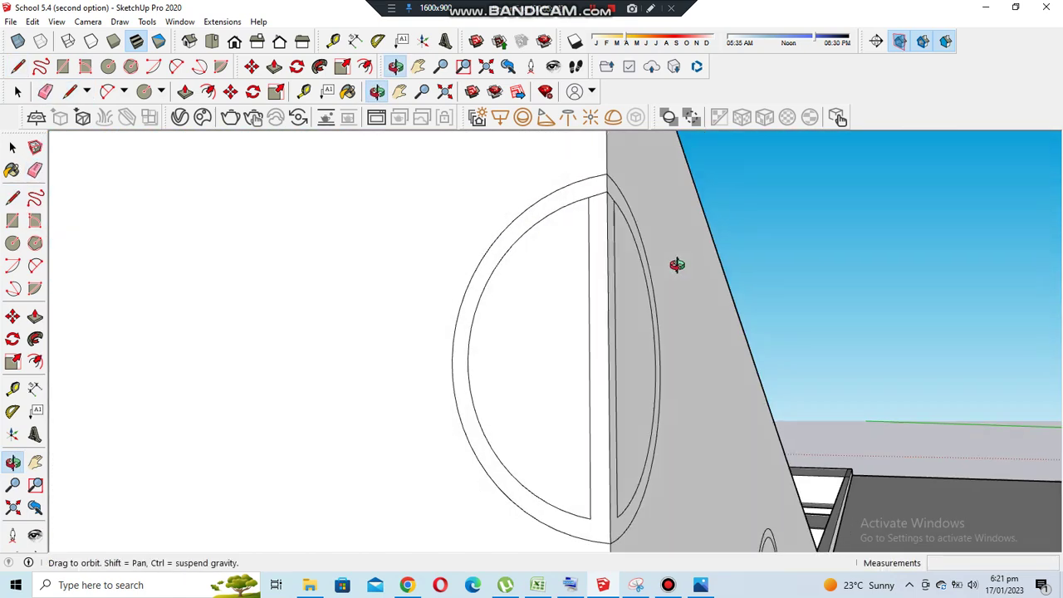
pyautogui.scroll(2, 640, 533)
pyautogui.scroll(2, 642, 532)
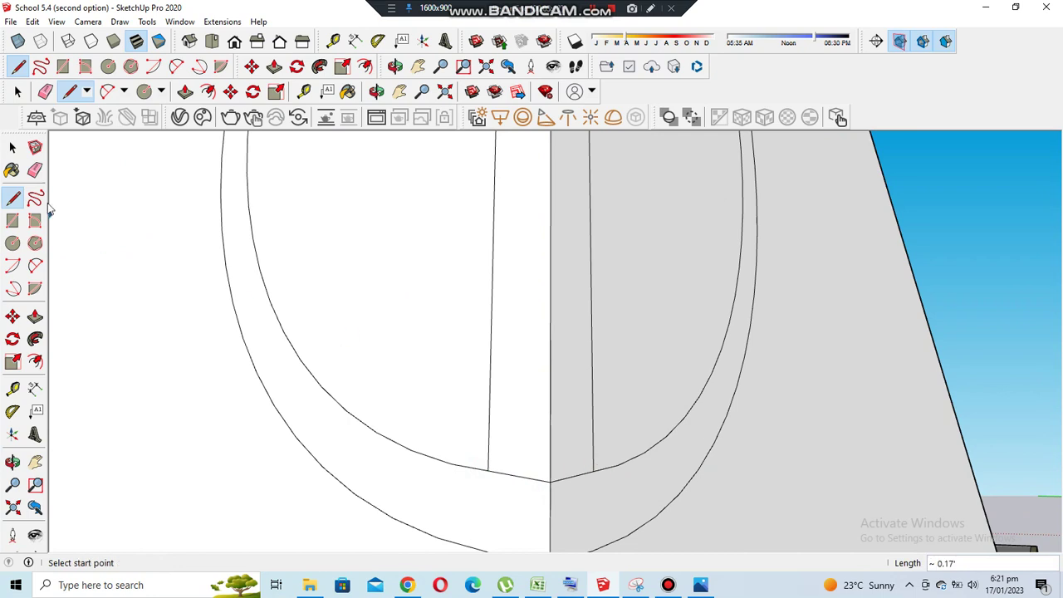
# Erase the stray vertical line in the arched window and dismiss the fix-problems notice
pyautogui.press('e')
pyautogui.click(490, 374)
pyautogui.scroll(-4, 440, 288)
pyautogui.scroll(-3, 527, 399)
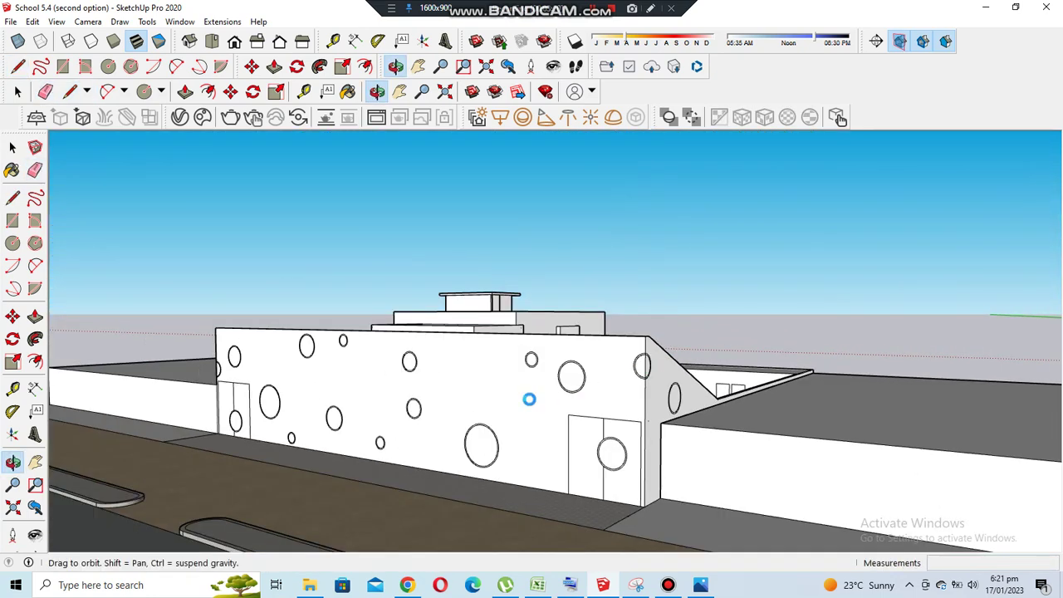
pyautogui.click(523, 315)
# Switch to the standard Front view of the circle-covered boundary wall
pyautogui.scroll(1, 531, 390)
pyautogui.scroll(-3, 501, 403)
pyautogui.scroll(-2, 505, 339)
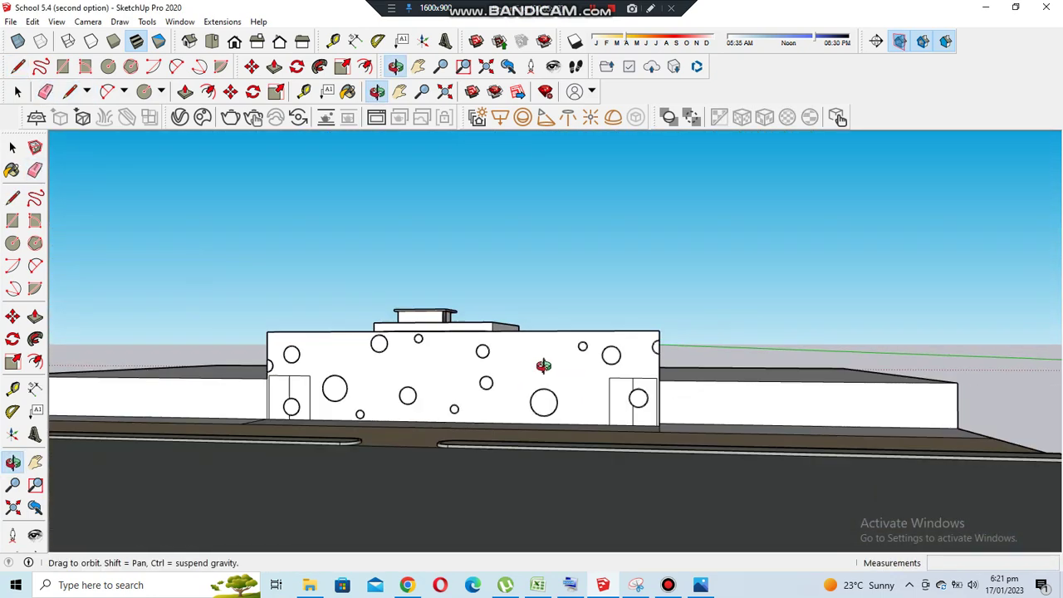
pyautogui.click(234, 41)
pyautogui.scroll(5, 522, 332)
pyautogui.scroll(-1, 426, 328)
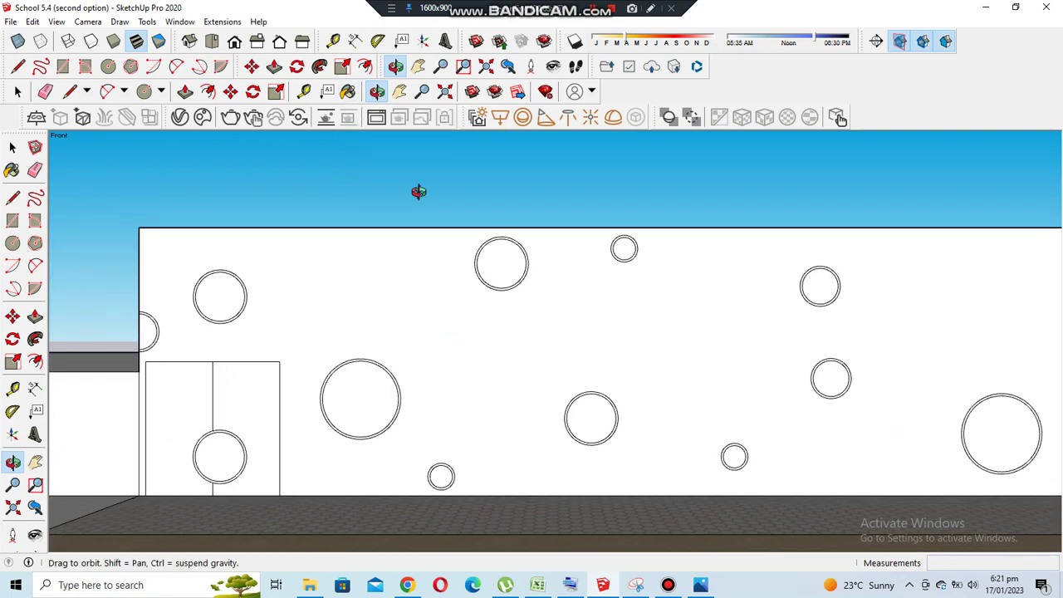
# Sample red Color A04 from the building and paint a wall ring red, undoing the fill in its centre
pyautogui.press('b')
pyautogui.moveTo(518, 394); pyautogui.dragTo(158, 341, button='middle')
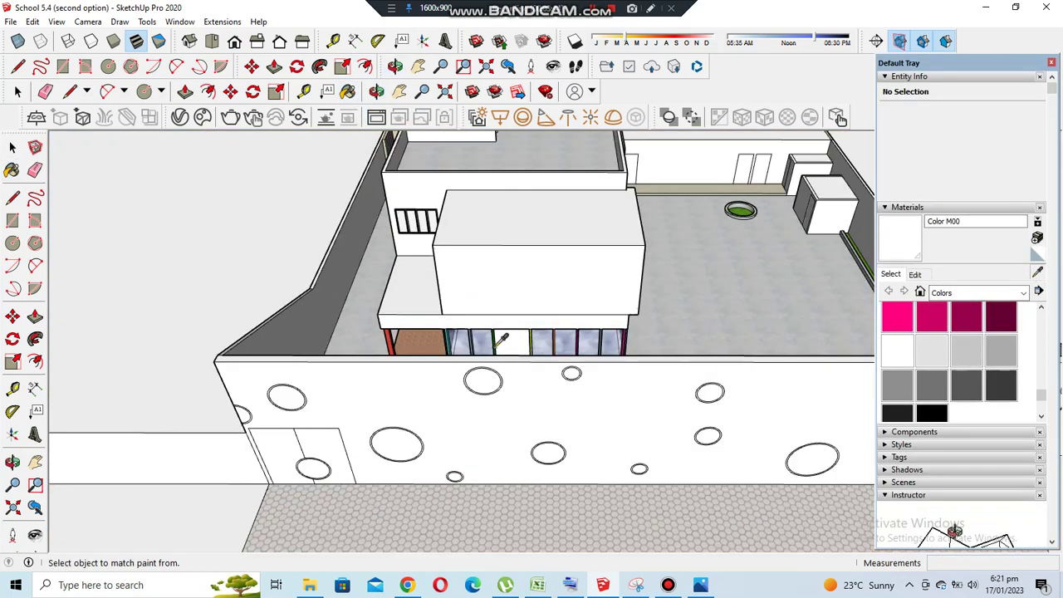
pyautogui.keyDown('alt'); pyautogui.click(158, 340); pyautogui.keyUp('alt')
pyautogui.scroll(3, 260, 297)
pyautogui.moveTo(261, 297)
pyautogui.mouseDown(button='middle')
pyautogui.moveTo(629, 374)
pyautogui.moveTo(541, 330)
pyautogui.moveTo(350, 381)
pyautogui.mouseUp(button='middle')
pyautogui.click(349, 380)
pyautogui.scroll(3, 350, 380)
pyautogui.scroll(-8, 373, 391)
pyautogui.scroll(6, 630, 380)
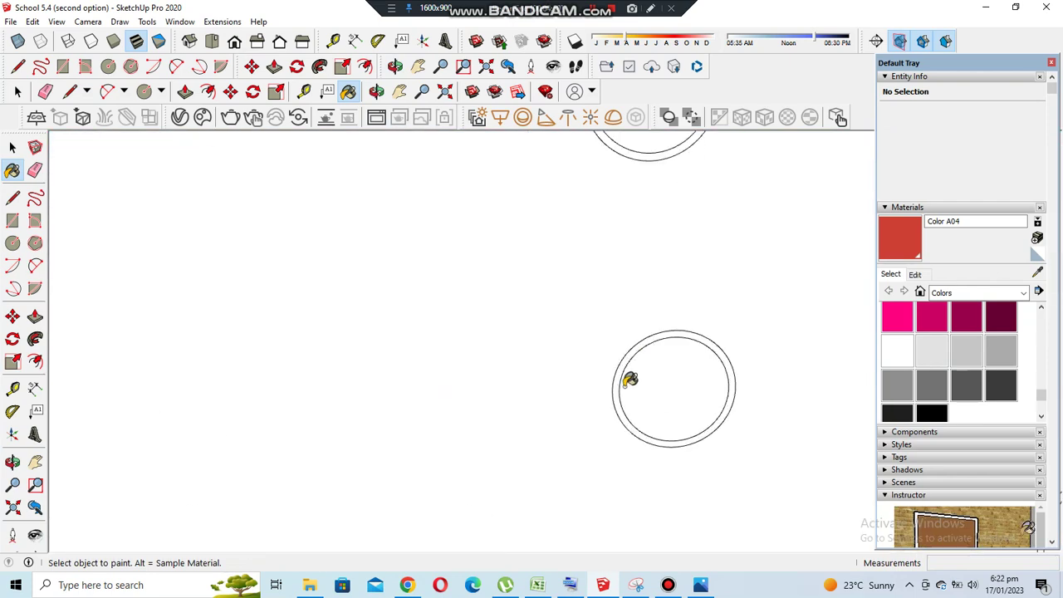
pyautogui.scroll(-5, 618, 379)
pyautogui.scroll(1, 729, 352)
pyautogui.scroll(-1, 399, 394)
pyautogui.scroll(3, 230, 388)
pyautogui.click(230, 388)
pyautogui.scroll(-2, 355, 365)
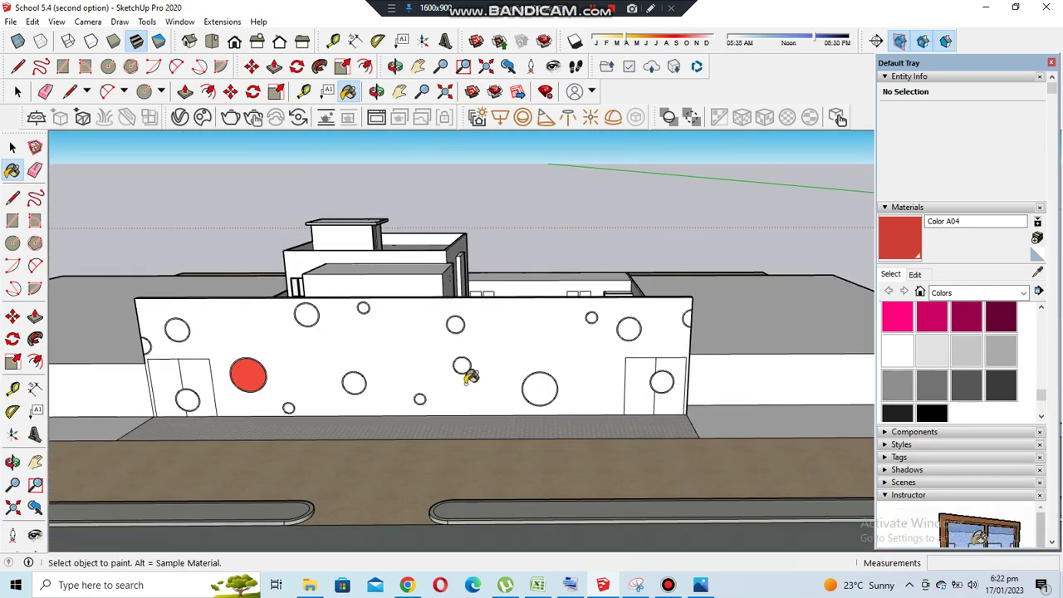
pyautogui.scroll(5, 226, 375)
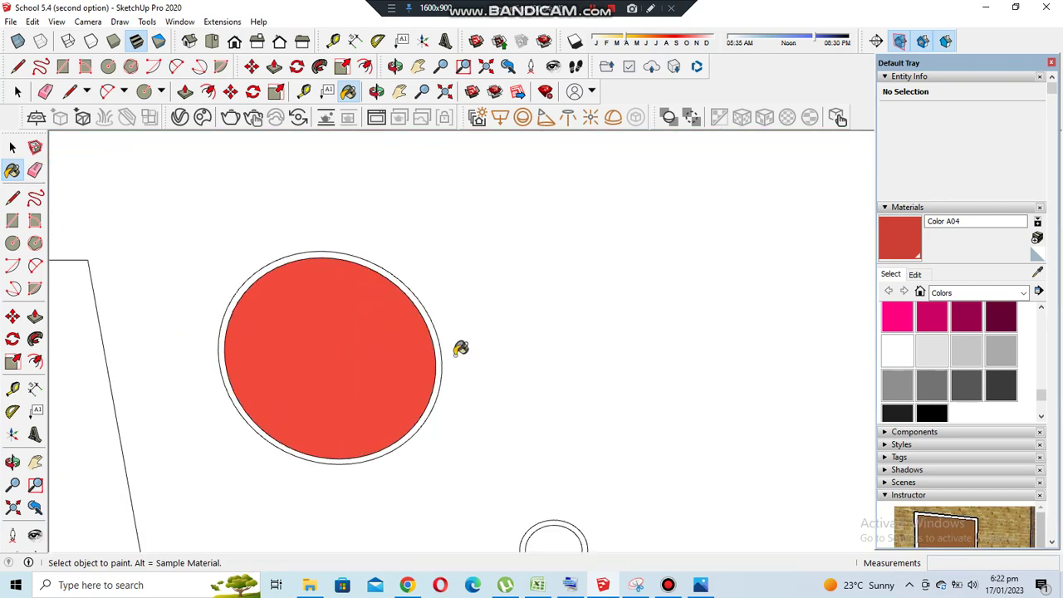
pyautogui.hotkey('ctrl', 'z')
pyautogui.scroll(-5, 610, 357)
pyautogui.scroll(2, 518, 147)
pyautogui.scroll(-1, 743, 258)
pyautogui.scroll(3, 747, 299)
pyautogui.scroll(-3, 723, 382)
# Sample yellow Color E04 and paint the left oval ring yellow
pyautogui.moveTo(690, 406)
pyautogui.mouseDown(button='middle')
pyautogui.moveTo(467, 355)
pyautogui.moveTo(660, 301)
pyautogui.mouseUp(button='middle')
pyautogui.scroll(3, 621, 280)
pyautogui.scroll(-3, 820, 336)
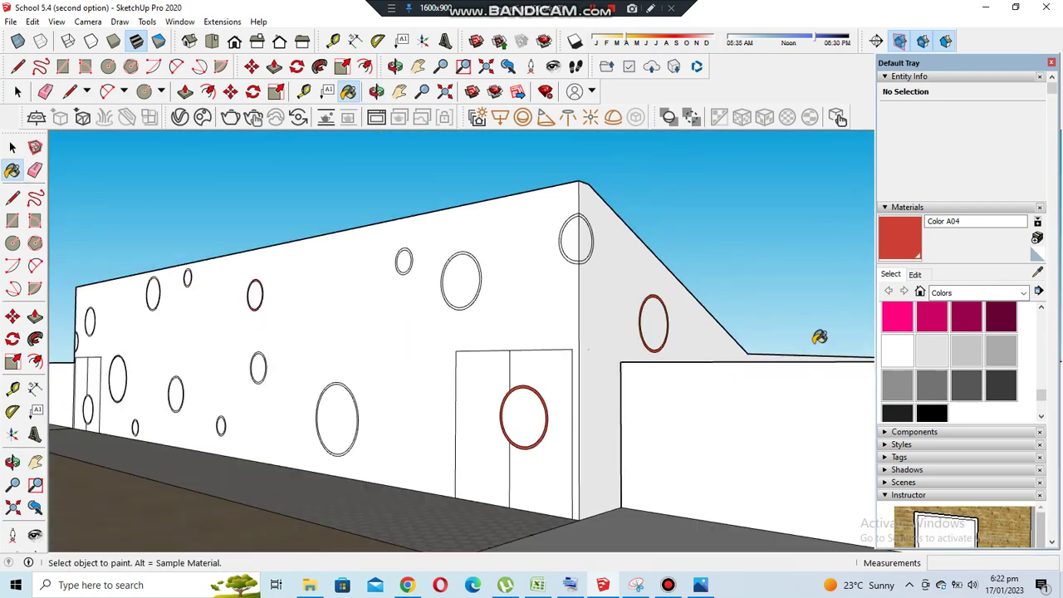
pyautogui.scroll(-3, 407, 330)
pyautogui.scroll(3, 408, 304)
pyautogui.keyDown('alt'); pyautogui.click(408, 304); pyautogui.keyUp('alt')
pyautogui.scroll(-3, 408, 332)
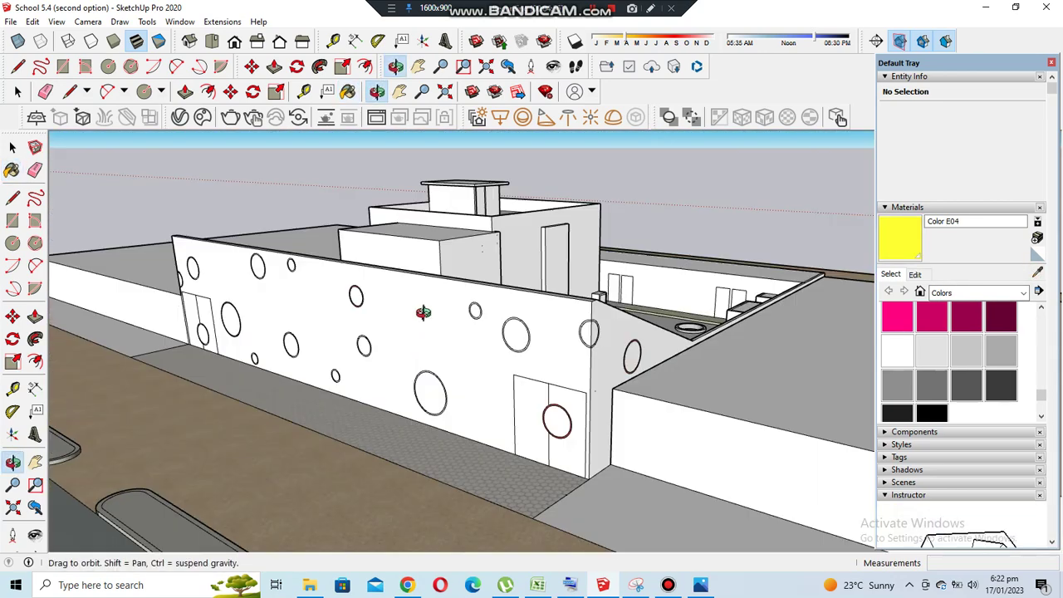
pyautogui.scroll(3, 519, 276)
pyautogui.scroll(3, 519, 276)
pyautogui.scroll(-5, 310, 373)
pyautogui.scroll(3, 551, 430)
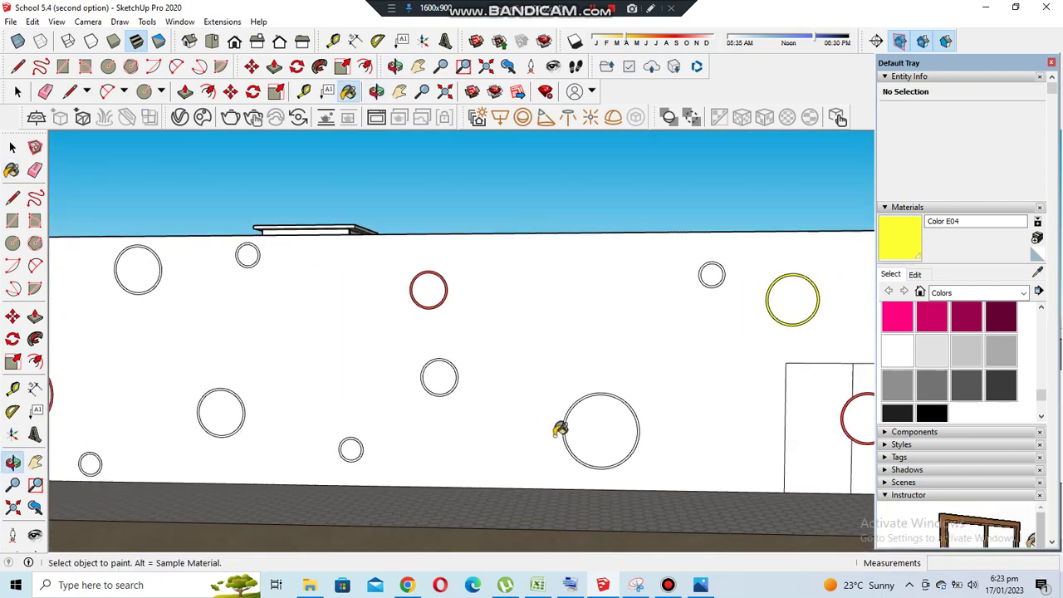
pyautogui.scroll(3, 574, 409)
pyautogui.scroll(-5, 575, 409)
pyautogui.scroll(2, 636, 397)
pyautogui.scroll(3, 613, 363)
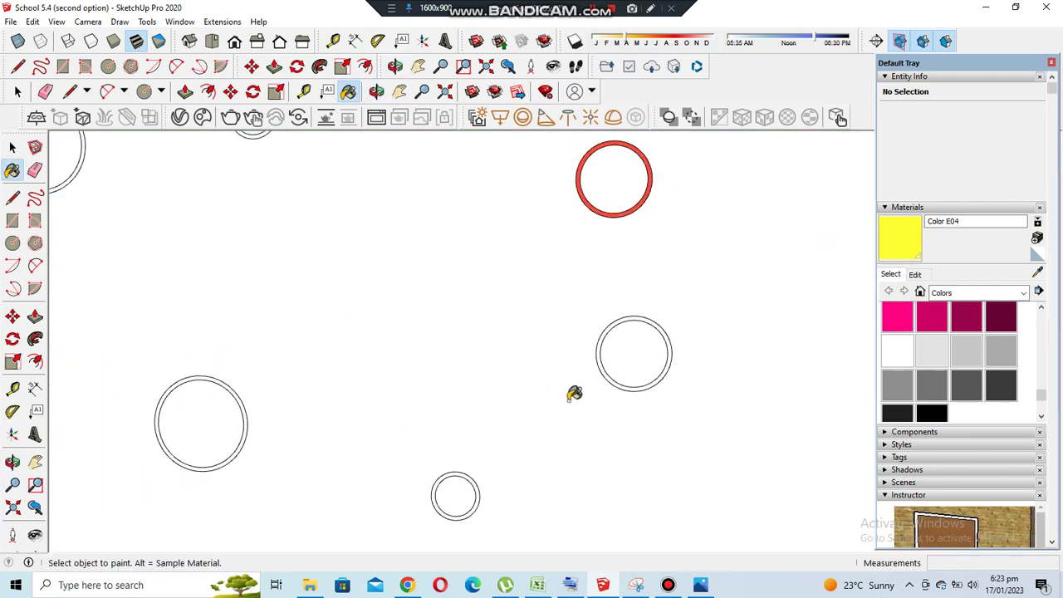
pyautogui.scroll(-3, 198, 366)
pyautogui.scroll(-2, 520, 403)
pyautogui.scroll(-2, 271, 347)
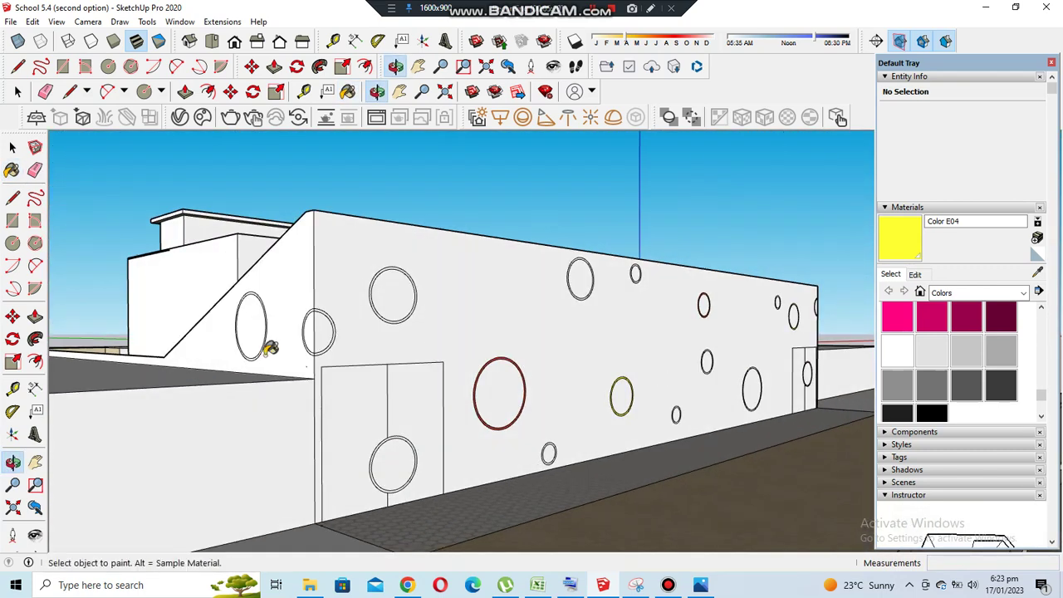
pyautogui.scroll(4, 268, 409)
pyautogui.scroll(1, 268, 409)
pyautogui.click(261, 399)
pyautogui.scroll(-2, 261, 399)
pyautogui.scroll(-3, 333, 391)
# Sample green Color G07 and paint the top ring and the corner ring green
pyautogui.moveTo(349, 390)
pyautogui.mouseDown(button='middle')
pyautogui.moveTo(503, 388)
pyautogui.moveTo(532, 399)
pyautogui.mouseUp(button='middle')
pyautogui.keyDown('alt'); pyautogui.click(548, 448); pyautogui.keyUp('alt')
pyautogui.scroll(-3, 411, 268)
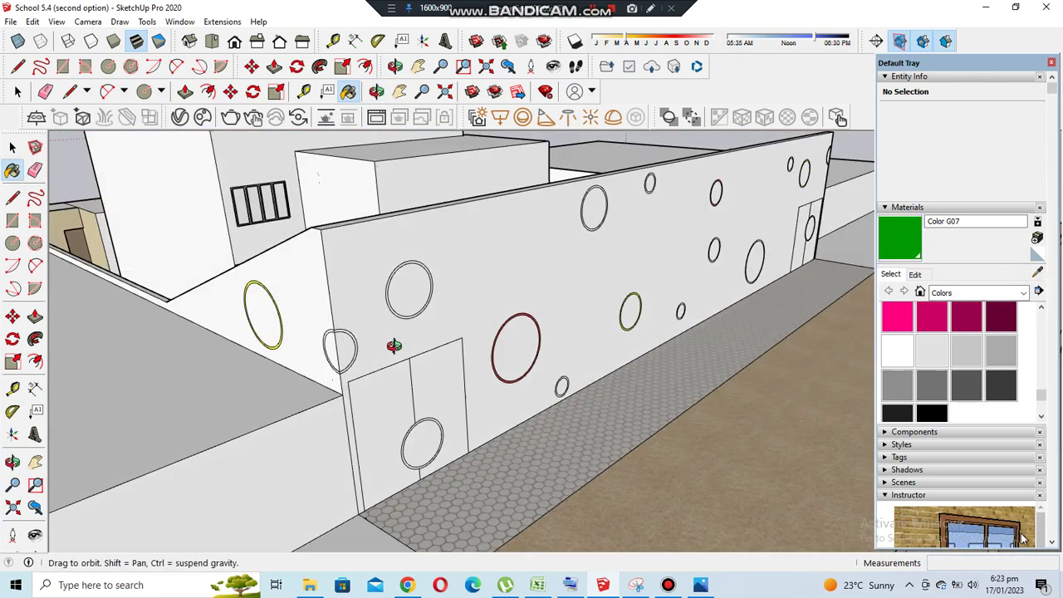
pyautogui.scroll(3, 396, 213)
pyautogui.click(397, 213)
pyautogui.scroll(1, 396, 213)
pyautogui.scroll(-3, 491, 356)
pyautogui.scroll(3, 370, 352)
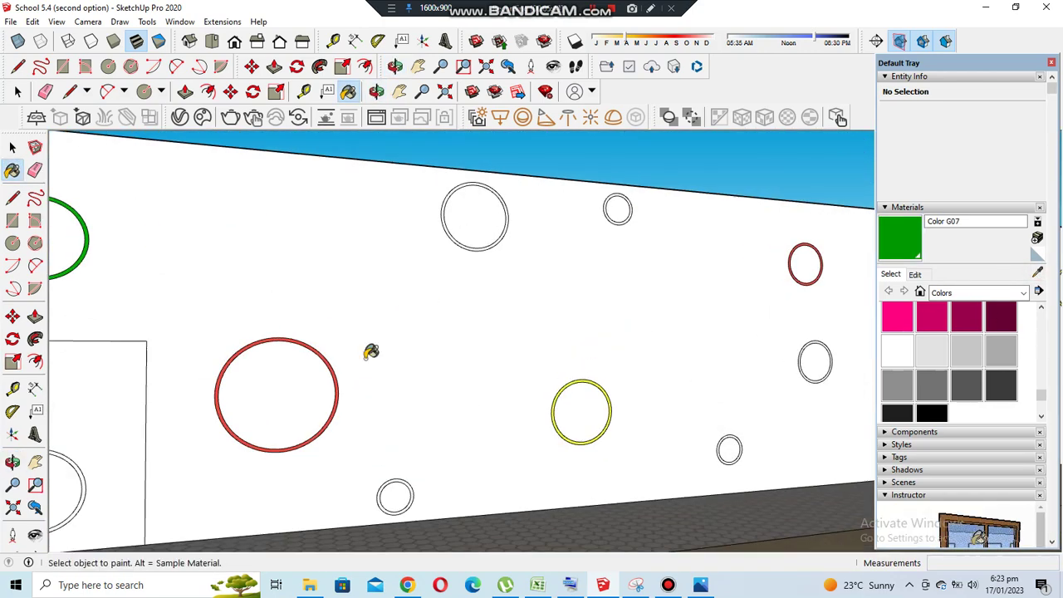
pyautogui.scroll(2, 772, 332)
pyautogui.scroll(-3, 411, 375)
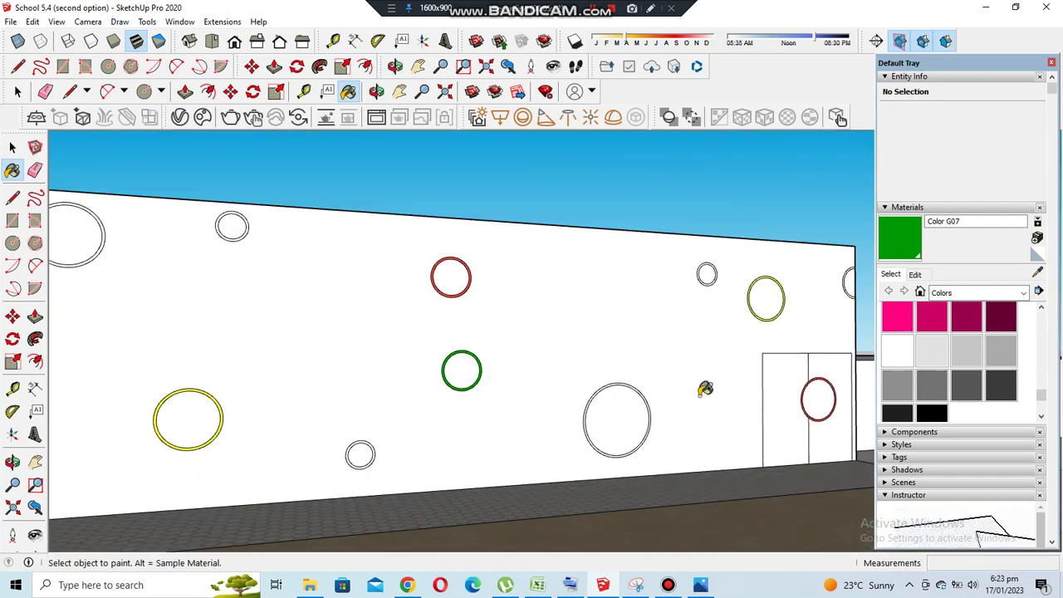
pyautogui.scroll(-3, 574, 404)
pyautogui.moveTo(480, 374); pyautogui.dragTo(603, 304, button='middle')
pyautogui.scroll(3, 603, 304)
pyautogui.click(618, 316)
pyautogui.scroll(-2, 617, 316)
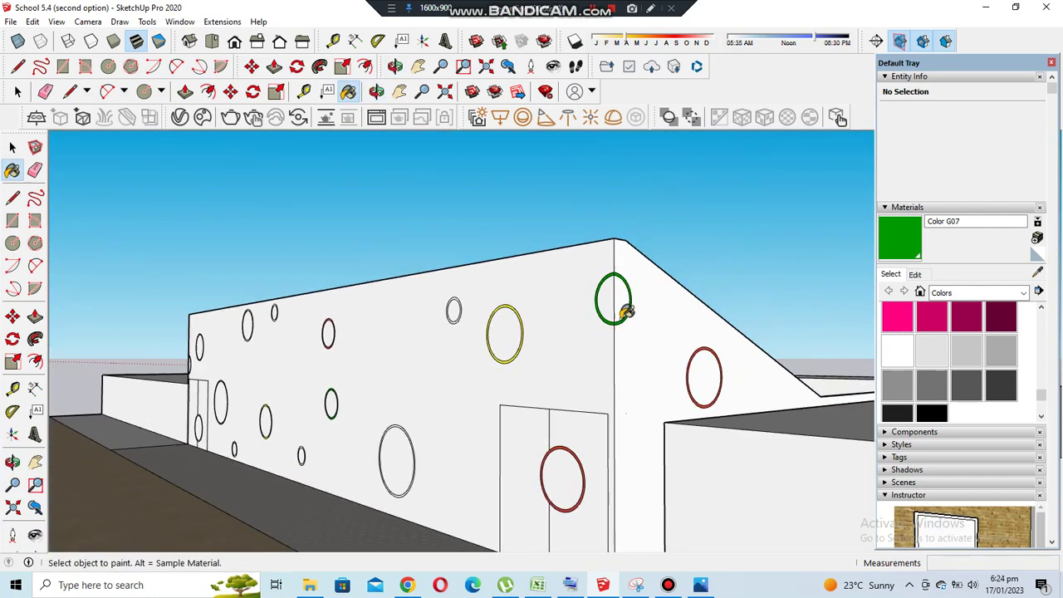
pyautogui.scroll(-2, 626, 313)
# Sample purple Color K07 from the window frames and paint a wall ring purple
pyautogui.moveTo(546, 266)
pyautogui.mouseDown(button='middle')
pyautogui.moveTo(466, 332)
pyautogui.moveTo(447, 330)
pyautogui.moveTo(607, 380)
pyautogui.mouseUp(button='middle')
pyautogui.scroll(3, 456, 344)
pyautogui.keyDown('alt'); pyautogui.click(456, 344); pyautogui.keyUp('alt')
pyautogui.scroll(-3, 457, 343)
pyautogui.scroll(5, 626, 363)
pyautogui.scroll(-5, 634, 368)
pyautogui.scroll(5, 387, 304)
pyautogui.click(387, 304)
pyautogui.scroll(-5, 387, 304)
pyautogui.moveTo(462, 333); pyautogui.dragTo(580, 402, button='middle')
pyautogui.scroll(3, 581, 402)
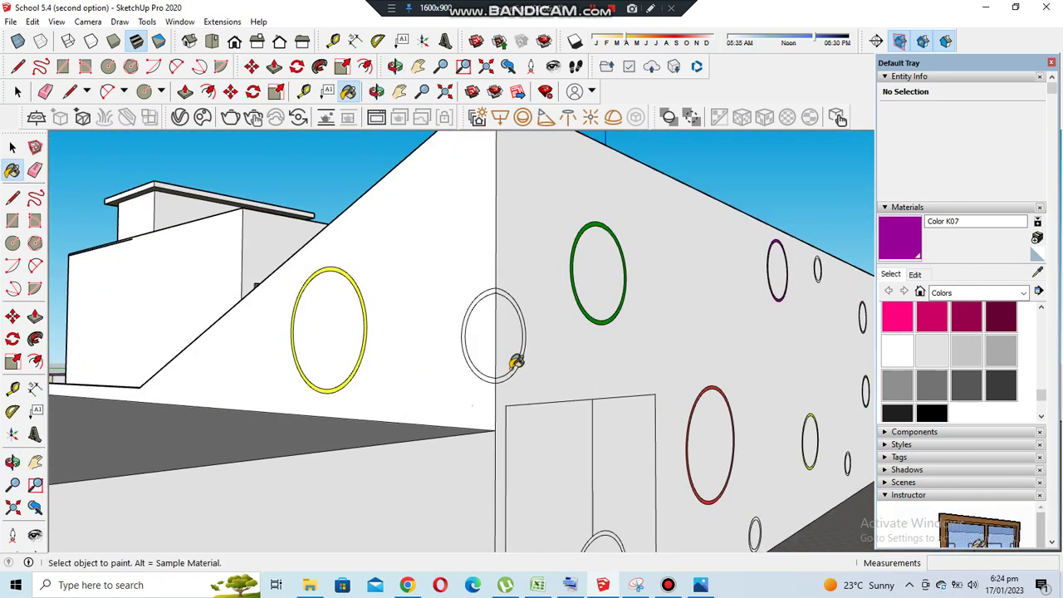
# Paint the corner ring purple with Color K07
pyautogui.scroll(2, 515, 361)
pyautogui.click(467, 384)
pyautogui.scroll(-5, 467, 385)
pyautogui.moveTo(468, 392); pyautogui.dragTo(1039, 283, button='middle')
pyautogui.scroll(3, 532, 332)
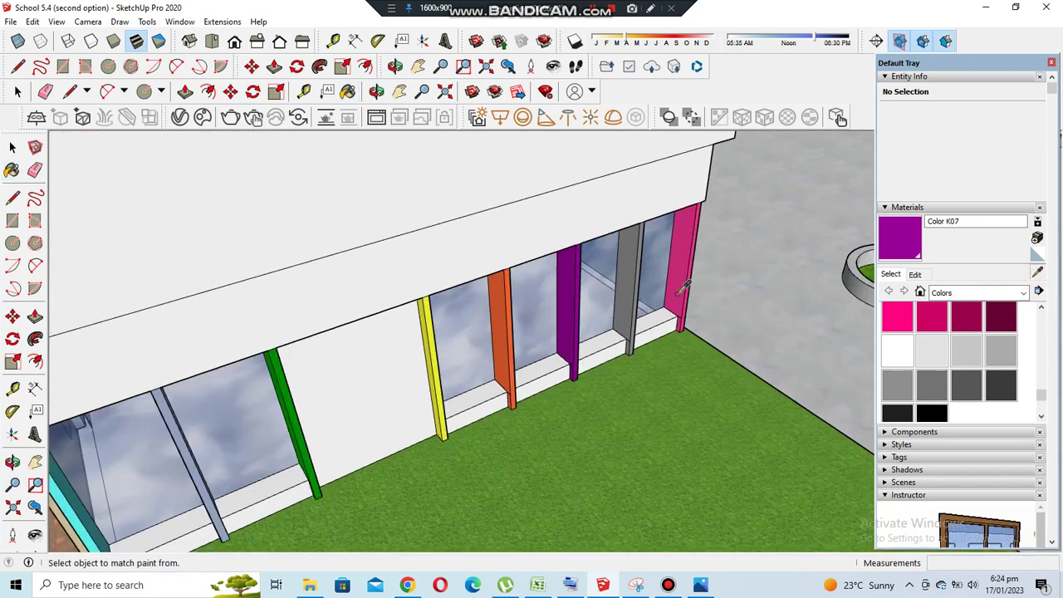
# Sample the pink Color L04 material from the window frames for the wall rings
pyautogui.keyDown('alt'); pyautogui.click(656, 254); pyautogui.keyUp('alt')
pyautogui.scroll(4, 503, 252)
pyautogui.scroll(-3, 513, 272)
pyautogui.scroll(-4, 512, 272)
pyautogui.moveTo(512, 271); pyautogui.dragTo(615, 251, button='middle')
pyautogui.scroll(5, 421, 366)
pyautogui.scroll(-5, 405, 368)
pyautogui.scroll(-3, 357, 328)
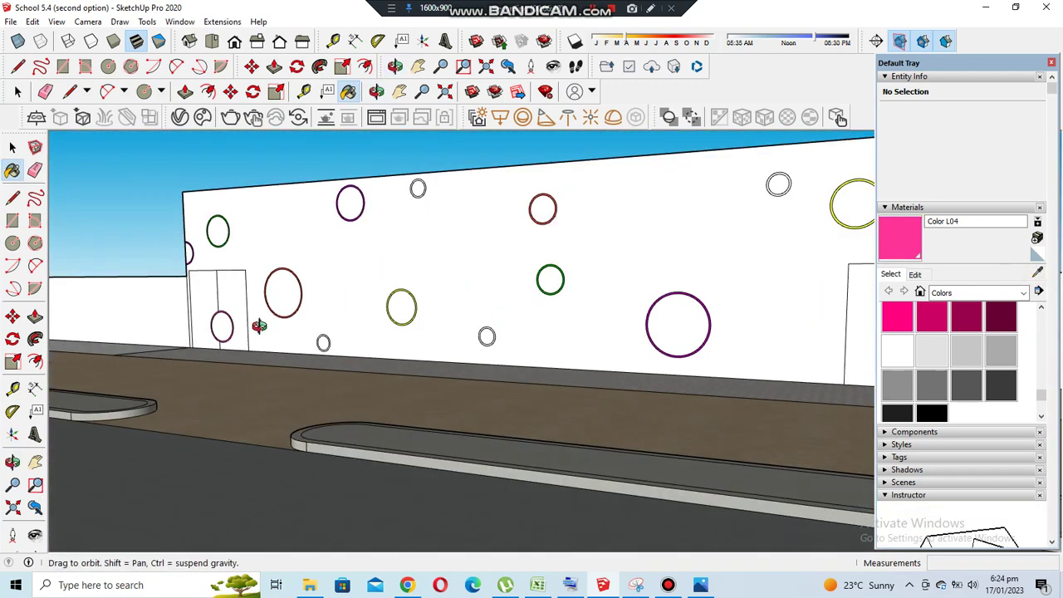
pyautogui.scroll(-2, 349, 341)
pyautogui.scroll(4, 343, 356)
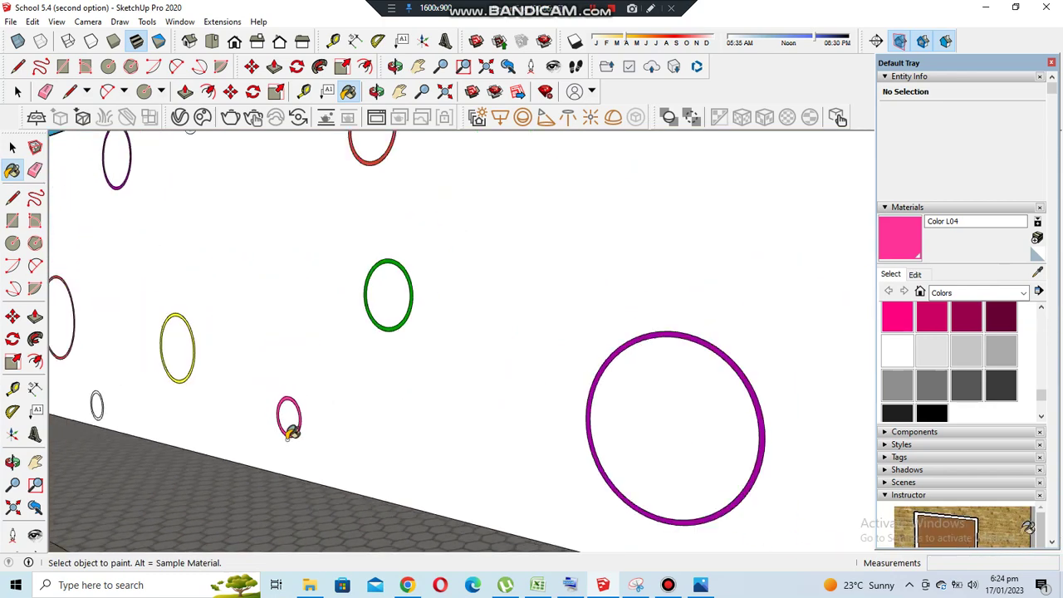
pyautogui.scroll(-3, 546, 257)
pyautogui.scroll(4, 560, 261)
pyautogui.scroll(-5, 311, 371)
pyautogui.moveTo(311, 370); pyautogui.dragTo(512, 446, button='middle')
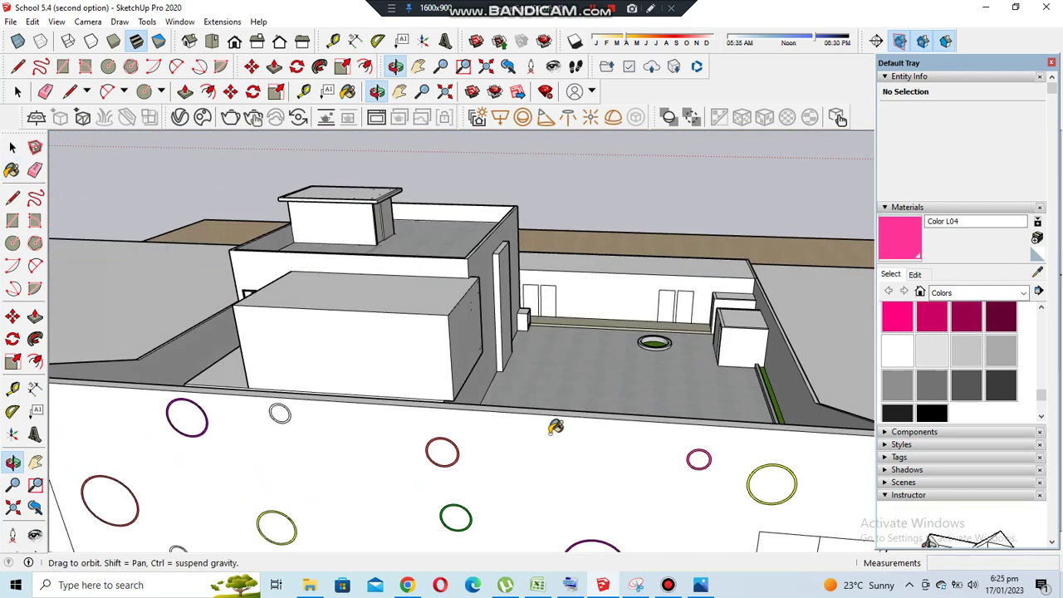
pyautogui.scroll(5, 445, 388)
# Sample cyan Color H03 and paint a small wall ring cyan
pyautogui.keyDown('alt'); pyautogui.click(408, 273); pyautogui.keyUp('alt')
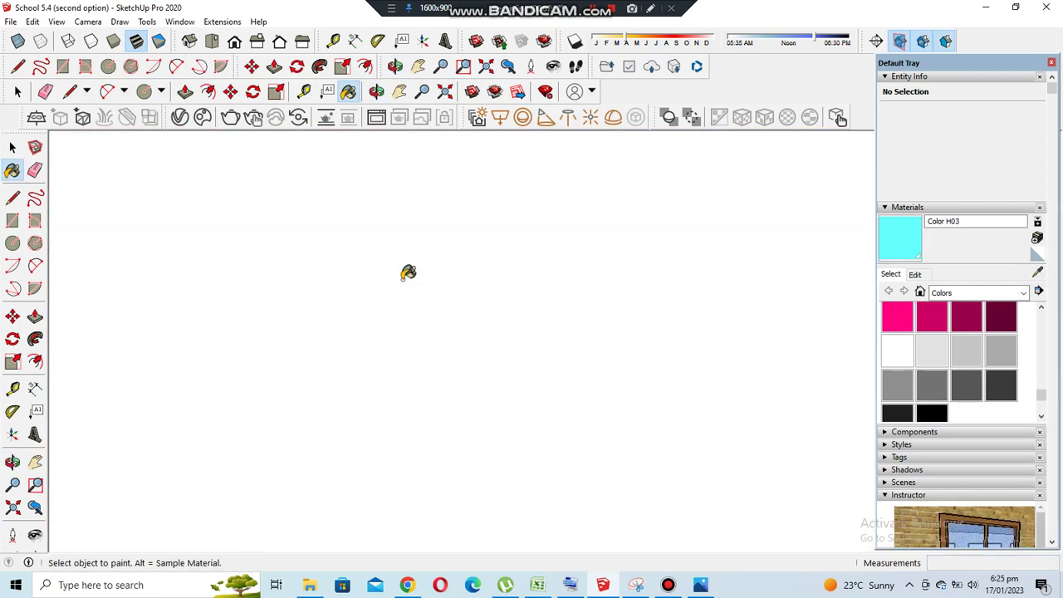
pyautogui.scroll(-4, 408, 273)
pyautogui.click(750, 266)
pyautogui.scroll(3, 750, 266)
pyautogui.scroll(-5, 558, 301)
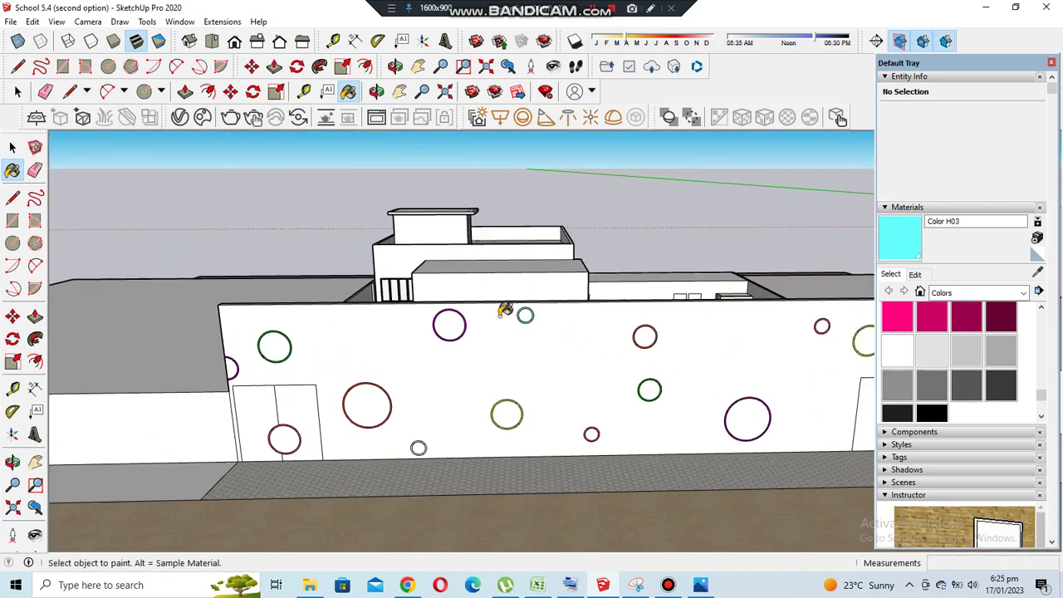
pyautogui.scroll(4, 503, 308)
pyautogui.scroll(-5, 795, 375)
pyautogui.moveTo(795, 375)
pyautogui.mouseDown(button='middle')
pyautogui.moveTo(570, 316)
pyautogui.moveTo(719, 301)
pyautogui.moveTo(285, 300)
pyautogui.moveTo(233, 340)
pyautogui.moveTo(135, 340)
pyautogui.moveTo(404, 375)
pyautogui.moveTo(404, 402)
pyautogui.mouseUp(button='middle')
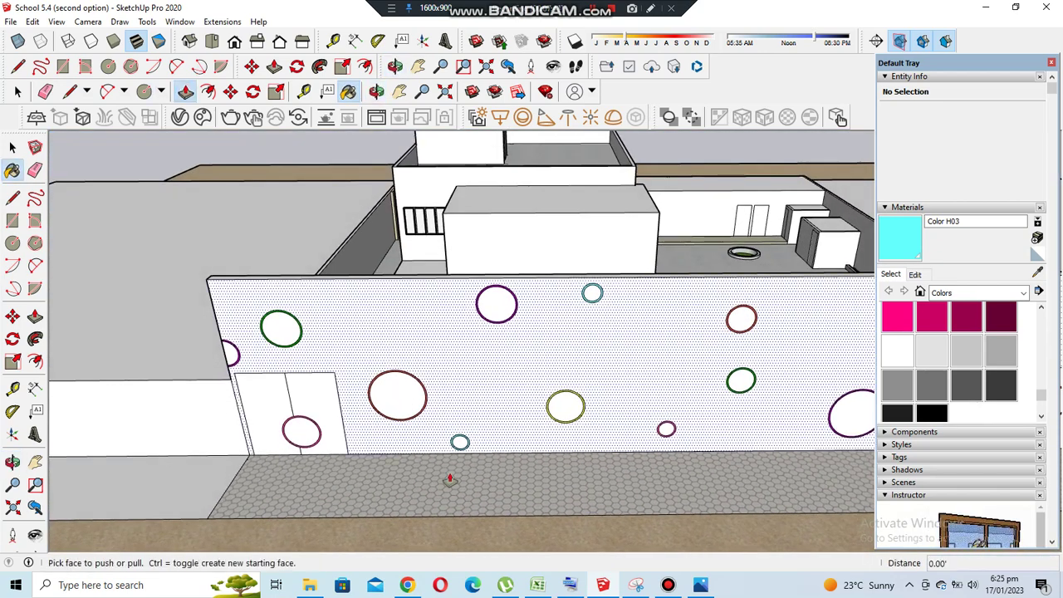
# From a raised view of the wall, push the cyan circle's centre into the wall
pyautogui.scroll(2, 485, 408)
pyautogui.scroll(3, 336, 341)
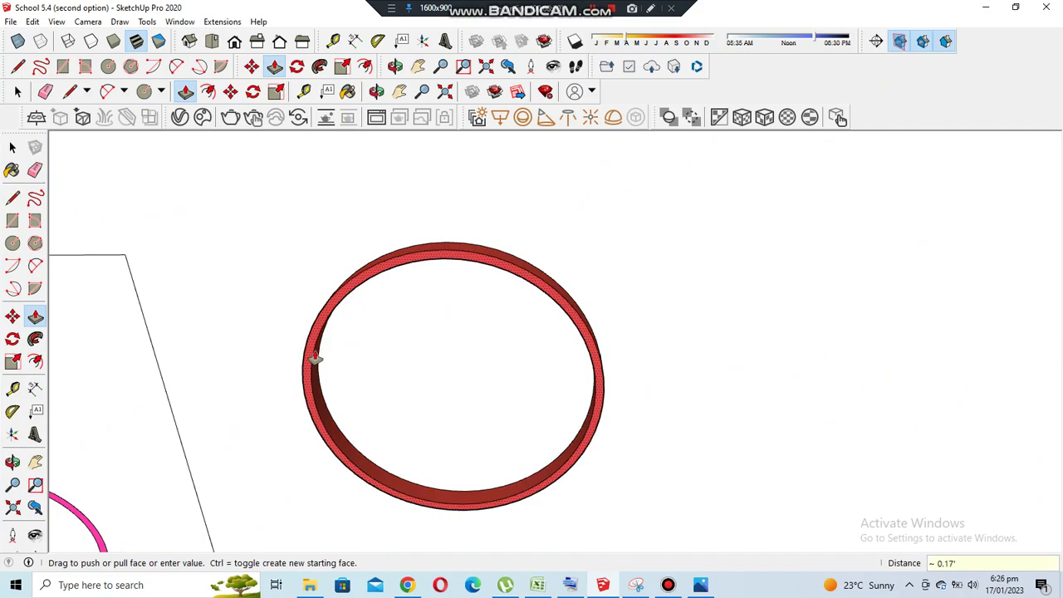
pyautogui.scroll(-3, 338, 404)
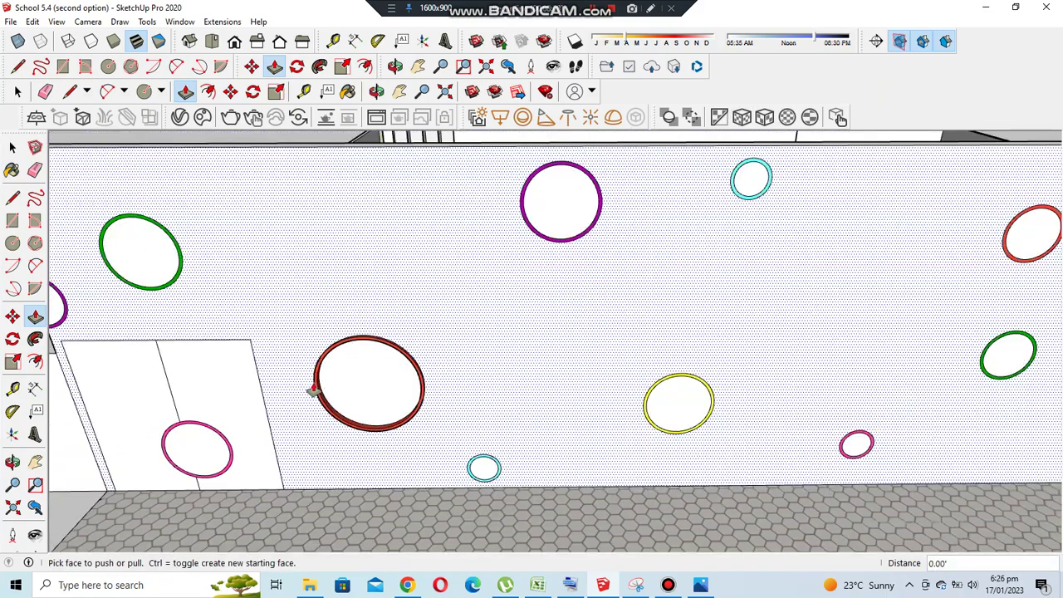
pyautogui.moveTo(371, 442)
pyautogui.mouseDown(button='middle')
pyautogui.moveTo(411, 338)
pyautogui.moveTo(369, 399)
pyautogui.moveTo(432, 392)
pyautogui.mouseUp(button='middle')
pyautogui.scroll(4, 373, 384)
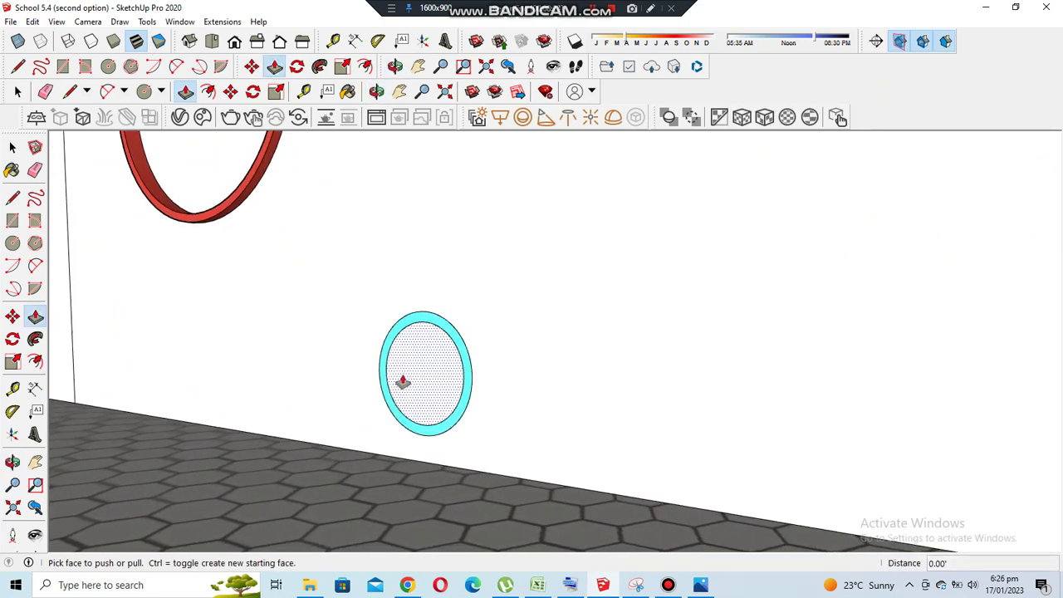
pyautogui.click(404, 389)
pyautogui.click(249, 186)
# Zoom in and out along the wall to inspect each coloured ring
pyautogui.scroll(-2, 344, 435)
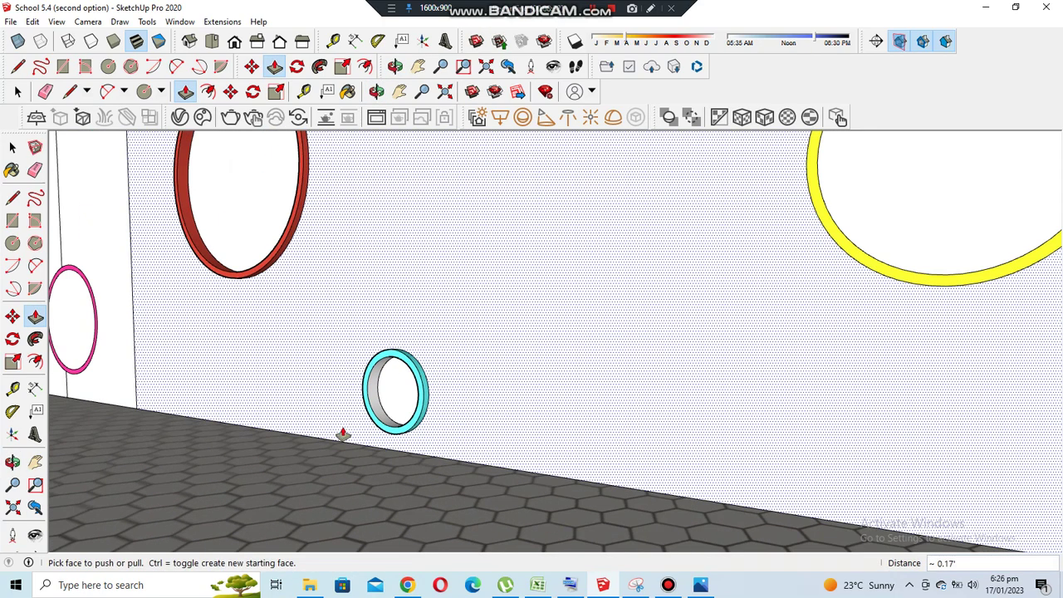
pyautogui.scroll(-2, 190, 375)
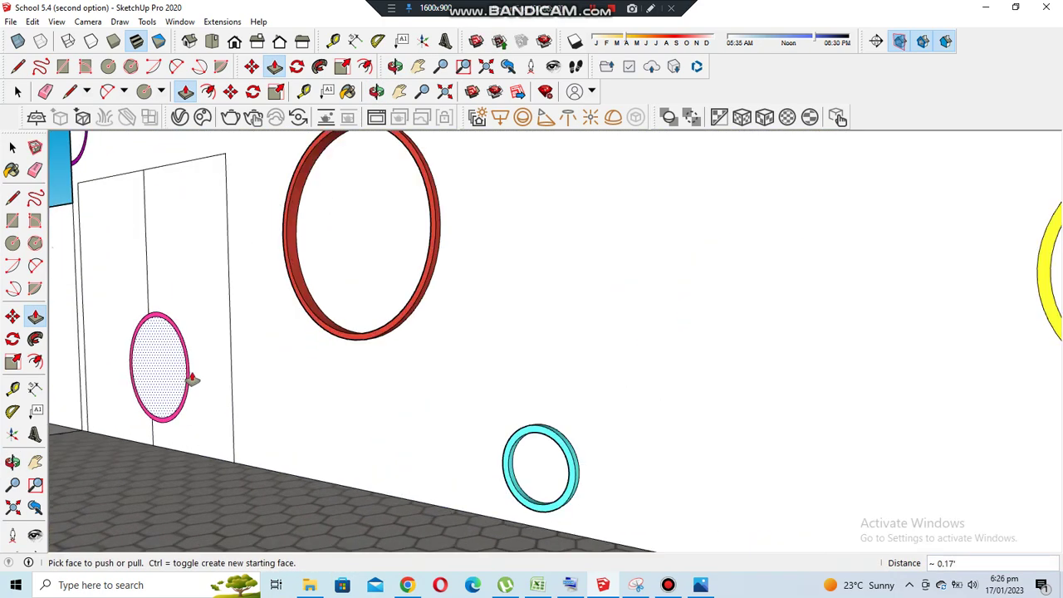
pyautogui.scroll(-2, 157, 247)
pyautogui.scroll(3, 173, 244)
pyautogui.scroll(3, 97, 361)
pyautogui.scroll(-3, 97, 361)
pyautogui.scroll(-2, 485, 240)
pyautogui.scroll(-1, 349, 290)
pyautogui.scroll(3, 477, 198)
pyautogui.scroll(-1, 363, 228)
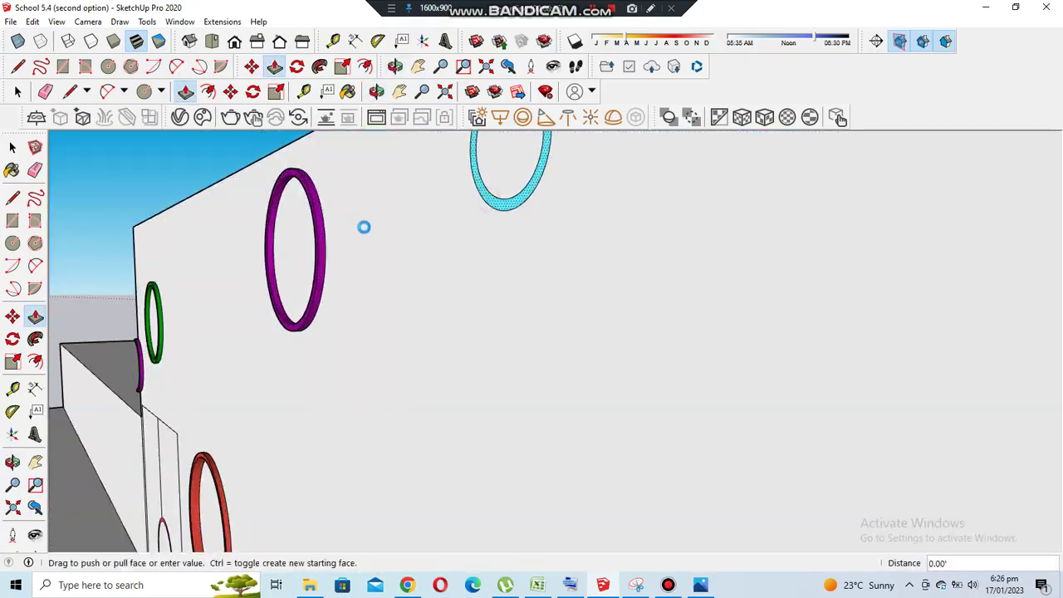
pyautogui.scroll(-2, 329, 241)
pyautogui.scroll(-2, 302, 487)
pyautogui.scroll(3, 376, 434)
pyautogui.scroll(3, 377, 434)
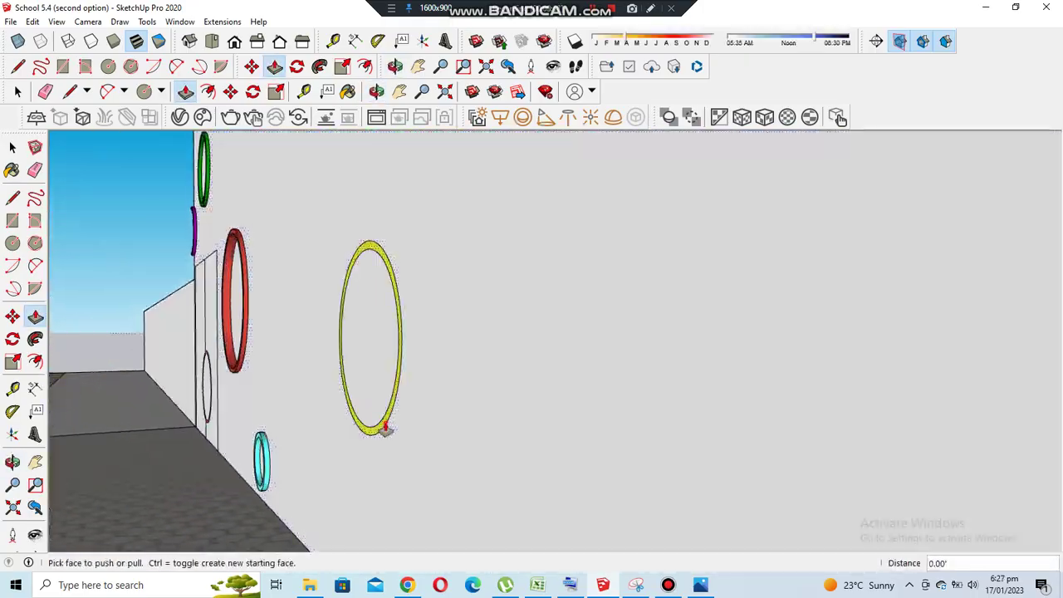
pyautogui.scroll(-3, 372, 420)
pyautogui.scroll(-3, 435, 379)
pyautogui.scroll(3, 515, 308)
pyautogui.scroll(-3, 429, 396)
pyautogui.scroll(3, 455, 189)
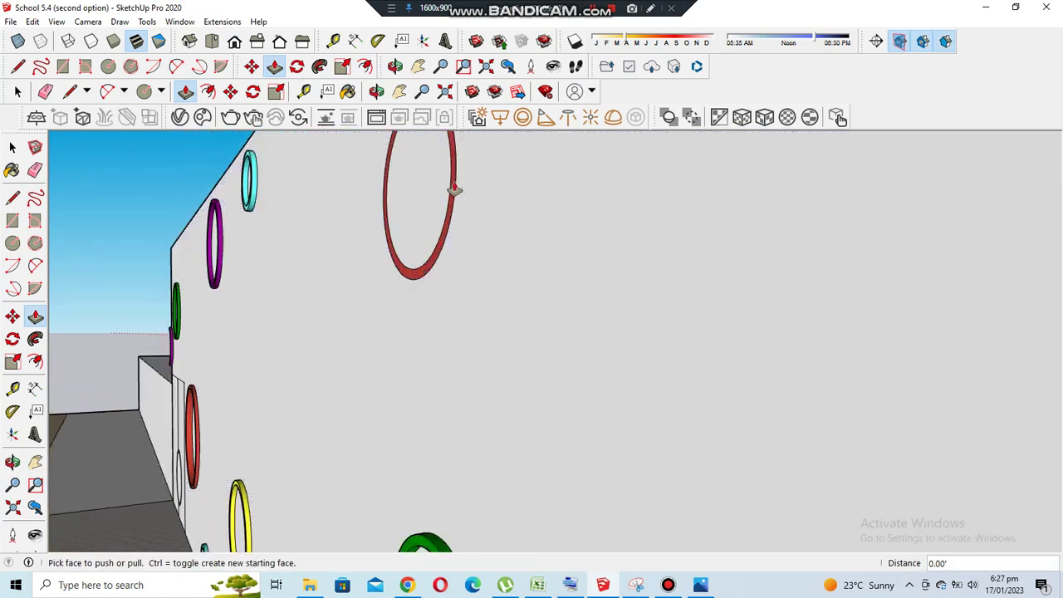
pyautogui.scroll(-3, 537, 477)
pyautogui.scroll(1, 499, 432)
pyautogui.scroll(-2, 548, 271)
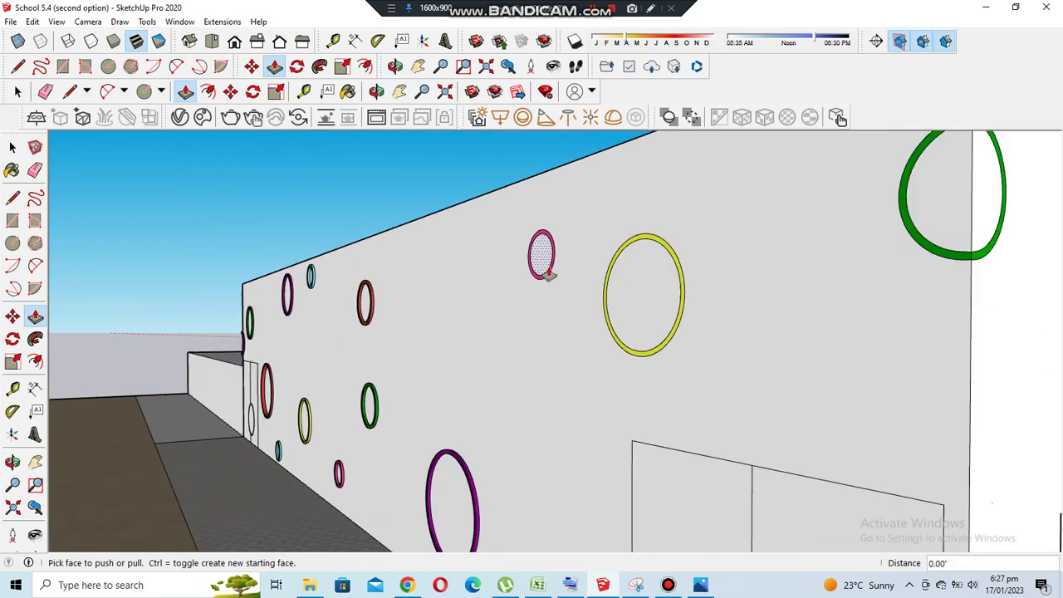
pyautogui.scroll(4, 554, 271)
pyautogui.scroll(-3, 499, 332)
pyautogui.scroll(3, 783, 309)
pyautogui.scroll(-1, 736, 328)
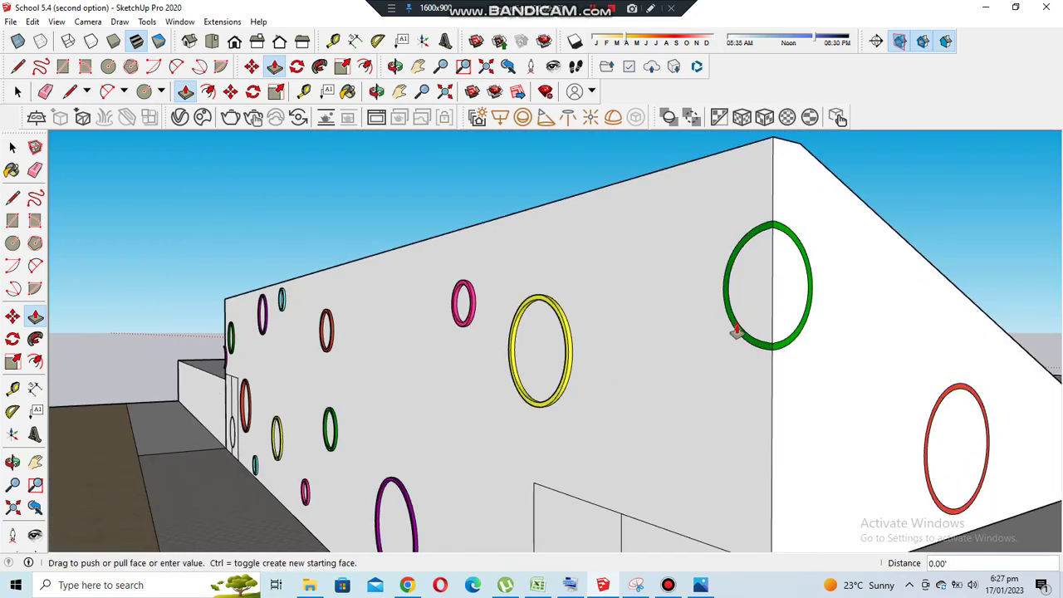
pyautogui.scroll(-3, 809, 387)
pyautogui.scroll(3, 682, 512)
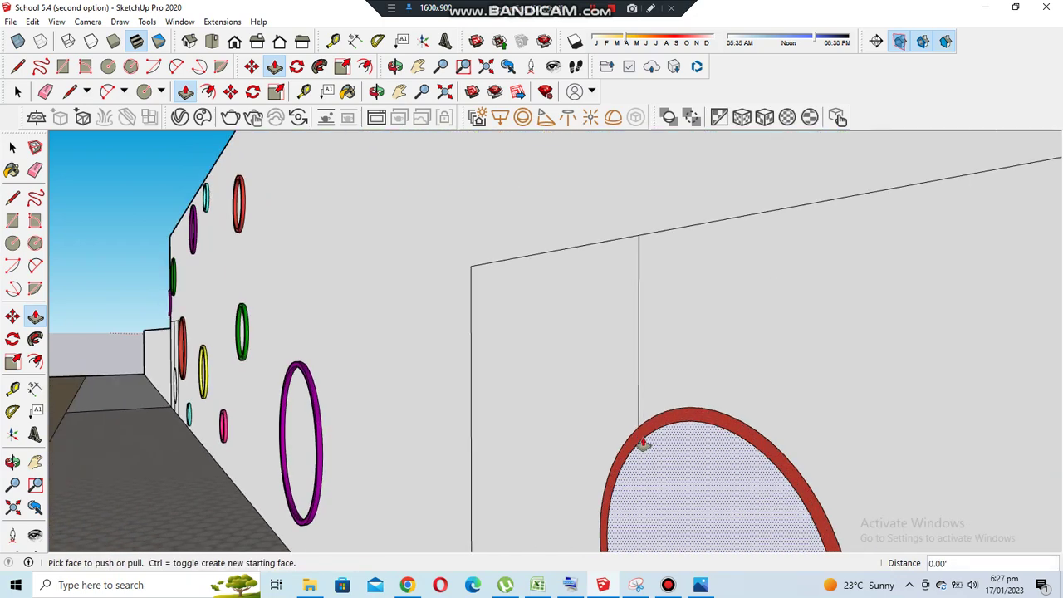
# Face the front wall head-on and start a straight line at the wall's foot
pyautogui.moveTo(643, 441)
pyautogui.mouseDown(button='middle')
pyautogui.moveTo(845, 420)
pyautogui.moveTo(819, 360)
pyautogui.moveTo(606, 404)
pyautogui.mouseUp(button='middle')
pyautogui.scroll(2, 415, 462)
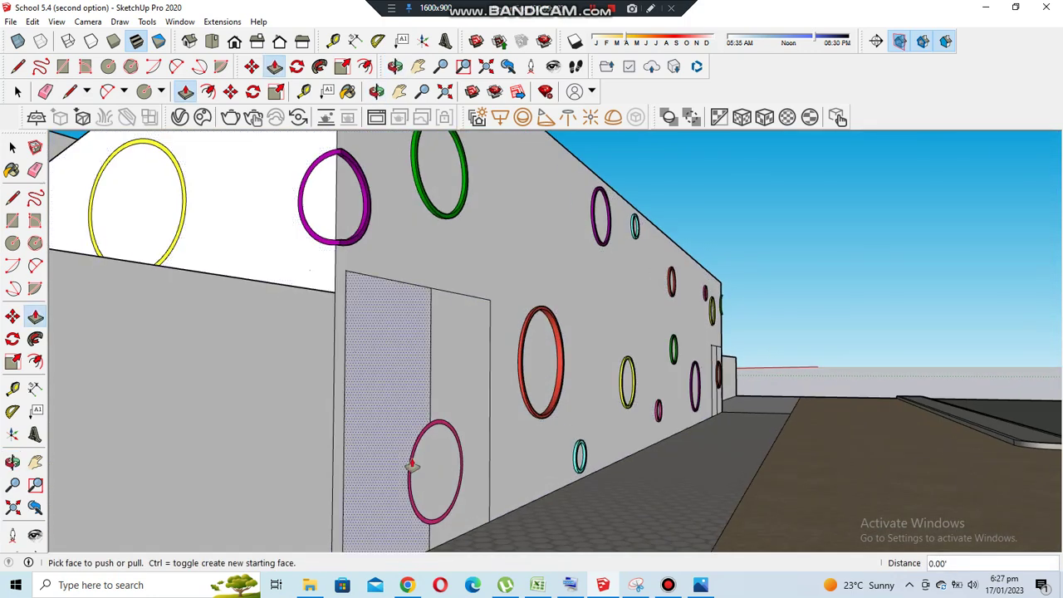
pyautogui.scroll(2, 570, 504)
pyautogui.scroll(2, 374, 245)
pyautogui.scroll(-1, 373, 245)
pyautogui.moveTo(373, 245); pyautogui.dragTo(560, 427, button='middle')
pyautogui.press('l')
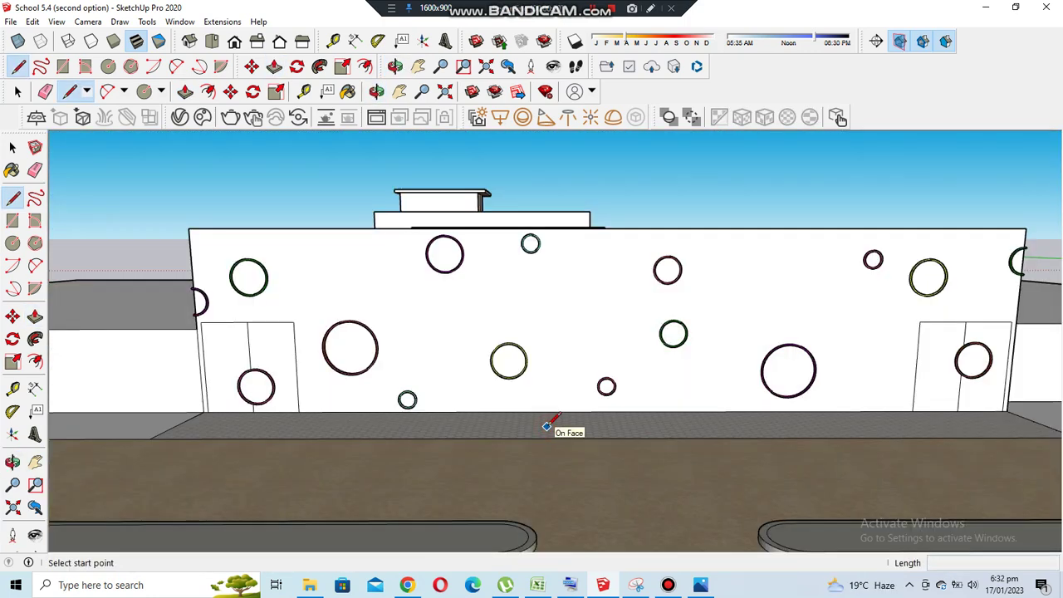
pyautogui.scroll(1, 474, 375)
pyautogui.scroll(2, 164, 247)
pyautogui.click(164, 248)
pyautogui.scroll(-2, 178, 432)
pyautogui.scroll(-1, 806, 375)
pyautogui.scroll(3, 789, 415)
pyautogui.click(376, 91)
pyautogui.scroll(-3, 373, 332)
pyautogui.scroll(1, 344, 308)
pyautogui.scroll(1, 344, 308)
pyautogui.scroll(1, 505, 372)
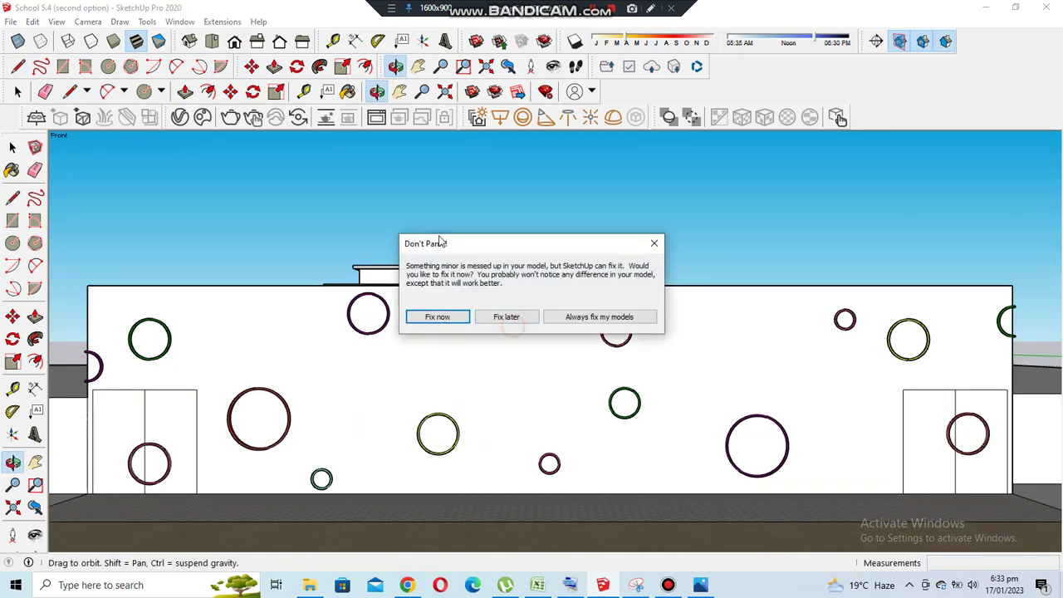
# Paint the centres of three coloured rings with the Paint Bucket, including grey
pyautogui.press('b')
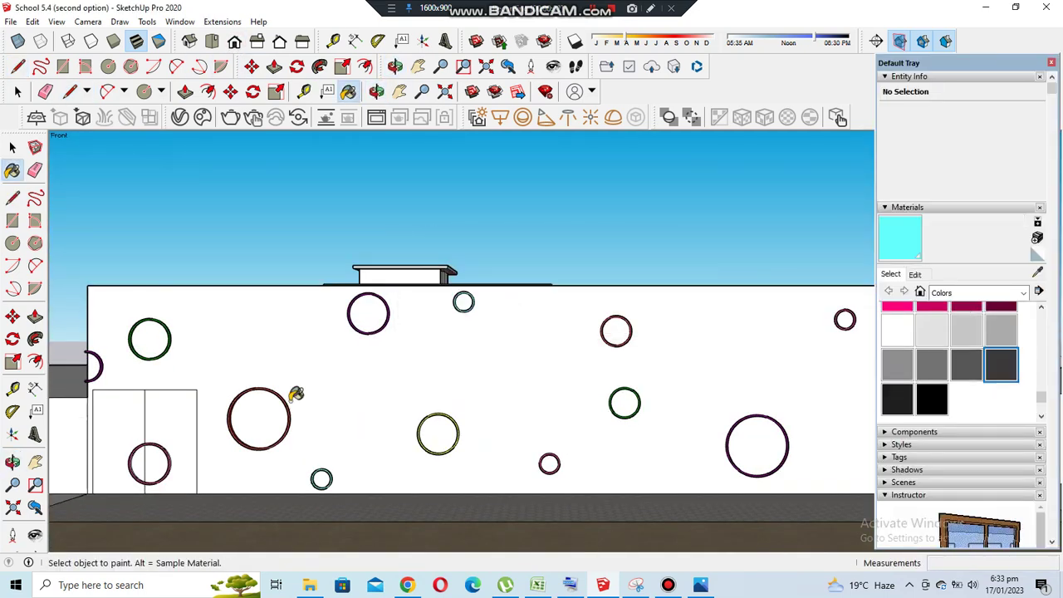
pyautogui.scroll(-1, 476, 413)
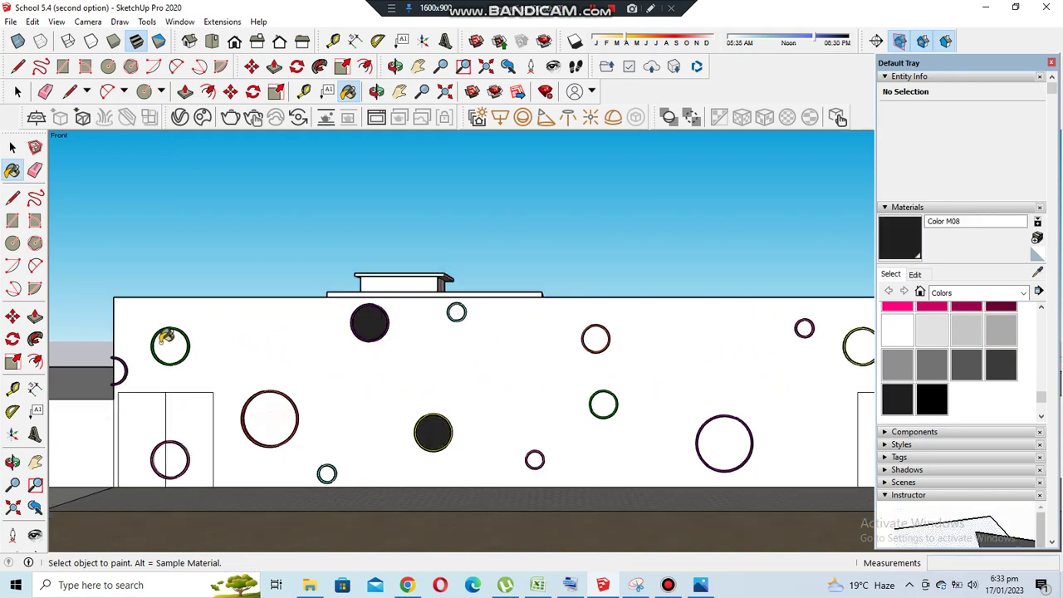
pyautogui.click(169, 345)
pyautogui.click(270, 418)
pyautogui.scroll(-1, 270, 418)
pyautogui.scroll(1, 540, 424)
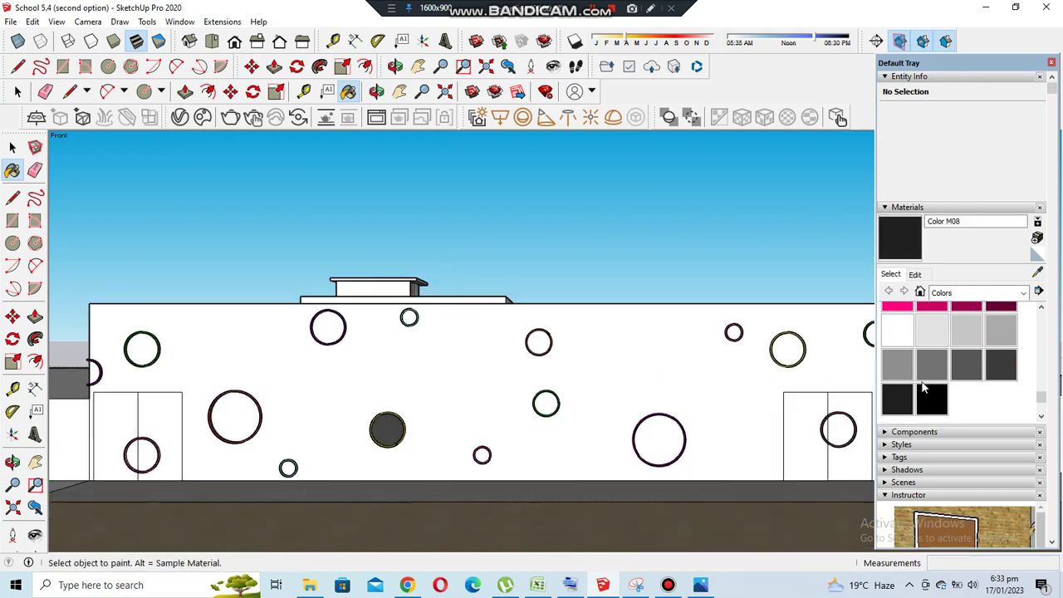
pyautogui.scroll(1, 324, 376)
pyautogui.click(329, 322)
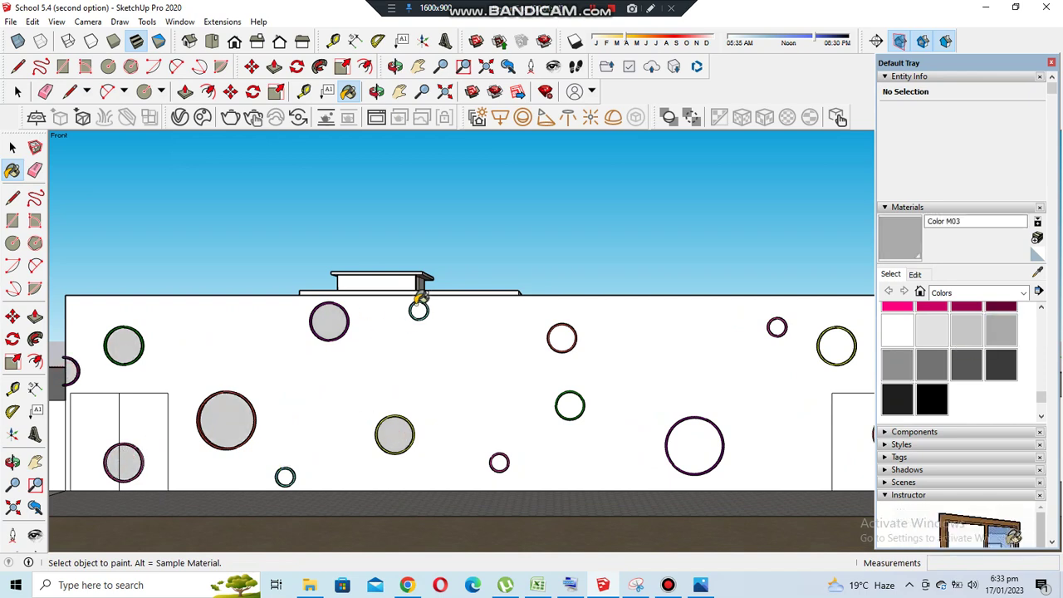
# Edit the grey Color M03 material's colour and review the wall in perspective
pyautogui.scroll(-1, 286, 475)
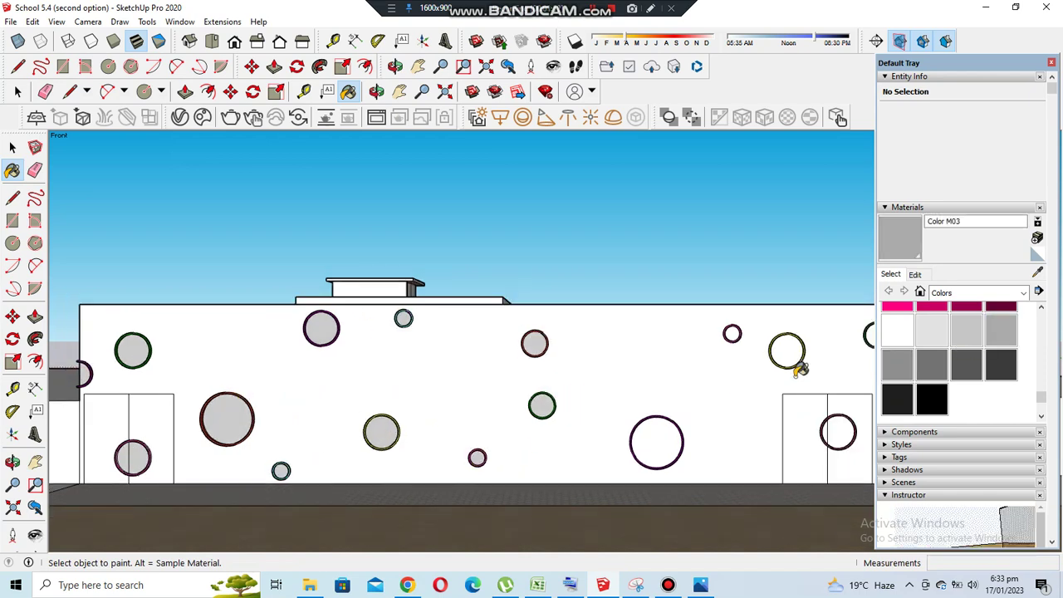
pyautogui.scroll(-1, 653, 399)
pyautogui.scroll(3, 576, 270)
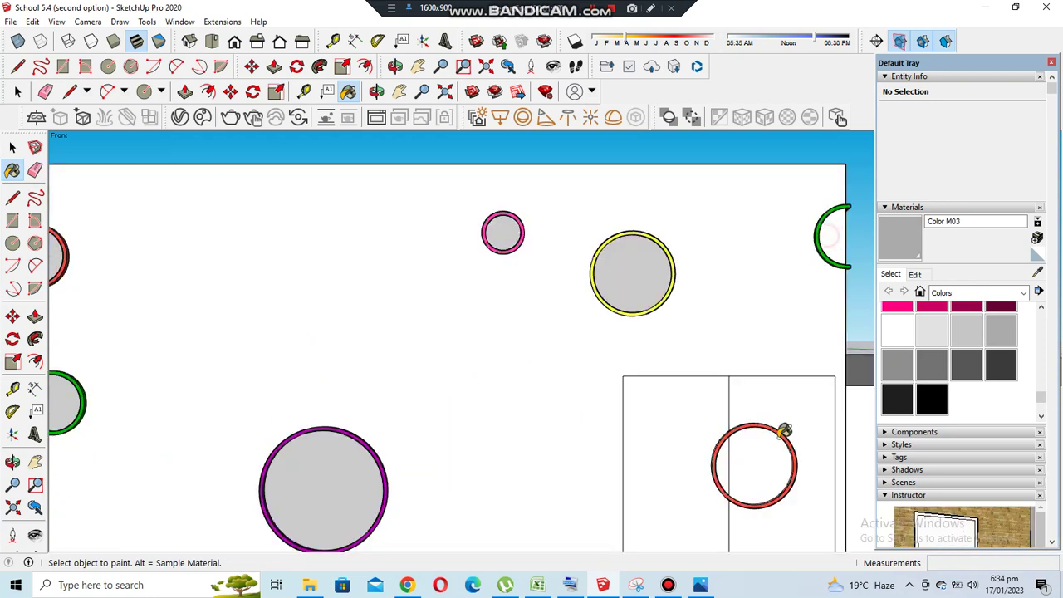
pyautogui.scroll(-3, 506, 363)
pyautogui.moveTo(677, 430)
pyautogui.mouseDown(button='middle')
pyautogui.moveTo(593, 341)
pyautogui.moveTo(634, 373)
pyautogui.mouseUp(button='middle')
pyautogui.scroll(2, 802, 313)
pyautogui.moveTo(801, 312); pyautogui.dragTo(546, 434, button='middle')
pyautogui.scroll(3, 546, 435)
pyautogui.click(914, 274)
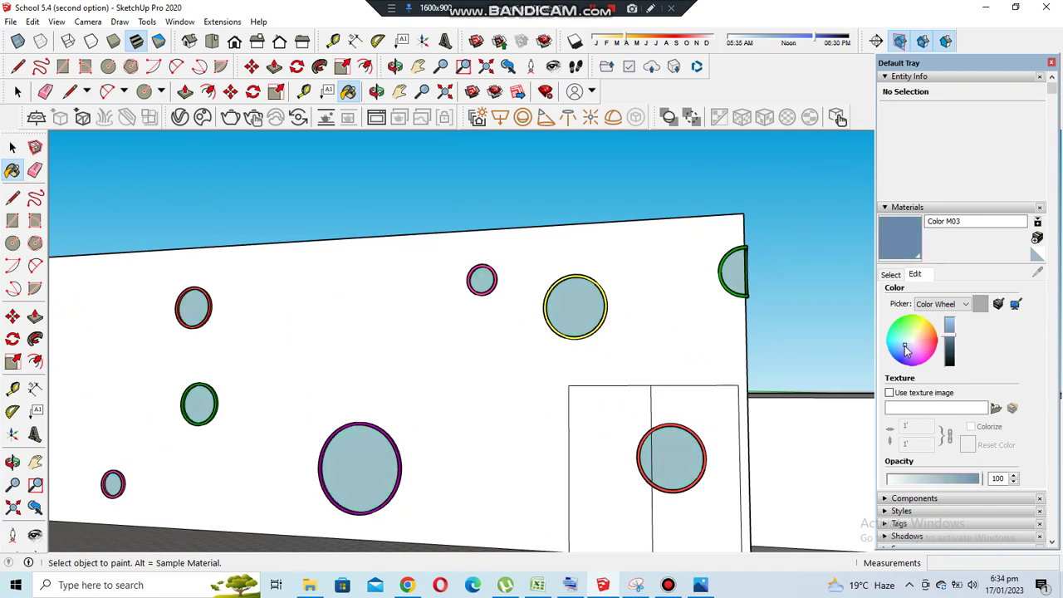
pyautogui.moveTo(540, 364); pyautogui.dragTo(507, 380, button='middle')
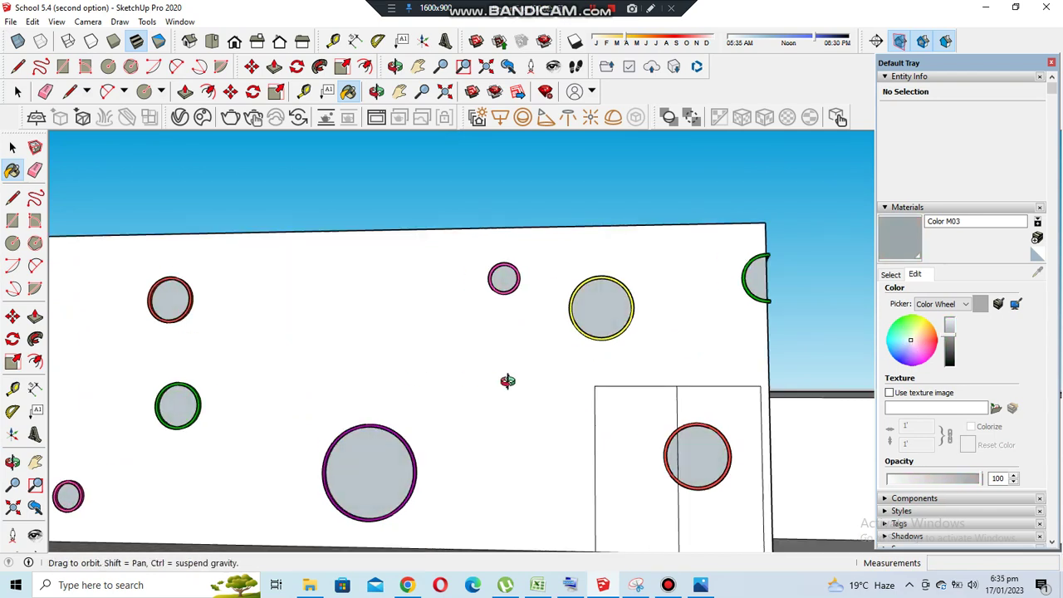
pyautogui.scroll(-3, 603, 371)
pyautogui.moveTo(598, 360)
pyautogui.mouseDown(button='middle')
pyautogui.moveTo(529, 372)
pyautogui.moveTo(353, 434)
pyautogui.moveTo(457, 363)
pyautogui.moveTo(416, 333)
pyautogui.moveTo(498, 358)
pyautogui.mouseUp(button='middle')
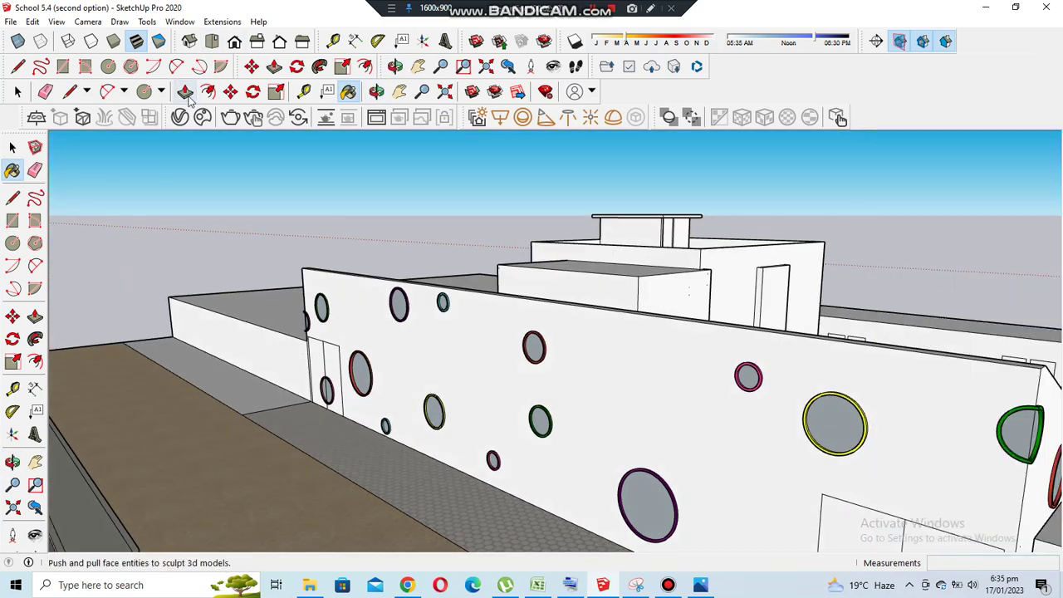
# Push the purple circle's centre into the wall with Push/Pull
pyautogui.click(186, 91)
pyautogui.scroll(3, 423, 324)
pyautogui.moveTo(423, 324); pyautogui.dragTo(434, 357, button='middle')
pyautogui.click(434, 356)
pyautogui.scroll(-2, 351, 297)
# Orbit around the building to review the wall and courtyard
pyautogui.moveTo(352, 296); pyautogui.dragTo(808, 376, button='middle')
pyautogui.scroll(-3, 809, 377)
pyautogui.moveTo(634, 404); pyautogui.dragTo(502, 336, button='middle')
pyautogui.scroll(4, 501, 337)
pyautogui.scroll(-3, 502, 337)
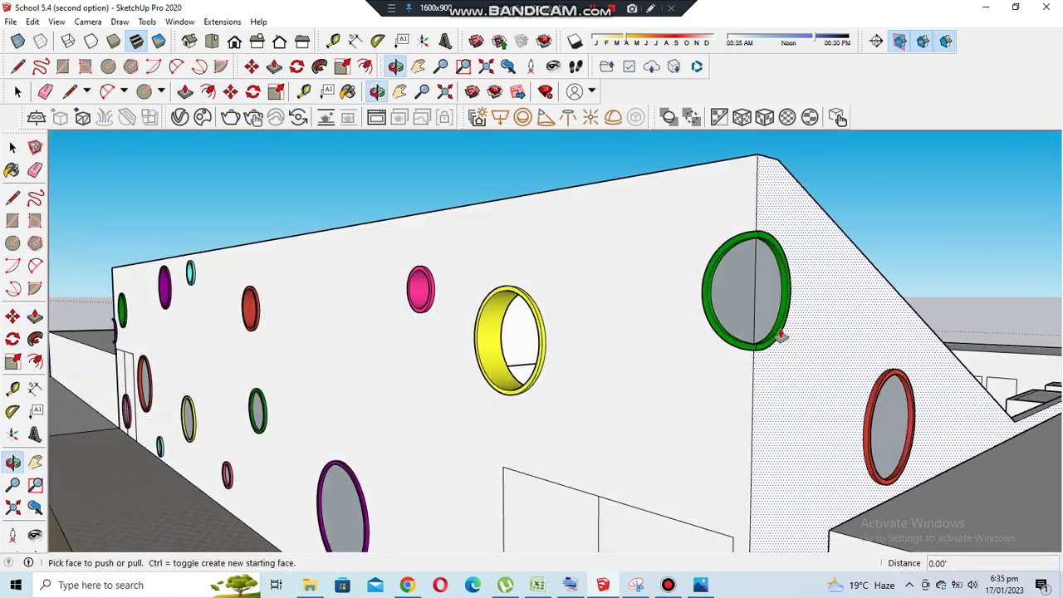
pyautogui.moveTo(773, 333); pyautogui.dragTo(454, 529, button='middle')
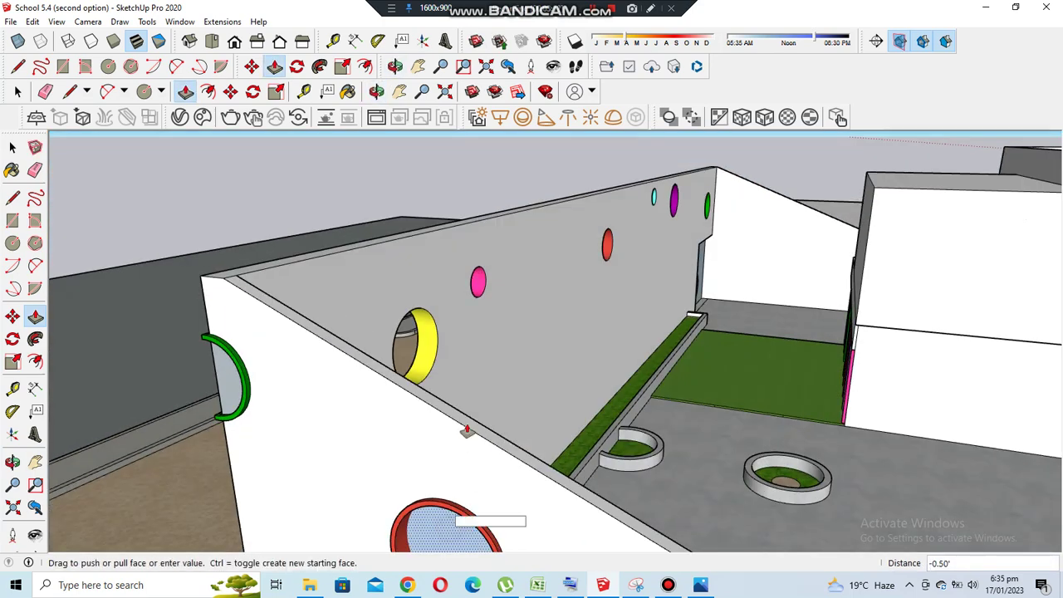
pyautogui.moveTo(525, 384); pyautogui.dragTo(641, 351, button='middle')
pyautogui.scroll(-3, 518, 373)
pyautogui.moveTo(517, 373); pyautogui.dragTo(351, 366, button='middle')
pyautogui.scroll(3, 324, 475)
# Grab the yellow ring's centre to push it through the long wall
pyautogui.click(324, 475)
pyautogui.scroll(1, 355, 426)
pyautogui.moveTo(343, 422)
pyautogui.mouseDown(button='middle')
pyautogui.moveTo(630, 425)
pyautogui.moveTo(487, 408)
pyautogui.mouseUp(button='middle')
pyautogui.scroll(-2, 600, 412)
pyautogui.scroll(3, 487, 408)
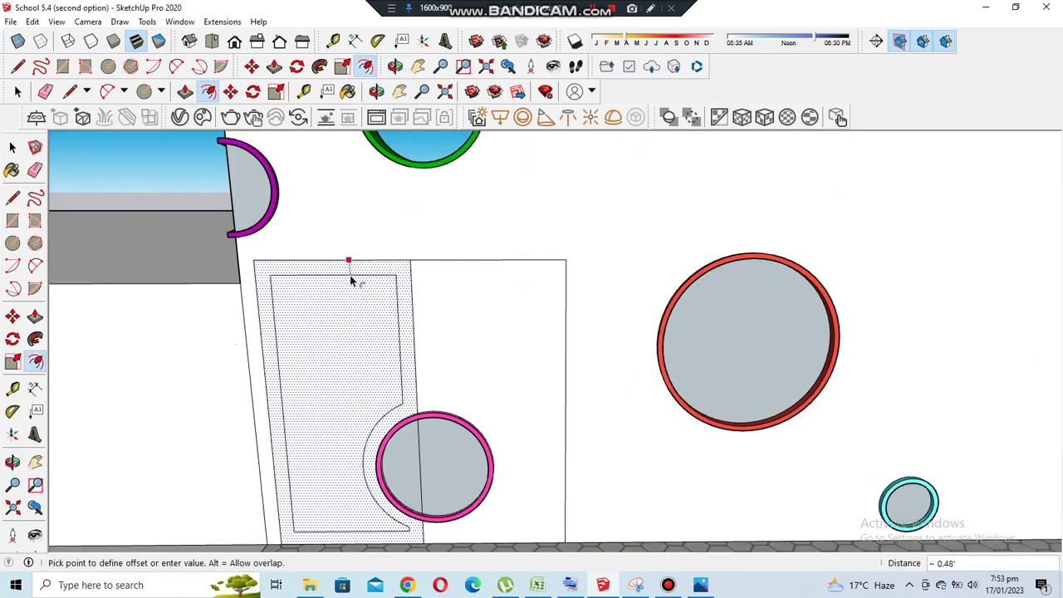
# Draw vertical lines on the gate, including one down its right side to the foot
pyautogui.press('Escape')
pyautogui.scroll(3, 253, 256)
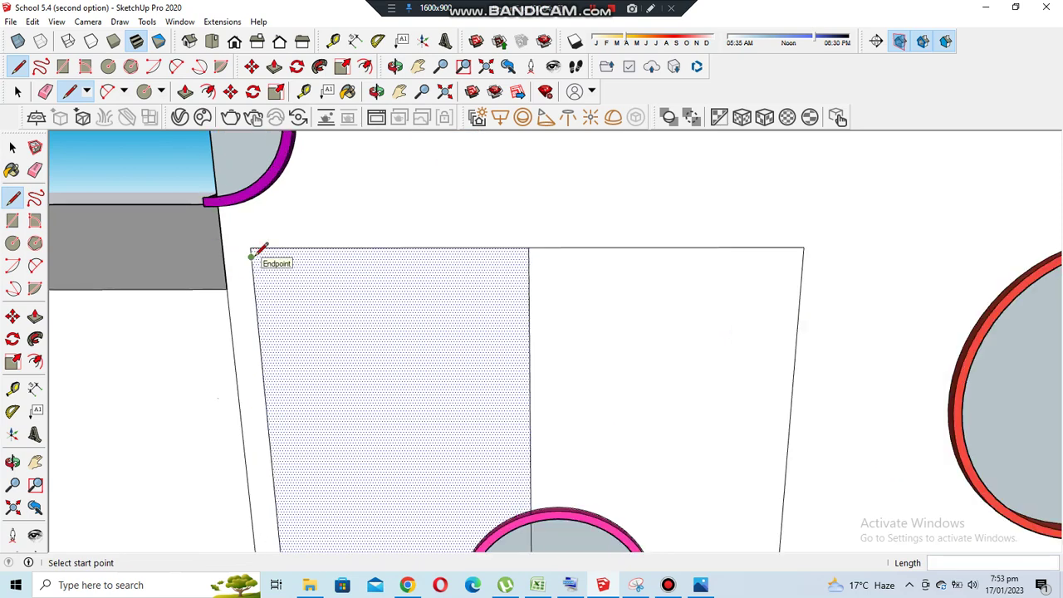
pyautogui.scroll(-3, 260, 258)
pyautogui.scroll(1, 316, 498)
pyautogui.click(313, 490)
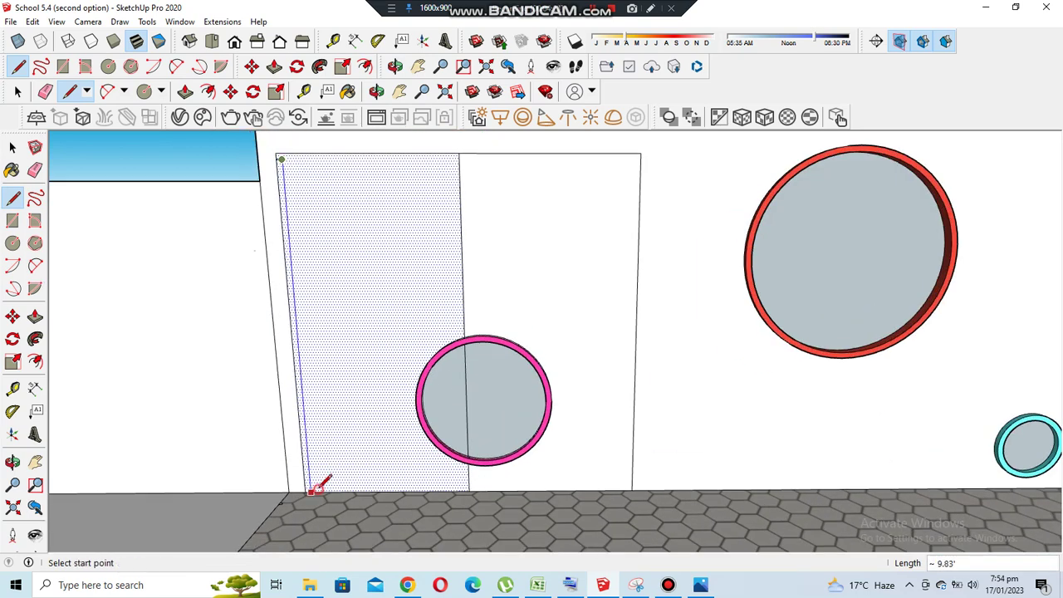
pyautogui.click(640, 169)
pyautogui.scroll(2, 648, 154)
pyautogui.click(632, 150)
pyautogui.scroll(-2, 636, 465)
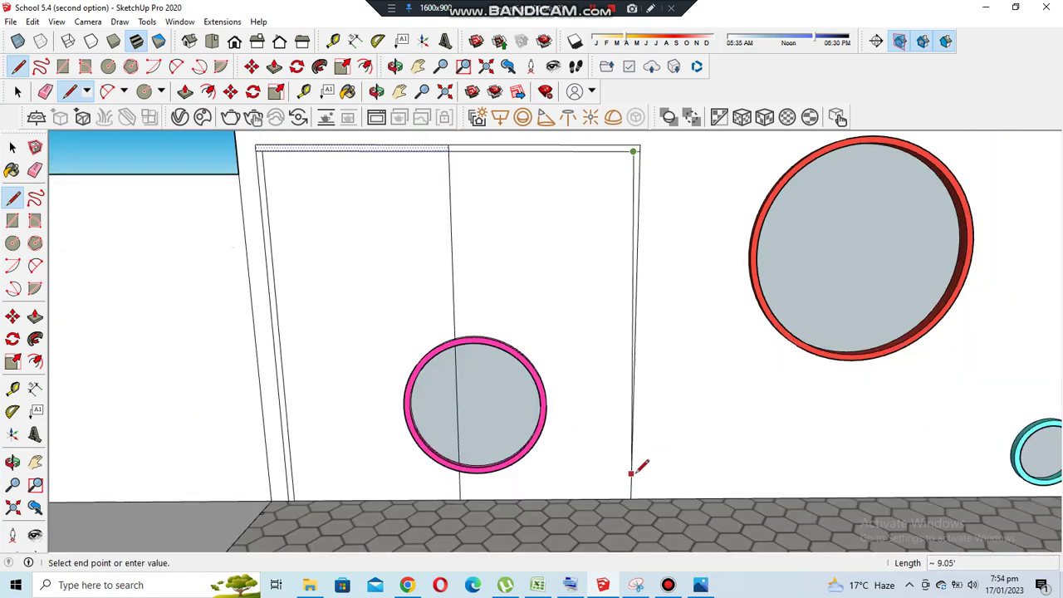
pyautogui.click(623, 503)
pyautogui.scroll(1, 587, 527)
# Zoom and orbit out to view the whole building
pyautogui.press('e')
pyautogui.scroll(-1, 333, 251)
pyautogui.scroll(2, 316, 246)
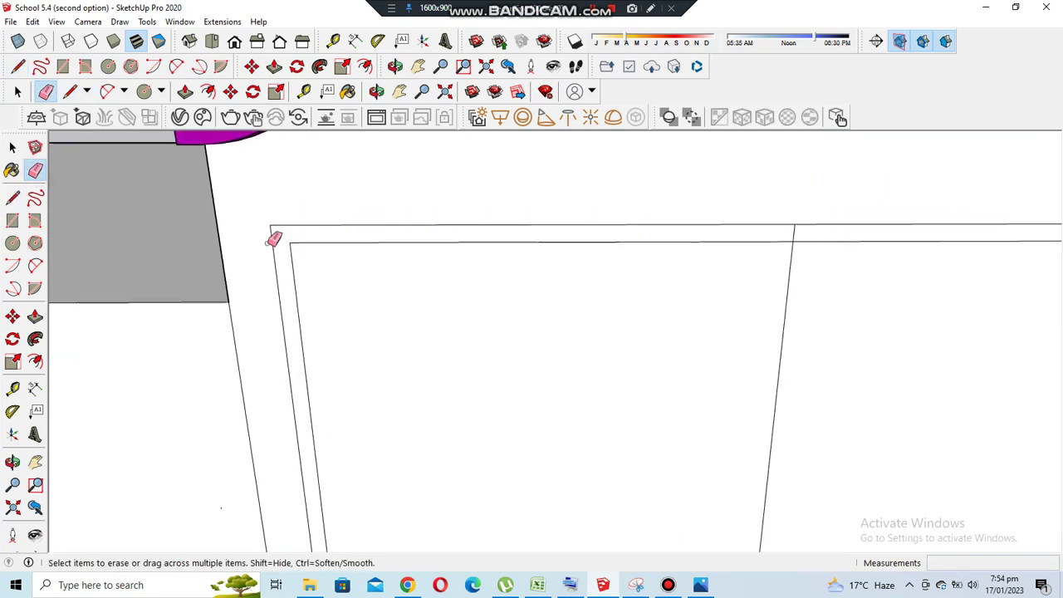
pyautogui.scroll(1, 610, 238)
pyautogui.scroll(1, 795, 247)
pyautogui.scroll(-2, 541, 333)
pyautogui.scroll(-2, 542, 332)
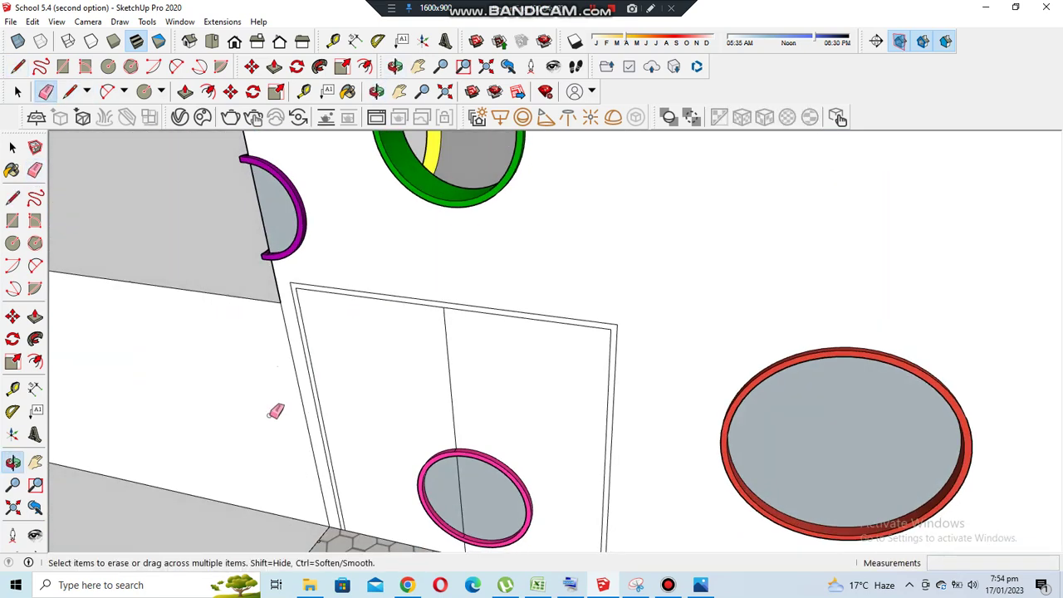
pyautogui.press('p')
pyautogui.scroll(-1, 471, 244)
pyautogui.scroll(2, 384, 487)
pyautogui.moveTo(428, 197); pyautogui.dragTo(499, 254, button='middle')
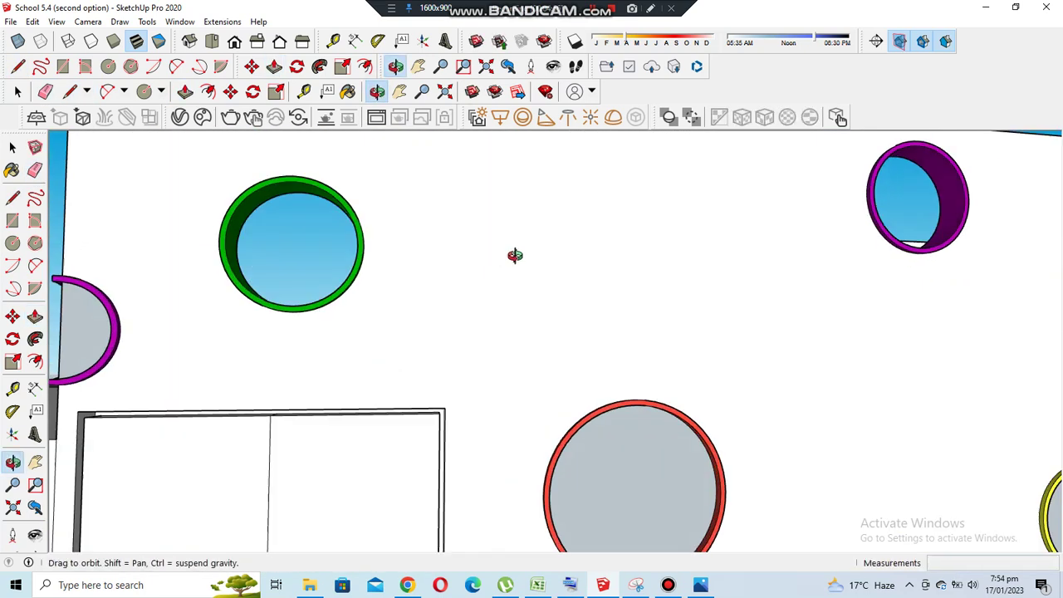
pyautogui.scroll(-3, 503, 346)
pyautogui.scroll(-2, 399, 399)
pyautogui.scroll(-3, 633, 459)
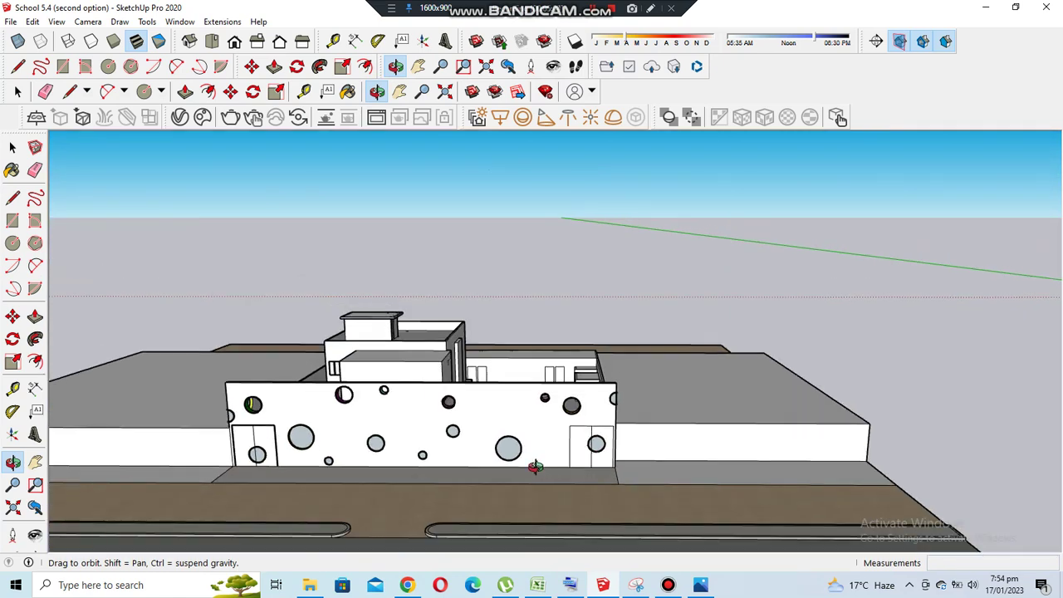
pyautogui.scroll(2, 633, 459)
pyautogui.scroll(4, 633, 460)
# Draw an edge across the top of the door opening
pyautogui.click(13, 197)
pyautogui.scroll(3, 482, 272)
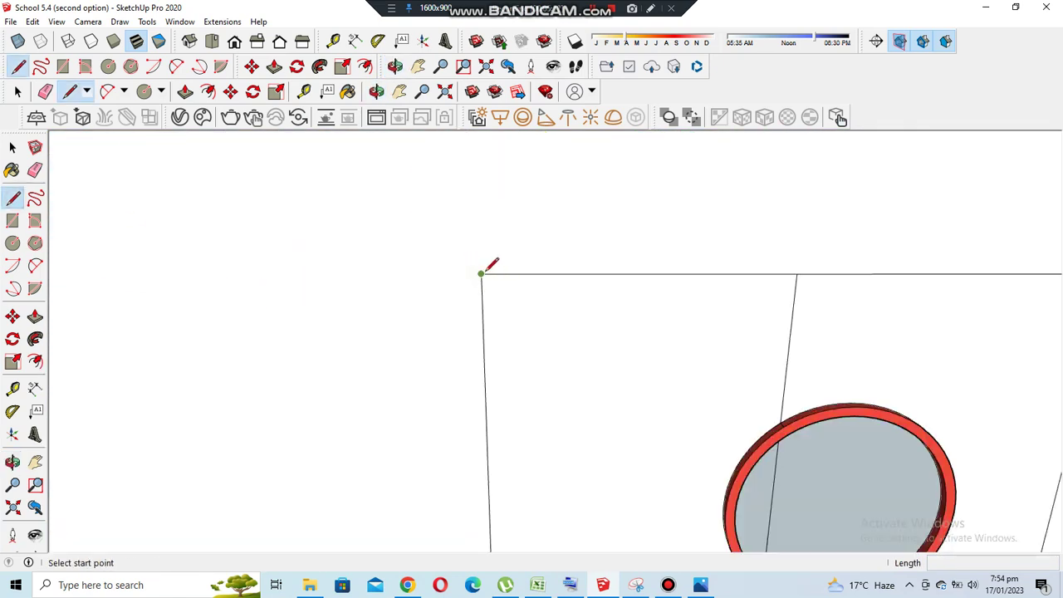
pyautogui.scroll(-2, 357, 278)
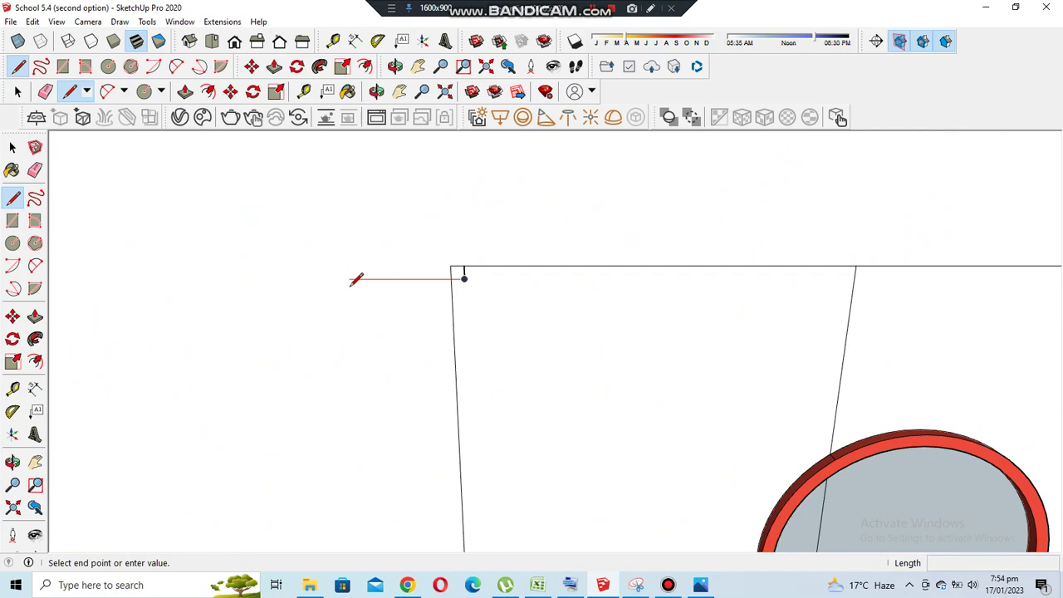
pyautogui.scroll(-2, 812, 297)
pyautogui.scroll(1, 848, 262)
pyautogui.click(847, 263)
pyautogui.press('space')
pyautogui.scroll(-3, 848, 263)
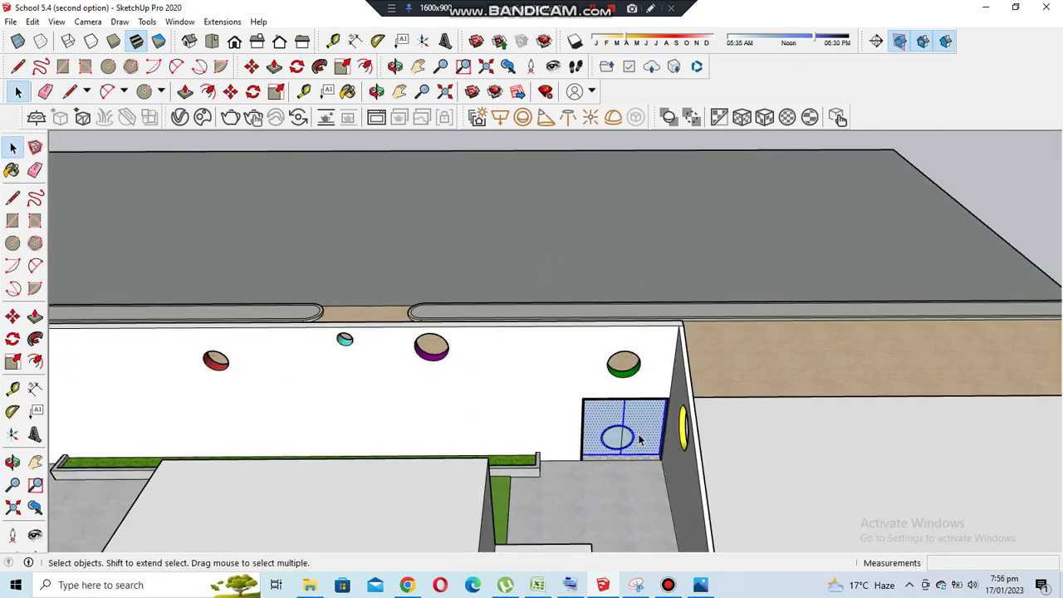
# Select the door panel face with its edges and nudge it slightly into place
pyautogui.doubleClick(584, 410)
pyautogui.scroll(3, 584, 411)
pyautogui.scroll(2, 592, 404)
pyautogui.scroll(-4, 629, 368)
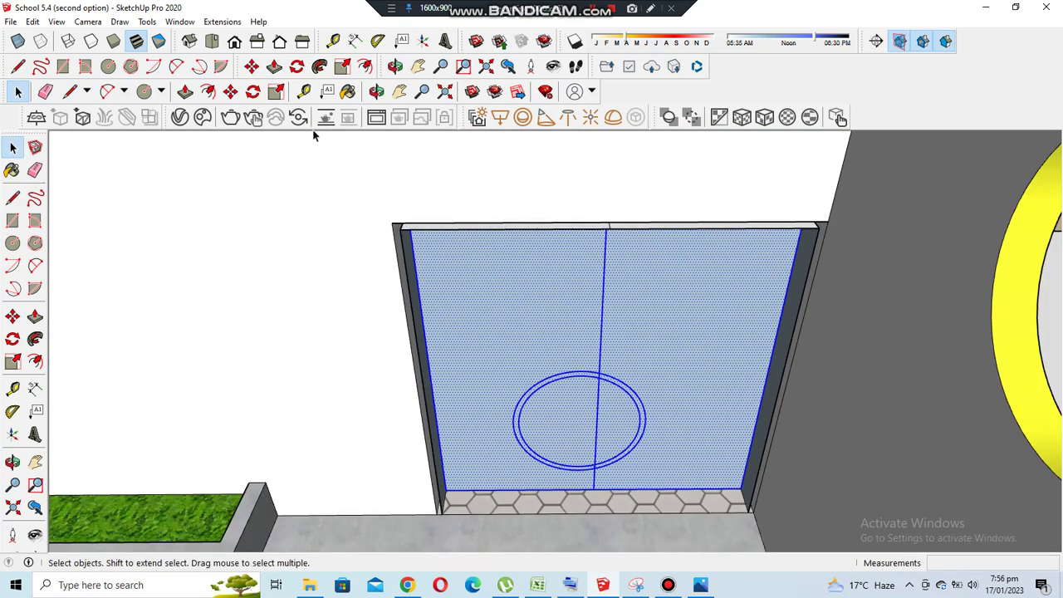
pyautogui.press('m')
pyautogui.scroll(4, 306, 445)
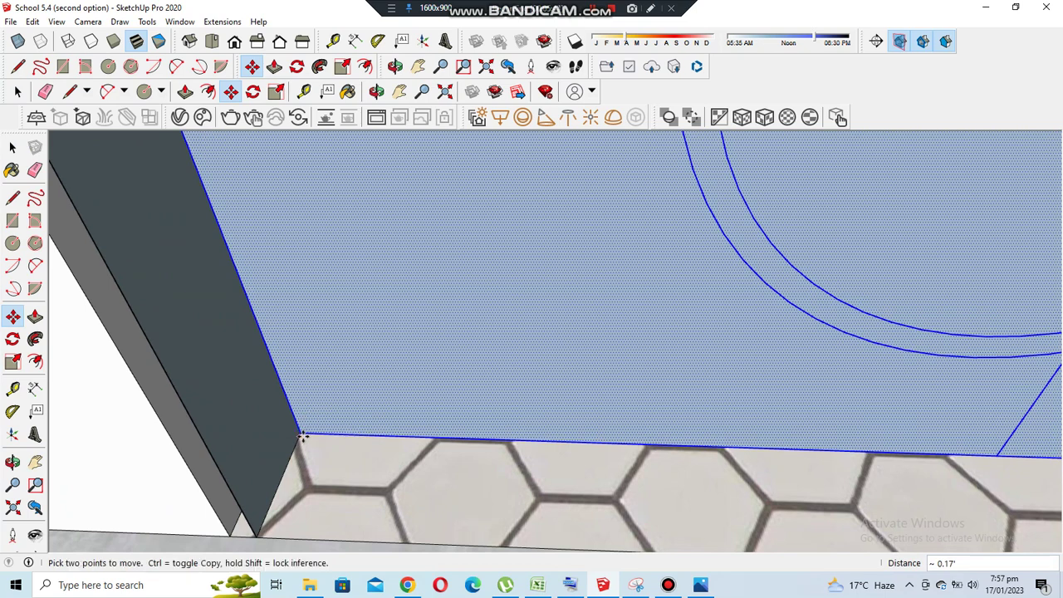
pyautogui.scroll(-3, 255, 525)
pyautogui.scroll(3, 889, 494)
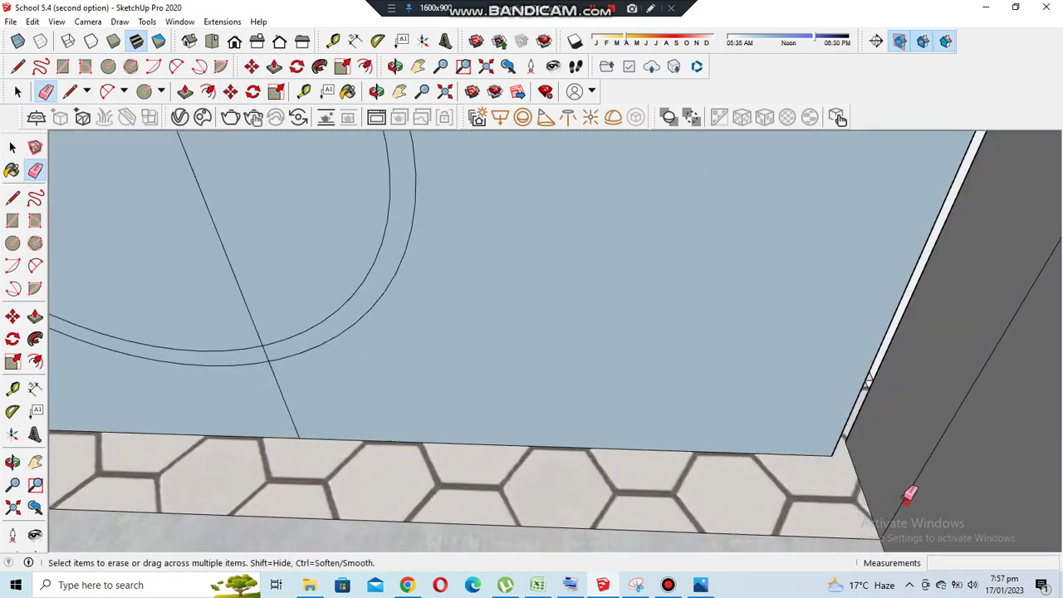
pyautogui.scroll(-3, 913, 499)
pyautogui.scroll(3, 423, 311)
pyautogui.scroll(-2, 426, 356)
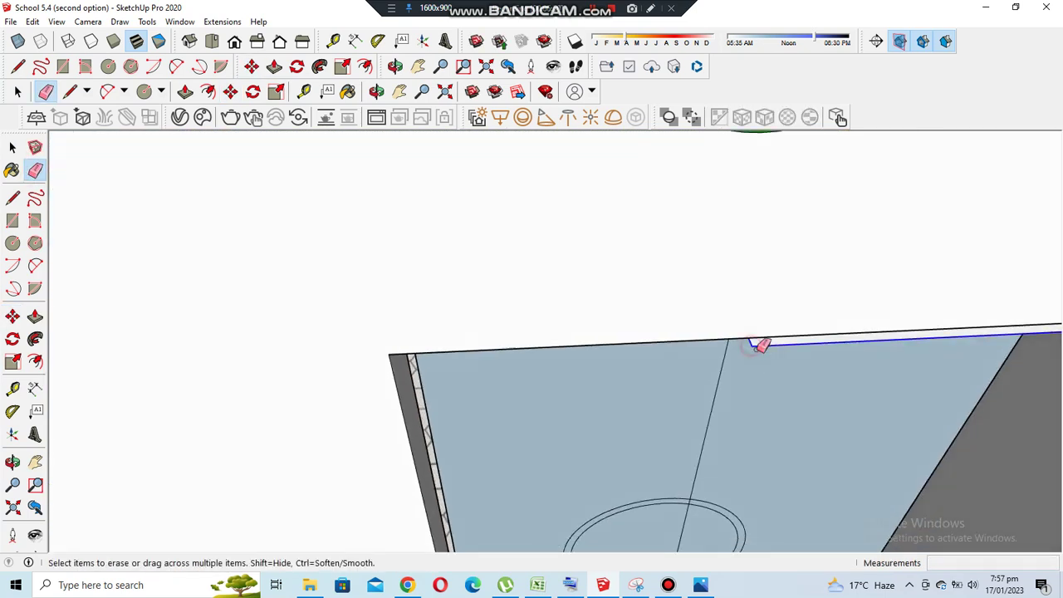
pyautogui.scroll(1, 926, 352)
pyautogui.scroll(-3, 925, 351)
# Paint the ring on the door pink with Color L04
pyautogui.press('b')
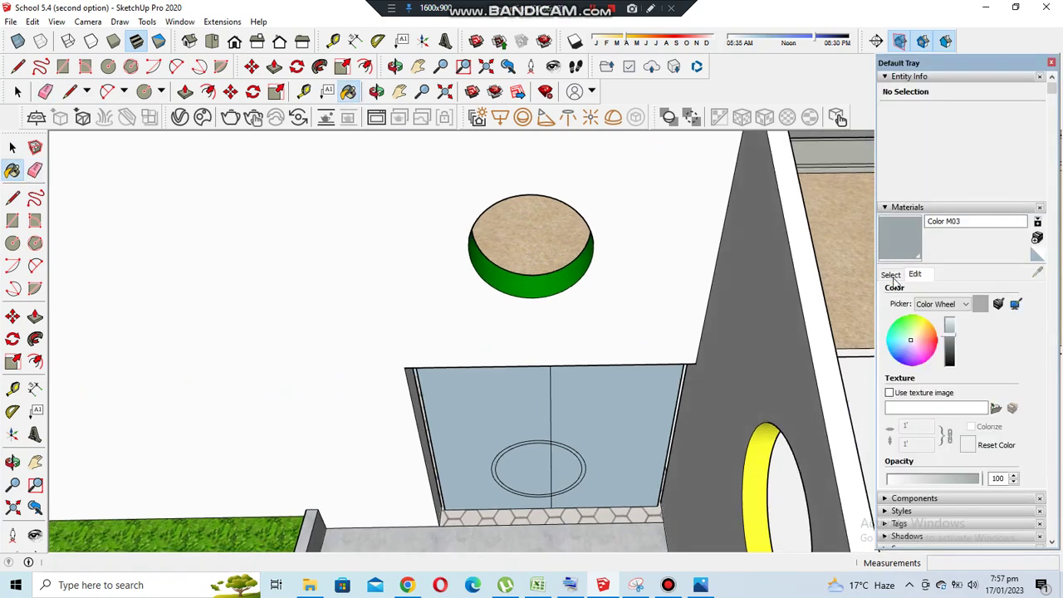
pyautogui.scroll(3, 563, 478)
pyautogui.moveTo(565, 399)
pyautogui.mouseDown(button='middle')
pyautogui.moveTo(463, 438)
pyautogui.moveTo(612, 446)
pyautogui.mouseUp(button='middle')
pyautogui.keyDown('alt'); pyautogui.click(499, 440); pyautogui.keyUp('alt')
pyautogui.scroll(5, 525, 449)
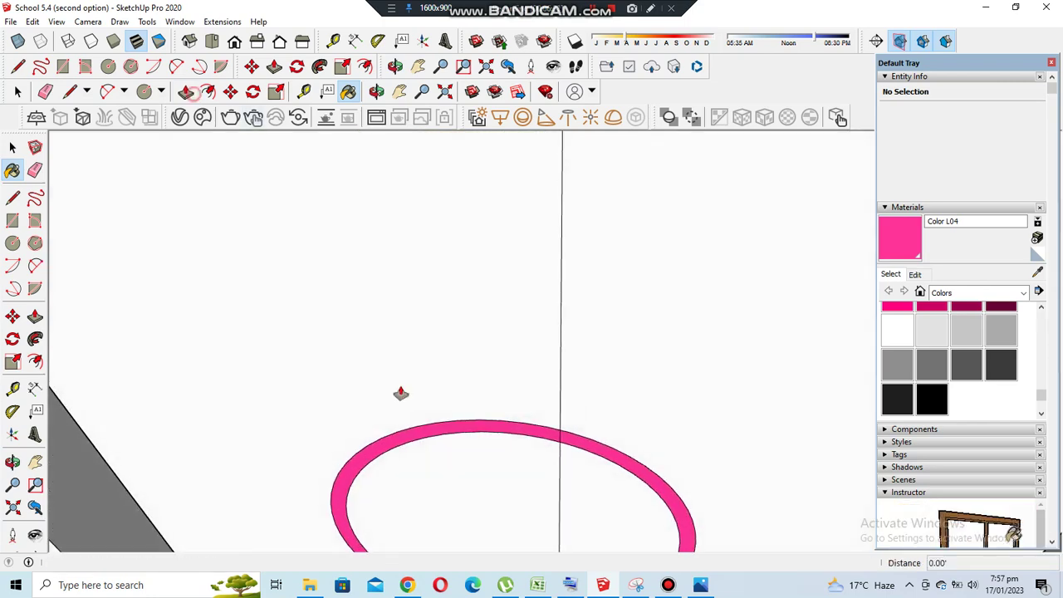
pyautogui.moveTo(400, 394); pyautogui.dragTo(546, 444, button='middle')
pyautogui.scroll(-5, 546, 444)
# Push/pull the pink ring face outward from the door
pyautogui.press('p')
pyautogui.moveTo(576, 297); pyautogui.dragTo(565, 417, button='middle')
pyautogui.click(184, 92)
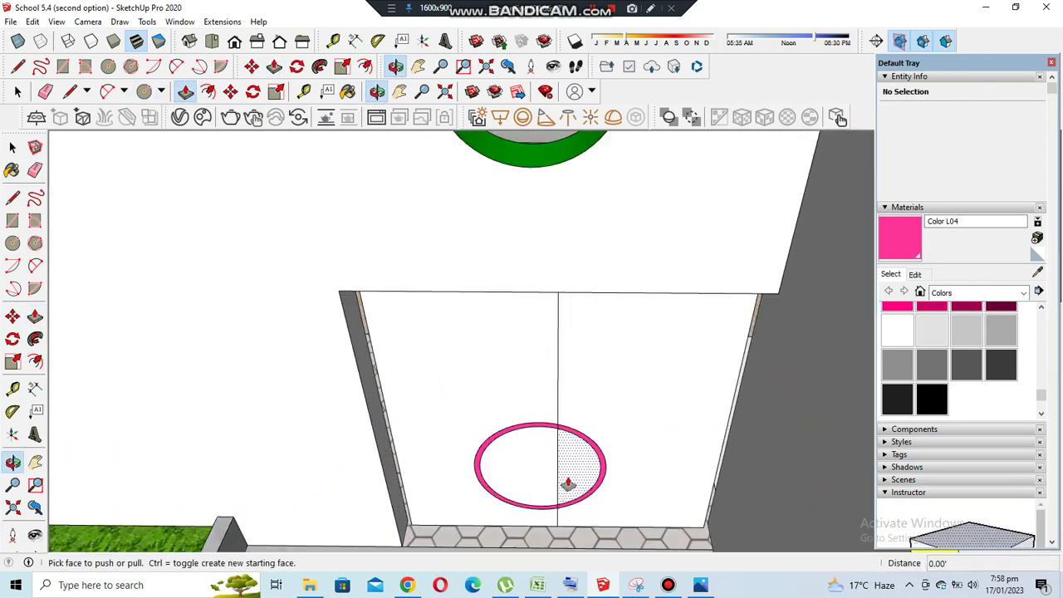
pyautogui.scroll(3, 565, 475)
pyautogui.scroll(-5, 604, 494)
pyautogui.scroll(3, 601, 452)
pyautogui.scroll(3, 619, 499)
pyautogui.scroll(-4, 623, 486)
pyautogui.scroll(6, 569, 415)
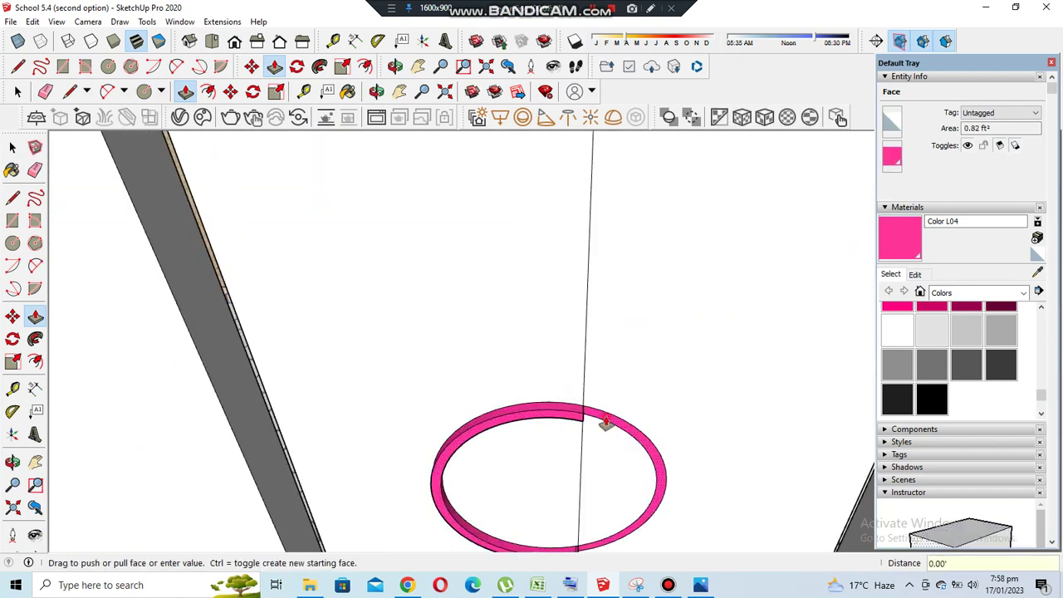
pyautogui.scroll(-3, 606, 424)
pyautogui.moveTo(605, 424); pyautogui.dragTo(695, 418, button='middle')
pyautogui.scroll(-4, 696, 418)
pyautogui.scroll(2, 496, 417)
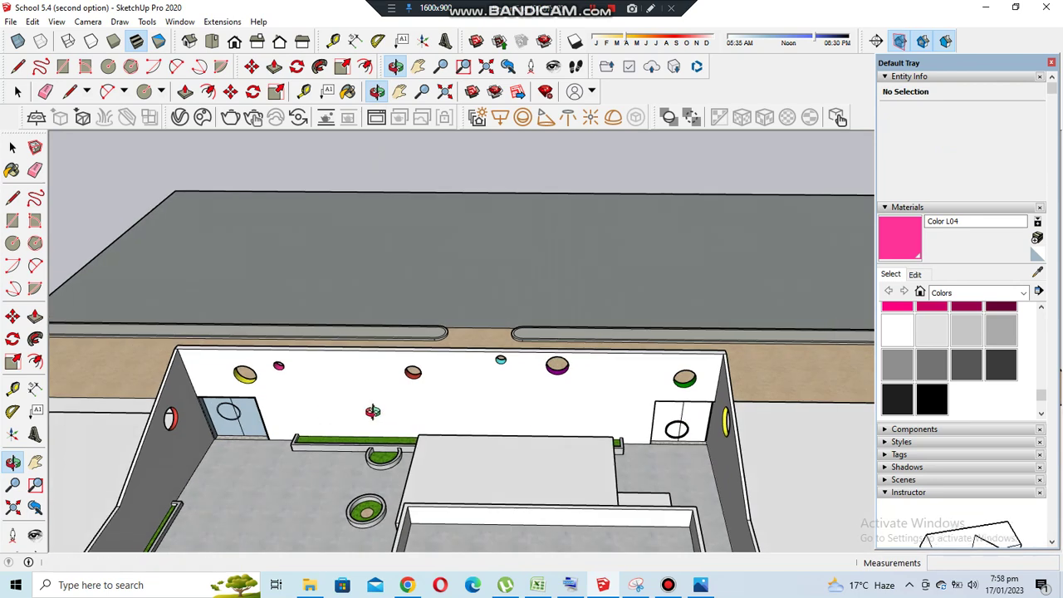
pyautogui.scroll(2, 197, 380)
pyautogui.scroll(3, 702, 416)
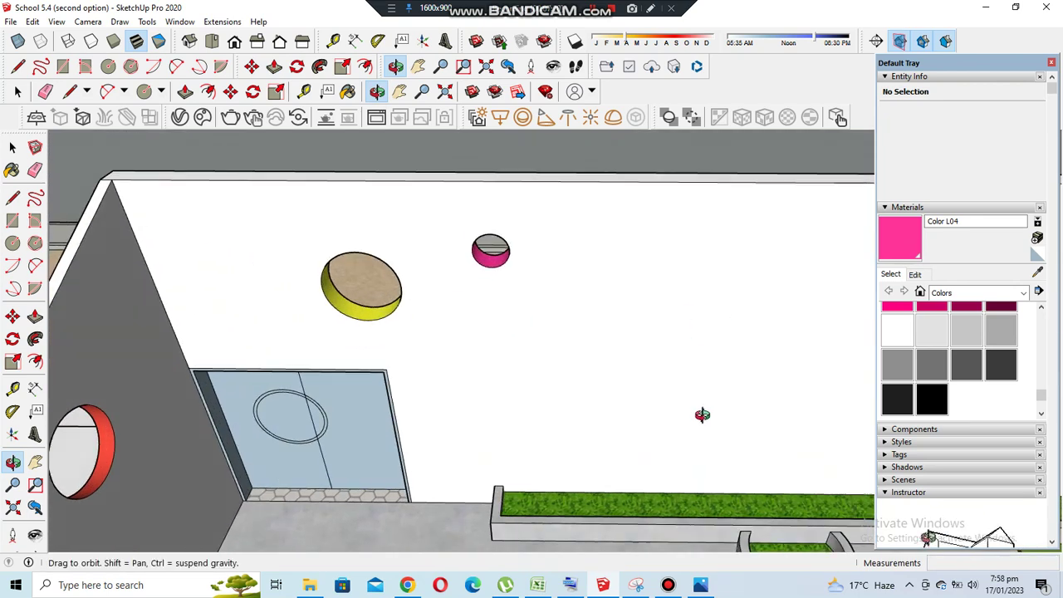
pyautogui.scroll(-4, 416, 374)
pyautogui.scroll(4, 130, 245)
# Copy the door parts across to the other gate with Move
pyautogui.press('space')
pyautogui.scroll(3, 274, 345)
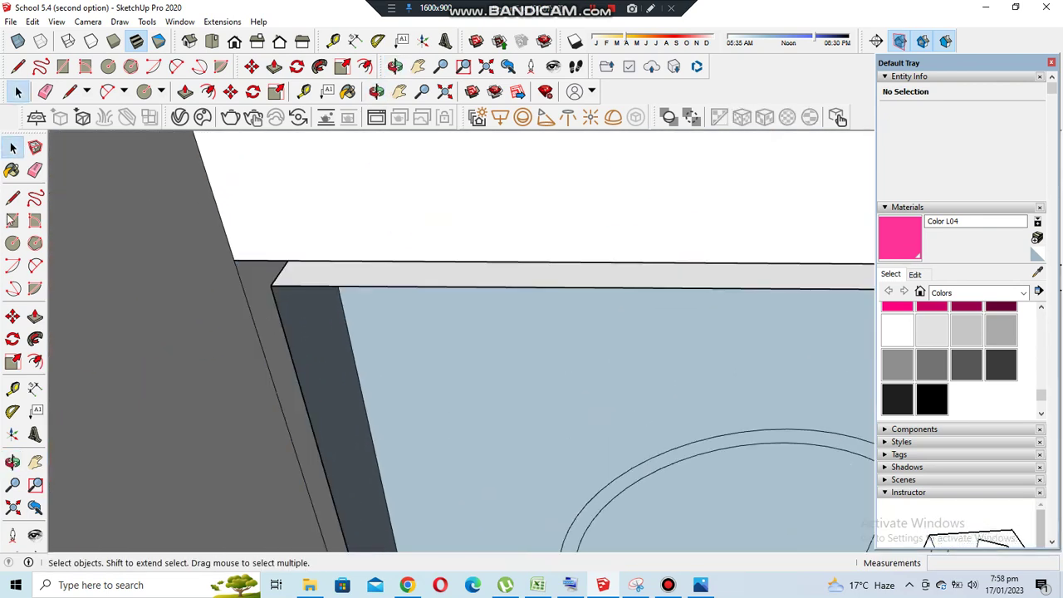
pyautogui.scroll(-3, 279, 316)
pyautogui.scroll(3, 499, 405)
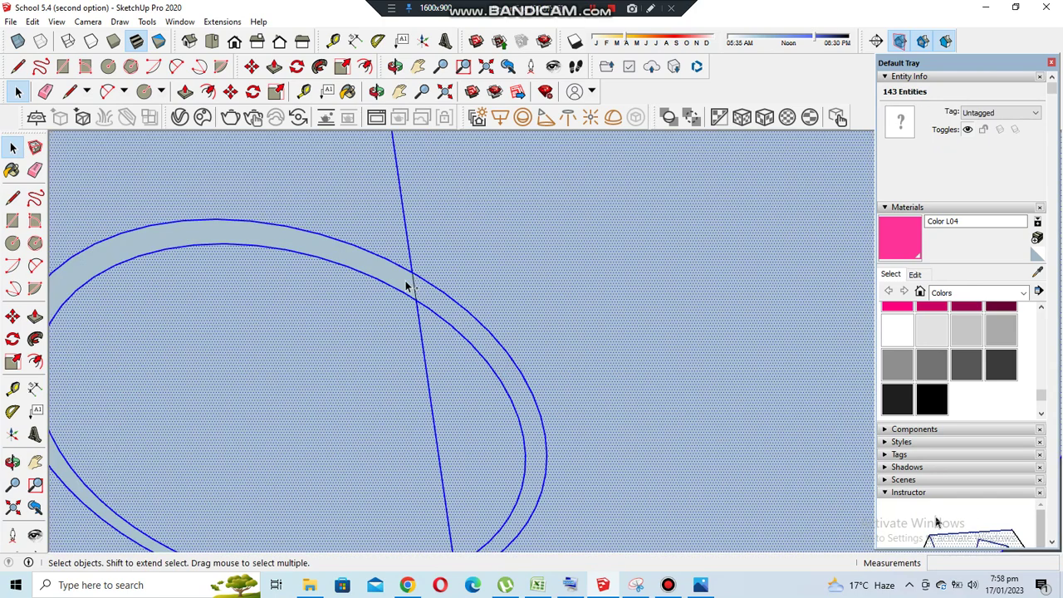
pyautogui.scroll(-4, 408, 261)
pyautogui.press('m')
pyautogui.scroll(-1, 325, 427)
pyautogui.scroll(4, 326, 451)
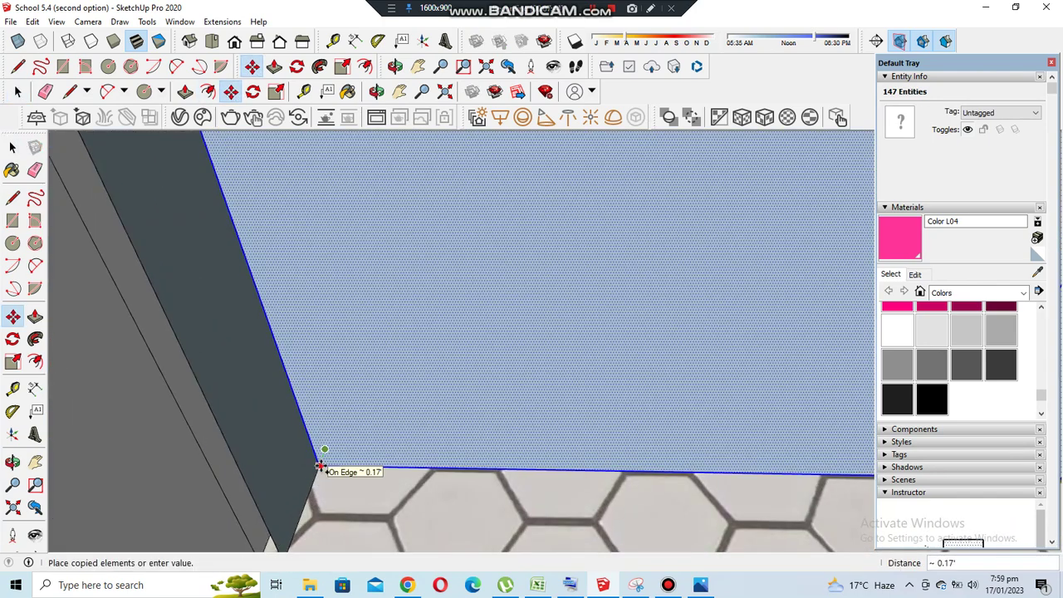
# Paint the other door's ring red with Color A04
pyautogui.press('b')
pyautogui.scroll(-5, 452, 379)
pyautogui.click(1037, 274)
pyautogui.moveTo(534, 373)
pyautogui.mouseDown(button='middle')
pyautogui.moveTo(563, 387)
pyautogui.moveTo(349, 375)
pyautogui.moveTo(606, 384)
pyautogui.mouseUp(button='middle')
pyautogui.click(562, 387)
pyautogui.scroll(6, 513, 296)
pyautogui.moveTo(540, 343); pyautogui.dragTo(551, 316, button='middle')
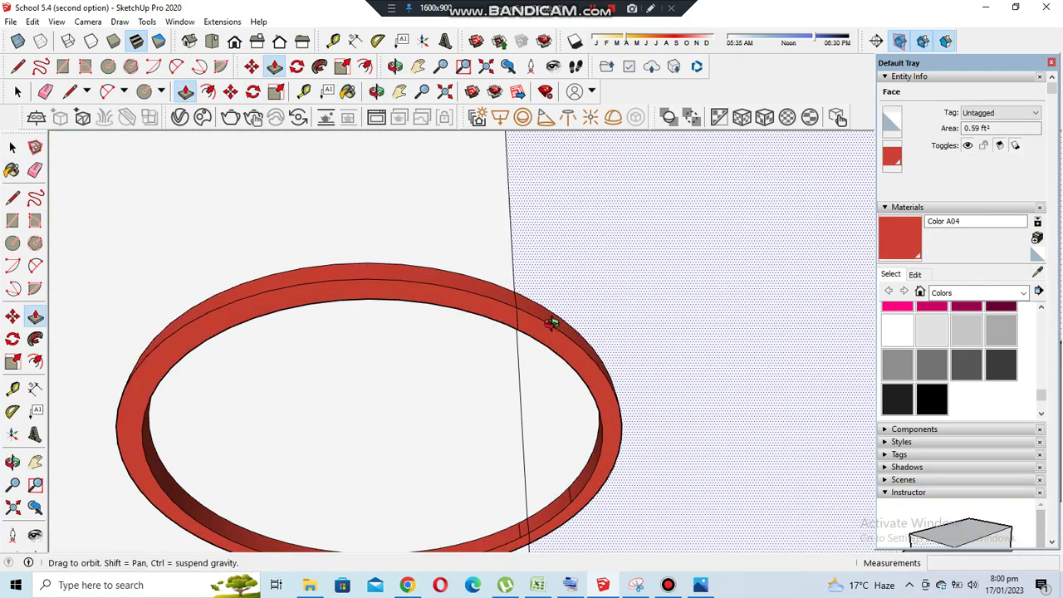
pyautogui.scroll(-5, 494, 380)
pyautogui.moveTo(493, 380)
pyautogui.mouseDown(button='middle')
pyautogui.moveTo(405, 349)
pyautogui.moveTo(500, 299)
pyautogui.mouseUp(button='middle')
pyautogui.moveTo(485, 376)
pyautogui.mouseDown(button='middle')
pyautogui.moveTo(695, 423)
pyautogui.moveTo(674, 368)
pyautogui.moveTo(474, 468)
pyautogui.moveTo(529, 340)
pyautogui.moveTo(487, 255)
pyautogui.moveTo(491, 166)
pyautogui.moveTo(657, 315)
pyautogui.moveTo(552, 390)
pyautogui.moveTo(475, 349)
pyautogui.mouseUp(button='middle')
# Draw new circles on the inner wall face and fill one red with Color A04
pyautogui.click(145, 91)
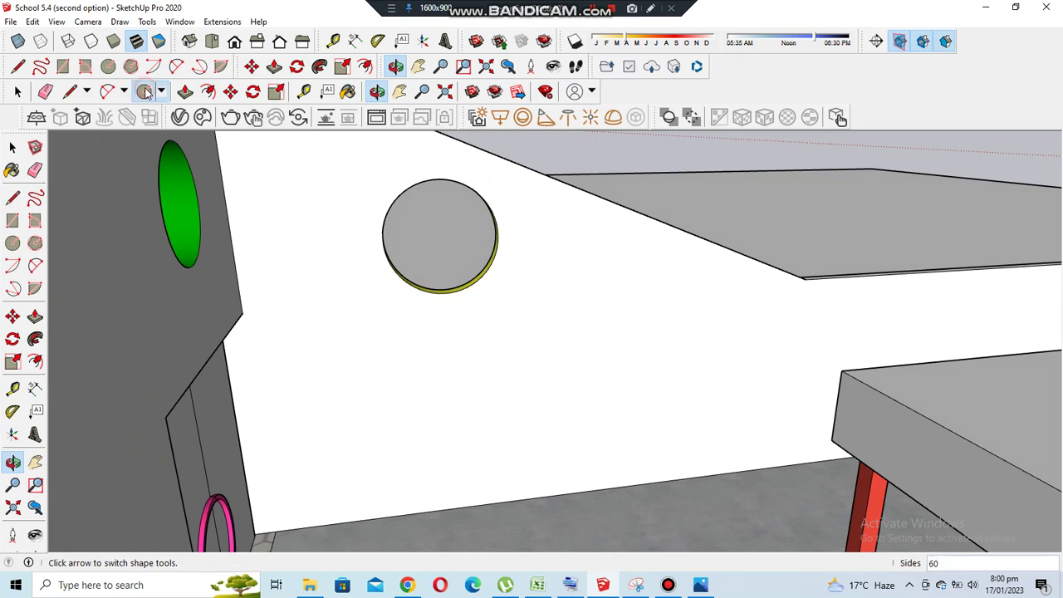
pyautogui.moveTo(429, 476)
pyautogui.mouseDown(button='middle')
pyautogui.moveTo(409, 450)
pyautogui.moveTo(513, 406)
pyautogui.moveTo(468, 421)
pyautogui.moveTo(804, 350)
pyautogui.mouseUp(button='middle')
pyautogui.click(407, 431)
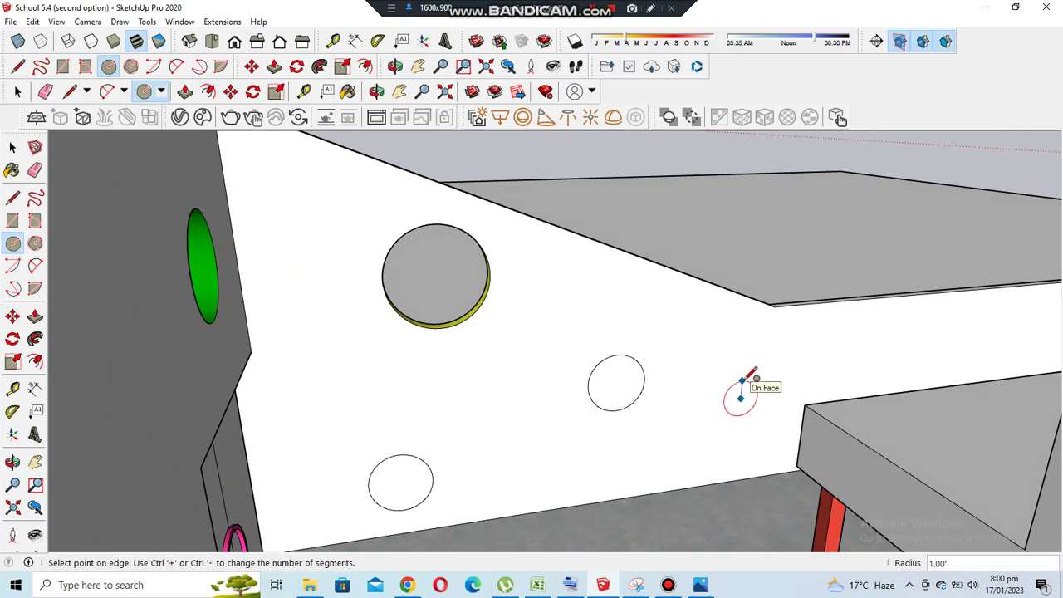
pyautogui.moveTo(655, 398)
pyautogui.mouseDown(button='middle')
pyautogui.moveTo(581, 482)
pyautogui.moveTo(862, 371)
pyautogui.mouseUp(button='middle')
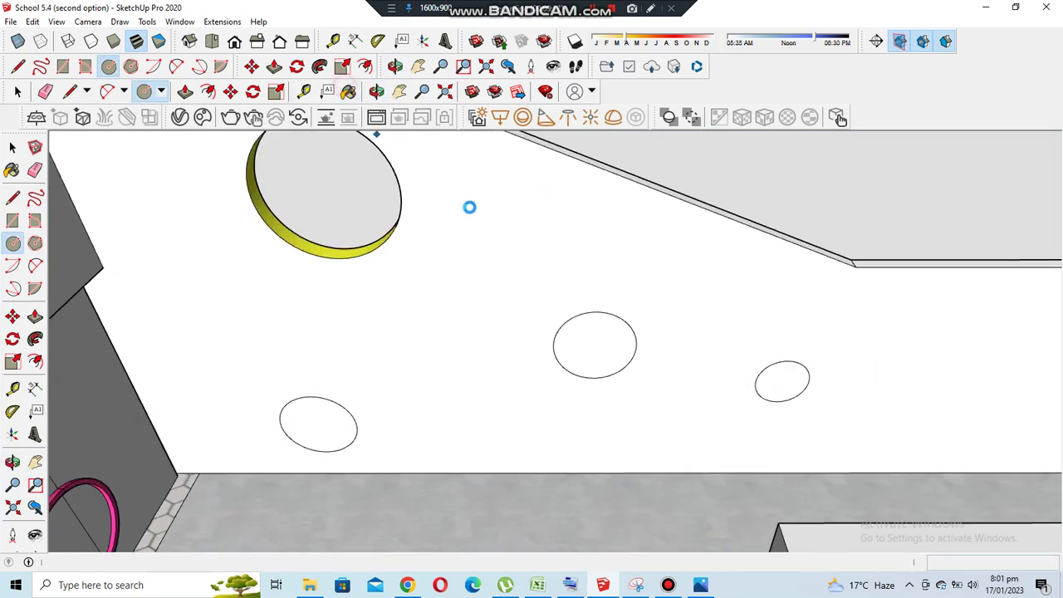
pyautogui.click(348, 91)
pyautogui.click(553, 353)
# Sample colours from existing rings and fill the remaining new wall circles yellow and green
pyautogui.press('p')
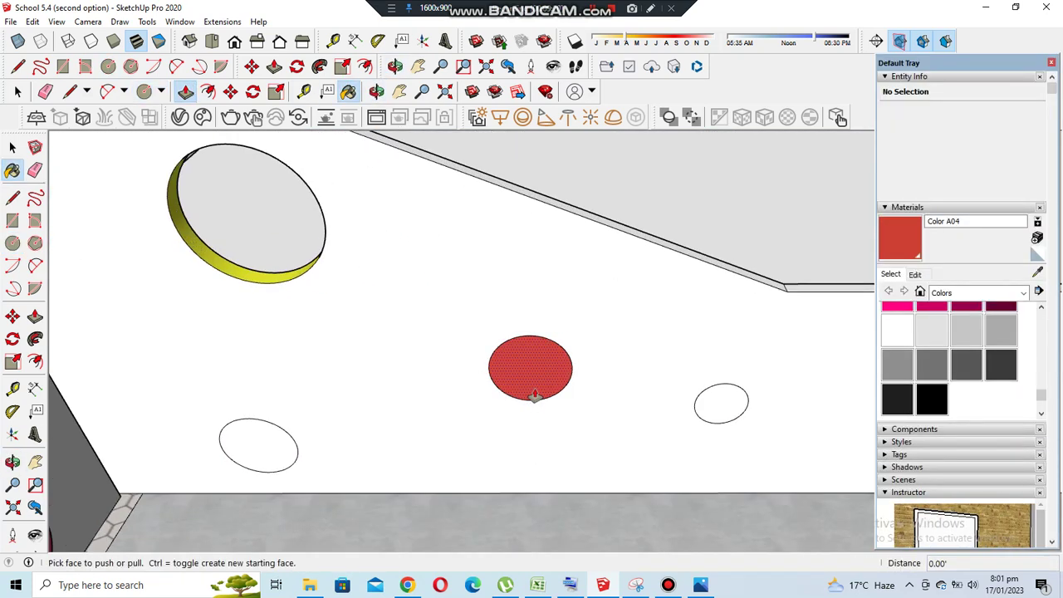
pyautogui.moveTo(534, 384); pyautogui.dragTo(616, 419, button='middle')
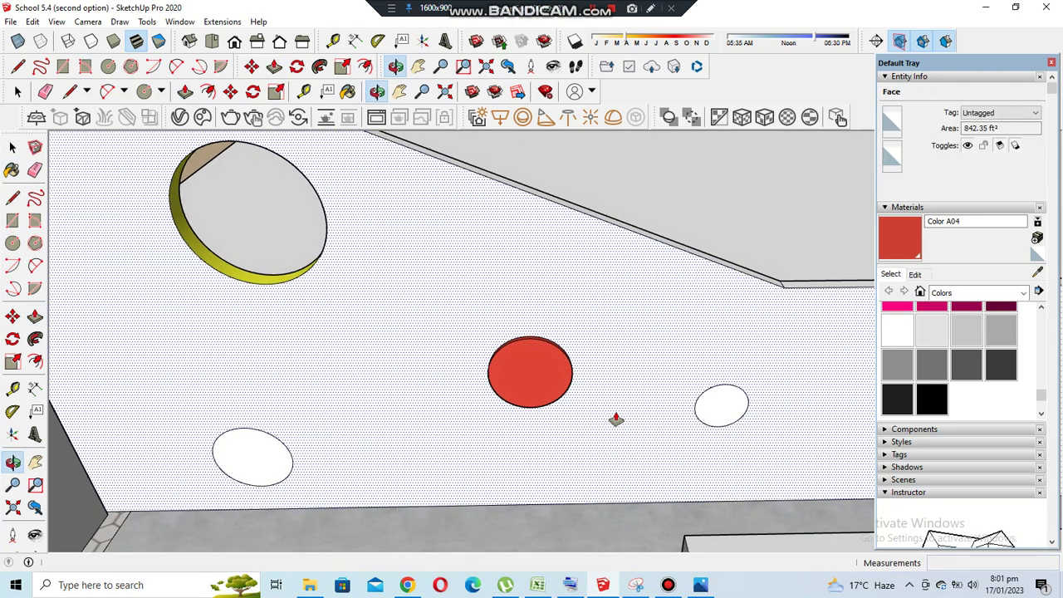
pyautogui.moveTo(493, 452); pyautogui.dragTo(398, 422, button='middle')
pyautogui.press('b')
pyautogui.scroll(5, 309, 287)
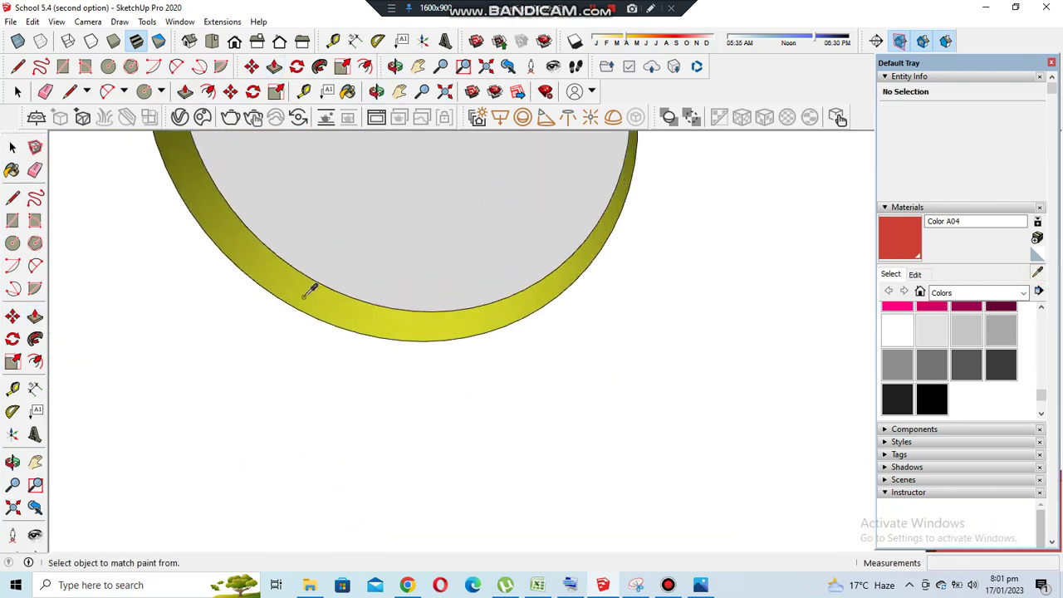
pyautogui.scroll(-5, 362, 287)
pyautogui.keyDown('alt'); pyautogui.click(362, 287); pyautogui.keyUp('alt')
pyautogui.scroll(-2, 362, 287)
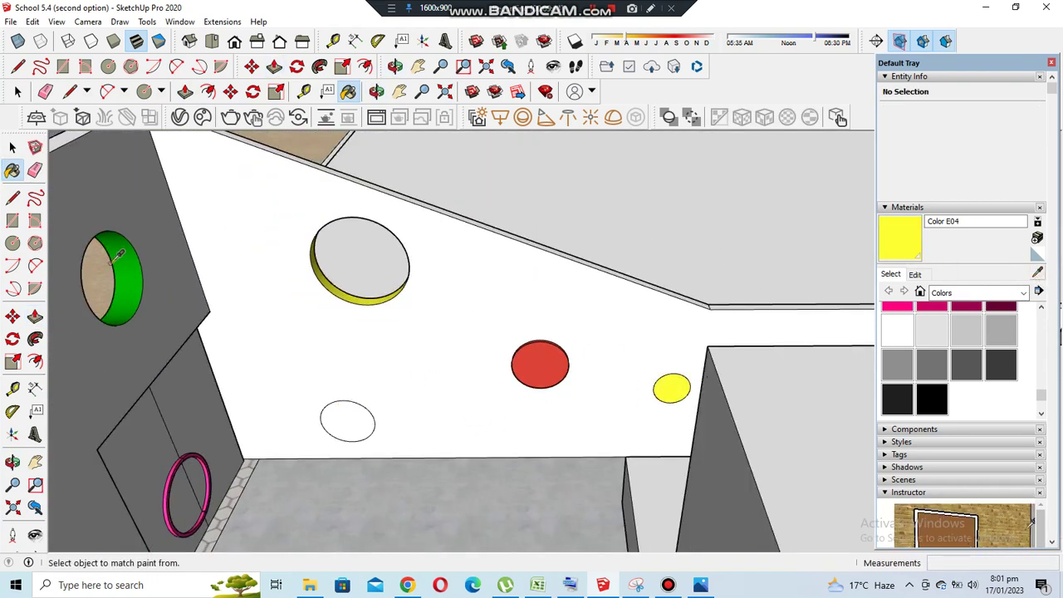
pyautogui.click(347, 421)
pyautogui.press('p')
pyautogui.scroll(1, 430, 434)
pyautogui.scroll(1, 430, 434)
# Sample the magenta colour from a ring on the wall
pyautogui.moveTo(508, 344)
pyautogui.mouseDown(button='middle')
pyautogui.moveTo(541, 439)
pyautogui.moveTo(776, 467)
pyautogui.moveTo(757, 406)
pyautogui.mouseUp(button='middle')
pyautogui.press('b')
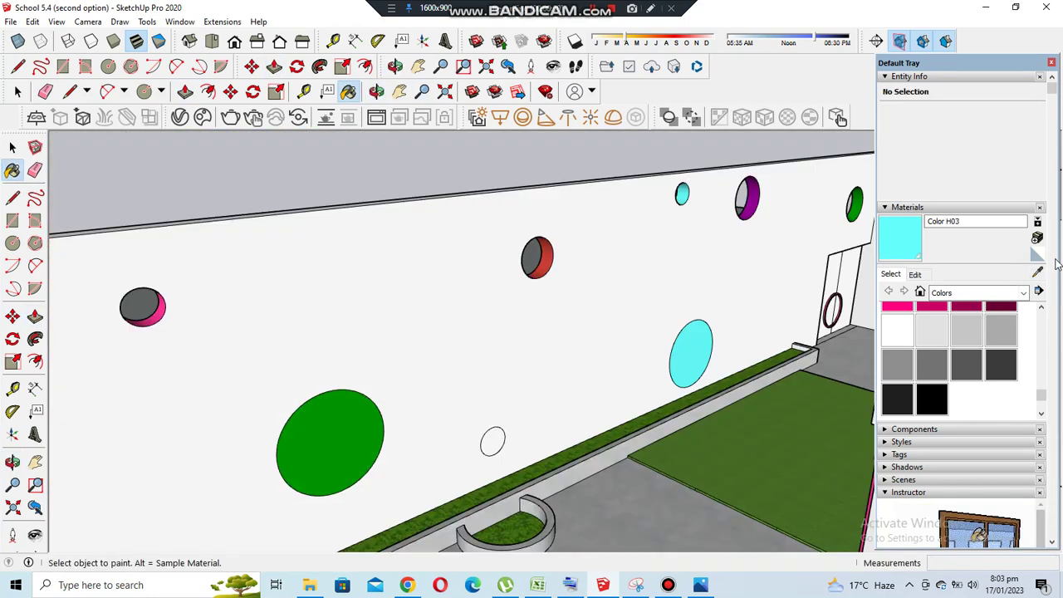
pyautogui.moveTo(602, 301)
pyautogui.mouseDown(button='middle')
pyautogui.moveTo(510, 408)
pyautogui.moveTo(512, 324)
pyautogui.mouseUp(button='middle')
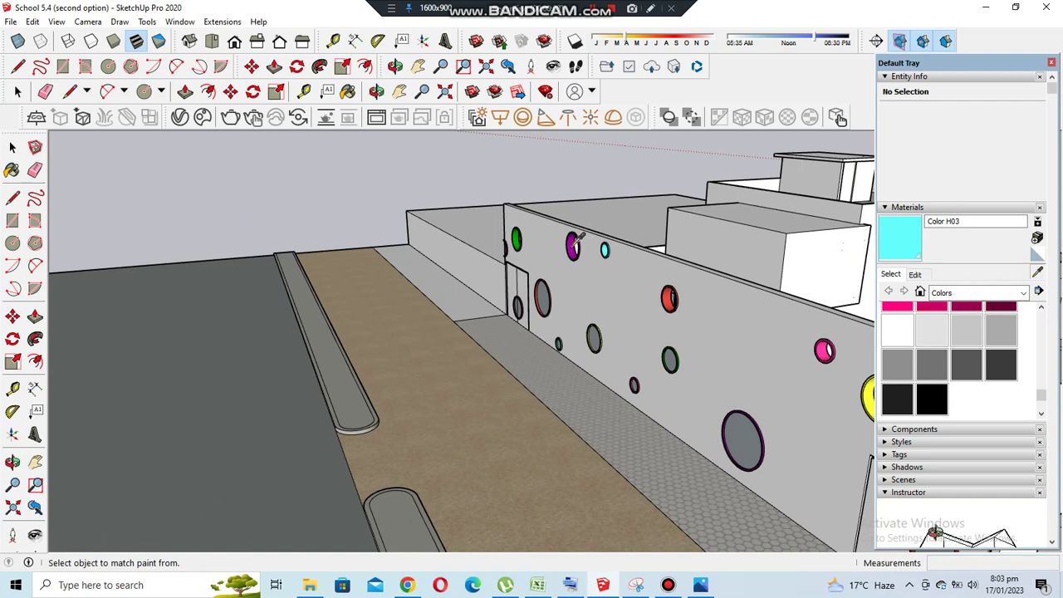
pyautogui.scroll(3, 511, 316)
pyautogui.keyDown('alt'); pyautogui.click(636, 237); pyautogui.keyUp('alt')
pyautogui.scroll(-5, 512, 315)
# Bring the lawn between the planter and the coloured wall recesses into view and start pushing its face
pyautogui.moveTo(340, 328); pyautogui.dragTo(458, 430, button='middle')
pyautogui.scroll(5, 458, 429)
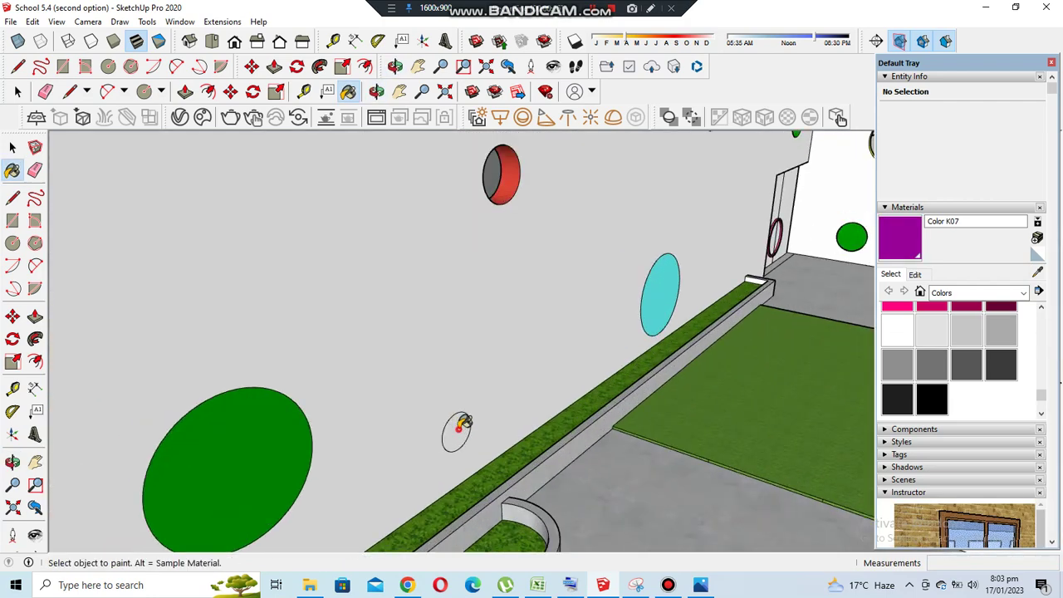
pyautogui.moveTo(401, 501)
pyautogui.mouseDown(button='middle')
pyautogui.moveTo(640, 280)
pyautogui.moveTo(598, 387)
pyautogui.mouseUp(button='middle')
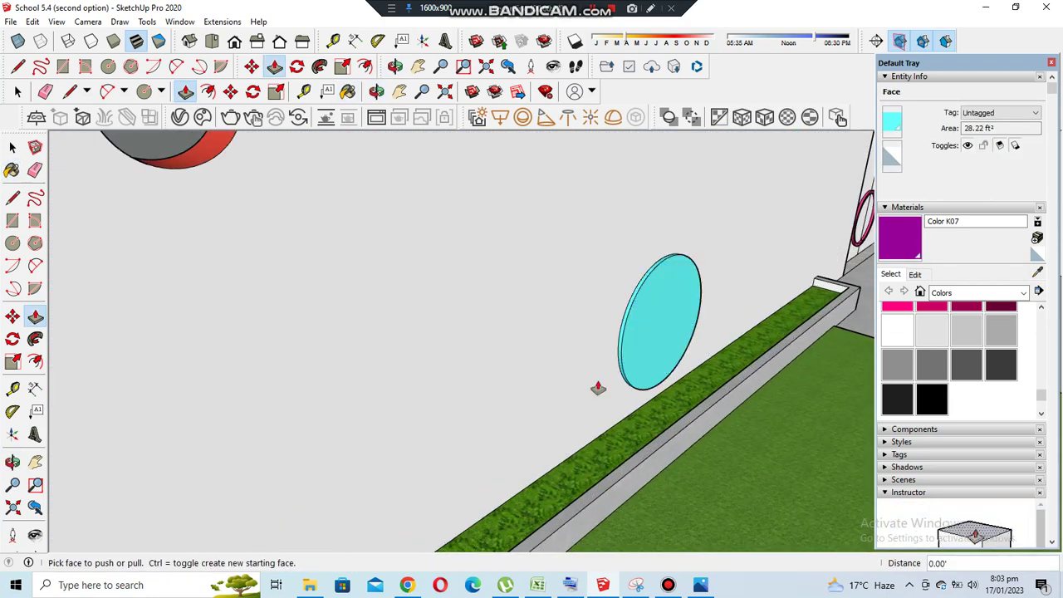
pyautogui.scroll(-5, 361, 264)
pyautogui.moveTo(361, 264); pyautogui.dragTo(608, 377, button='middle')
pyautogui.scroll(4, 608, 378)
pyautogui.scroll(2, 589, 387)
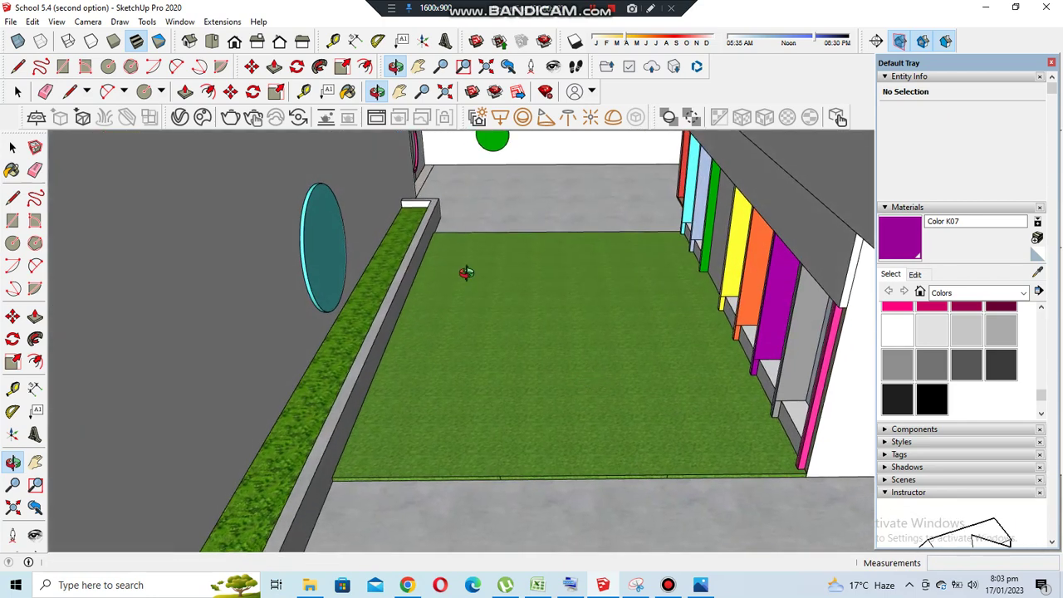
pyautogui.click(487, 465)
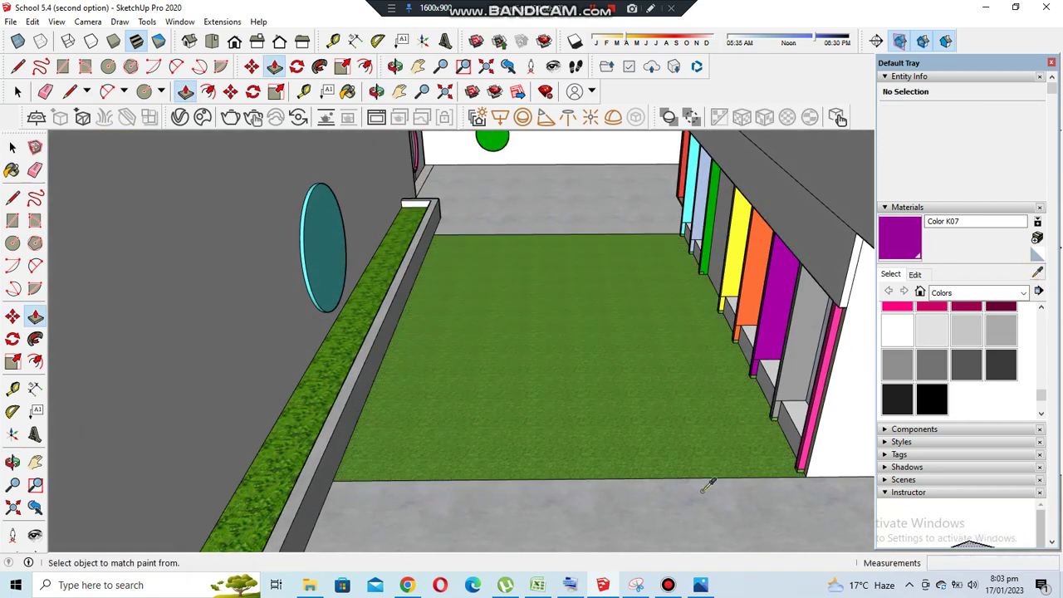
# Select the end of the wall planter to be shortened
pyautogui.moveTo(478, 310)
pyautogui.mouseDown()
pyautogui.moveTo(444, 263)
pyautogui.moveTo(340, 283)
pyautogui.moveTo(462, 455)
pyautogui.moveTo(448, 442)
pyautogui.mouseUp()
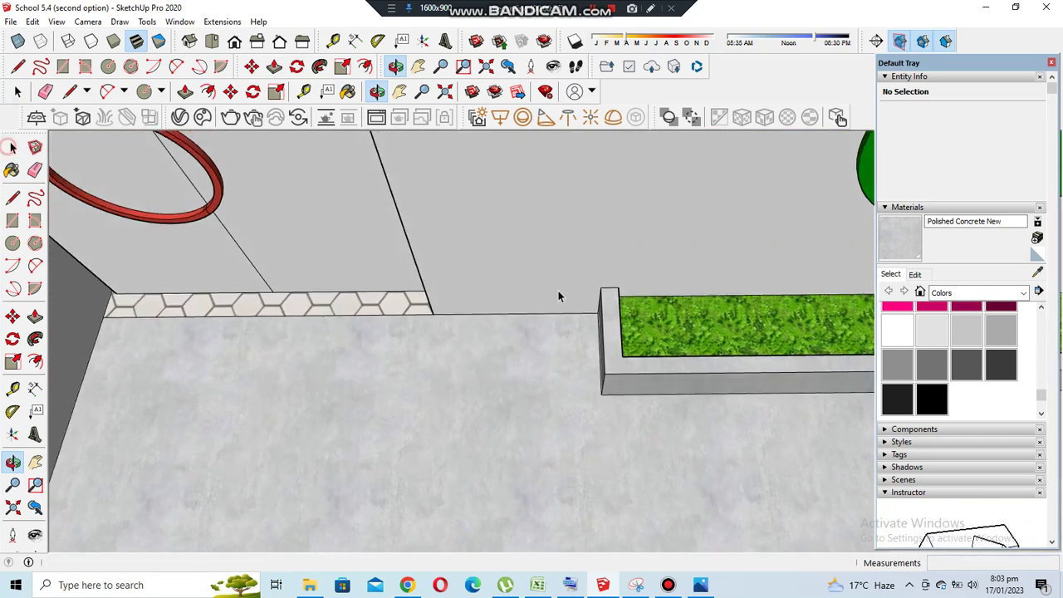
pyautogui.moveTo(584, 280); pyautogui.dragTo(638, 420)
pyautogui.moveTo(638, 420)
pyautogui.mouseDown(button='middle')
pyautogui.moveTo(429, 414)
pyautogui.moveTo(538, 443)
pyautogui.mouseUp(button='middle')
pyautogui.press('m')
pyautogui.scroll(-5, 422, 435)
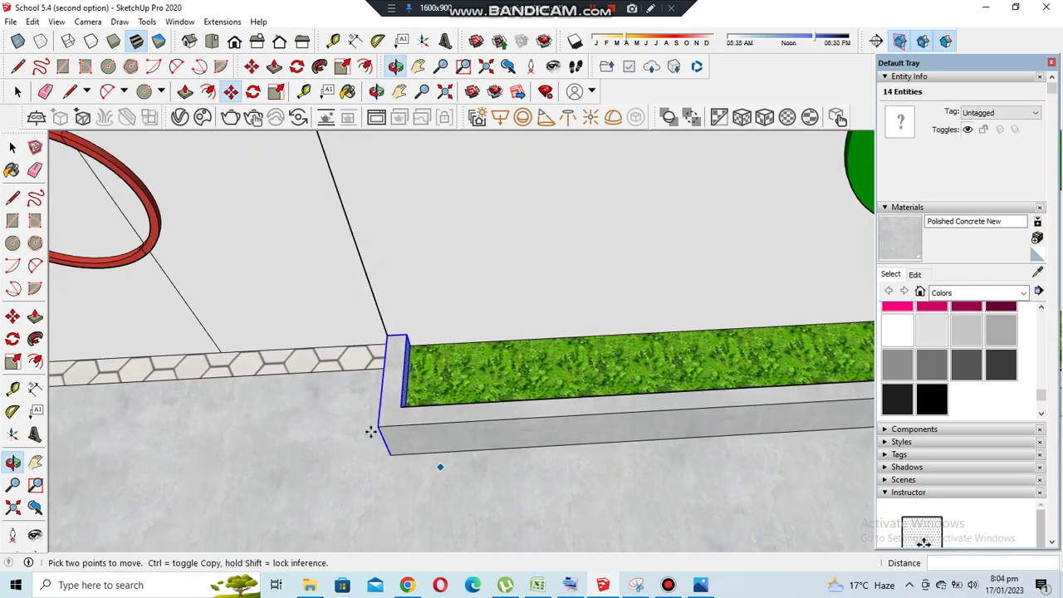
pyautogui.scroll(-3, 371, 431)
pyautogui.moveTo(371, 431); pyautogui.dragTo(466, 399, button='middle')
pyautogui.press('space')
pyautogui.scroll(-4, 465, 399)
pyautogui.scroll(5, 516, 365)
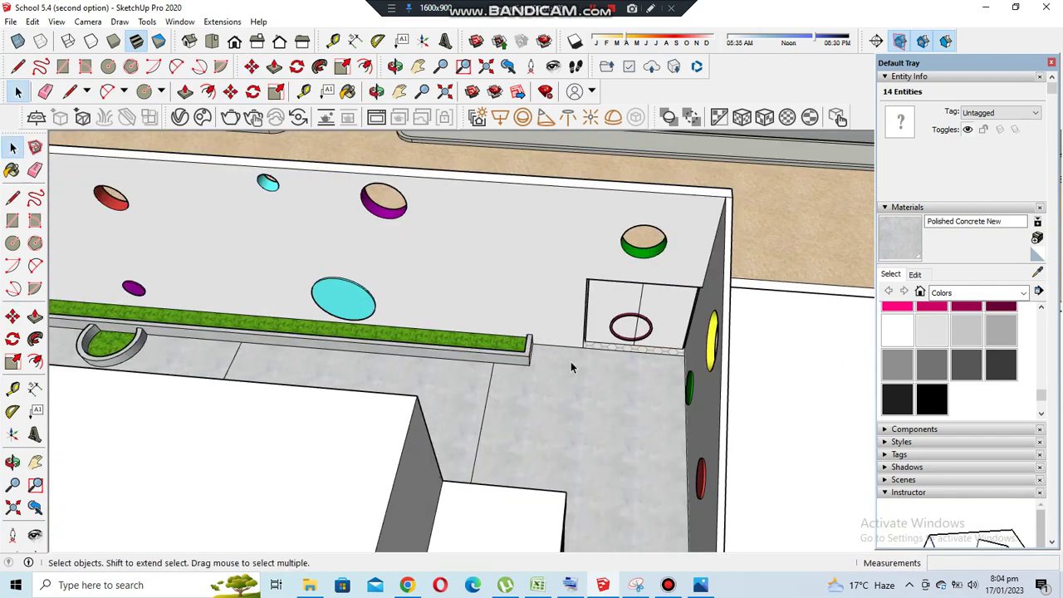
pyautogui.scroll(4, 524, 412)
pyautogui.scroll(-2, 525, 407)
pyautogui.scroll(3, 463, 258)
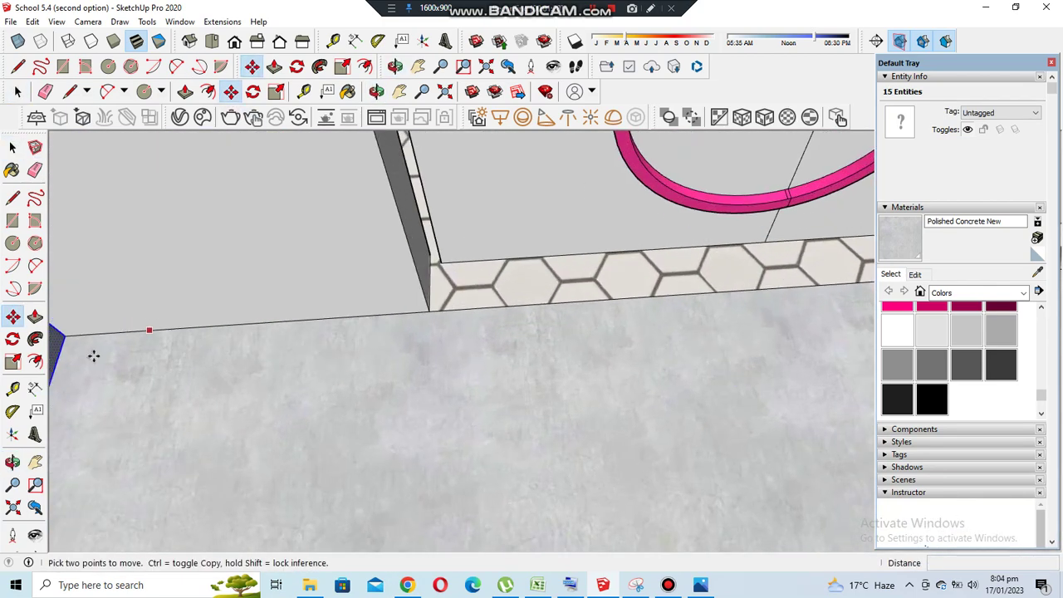
pyautogui.scroll(-5, 412, 314)
# Move the planter end back so it lines up with the white wall's corner
pyautogui.moveTo(544, 346); pyautogui.dragTo(727, 318, button='middle')
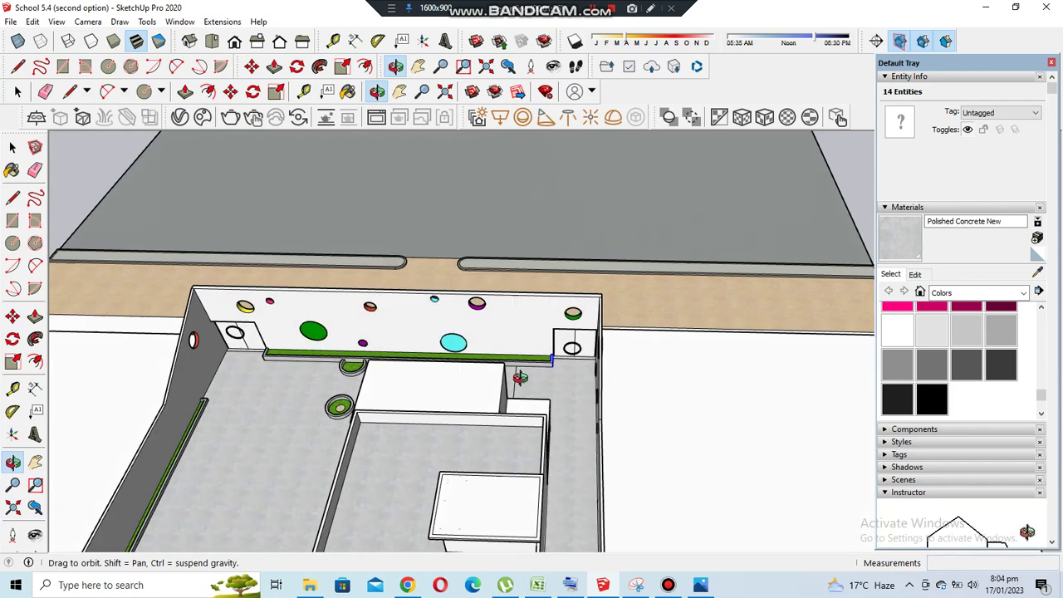
pyautogui.moveTo(727, 318); pyautogui.dragTo(465, 219)
pyautogui.scroll(5, 689, 291)
pyautogui.moveTo(689, 291)
pyautogui.mouseDown()
pyautogui.moveTo(610, 465)
pyautogui.moveTo(453, 299)
pyautogui.mouseUp()
pyautogui.scroll(-2, 507, 333)
pyautogui.scroll(3, 563, 352)
pyautogui.scroll(-3, 622, 308)
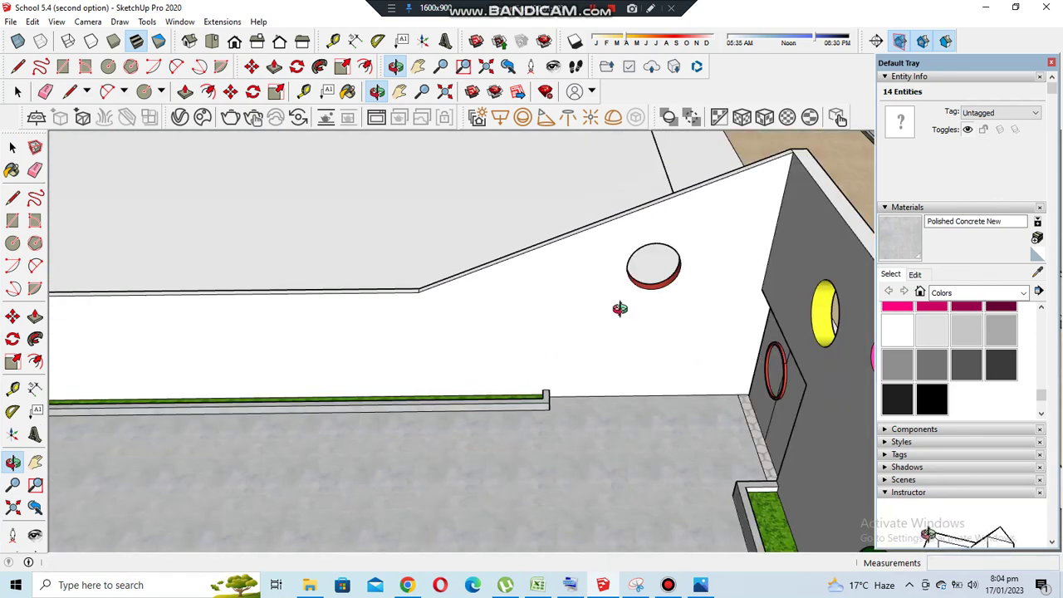
pyautogui.scroll(1, 622, 308)
pyautogui.click(13, 148)
pyautogui.press('m')
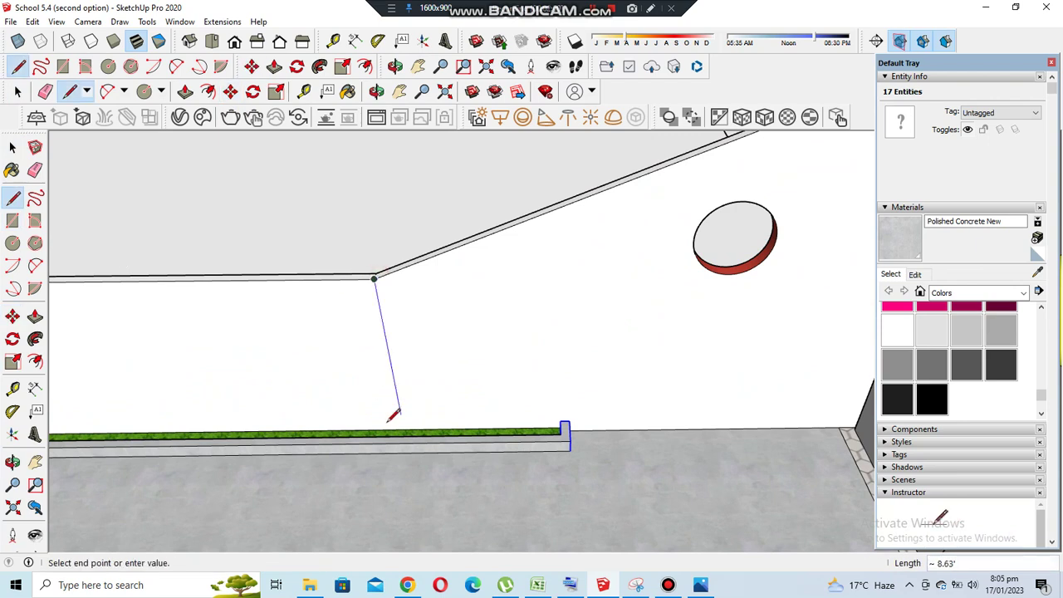
pyautogui.click(252, 66)
pyautogui.scroll(2, 593, 434)
pyautogui.click(594, 435)
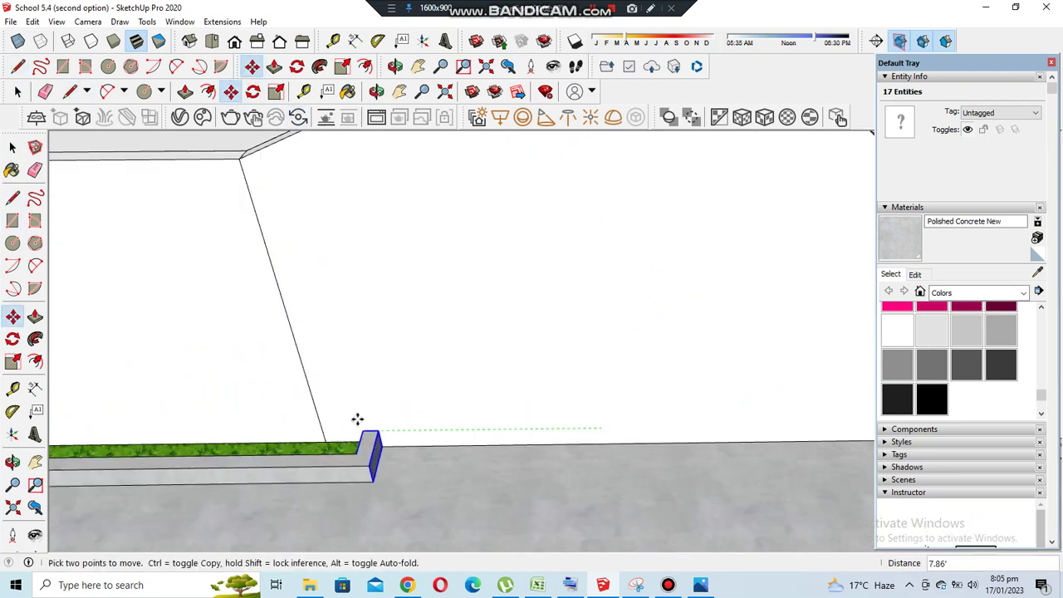
# Erase the helper guide line left at the wall bend
pyautogui.press('e')
pyautogui.scroll(-3, 456, 379)
pyautogui.moveTo(456, 380)
pyautogui.mouseDown(button='middle')
pyautogui.moveTo(225, 225)
pyautogui.moveTo(501, 388)
pyautogui.mouseUp(button='middle')
pyautogui.press('c')
pyautogui.scroll(2, 504, 397)
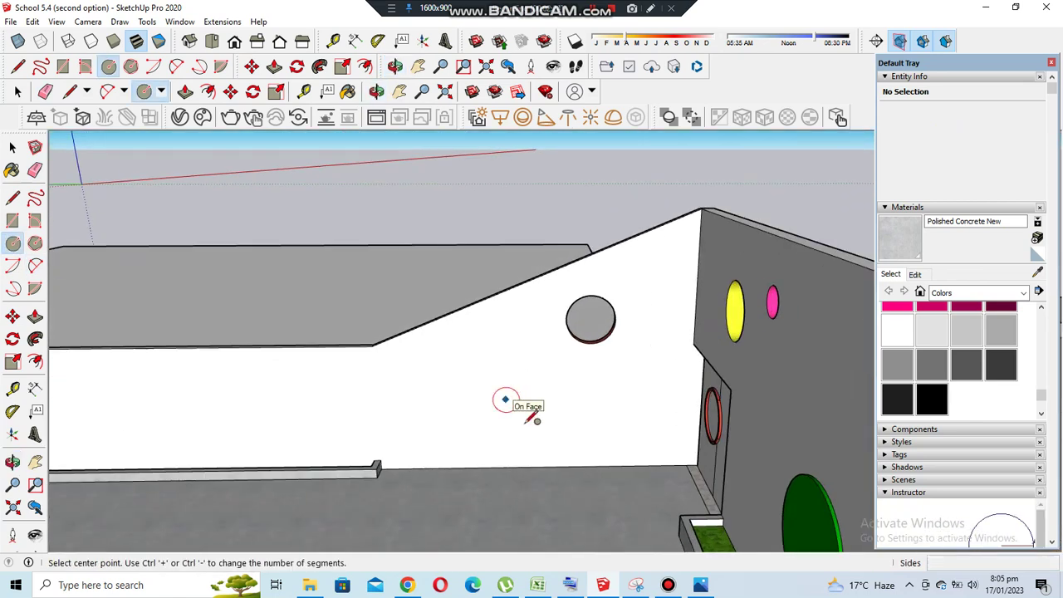
# Draw a new circle with radius 2 on the white wall
pyautogui.scroll(1, 506, 404)
pyautogui.click(528, 448)
pyautogui.press('Return')
pyautogui.scroll(1, 413, 365)
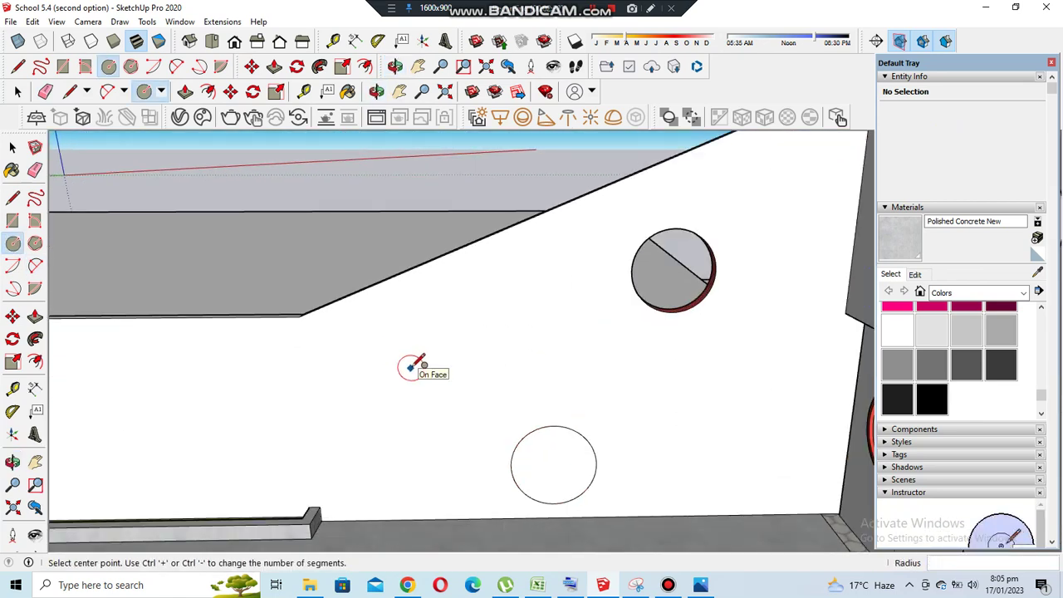
pyautogui.moveTo(421, 340); pyautogui.dragTo(541, 344, button='middle')
# Fill the new circle red and the larger white circle yellow, sampling existing ring colours
pyautogui.click(1038, 271)
pyautogui.scroll(2, 723, 280)
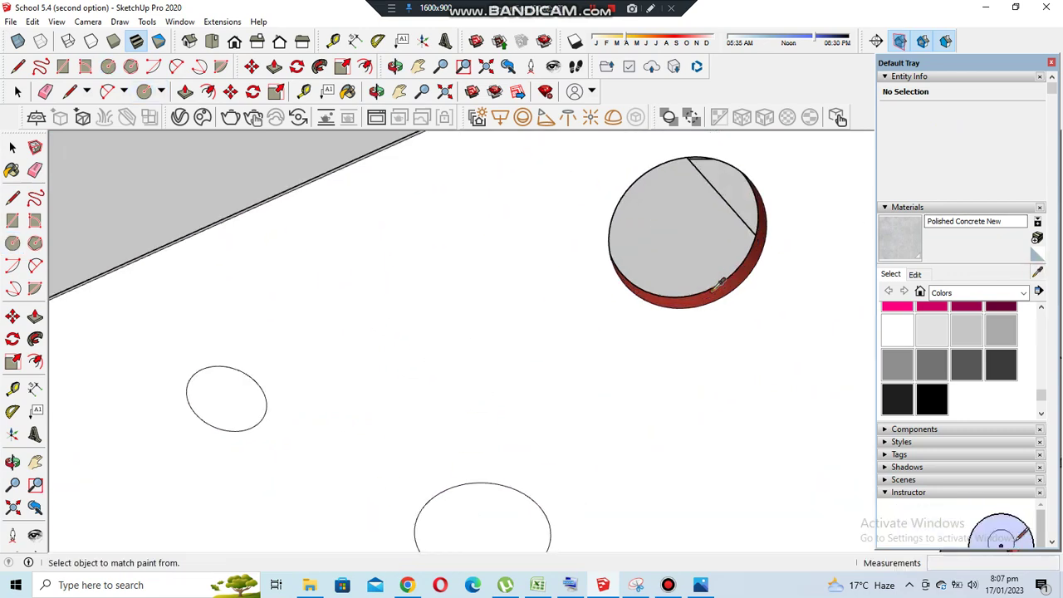
pyautogui.scroll(-1, 588, 290)
pyautogui.click(588, 290)
pyautogui.scroll(-2, 532, 421)
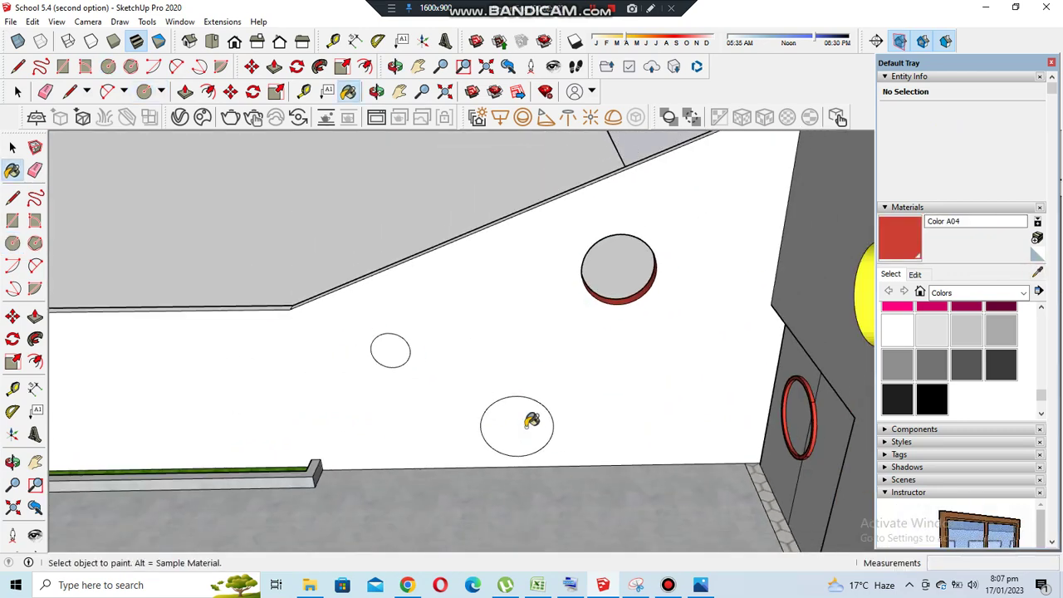
pyautogui.click(871, 297)
pyautogui.click(492, 413)
pyautogui.scroll(2, 396, 380)
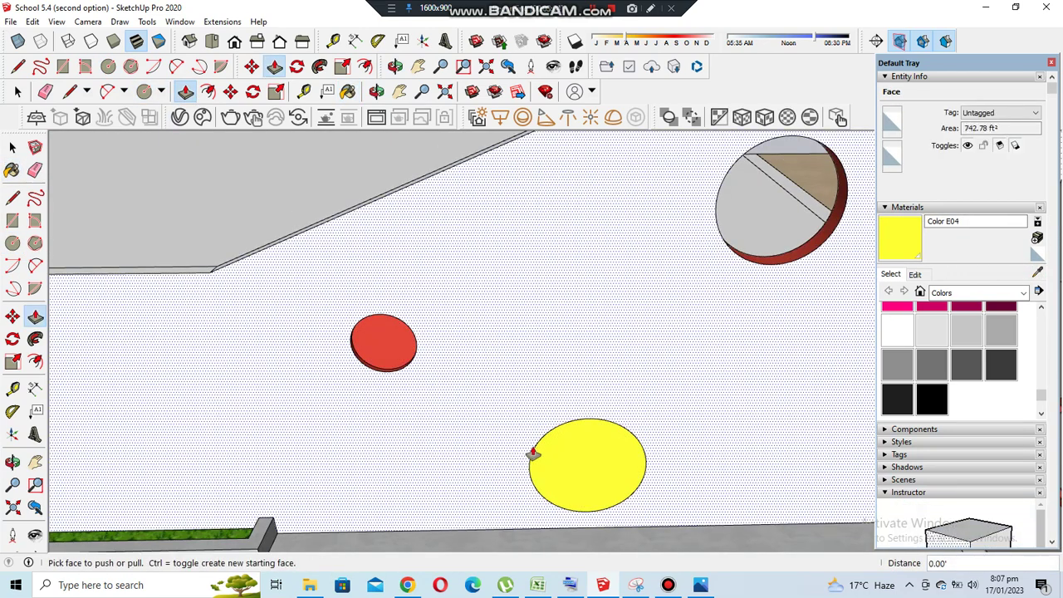
# Push/pull the red circle out into a short raised disc
pyautogui.click(377, 370)
pyautogui.moveTo(377, 370); pyautogui.dragTo(583, 359, button='middle')
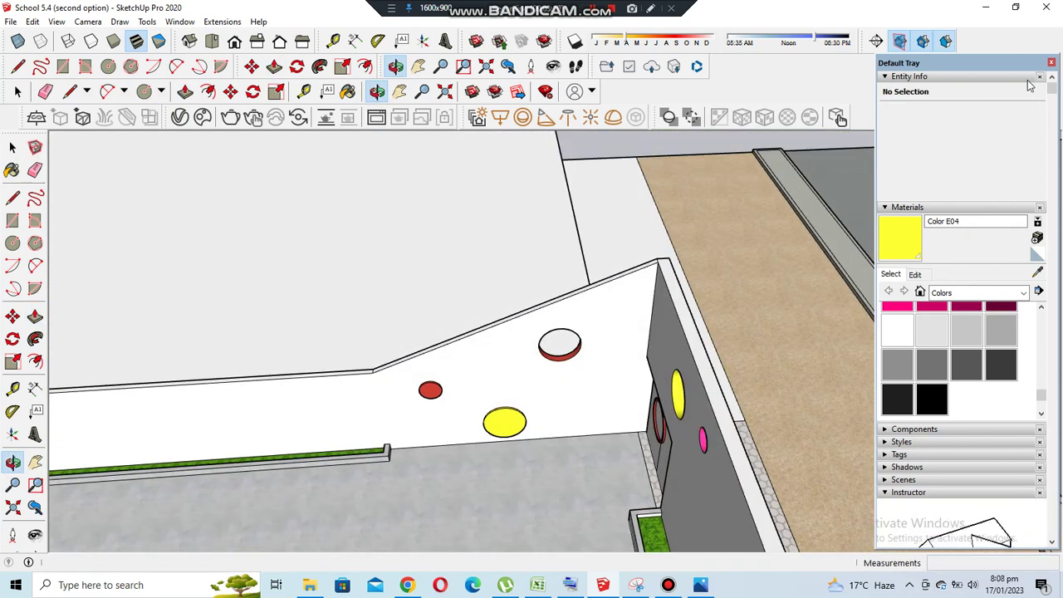
pyautogui.scroll(-10, 865, 261)
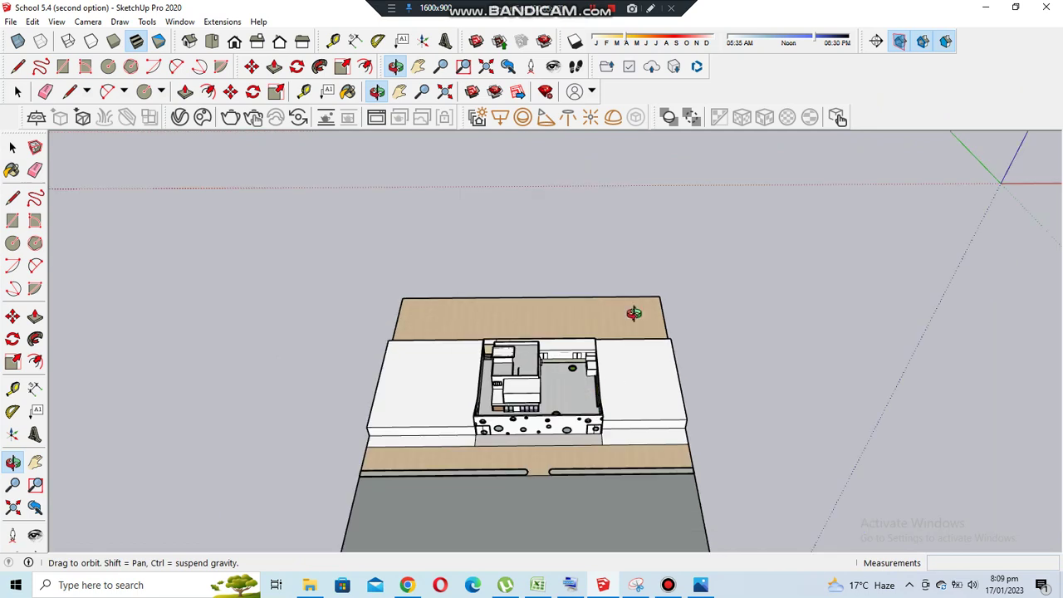
# Paint the hexagon paving strip outside the wall with Field Square Tile from the Tile collection
pyautogui.moveTo(629, 344); pyautogui.dragTo(570, 410)
pyautogui.scroll(8, 573, 339)
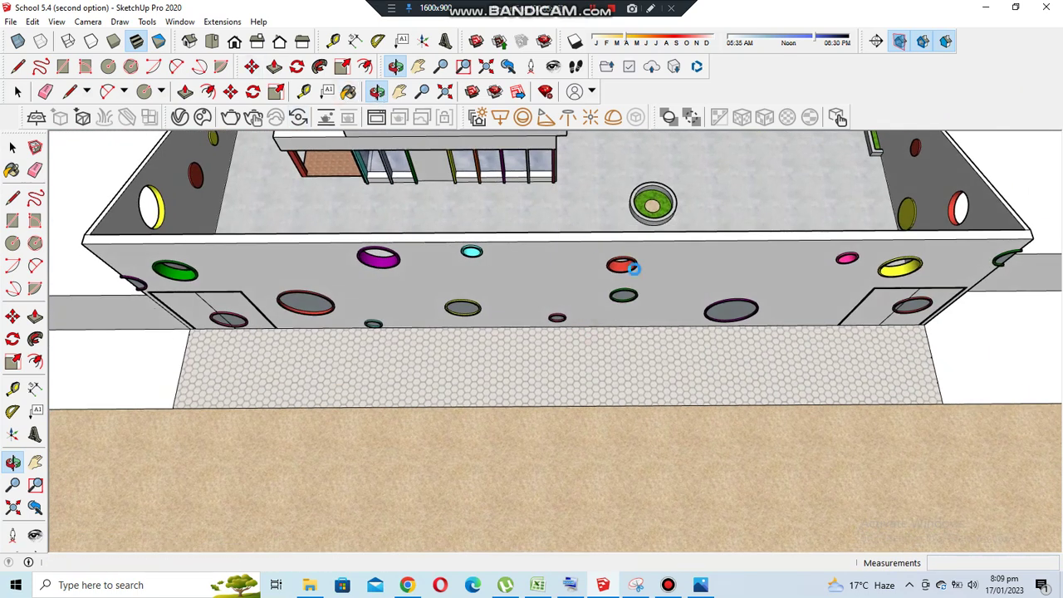
pyautogui.press('b')
pyautogui.click(981, 292)
pyautogui.click(948, 433)
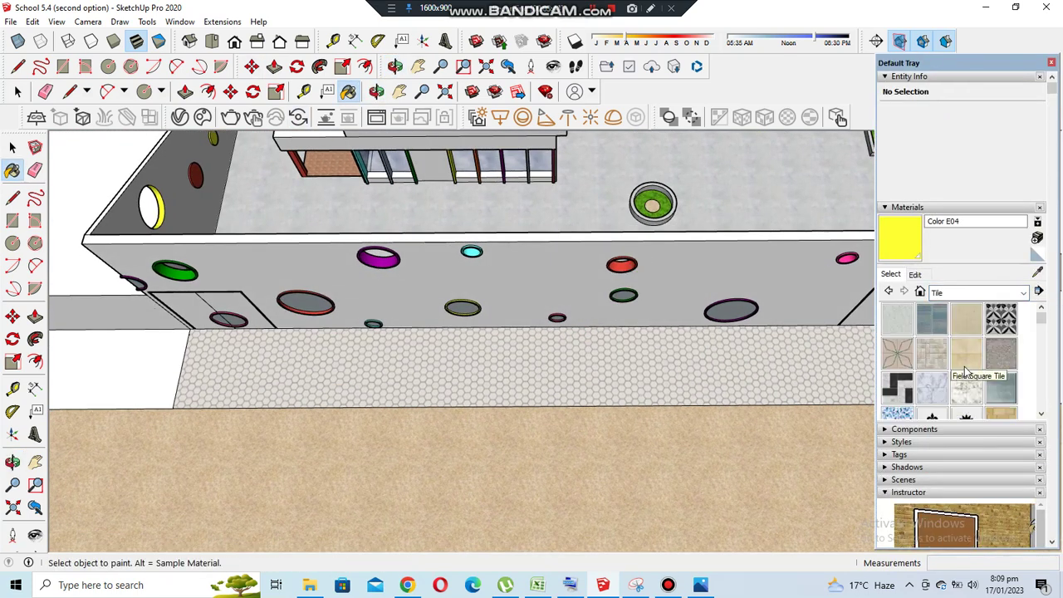
pyautogui.scroll(-2, 966, 371)
pyautogui.scroll(-1, 966, 371)
pyautogui.scroll(-1, 967, 372)
pyautogui.scroll(-2, 966, 372)
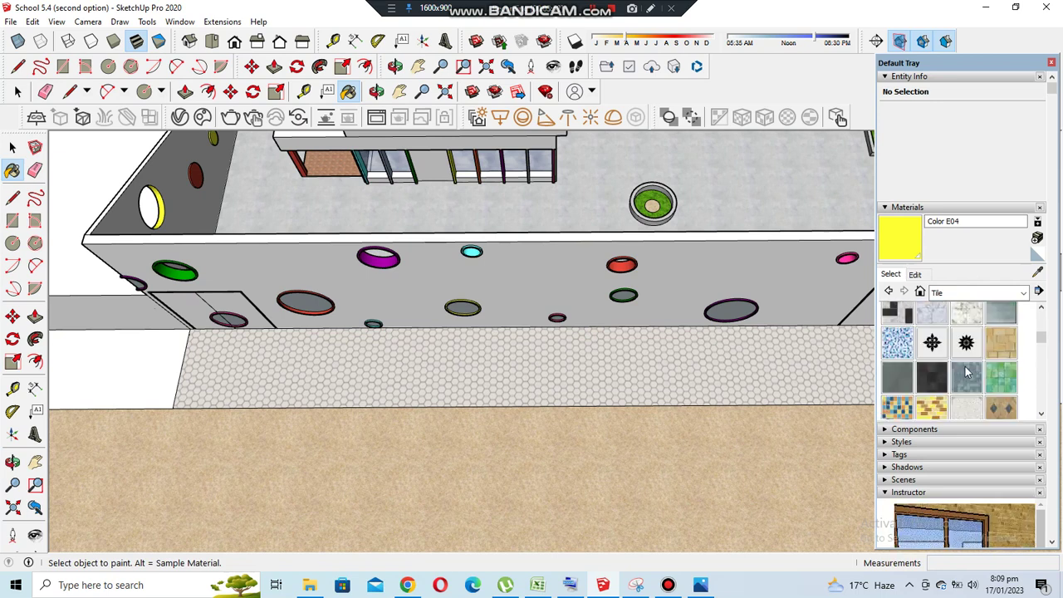
pyautogui.scroll(3, 966, 366)
pyautogui.click(966, 349)
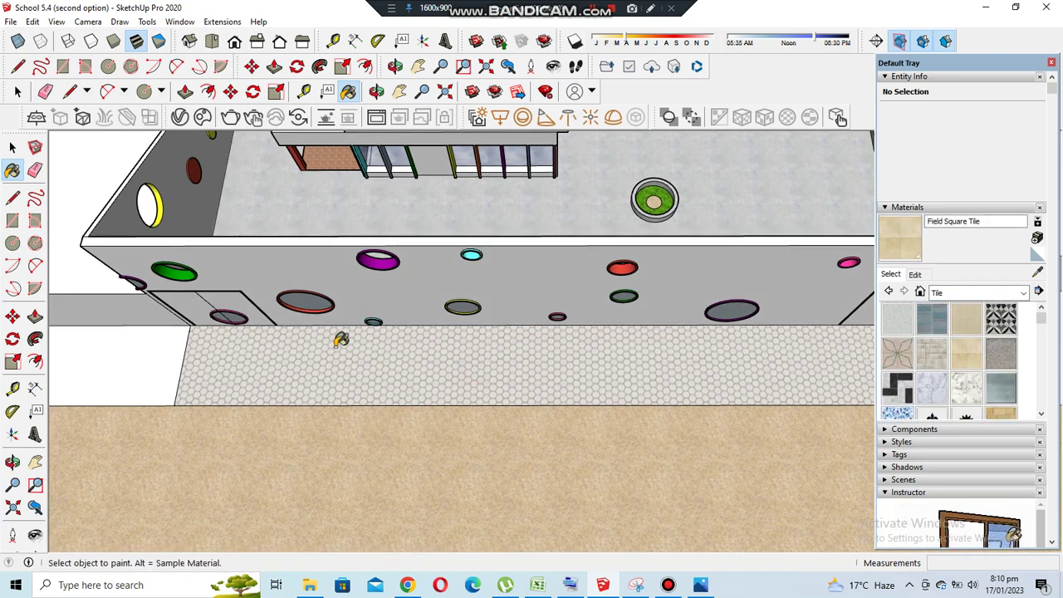
pyautogui.click(341, 340)
# Enlarge the Field Square Tile texture to 4' and view the tiled floor from above
pyautogui.scroll(3, 249, 345)
pyautogui.scroll(3, 590, 356)
pyautogui.click(917, 274)
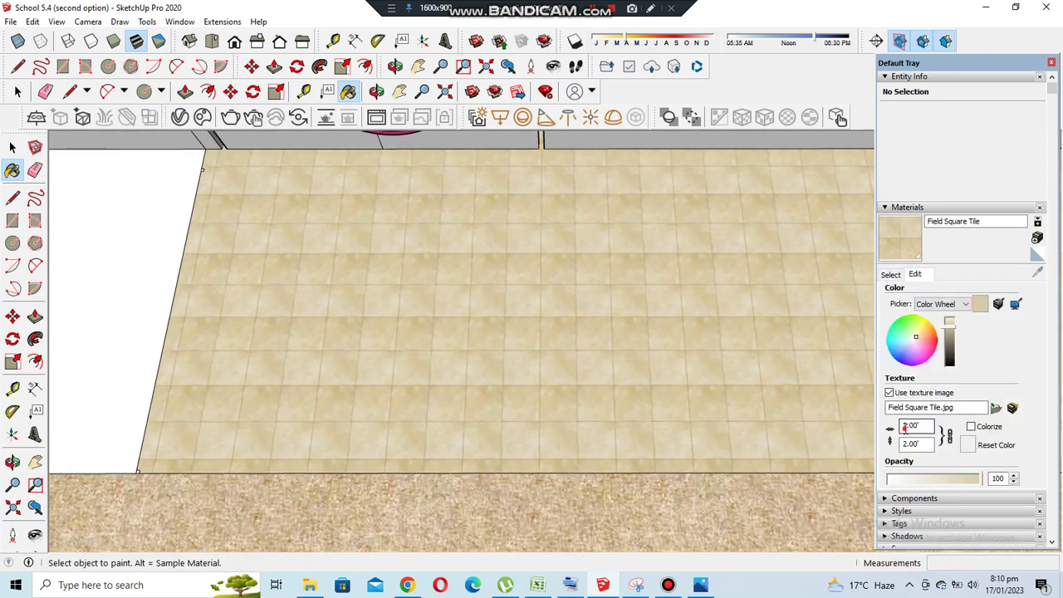
pyautogui.write('4')
pyautogui.press('Return')
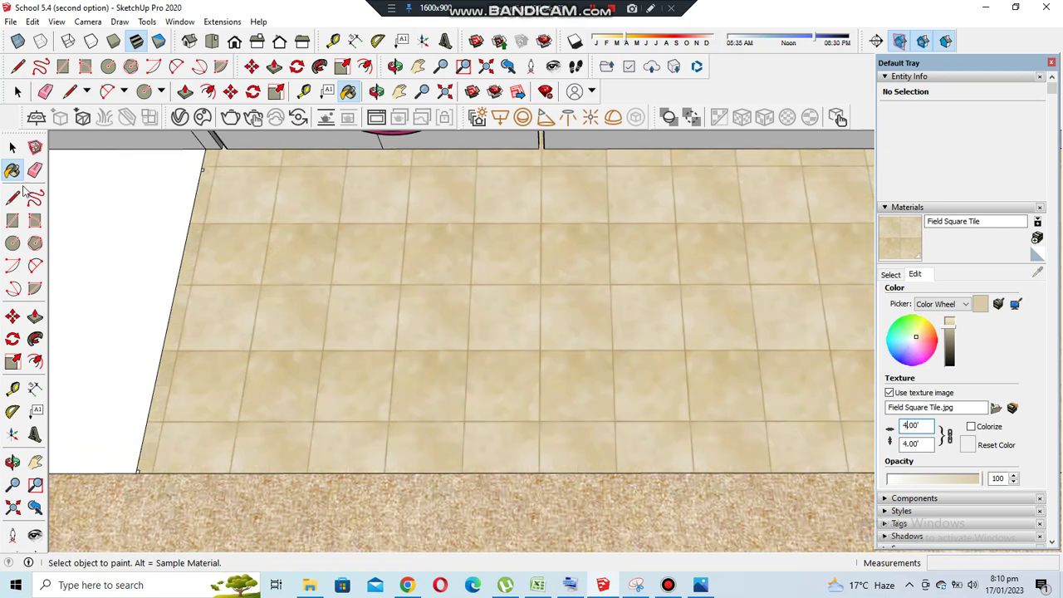
pyautogui.click(12, 197)
pyautogui.moveTo(542, 284)
pyautogui.mouseDown(button='middle')
pyautogui.moveTo(596, 391)
pyautogui.moveTo(653, 408)
pyautogui.moveTo(542, 485)
pyautogui.mouseUp(button='middle')
pyautogui.scroll(2, 545, 416)
pyautogui.press('Escape')
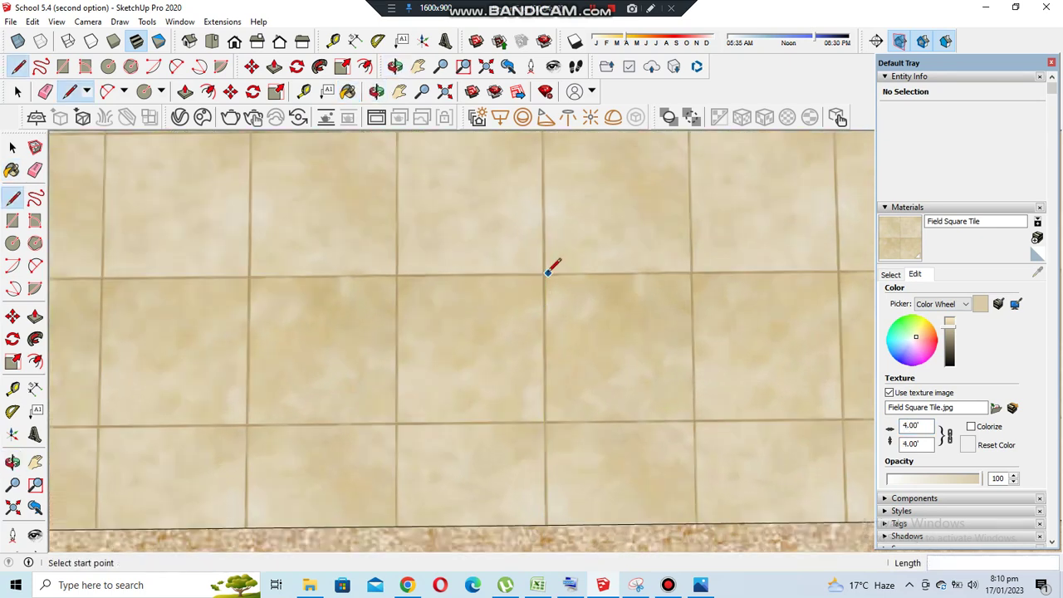
# Orbit in toward the terrazzo paving and round to the wall's left end
pyautogui.scroll(-1, 545, 420)
pyautogui.scroll(-2, 545, 420)
pyautogui.scroll(-1, 547, 420)
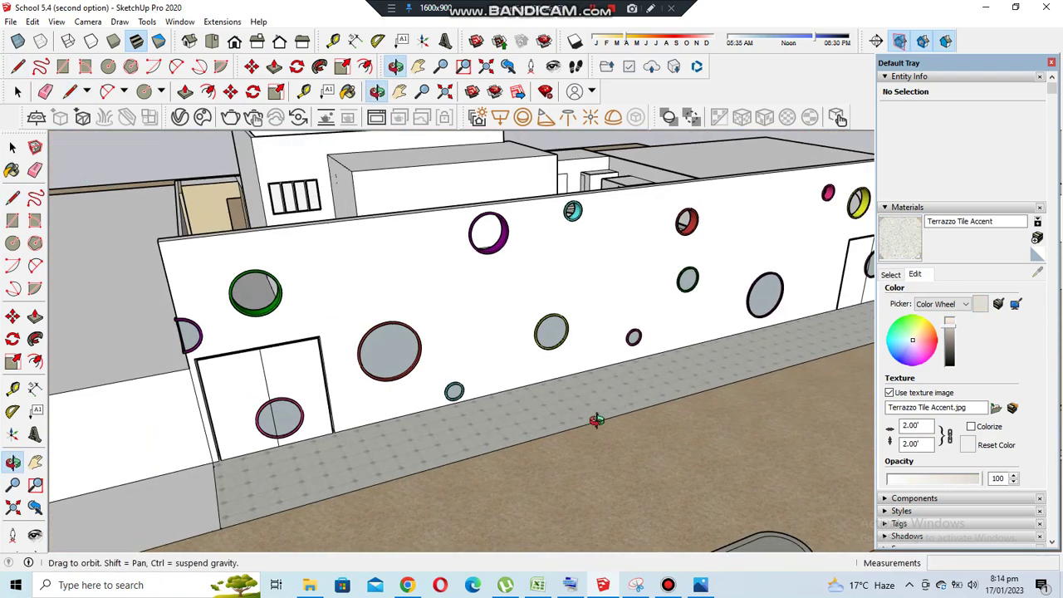
pyautogui.moveTo(596, 421)
pyautogui.mouseDown(button='middle')
pyautogui.moveTo(479, 456)
pyautogui.moveTo(534, 411)
pyautogui.mouseUp(button='middle')
pyautogui.scroll(5, 480, 456)
pyautogui.scroll(-2, 534, 410)
pyautogui.scroll(-2, 499, 411)
pyautogui.scroll(-2, 494, 412)
pyautogui.scroll(-1, 494, 411)
pyautogui.moveTo(562, 356); pyautogui.dragTo(1054, 7, button='middle')
# Switch to the Top view and zoom onto the courtyard floor
pyautogui.press('F2')
pyautogui.scroll(5, 360, 424)
pyautogui.scroll(-1, 541, 404)
pyautogui.scroll(-1, 424, 406)
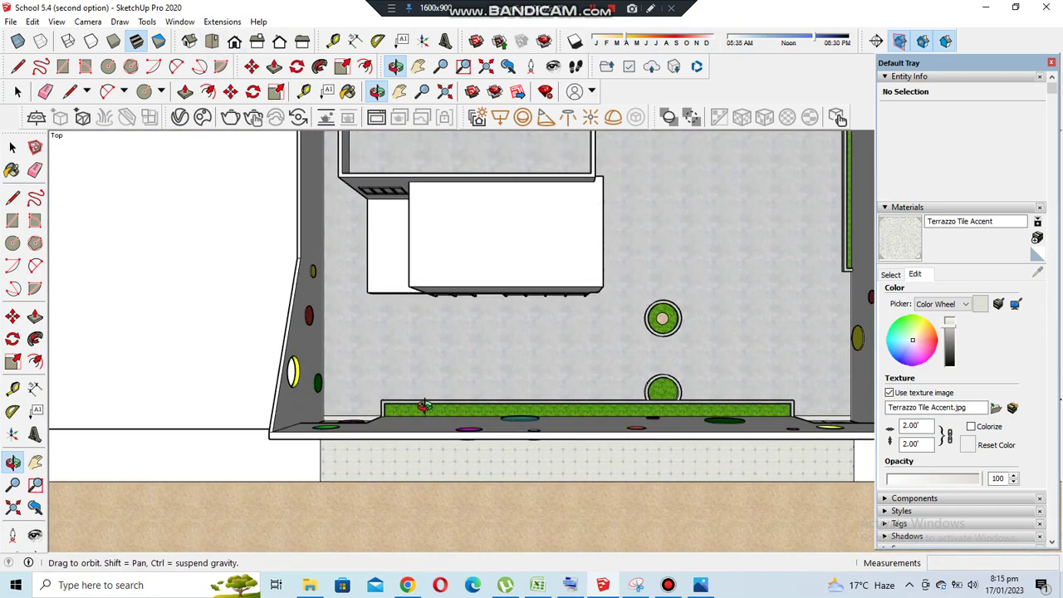
pyautogui.scroll(2, 423, 405)
pyautogui.scroll(2, 266, 428)
# Start a circle on the courtyard floor beside the planters, then cancel the misplaced one
pyautogui.click(144, 92)
pyautogui.scroll(1, 768, 324)
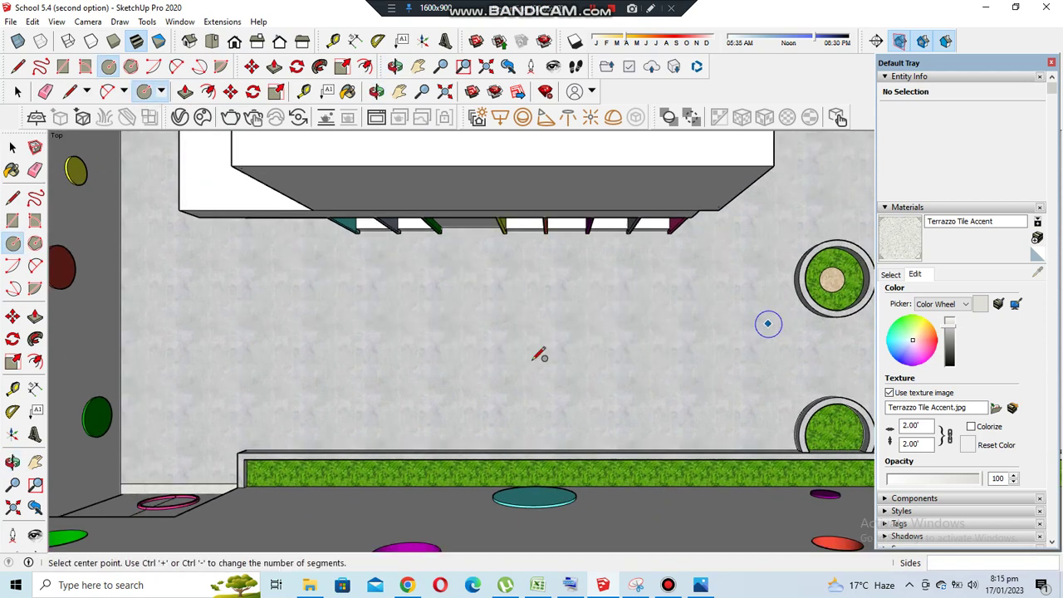
pyautogui.scroll(-1, 673, 407)
pyautogui.click(641, 391)
pyautogui.press('Escape')
pyautogui.scroll(-1, 475, 349)
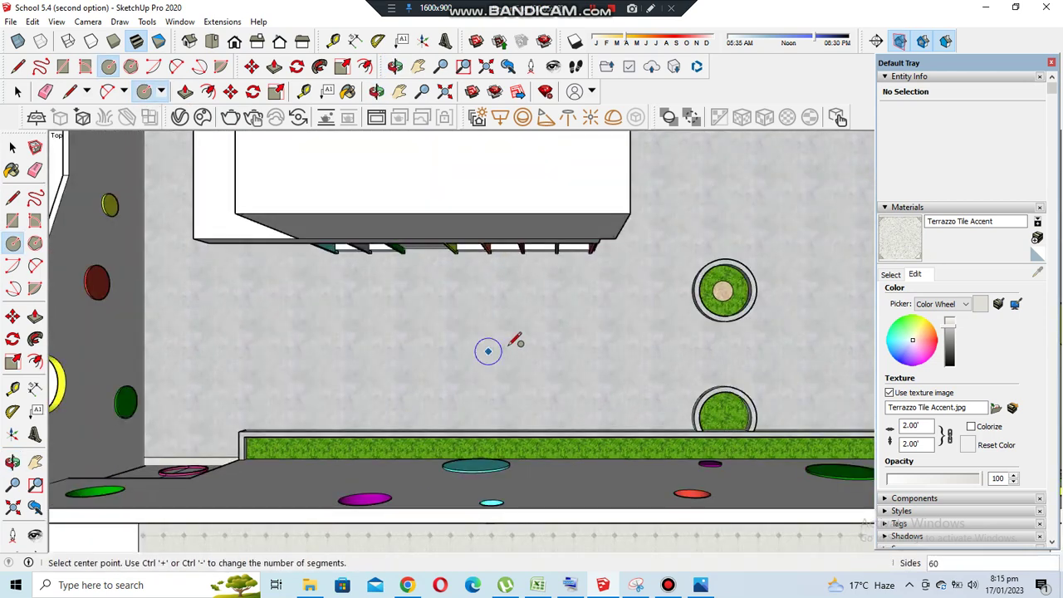
pyautogui.scroll(1, 585, 370)
pyautogui.scroll(1, 622, 412)
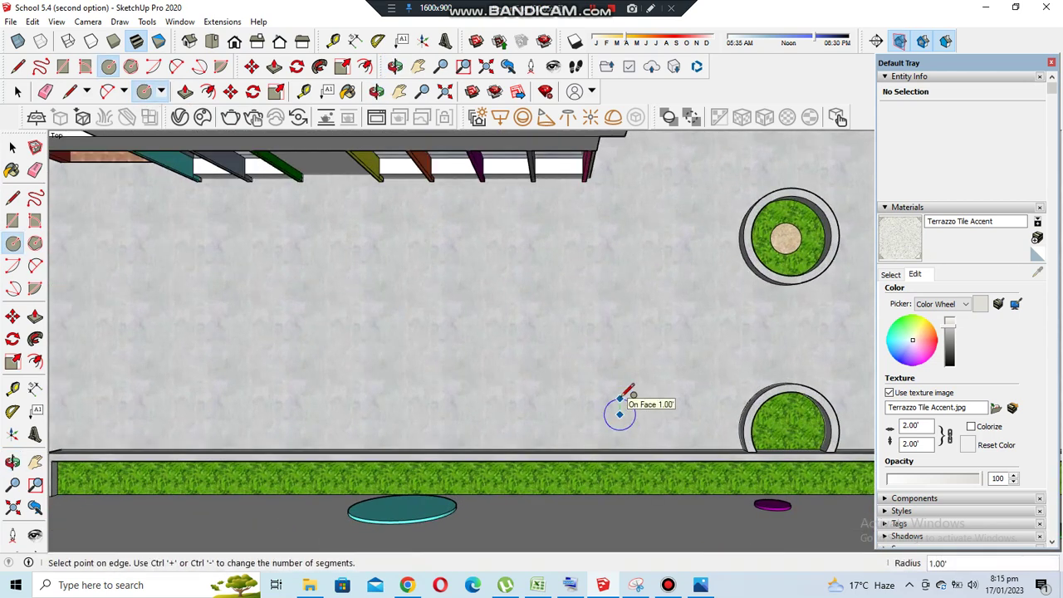
# Start a small circle on the wall and erase the oversized circle
pyautogui.scroll(3, 656, 437)
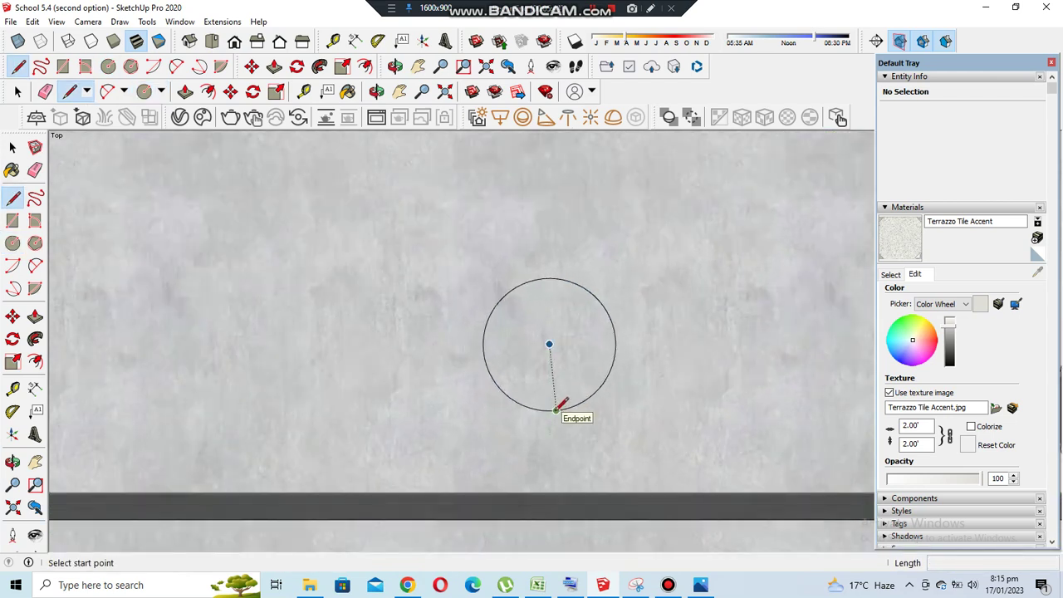
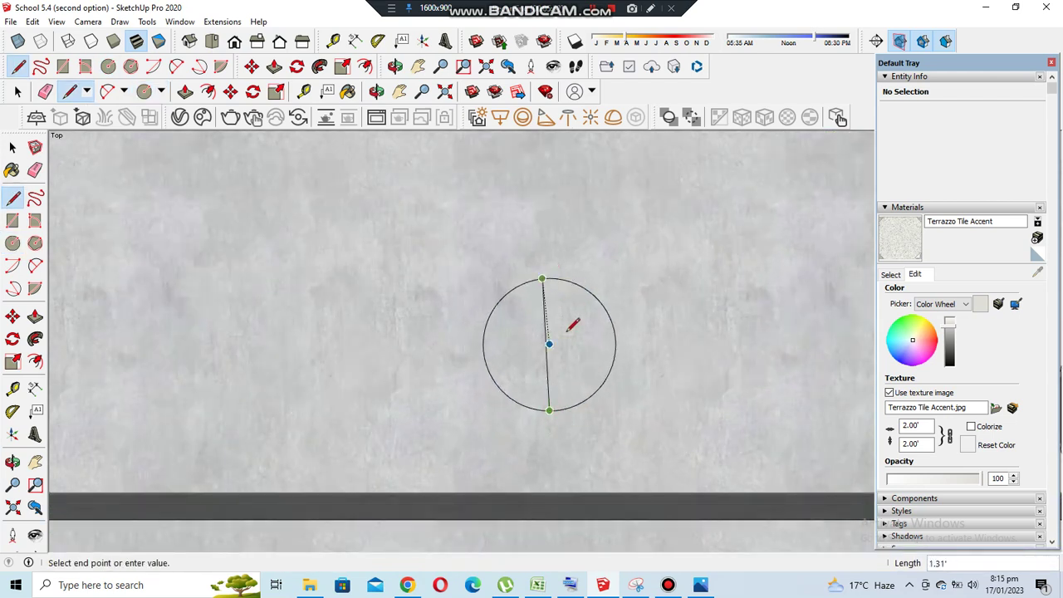
pyautogui.scroll(1, 209, 355)
# Start a small circle on the wall and erase the oversized circle
pyautogui.click(380, 395)
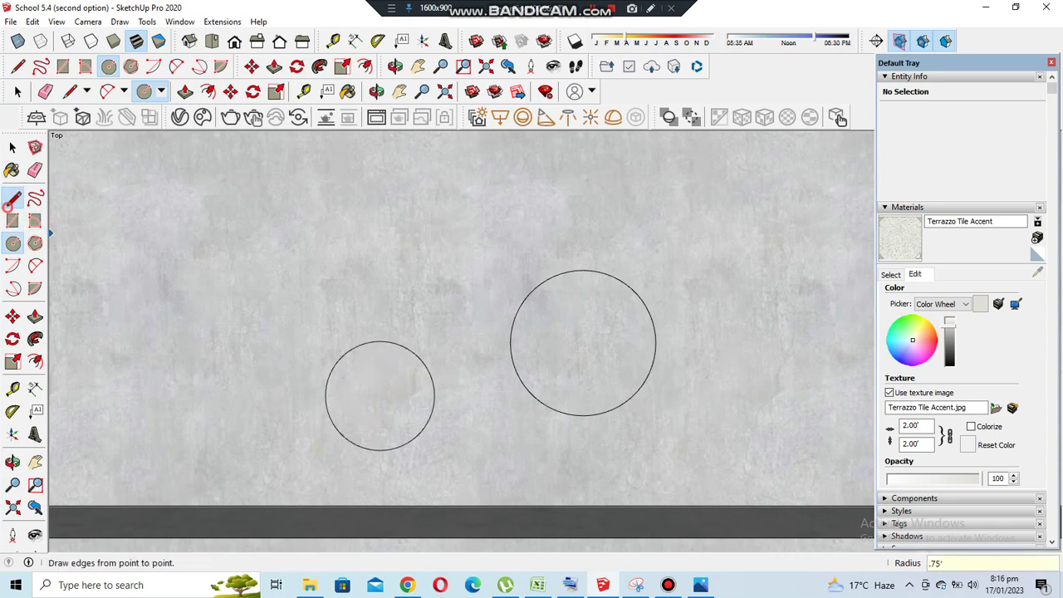
pyautogui.click(13, 199)
pyautogui.press('e')
pyautogui.scroll(-1, 660, 375)
pyautogui.click(648, 370)
pyautogui.scroll(-2, 629, 394)
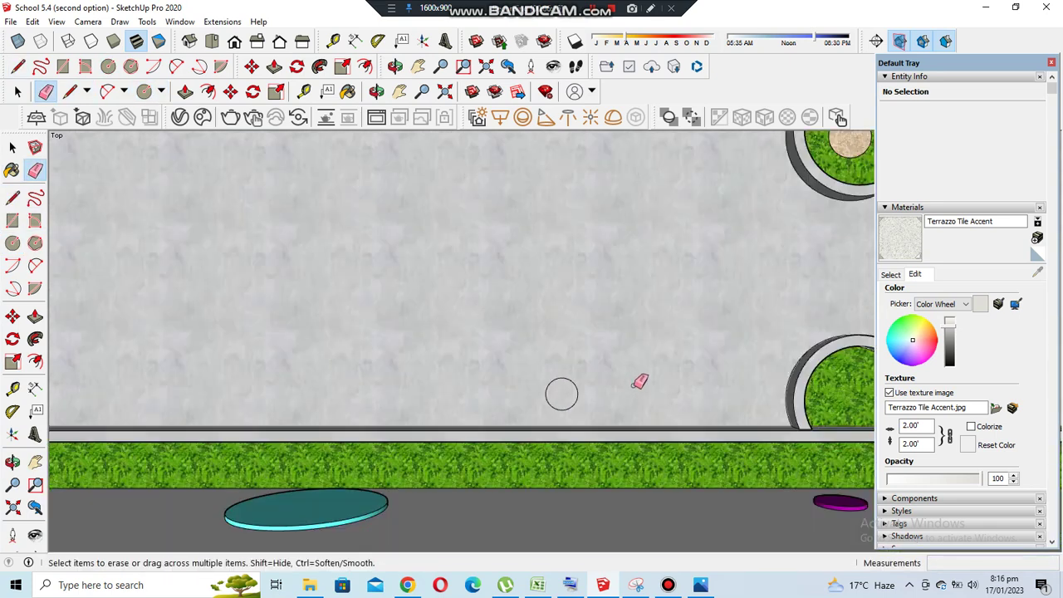
pyautogui.press('space')
pyautogui.scroll(-3, 568, 390)
# Move the small circle to the white block's corner and Ctrl-copy it into a row
pyautogui.press('m')
pyautogui.scroll(-2, 573, 395)
pyautogui.scroll(1, 615, 416)
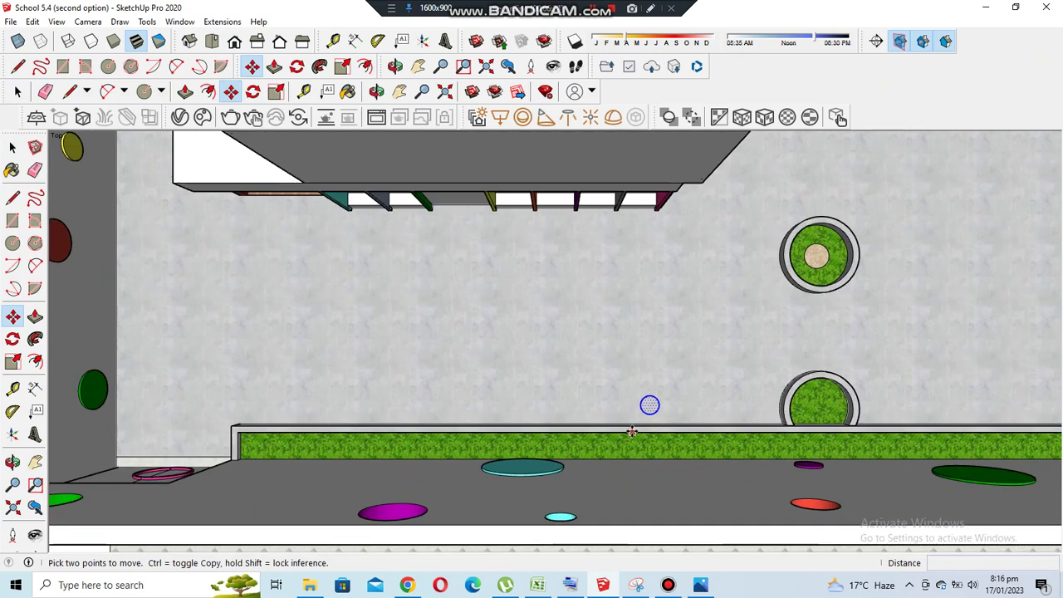
pyautogui.scroll(1, 719, 427)
pyautogui.scroll(-1, 557, 374)
pyautogui.scroll(1, 399, 321)
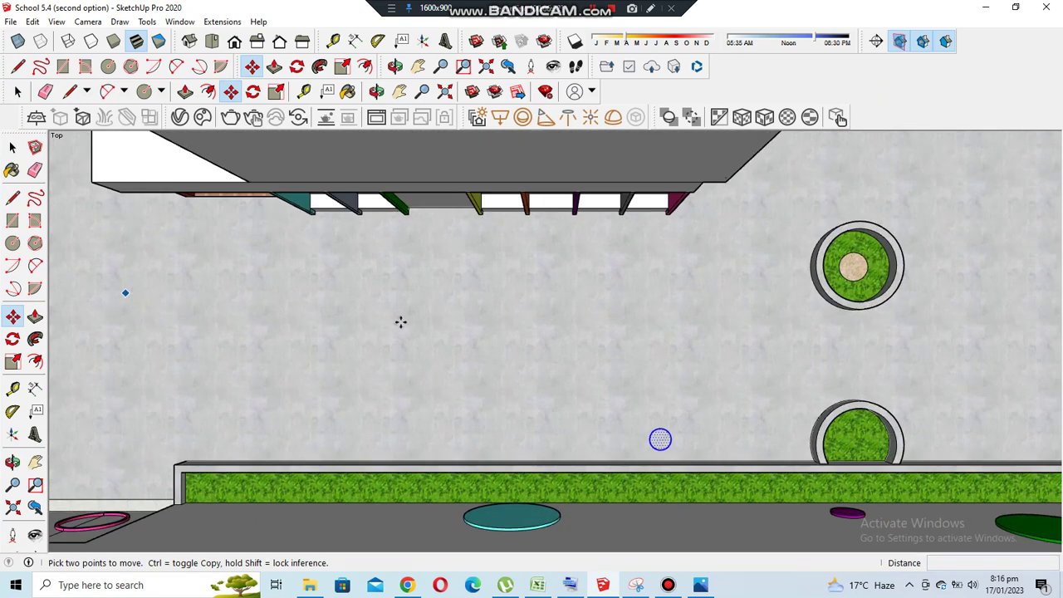
pyautogui.scroll(-1, 667, 411)
pyautogui.scroll(2, 788, 429)
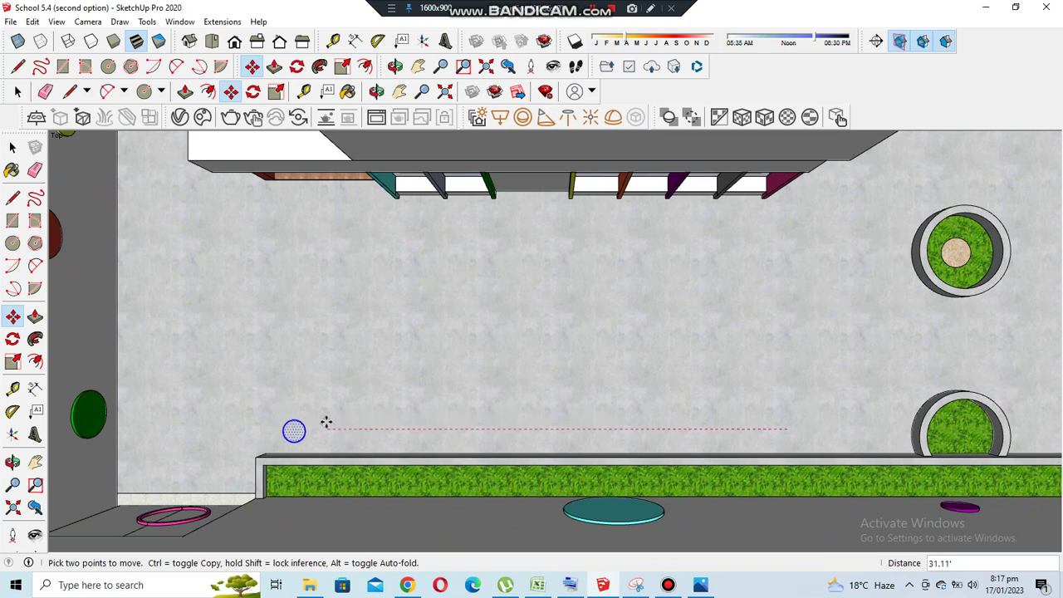
pyautogui.scroll(2, 177, 460)
pyautogui.scroll(2, 540, 351)
pyautogui.click(539, 352)
pyautogui.scroll(-3, 331, 401)
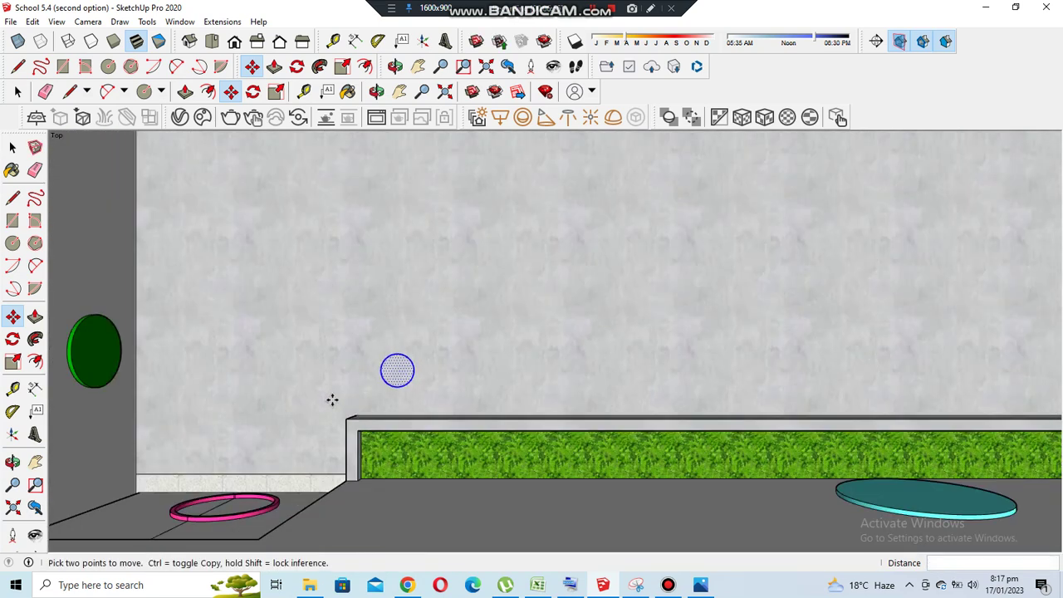
pyautogui.scroll(-2, 332, 401)
pyautogui.scroll(2, 357, 335)
pyautogui.scroll(1, 309, 391)
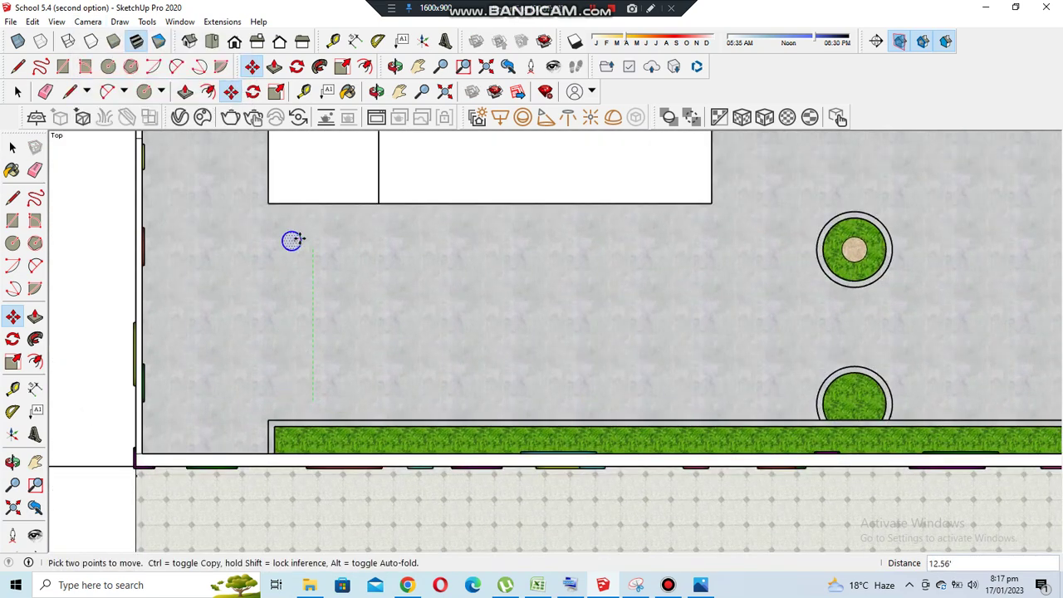
pyautogui.scroll(2, 285, 206)
pyautogui.scroll(2, 272, 324)
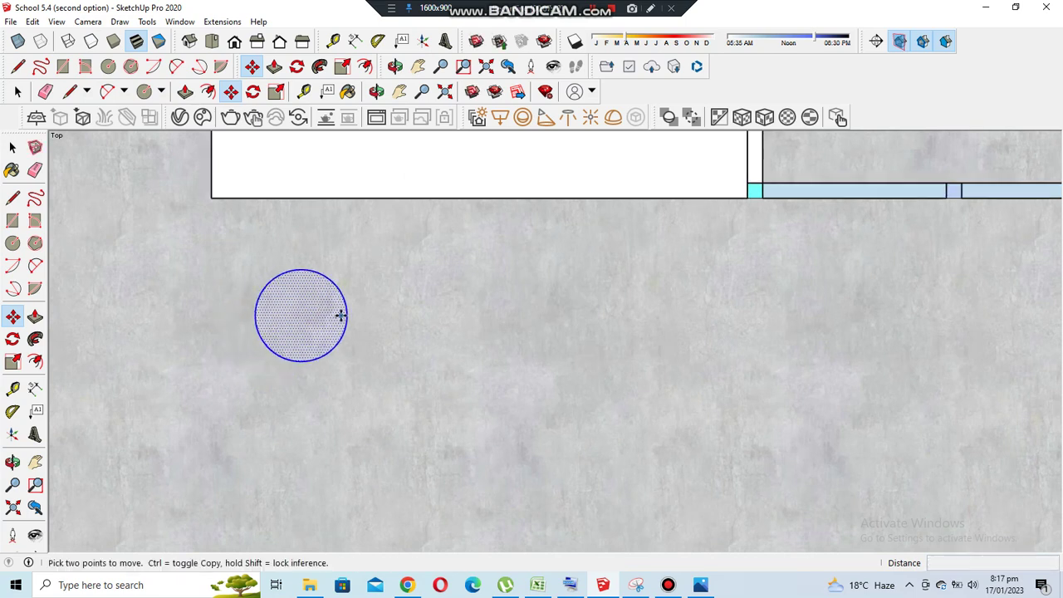
pyautogui.scroll(1, 332, 314)
pyautogui.click(321, 310)
pyautogui.click(333, 311)
pyautogui.scroll(-3, 166, 290)
pyautogui.scroll(-3, 239, 330)
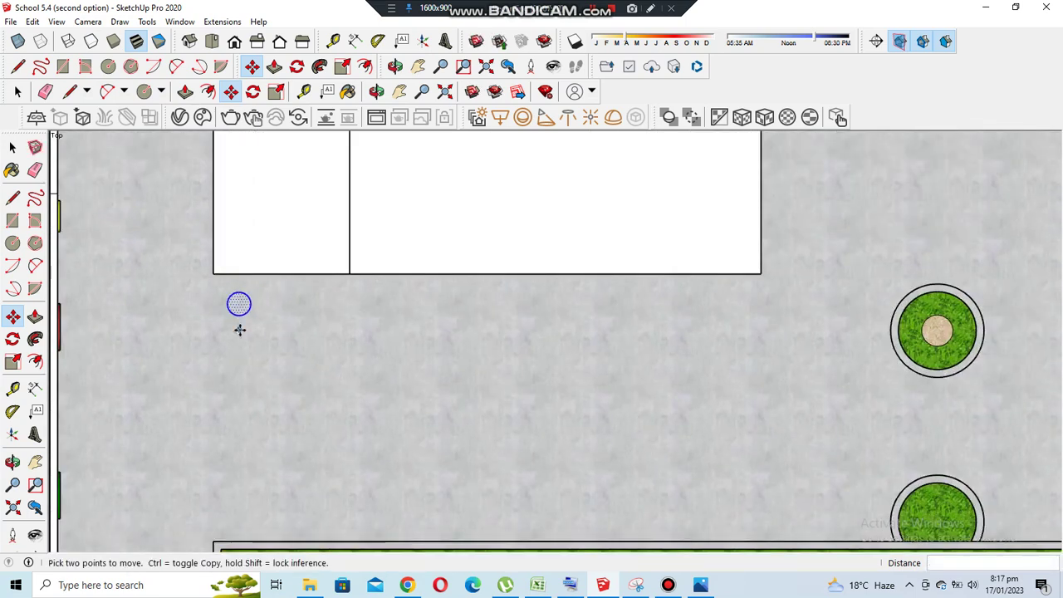
pyautogui.press('ctrl')
pyautogui.write('/10')
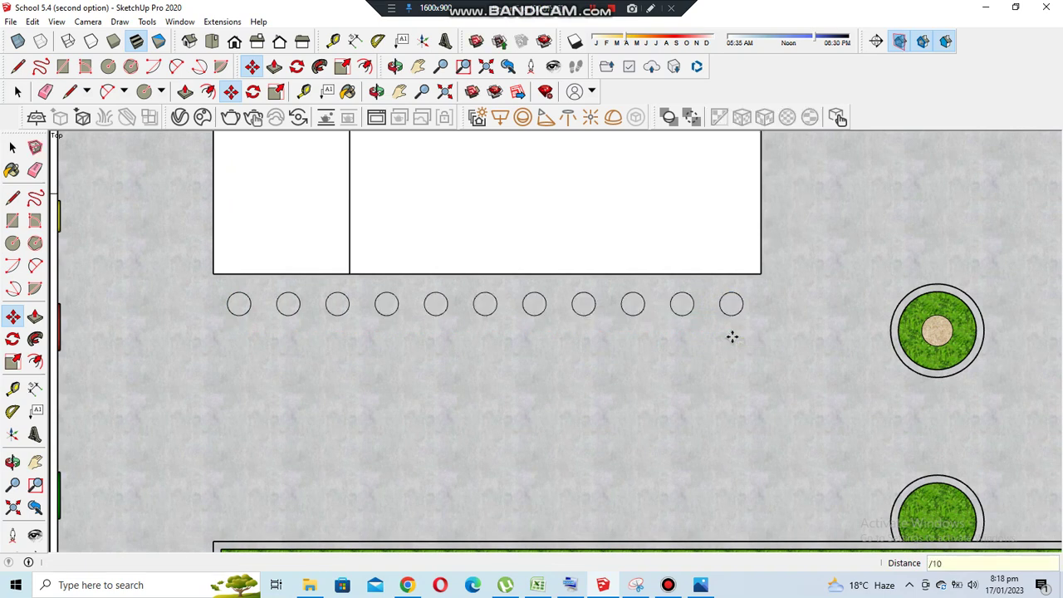
# Measure the spacing with a temporary line from the left circle's edge
pyautogui.click(13, 200)
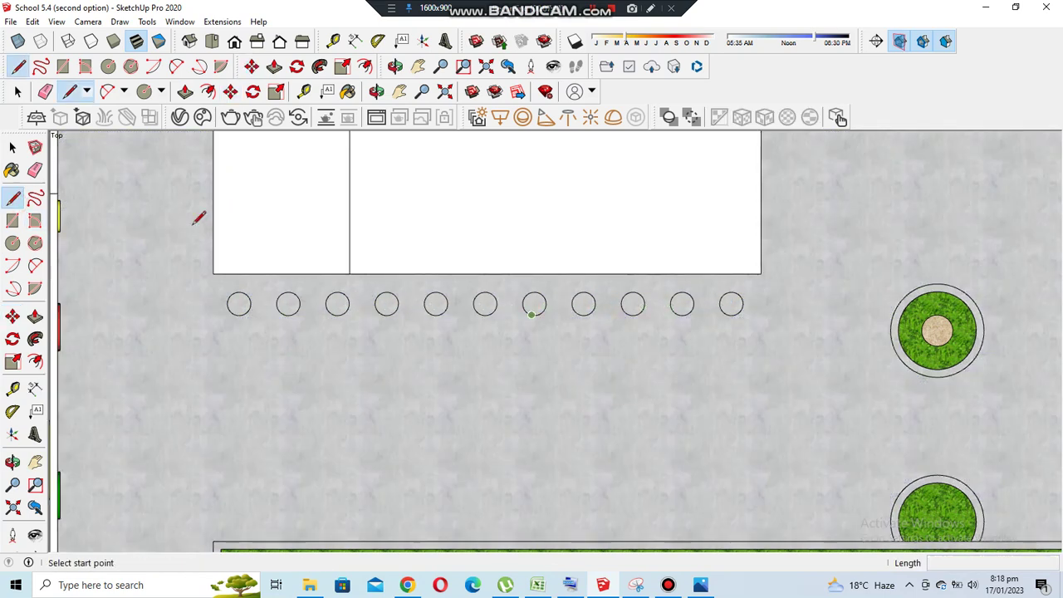
pyautogui.press('space')
pyautogui.scroll(-1, 468, 396)
pyautogui.scroll(3, 227, 303)
pyautogui.scroll(3, 332, 303)
pyautogui.press('l')
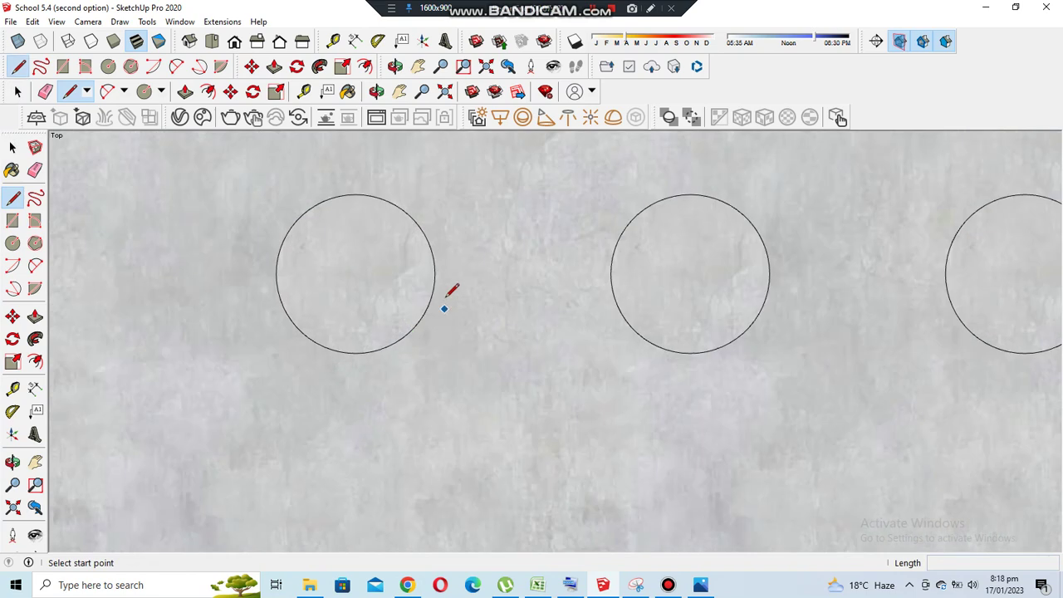
pyautogui.scroll(1, 447, 307)
pyautogui.click(434, 268)
pyautogui.press('space')
pyautogui.scroll(-5, 332, 290)
pyautogui.scroll(-5, 370, 283)
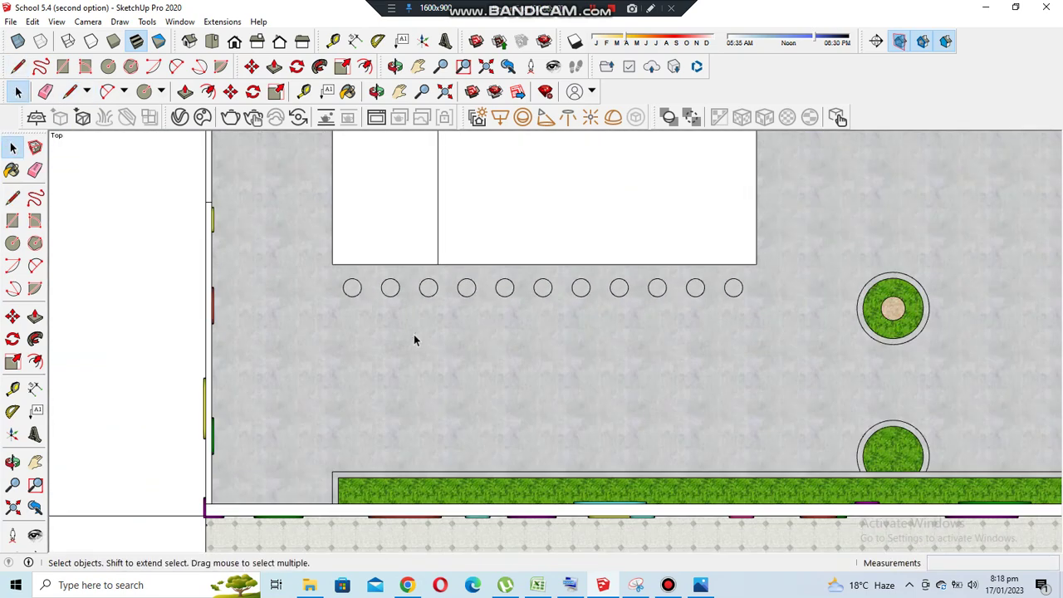
pyautogui.scroll(1, 682, 475)
# Copy the row of eleven circles down to just above the hedge, then undo it
pyautogui.moveTo(297, 244); pyautogui.dragTo(765, 291)
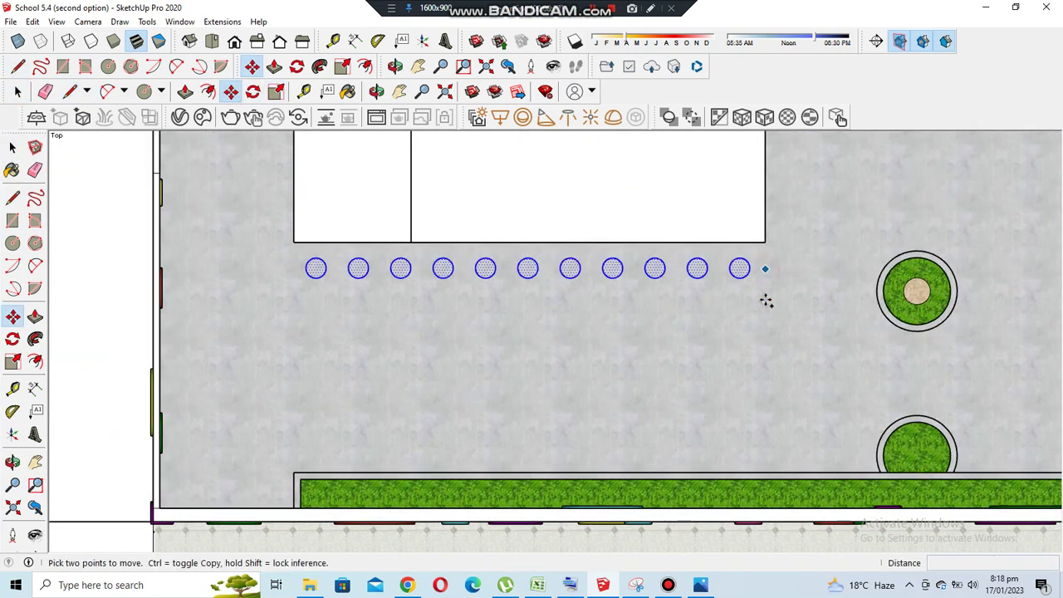
pyautogui.click(766, 268)
pyautogui.press('ctrl')
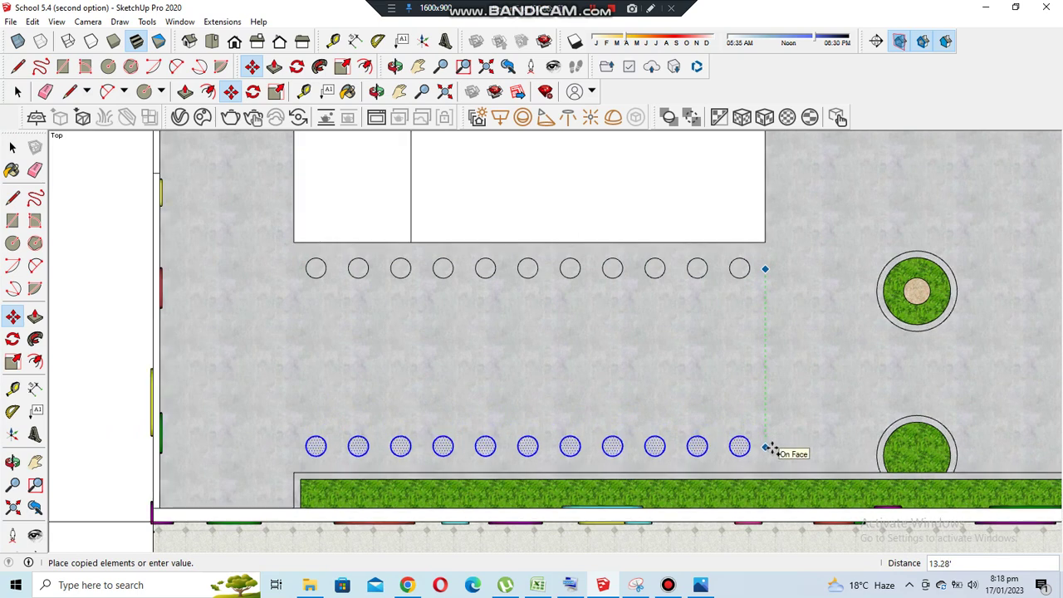
pyautogui.click(766, 450)
pyautogui.scroll(-1, 461, 325)
pyautogui.press('space')
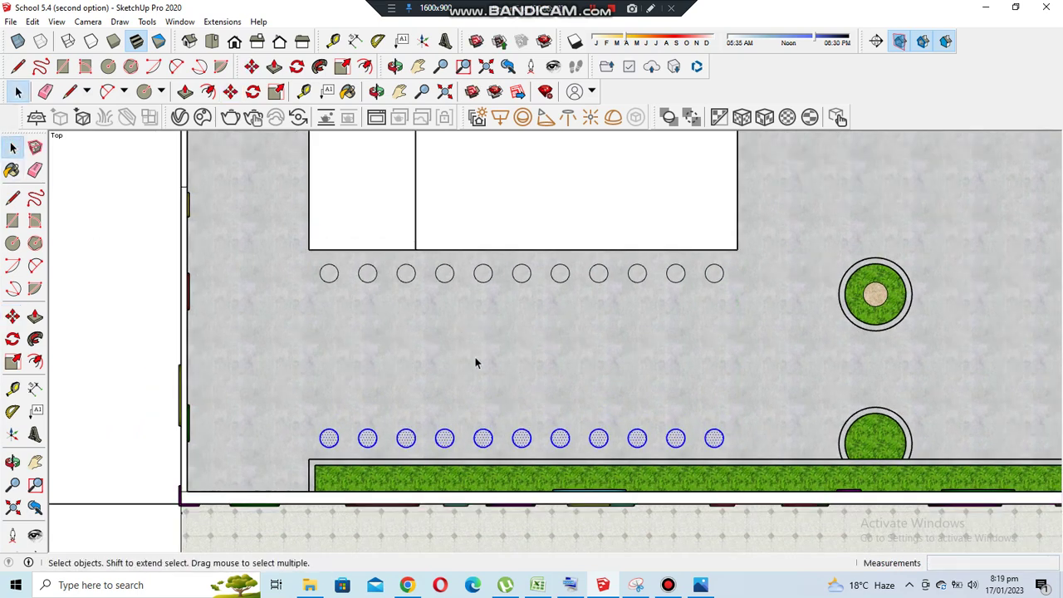
pyautogui.scroll(-2, 565, 359)
pyautogui.scroll(1, 389, 361)
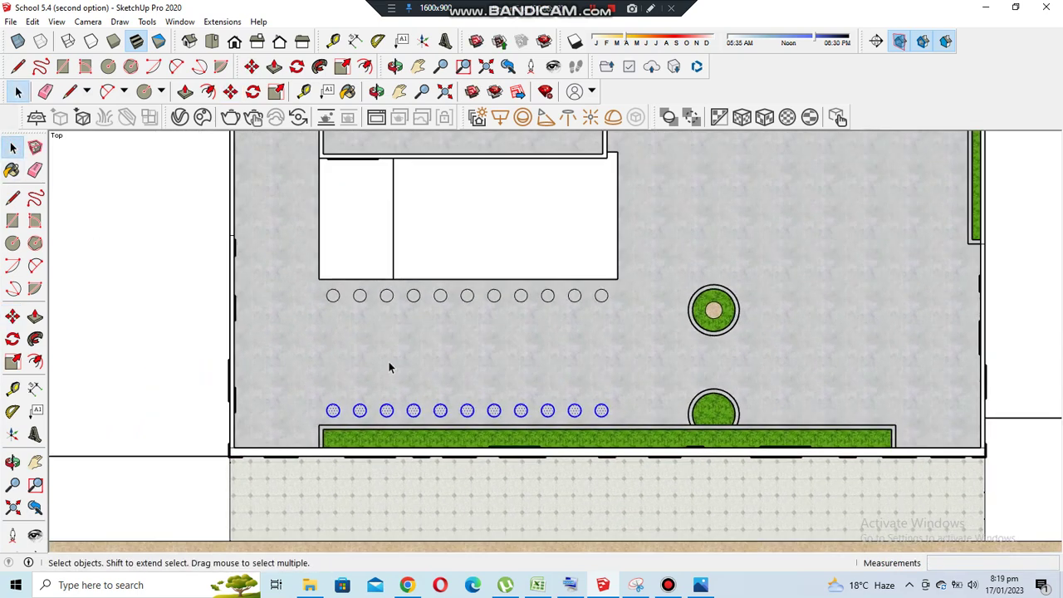
pyautogui.scroll(-1, 388, 361)
pyautogui.hotkey('ctrl', 'z')
pyautogui.hotkey('ctrl', 'z')
# Draw a circle with a typed radius on the wall, then cancel and undo it
pyautogui.scroll(1, 390, 322)
pyautogui.press('c')
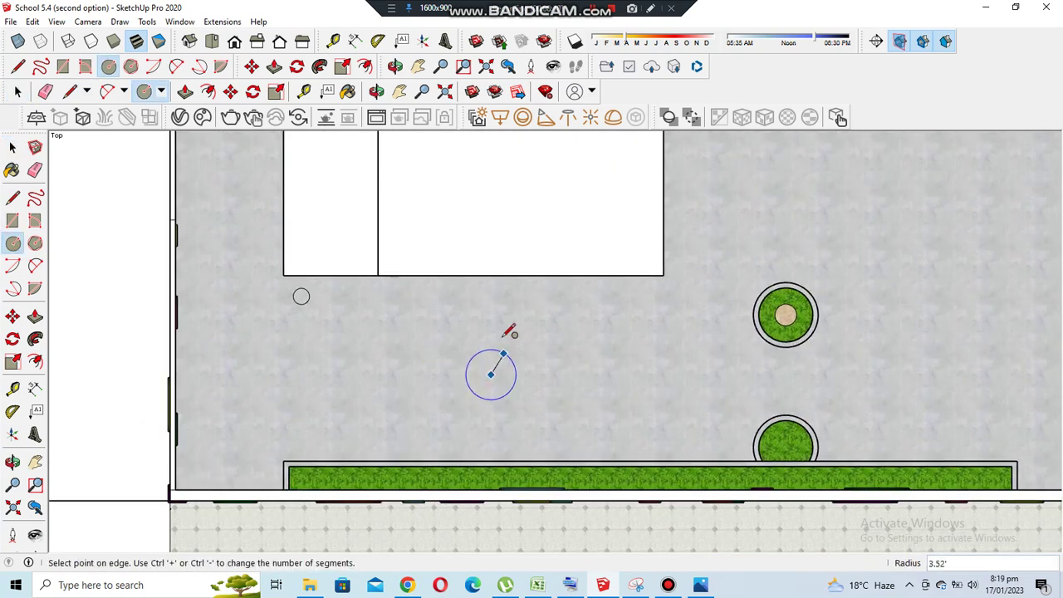
pyautogui.scroll(1, 504, 336)
pyautogui.scroll(1, 507, 345)
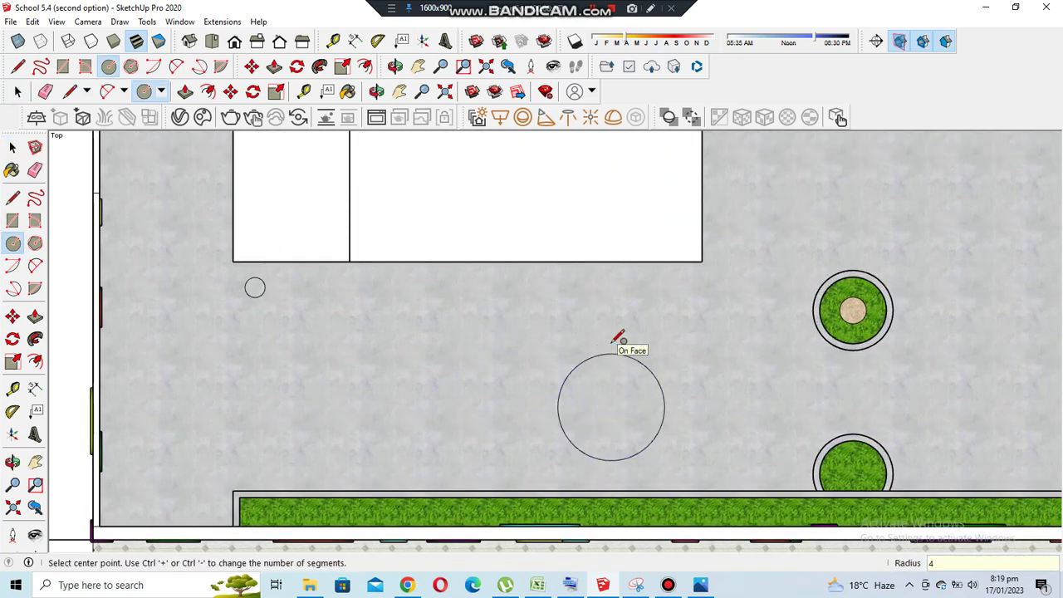
pyautogui.scroll(1, 379, 504)
pyautogui.click(433, 423)
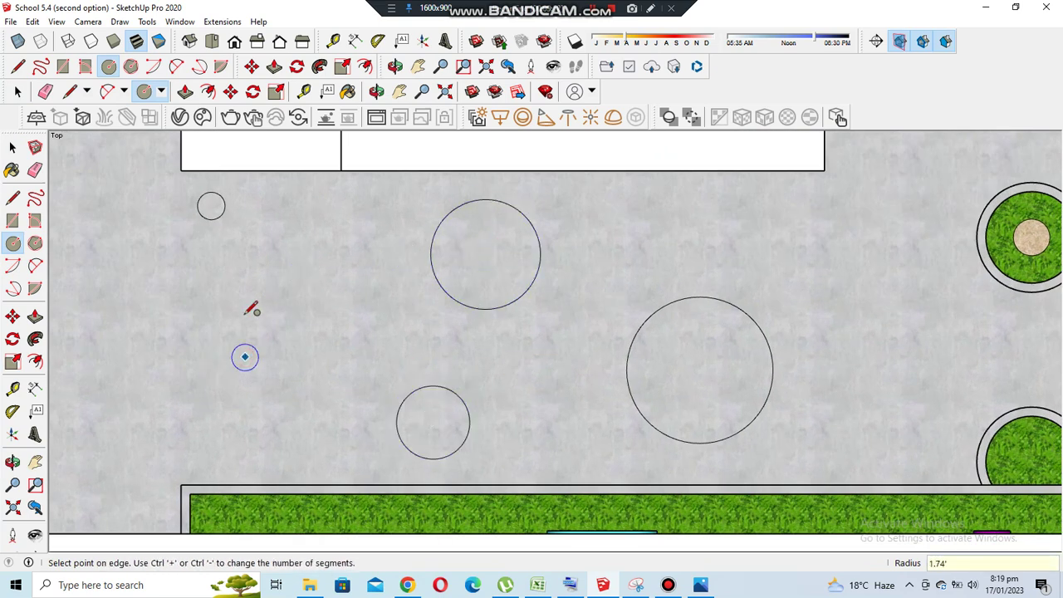
pyautogui.press('Return')
pyautogui.scroll(-1, 258, 295)
pyautogui.scroll(1, 282, 249)
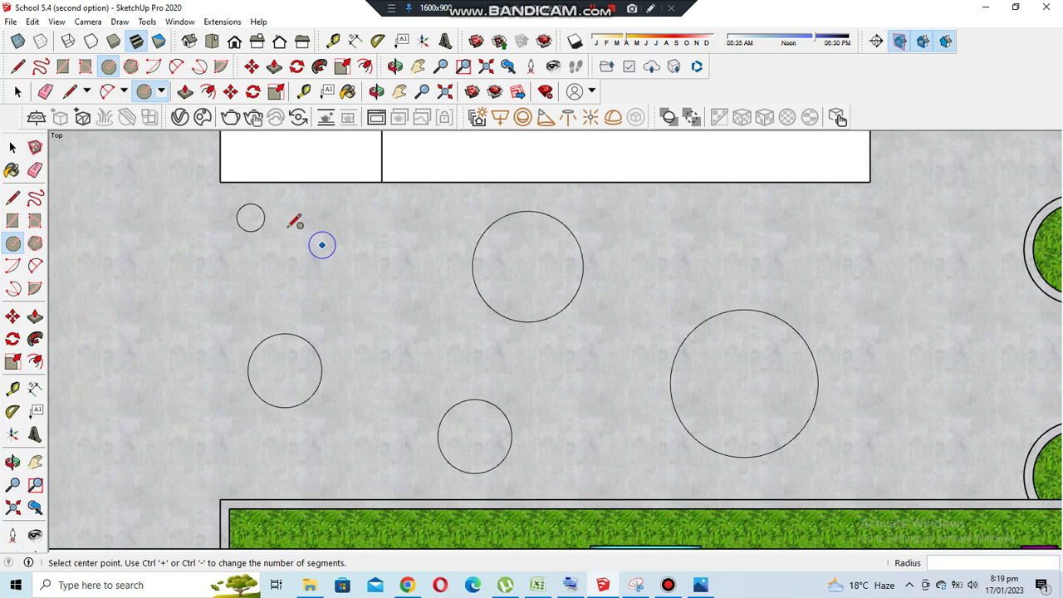
pyautogui.press('e')
pyautogui.hotkey('ctrl', 'z')
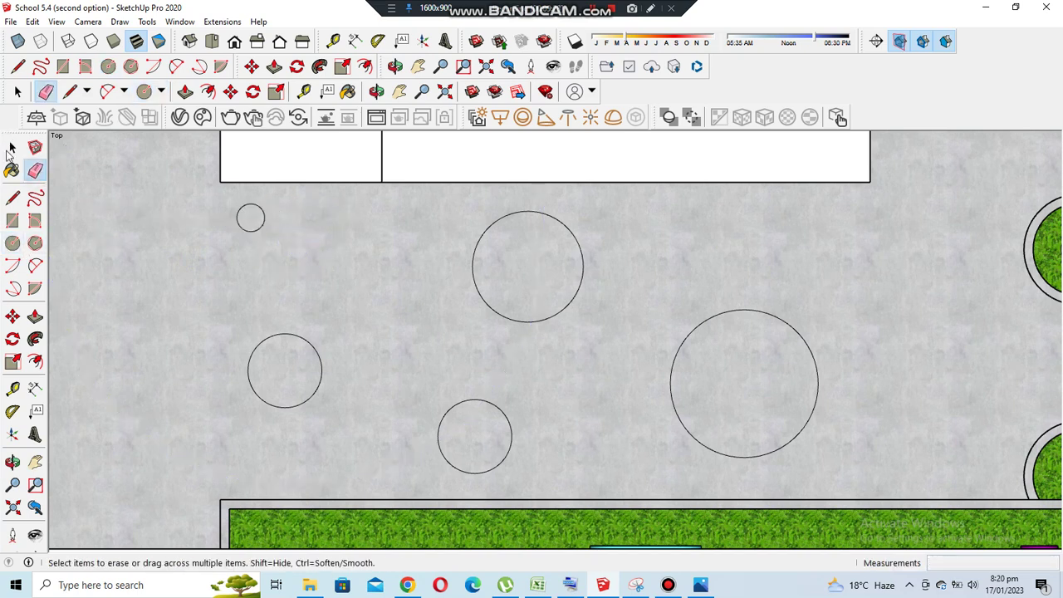
# Ctrl-copy the small circle to several spots around the wall, including beside the large circle
pyautogui.press('m')
pyautogui.click(260, 226)
pyautogui.click(366, 462)
pyautogui.press('ctrl')
pyautogui.click(367, 463)
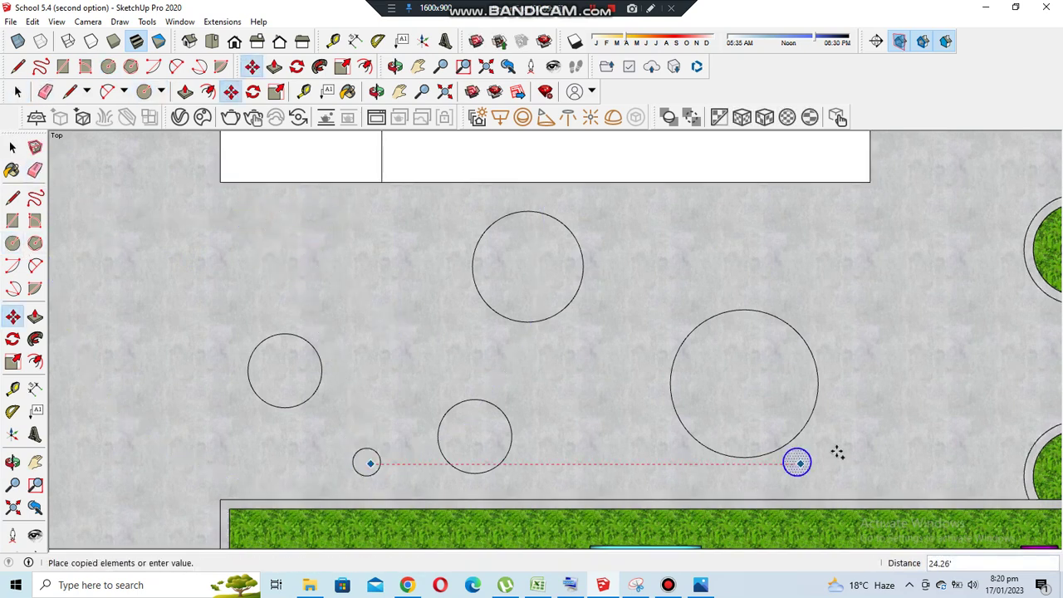
pyautogui.click(862, 416)
pyautogui.click(863, 417)
pyautogui.click(616, 384)
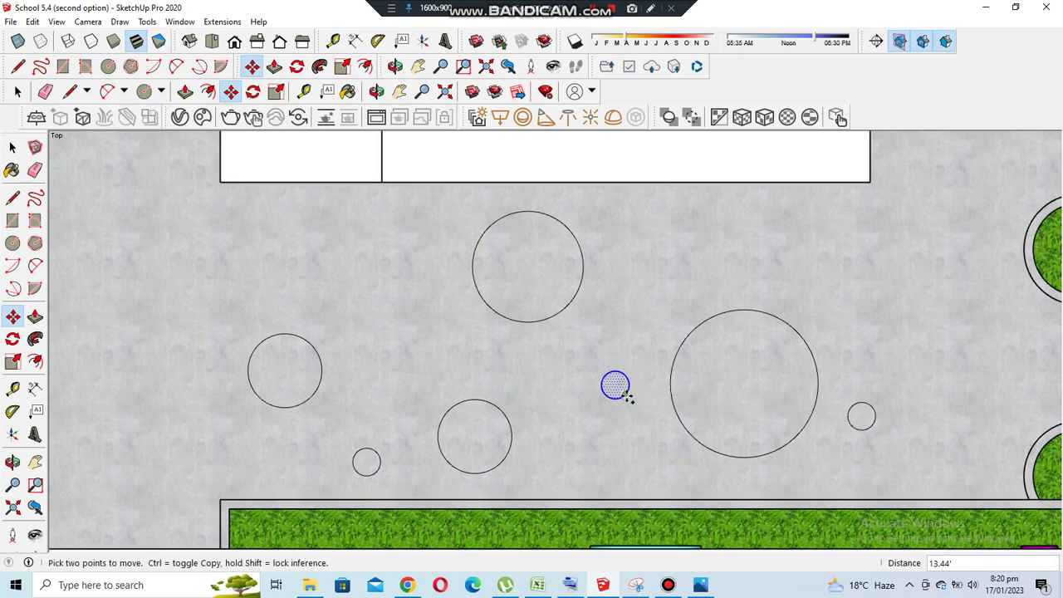
pyautogui.click(624, 393)
pyautogui.click(683, 236)
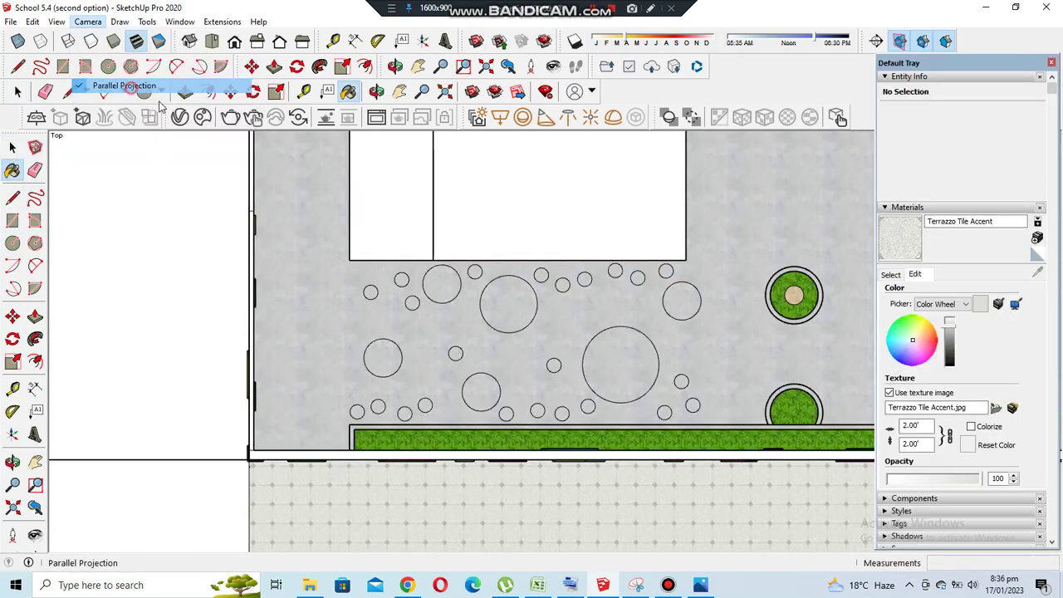
# Fill the remaining empty circles with Color G07 green, finishing with the lower-right floor circle
pyautogui.click(131, 99)
pyautogui.scroll(3, 315, 344)
pyautogui.click(549, 291)
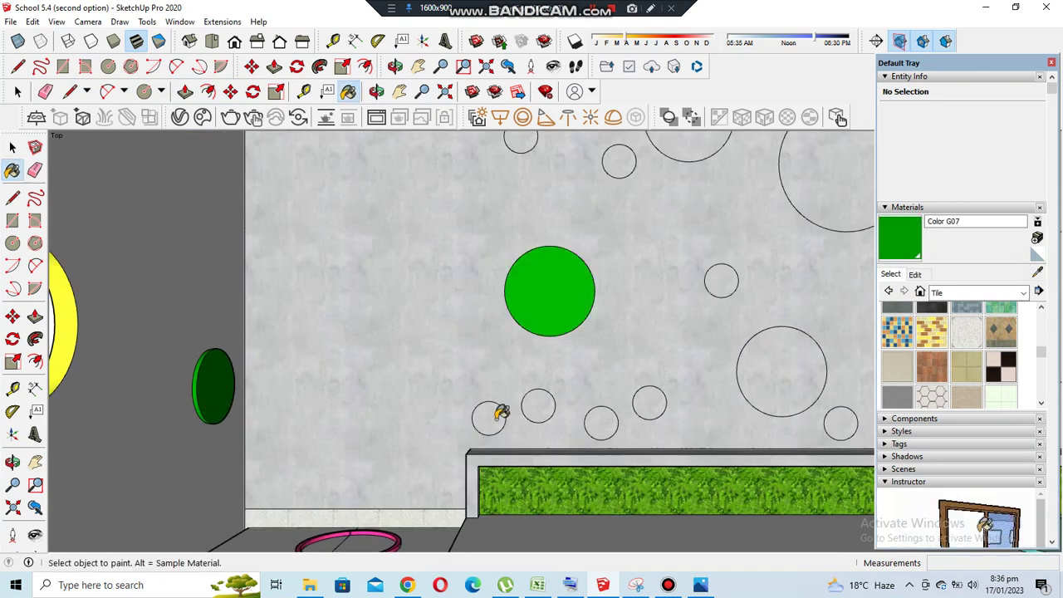
pyautogui.scroll(3, 499, 413)
pyautogui.click(478, 414)
pyautogui.click(710, 424)
pyautogui.scroll(-4, 810, 391)
pyautogui.click(606, 400)
pyautogui.click(534, 203)
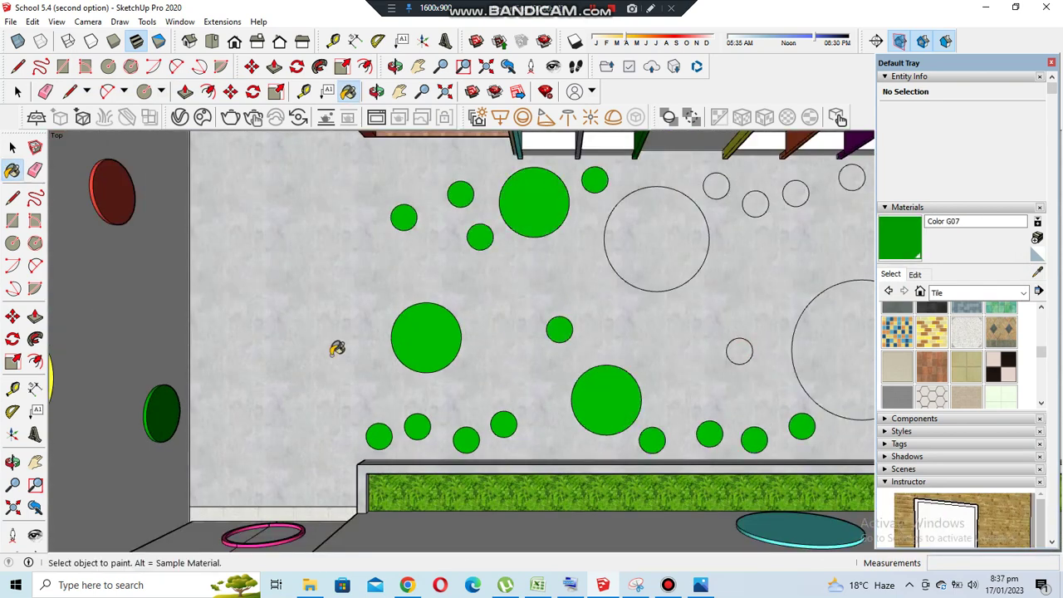
pyautogui.scroll(-2, 493, 343)
pyautogui.click(577, 262)
pyautogui.scroll(3, 581, 266)
pyautogui.click(831, 277)
pyautogui.scroll(1, 831, 278)
pyautogui.click(702, 414)
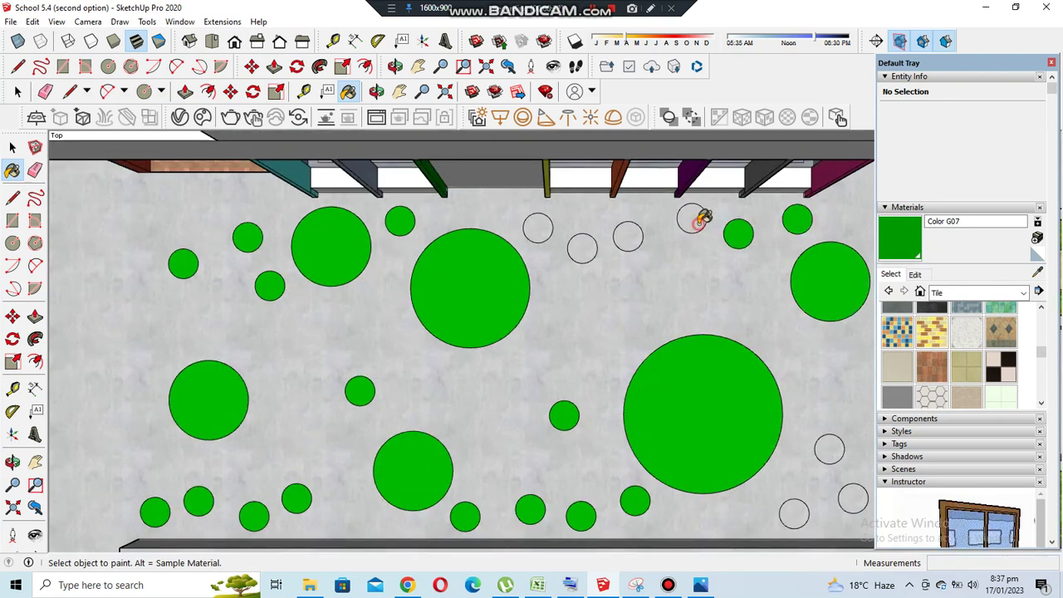
pyautogui.scroll(2, 831, 471)
pyautogui.click(831, 471)
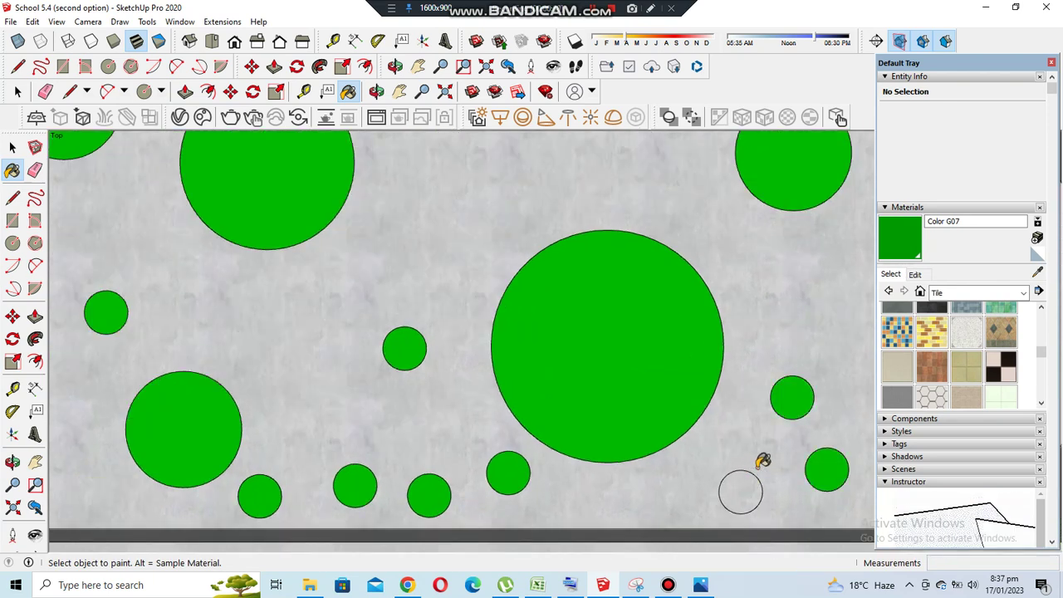
pyautogui.scroll(-3, 762, 457)
pyautogui.scroll(2, 623, 382)
pyautogui.scroll(-3, 623, 382)
# Orbit into a tilted 3D view of the green polka-dot courtyard
pyautogui.moveTo(541, 318); pyautogui.dragTo(592, 378, button='middle')
pyautogui.scroll(5, 592, 378)
pyautogui.moveTo(592, 378); pyautogui.dragTo(748, 274)
pyautogui.click(915, 274)
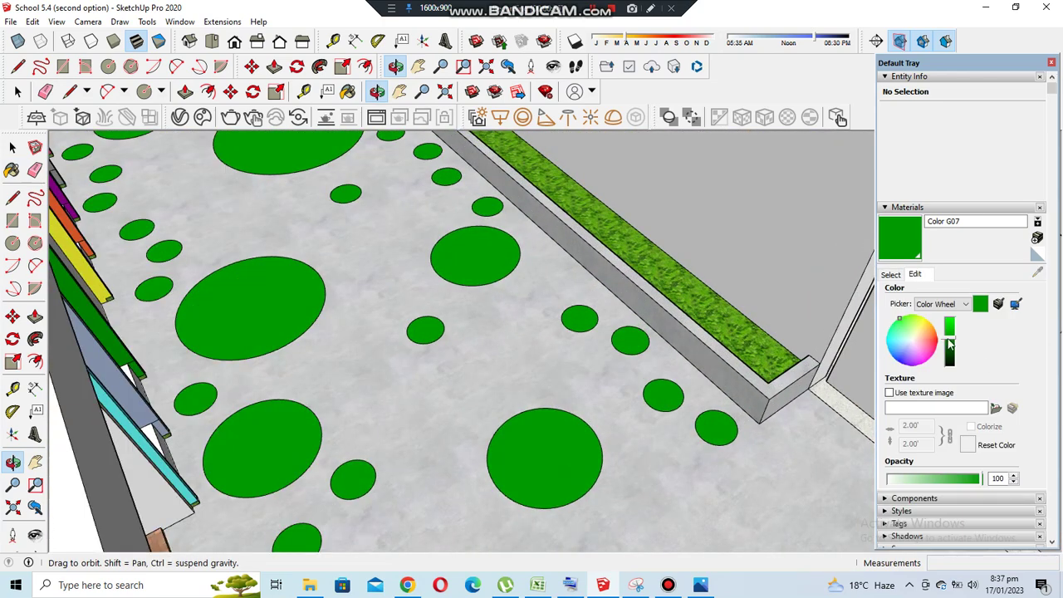
# Close the Default Tray and orbit to a more top-down angle
pyautogui.click(1051, 65)
pyautogui.scroll(-3, 681, 351)
pyautogui.moveTo(681, 352)
pyautogui.mouseDown()
pyautogui.moveTo(550, 403)
pyautogui.moveTo(557, 166)
pyautogui.mouseUp()
pyautogui.scroll(3, 589, 377)
pyautogui.scroll(-3, 589, 377)
# Push/Pull floor circles up 1.50' into cylinders, repeating on others by double-clicking
pyautogui.click(184, 91)
pyautogui.scroll(2, 600, 230)
pyautogui.scroll(3, 617, 277)
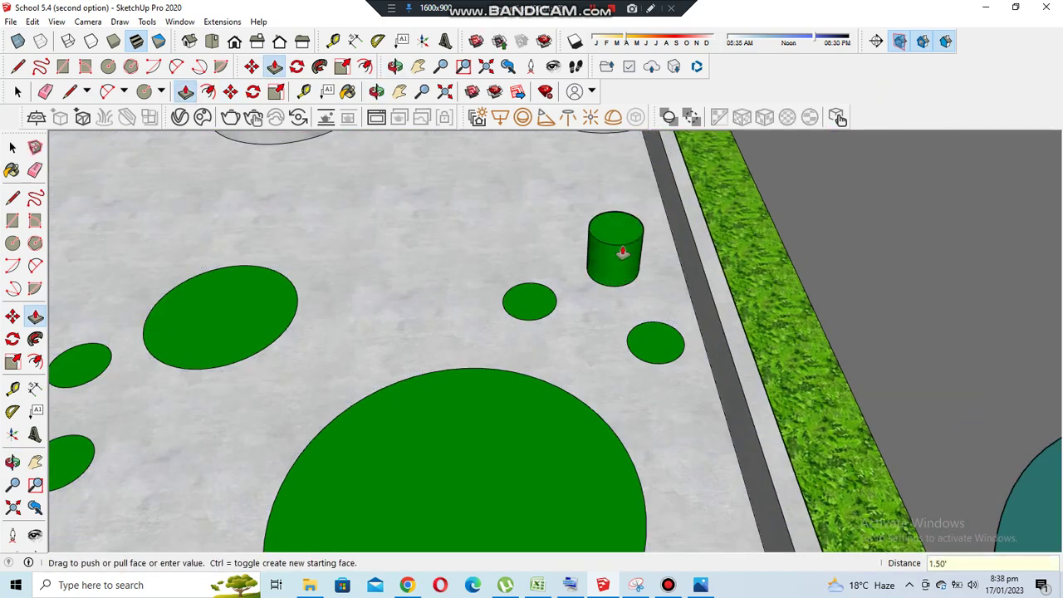
pyautogui.scroll(-3, 490, 325)
pyautogui.scroll(2, 549, 308)
pyautogui.scroll(1, 519, 345)
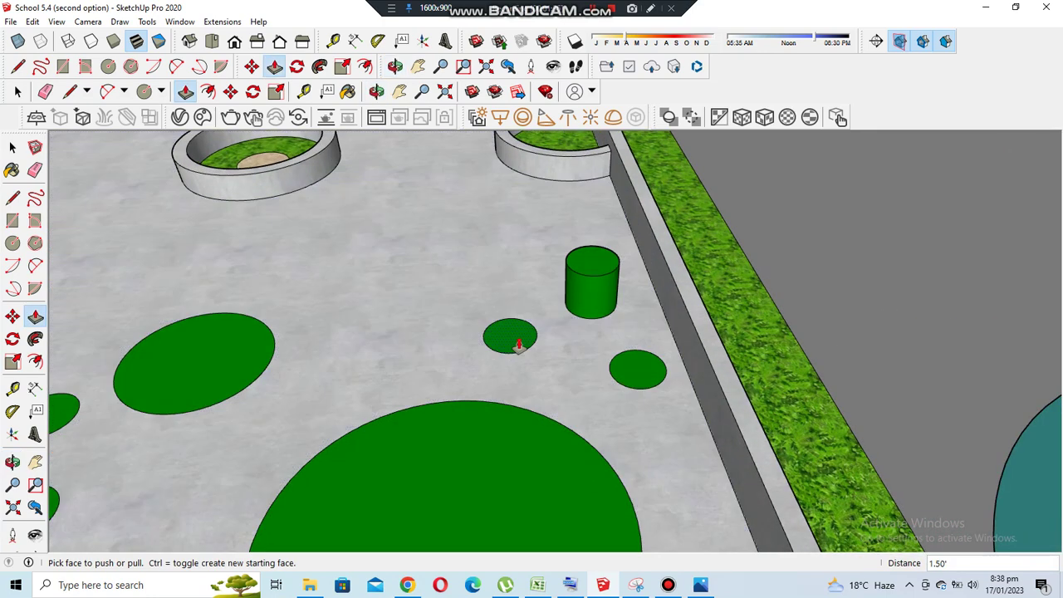
pyautogui.doubleClick(642, 382)
pyautogui.scroll(-3, 665, 357)
pyautogui.doubleClick(233, 374)
pyautogui.doubleClick(241, 453)
pyautogui.doubleClick(191, 505)
pyautogui.moveTo(442, 335); pyautogui.dragTo(573, 519, button='middle')
pyautogui.scroll(3, 590, 448)
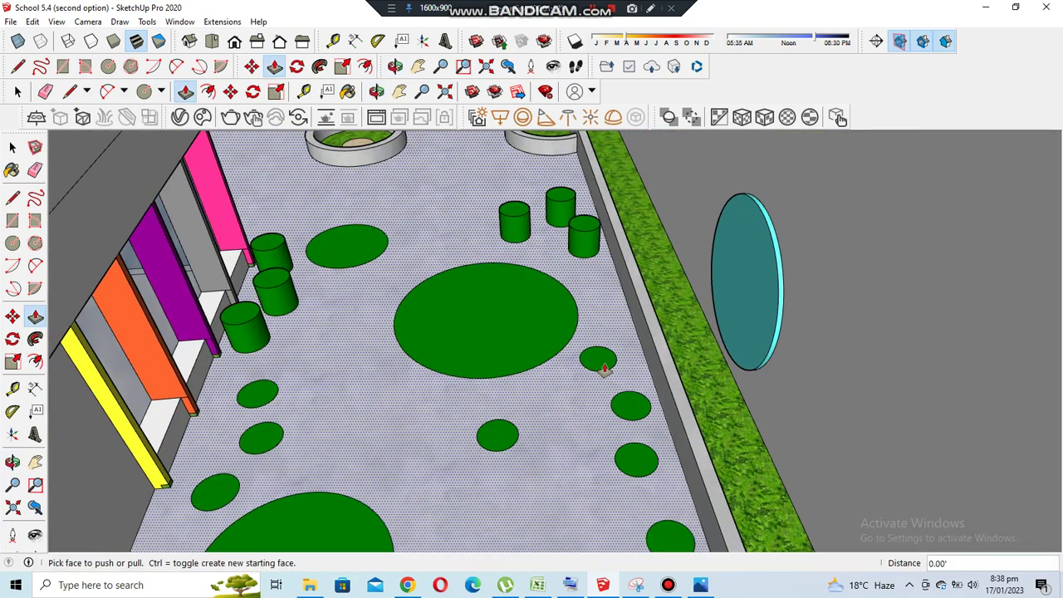
pyautogui.click(498, 439)
pyautogui.scroll(-2, 599, 488)
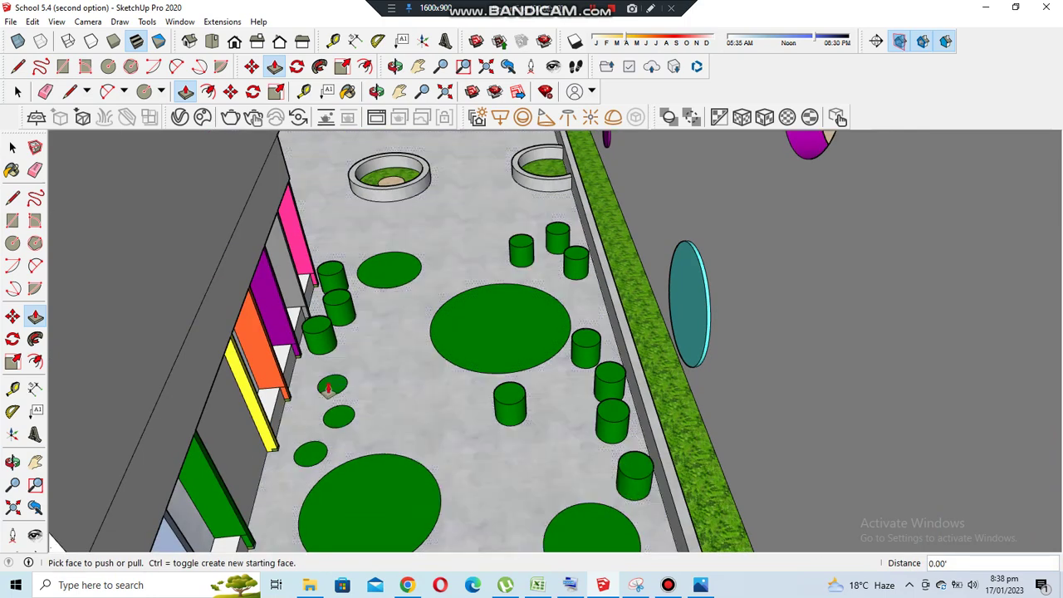
pyautogui.scroll(-1, 328, 389)
pyautogui.scroll(-1, 420, 255)
pyautogui.scroll(-1, 420, 261)
pyautogui.scroll(2, 410, 539)
pyautogui.scroll(3, 411, 539)
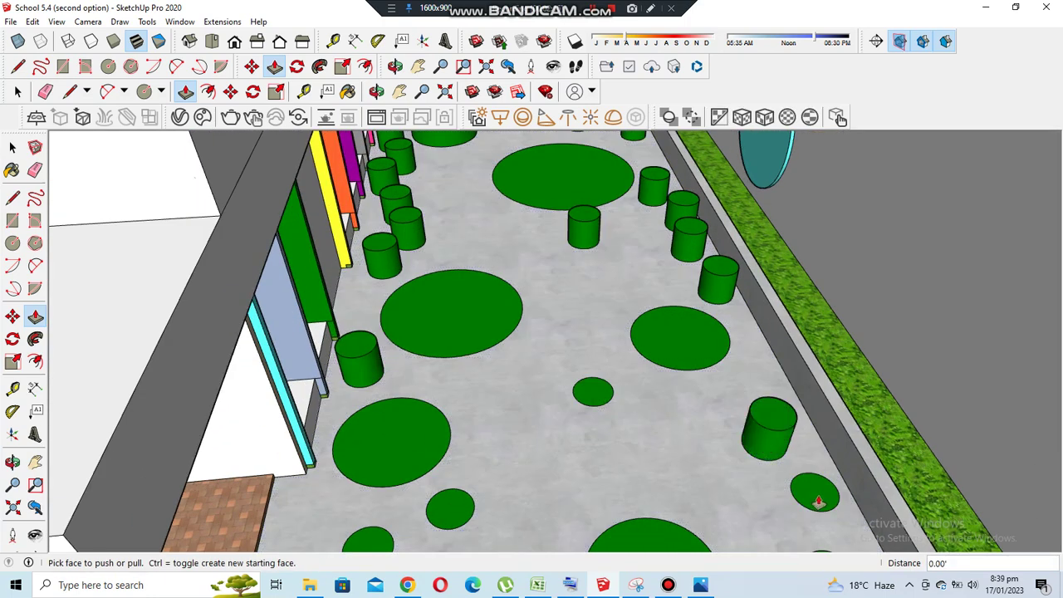
pyautogui.scroll(-1, 818, 501)
pyautogui.scroll(-1, 742, 515)
pyautogui.scroll(1, 570, 423)
pyautogui.scroll(1, 781, 430)
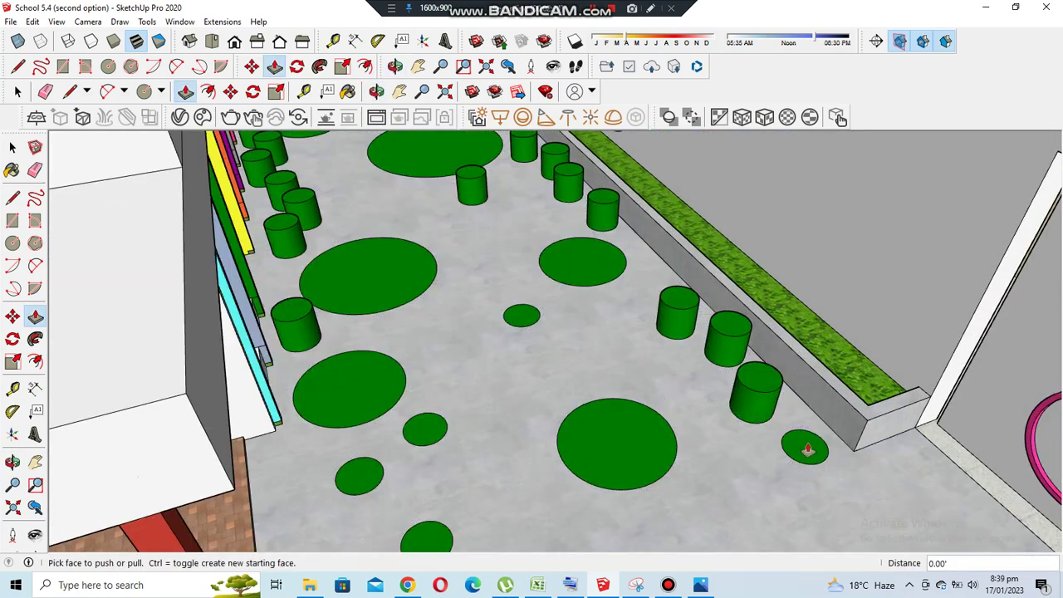
pyautogui.scroll(-1, 640, 427)
pyautogui.scroll(-1, 574, 255)
pyautogui.scroll(1, 517, 361)
pyautogui.scroll(-1, 294, 421)
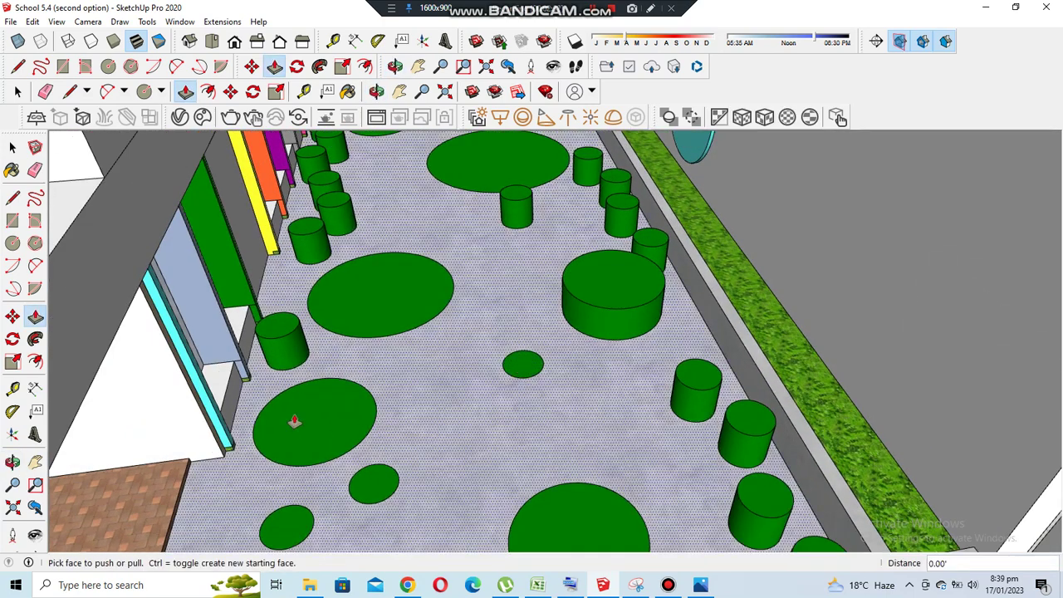
pyautogui.scroll(-2, 295, 422)
# Orbit around the stools, then go to Top view and tilt it to reveal the left wall
pyautogui.moveTo(540, 406); pyautogui.dragTo(374, 467, button='middle')
pyautogui.moveTo(574, 361); pyautogui.dragTo(621, 364, button='middle')
pyautogui.moveTo(622, 364)
pyautogui.mouseDown()
pyautogui.moveTo(539, 219)
pyautogui.moveTo(482, 296)
pyautogui.mouseUp()
pyautogui.scroll(1, 554, 223)
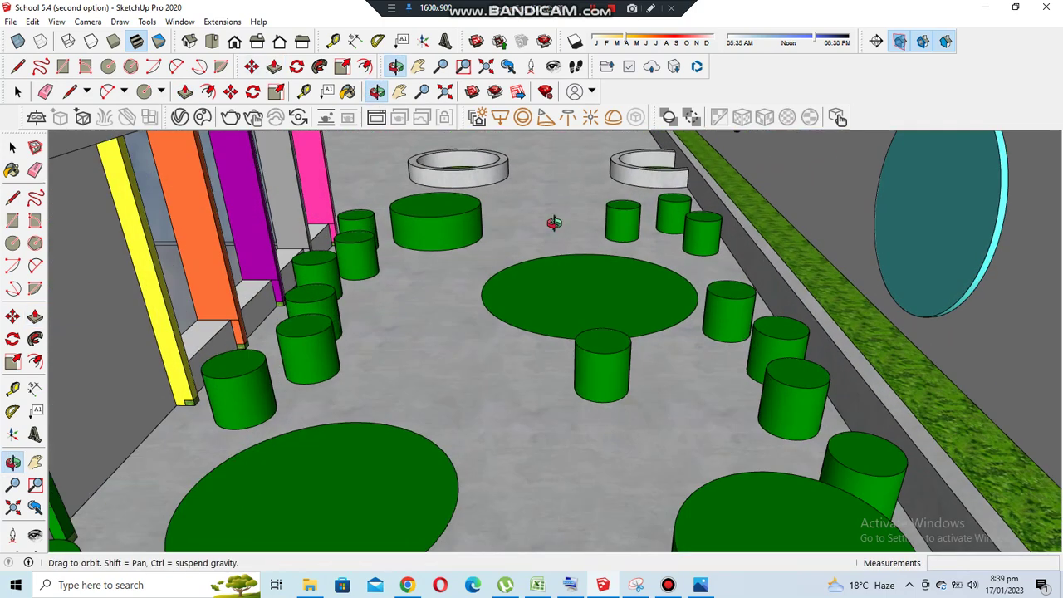
pyautogui.press('t')
pyautogui.scroll(-2, 424, 232)
pyautogui.scroll(1, 523, 296)
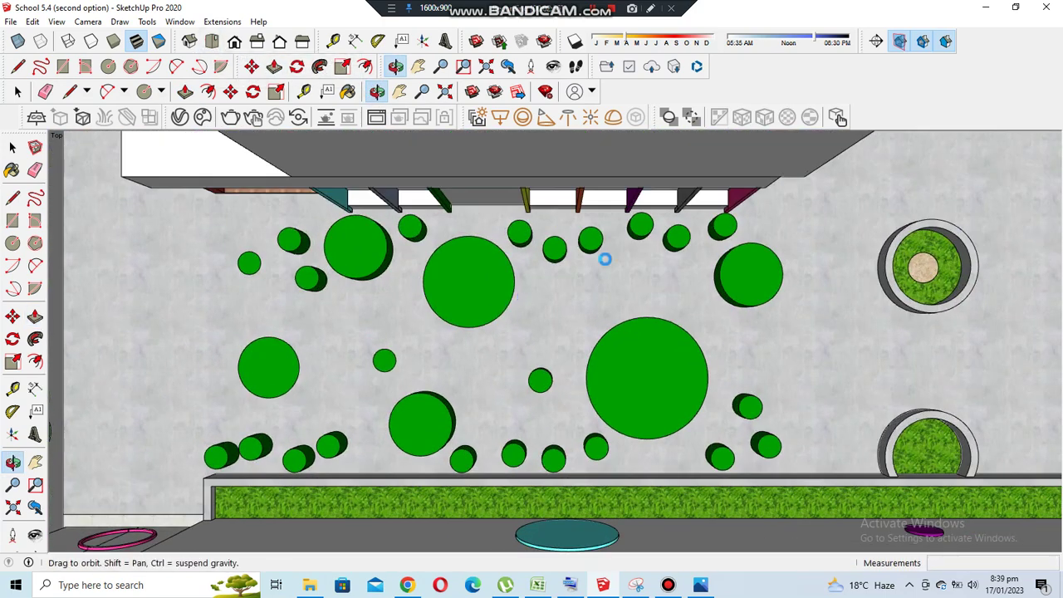
pyautogui.moveTo(563, 333); pyautogui.dragTo(588, 356)
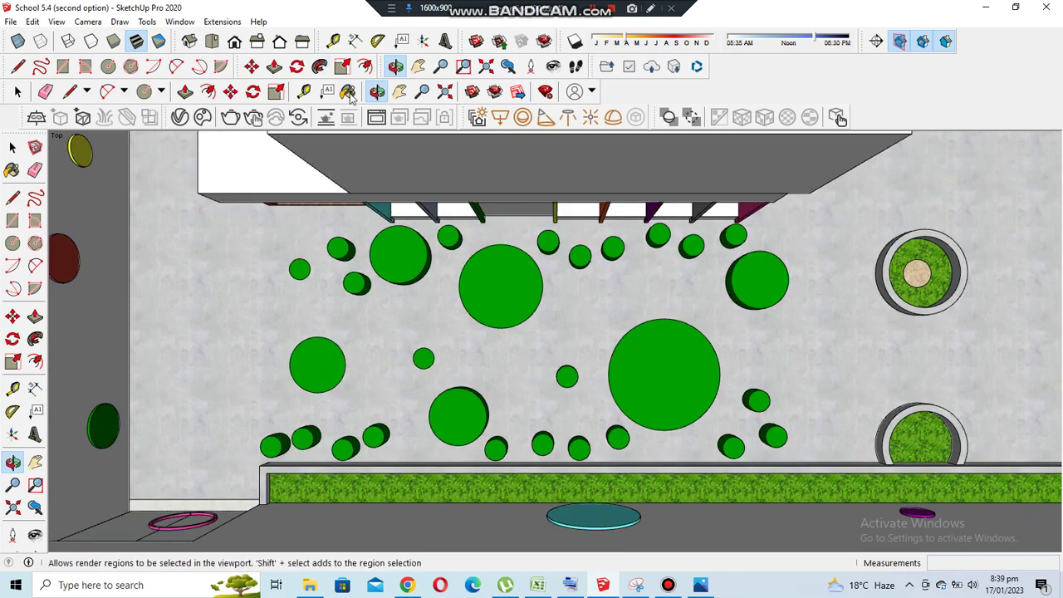
# Paint the large top-centre and right floor circles and a small circle yellow Color E04
pyautogui.click(351, 98)
pyautogui.keyDown('alt'); pyautogui.click(81, 150); pyautogui.keyUp('alt')
pyautogui.click(501, 286)
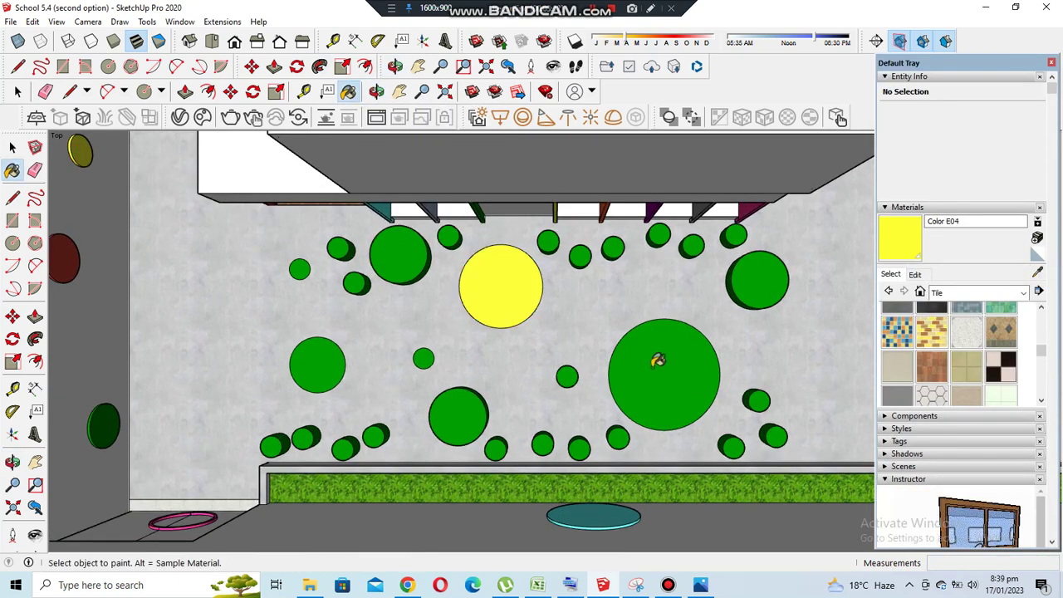
pyautogui.click(658, 360)
pyautogui.scroll(3, 249, 356)
pyautogui.click(368, 347)
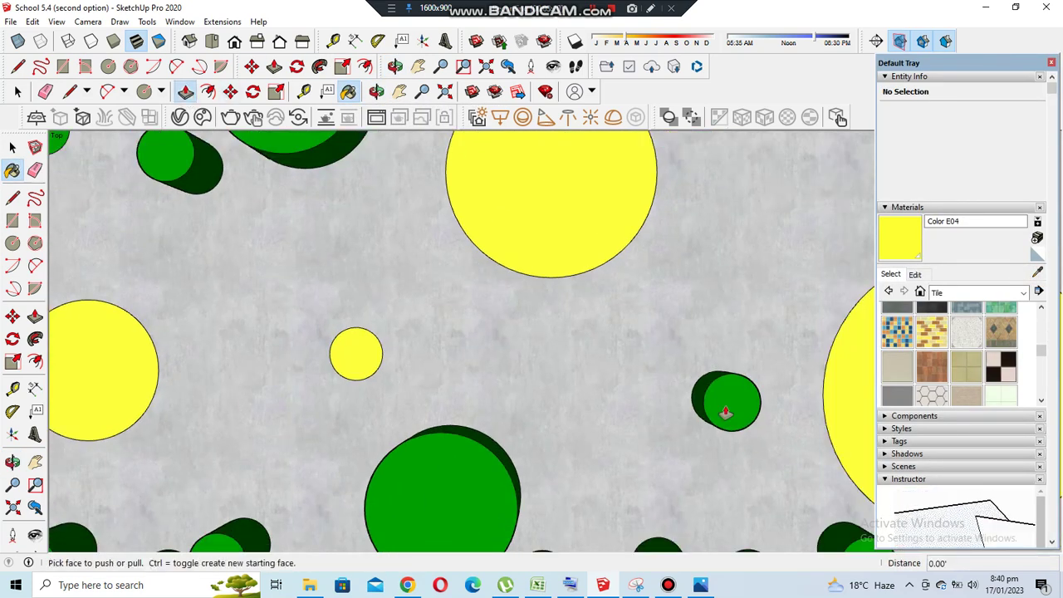
pyautogui.click(737, 360)
pyautogui.scroll(-2, 498, 288)
pyautogui.press('b')
pyautogui.scroll(-3, 644, 334)
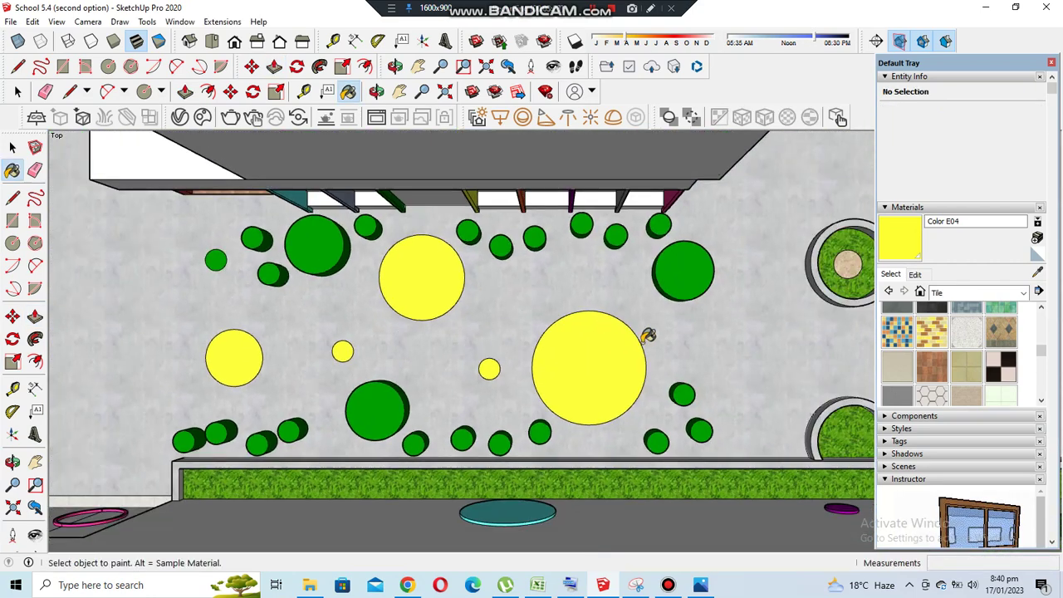
pyautogui.scroll(2, 599, 274)
# Push the large right cylinder back down flat with Push/Pull
pyautogui.press('p')
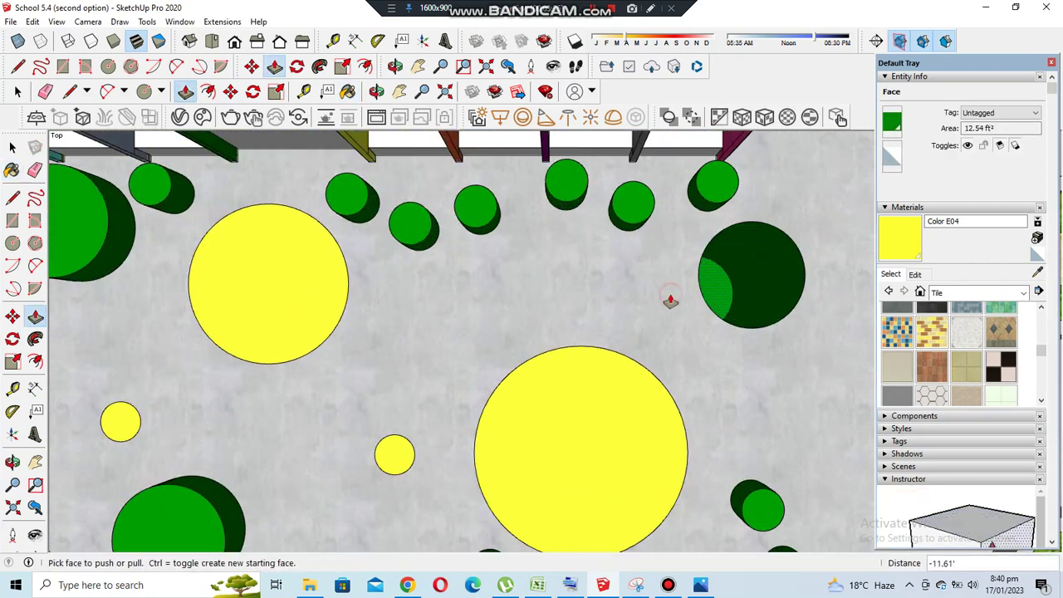
pyautogui.click(781, 321)
pyautogui.press('b')
pyautogui.scroll(-2, 658, 332)
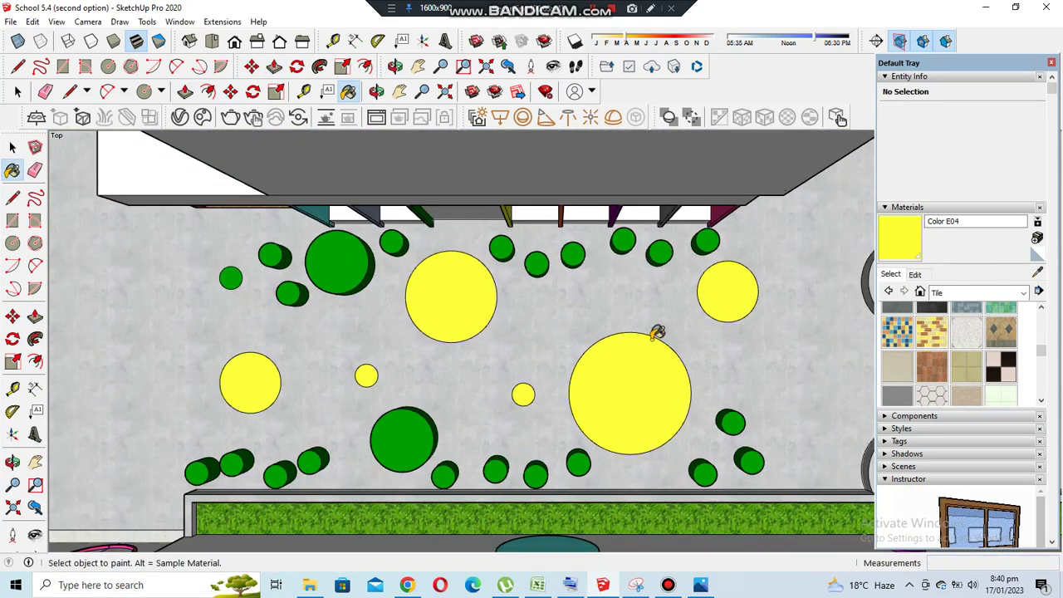
pyautogui.scroll(-2, 657, 333)
pyautogui.scroll(1, 563, 418)
# Paint the flattened green circles yellow Color E04
pyautogui.scroll(2, 563, 419)
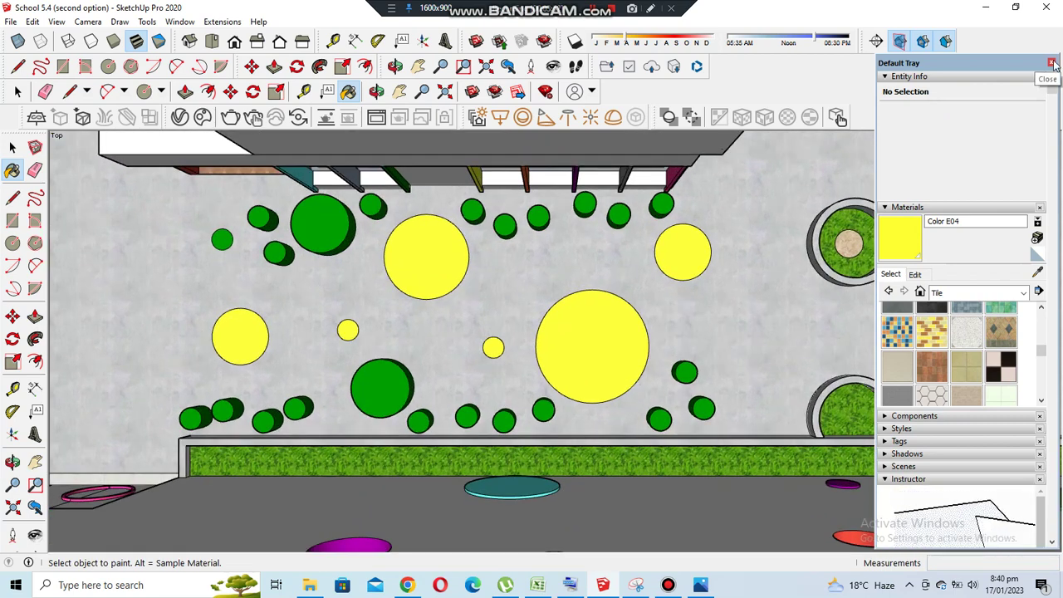
pyautogui.scroll(2, 347, 282)
pyautogui.press('p')
pyautogui.scroll(-2, 406, 431)
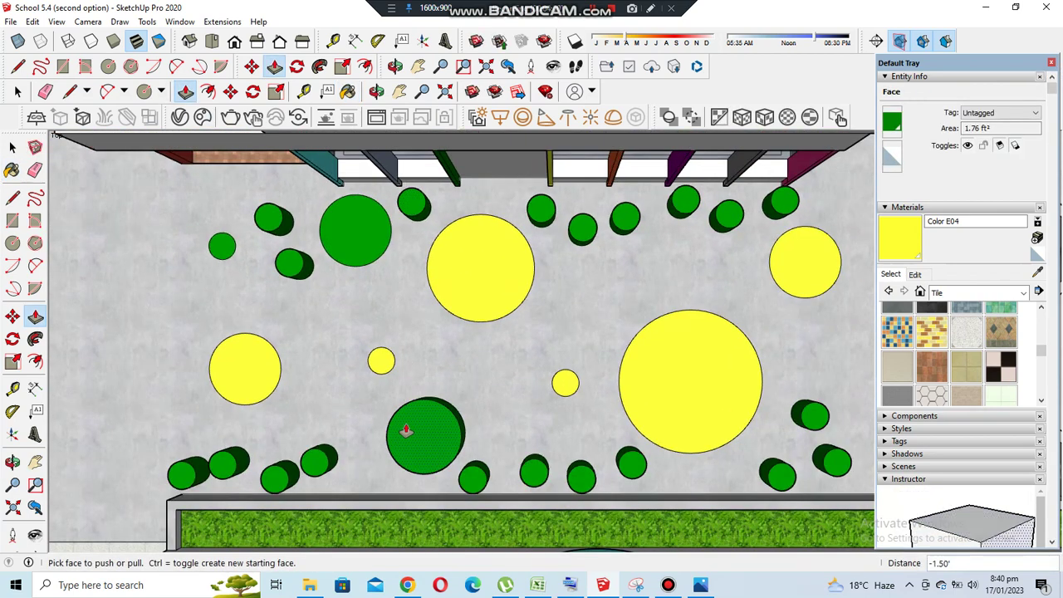
pyautogui.press('b')
pyautogui.click(423, 419)
pyautogui.moveTo(508, 334)
pyautogui.mouseDown(button='middle')
pyautogui.moveTo(615, 380)
pyautogui.moveTo(577, 220)
pyautogui.mouseUp(button='middle')
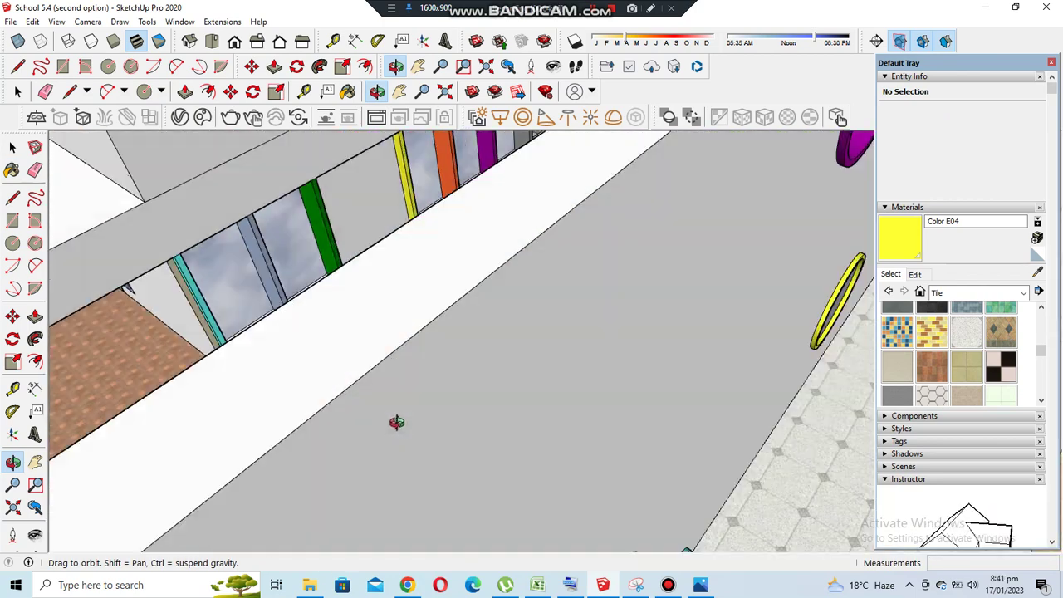
# Switch the material library to Colors and choose white Color M00
pyautogui.press('b')
pyautogui.scroll(2, 556, 205)
pyautogui.click(1024, 292)
pyautogui.click(905, 349)
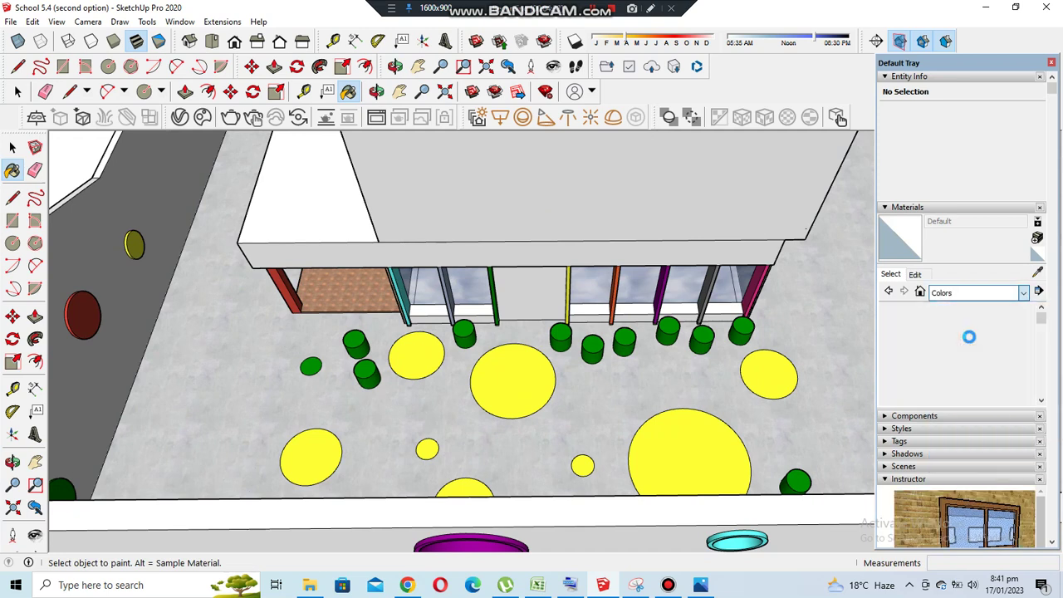
pyautogui.scroll(-3, 905, 349)
pyautogui.scroll(-2, 910, 356)
pyautogui.click(897, 349)
pyautogui.scroll(5, 363, 401)
# Paint the strip beside the column white
pyautogui.moveTo(363, 371)
pyautogui.mouseDown(button='middle')
pyautogui.moveTo(695, 375)
pyautogui.moveTo(576, 418)
pyautogui.moveTo(631, 399)
pyautogui.moveTo(469, 402)
pyautogui.moveTo(522, 454)
pyautogui.moveTo(583, 422)
pyautogui.mouseUp(button='middle')
pyautogui.scroll(3, 348, 396)
pyautogui.scroll(-5, 522, 453)
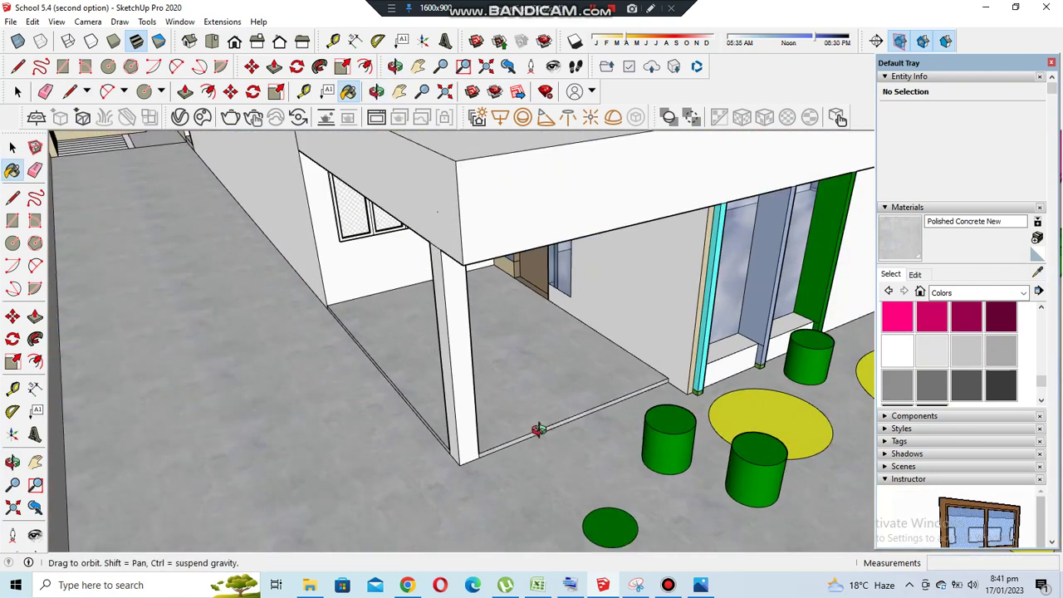
pyautogui.scroll(3, 583, 422)
pyautogui.scroll(3, 584, 422)
pyautogui.keyDown('alt'); pyautogui.click(582, 349); pyautogui.keyUp('alt')
pyautogui.click(629, 391)
pyautogui.scroll(2, 629, 432)
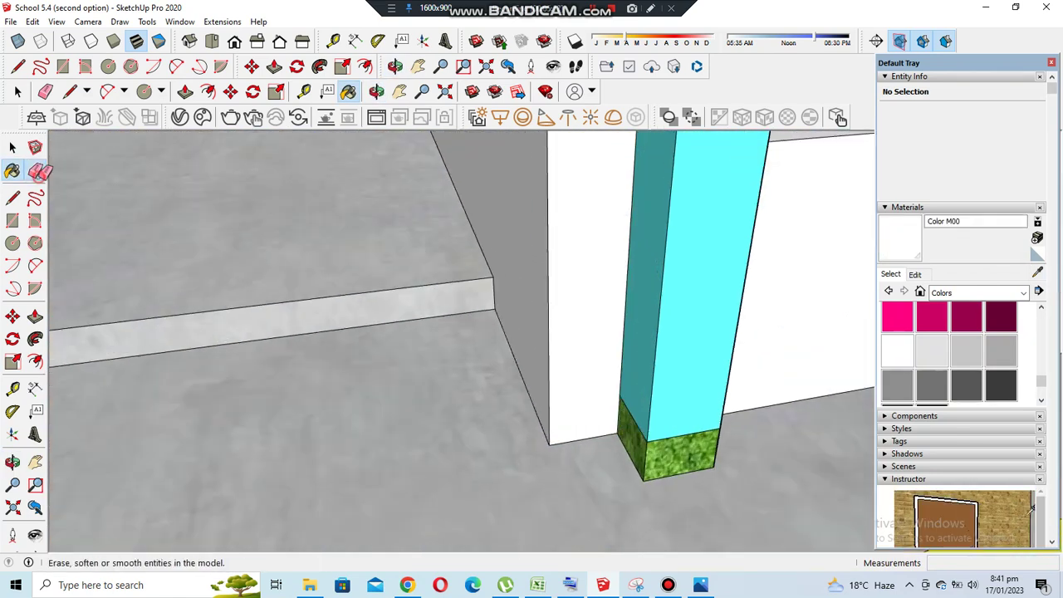
# Frame a close view of the column base beside the bench
pyautogui.moveTo(656, 431)
pyautogui.mouseDown(button='middle')
pyautogui.moveTo(437, 494)
pyautogui.moveTo(447, 463)
pyautogui.mouseUp(button='middle')
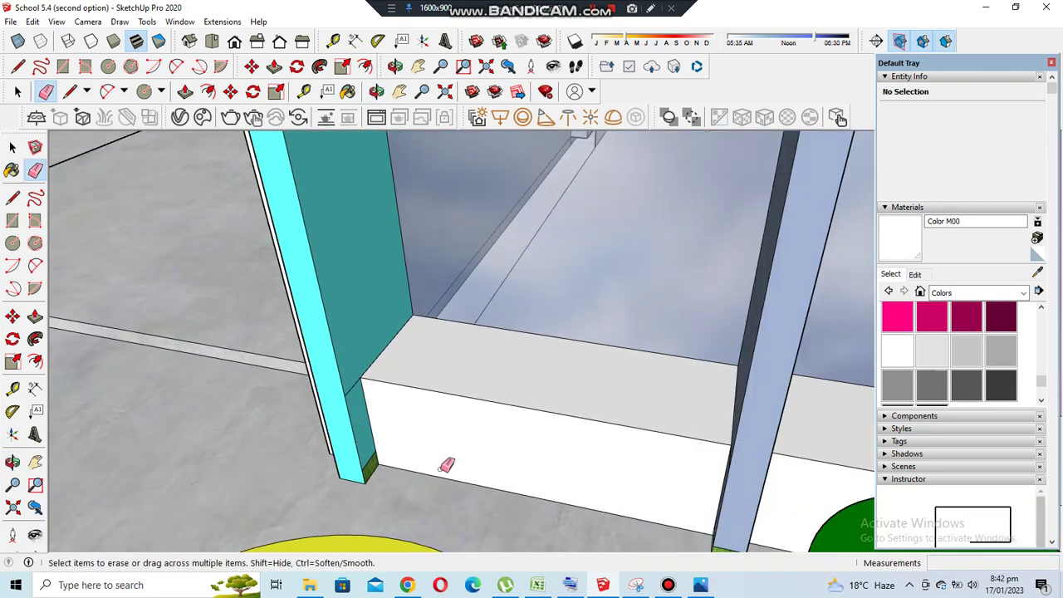
pyautogui.scroll(3, 297, 339)
pyautogui.click(185, 91)
pyautogui.scroll(-3, 325, 451)
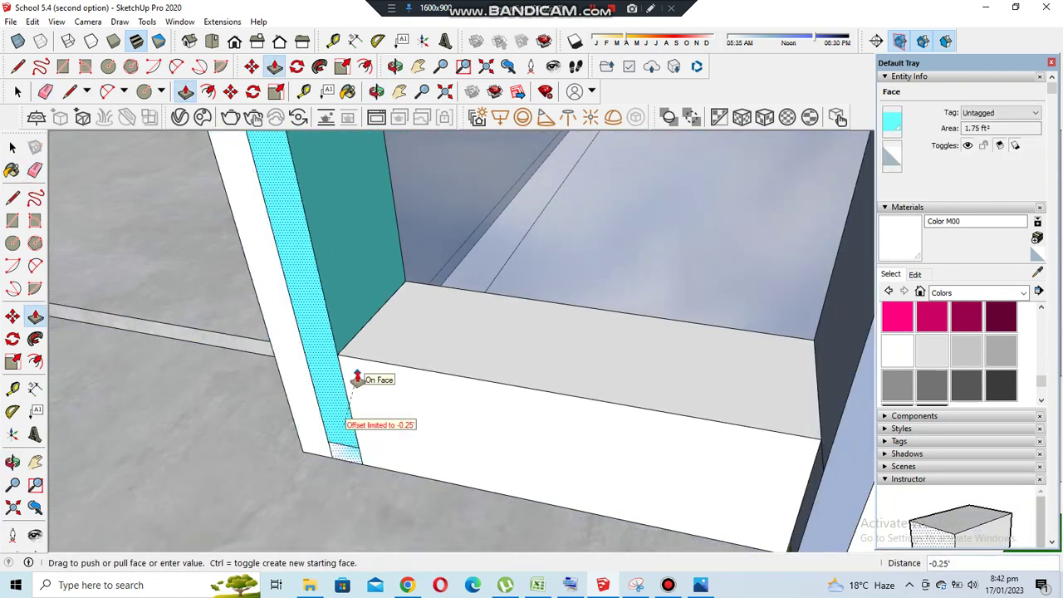
pyautogui.moveTo(357, 375)
pyautogui.mouseDown(button='middle')
pyautogui.moveTo(461, 445)
pyautogui.moveTo(503, 435)
pyautogui.moveTo(492, 462)
pyautogui.mouseUp(button='middle')
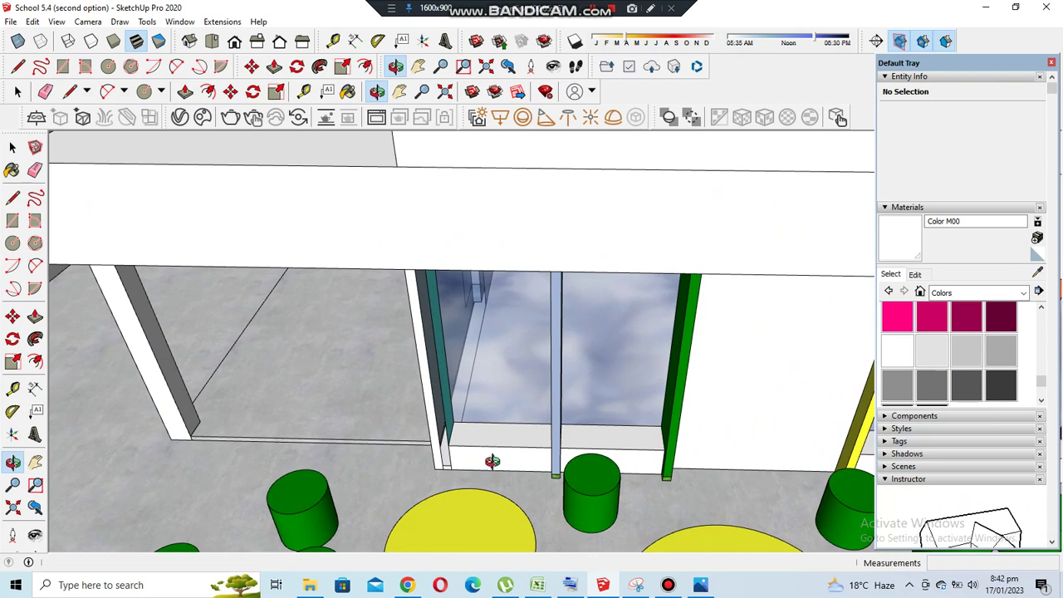
pyautogui.scroll(4, 370, 478)
pyautogui.press('l')
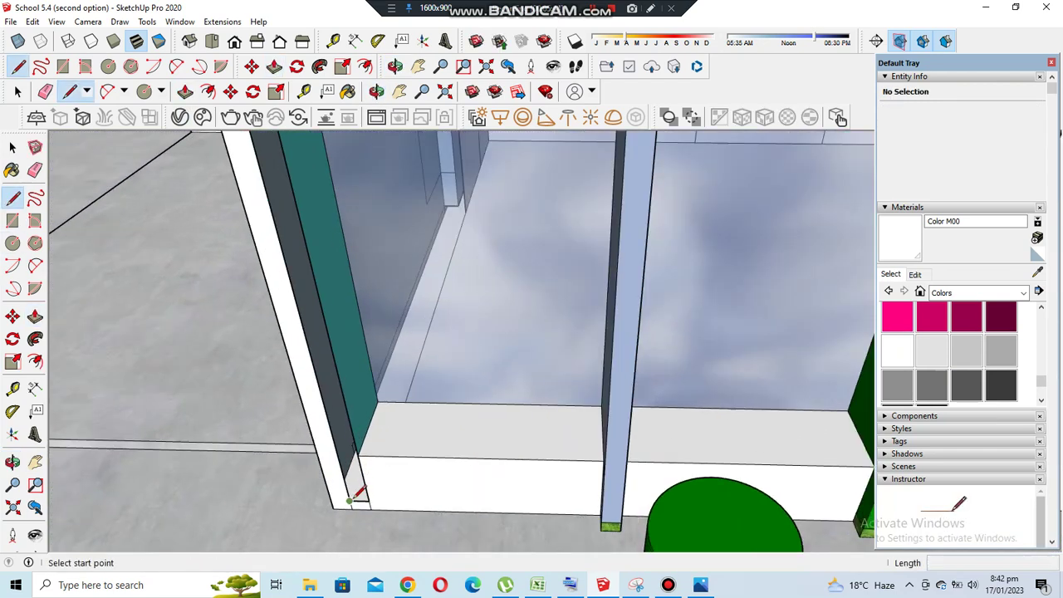
pyautogui.moveTo(371, 496); pyautogui.dragTo(491, 468, button='middle')
# Erase stray edges at the column base and push its face inward 0.25'
pyautogui.press('e')
pyautogui.scroll(4, 450, 541)
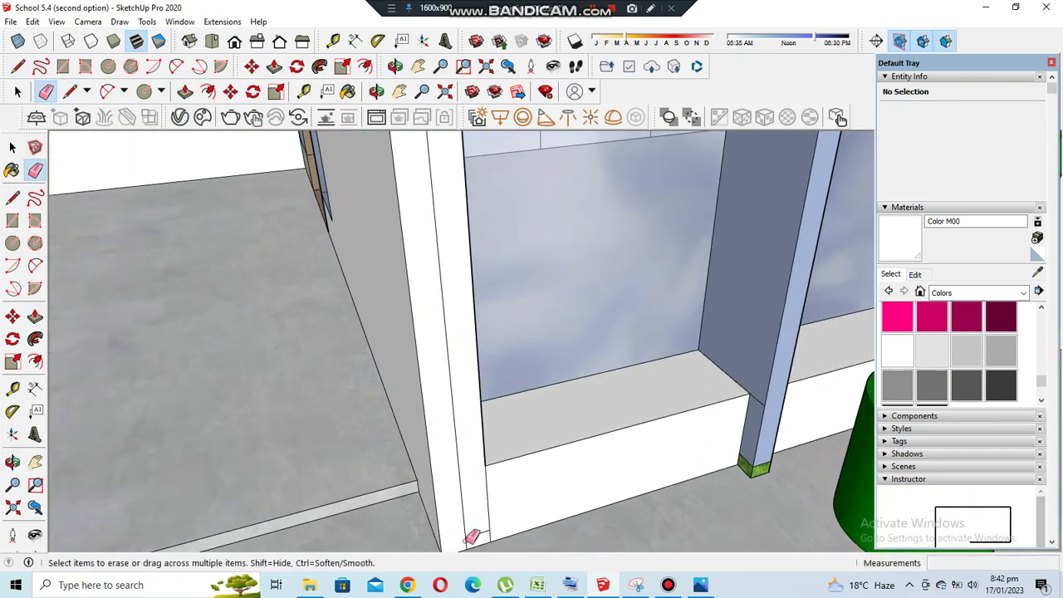
pyautogui.moveTo(493, 523)
pyautogui.mouseDown(button='middle')
pyautogui.moveTo(302, 423)
pyautogui.moveTo(413, 415)
pyautogui.moveTo(609, 469)
pyautogui.mouseUp(button='middle')
pyautogui.scroll(2, 609, 470)
pyautogui.moveTo(658, 367); pyautogui.dragTo(576, 422)
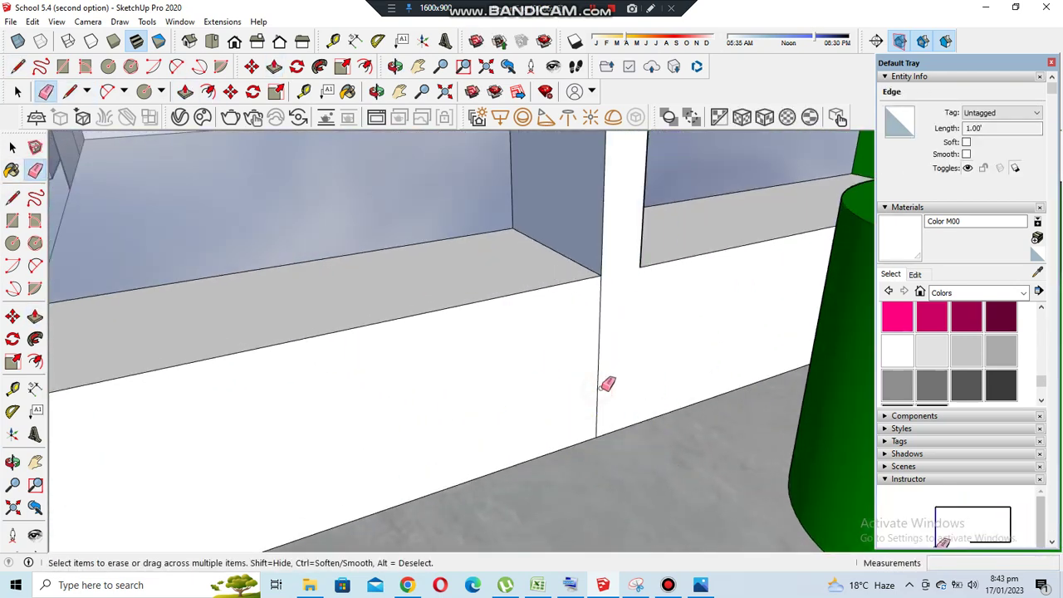
pyautogui.scroll(-4, 601, 384)
pyautogui.scroll(-3, 486, 407)
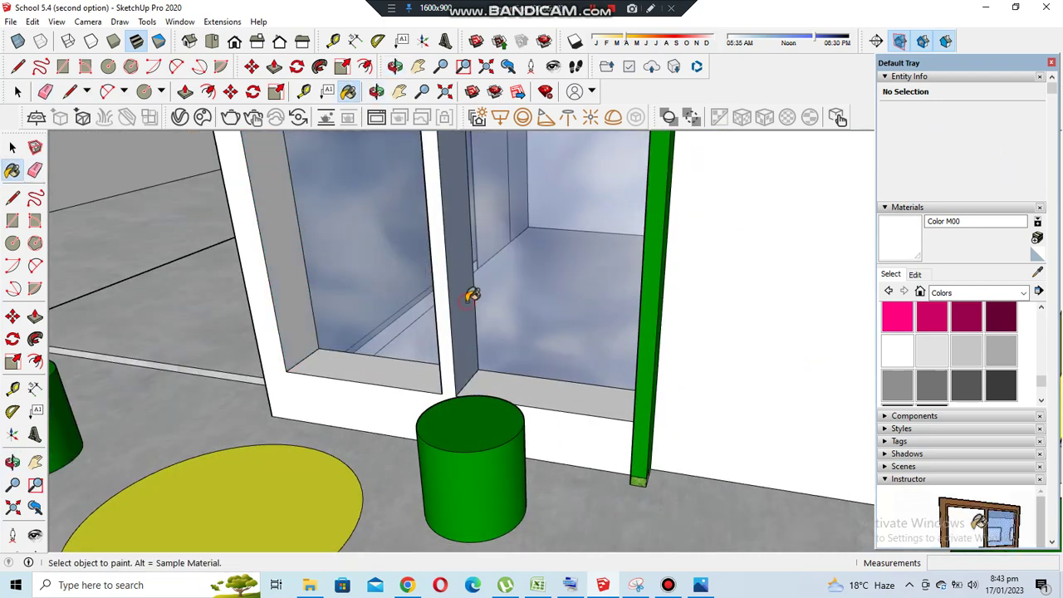
pyautogui.scroll(-2, 361, 408)
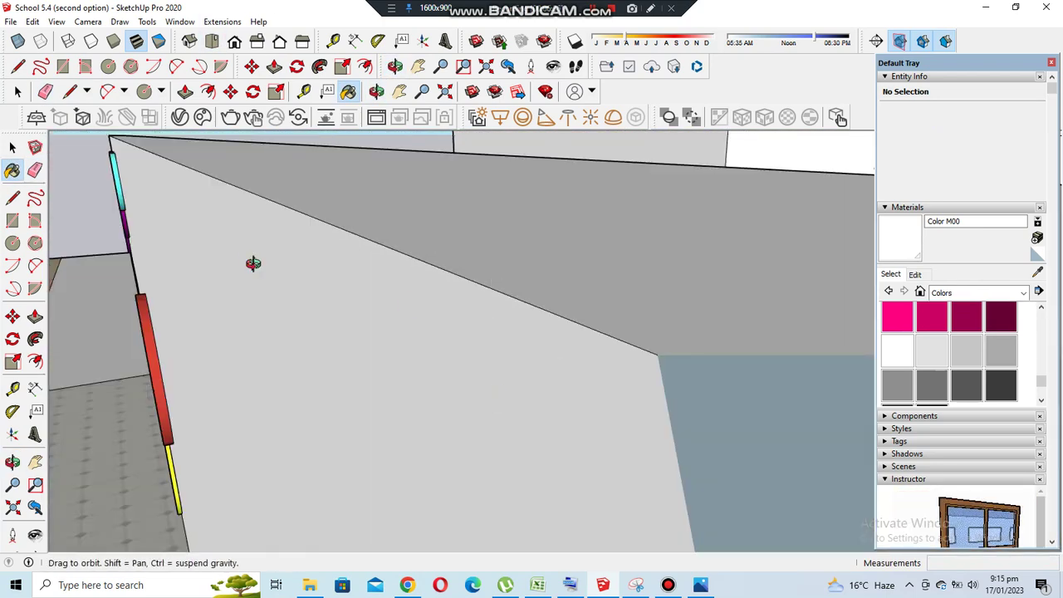
pyautogui.moveTo(254, 264); pyautogui.dragTo(712, 387, button='middle')
pyautogui.scroll(-5, 432, 452)
pyautogui.scroll(3, 432, 451)
pyautogui.scroll(4, 486, 446)
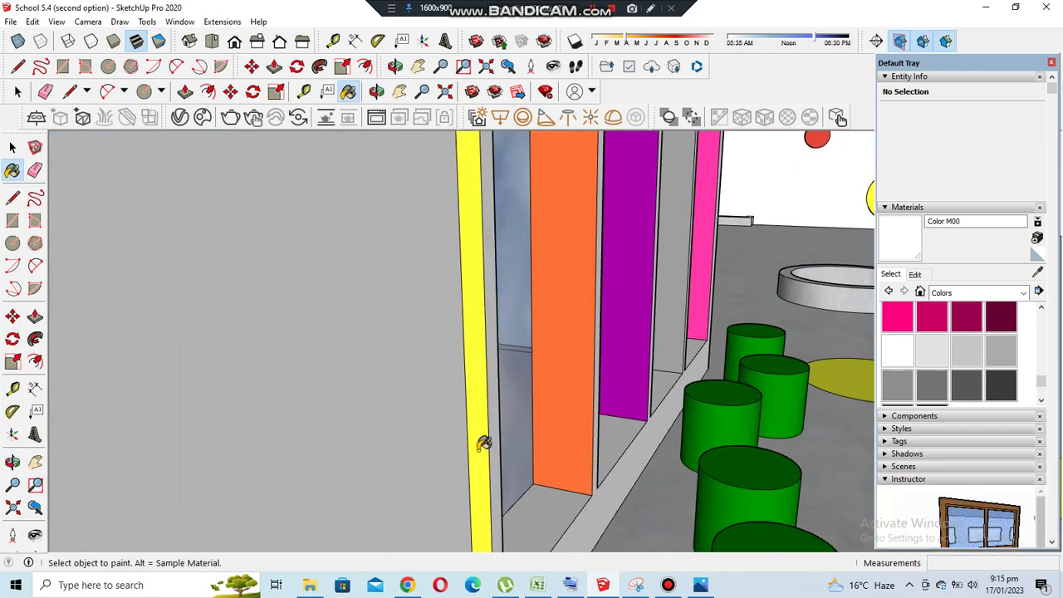
pyautogui.moveTo(644, 355); pyautogui.dragTo(579, 384, button='middle')
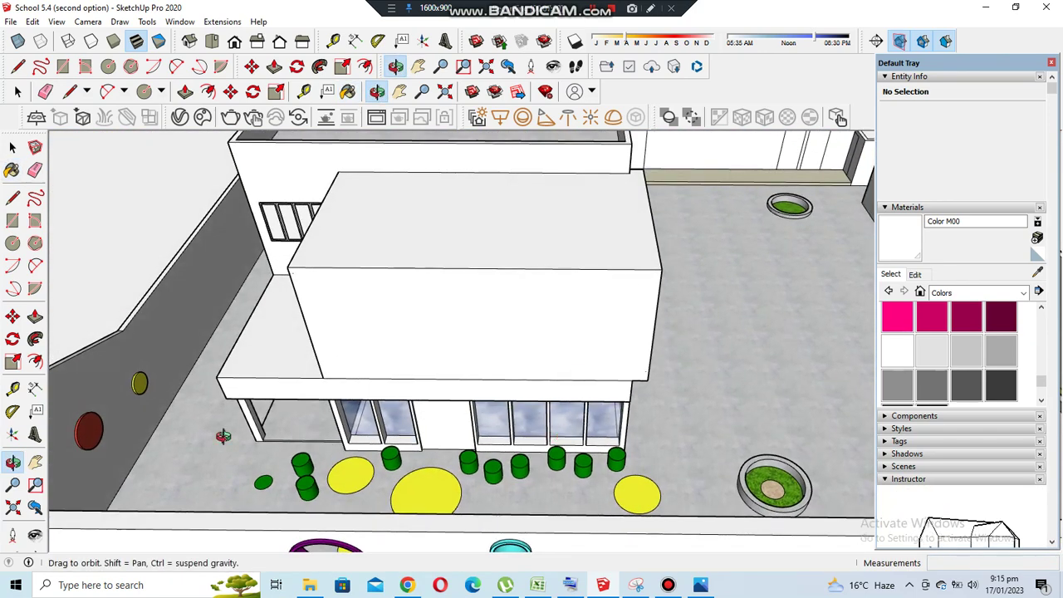
pyautogui.scroll(5, 579, 384)
pyautogui.moveTo(579, 385)
pyautogui.mouseDown(button='middle')
pyautogui.moveTo(645, 169)
pyautogui.moveTo(899, 240)
pyautogui.mouseUp(button='middle')
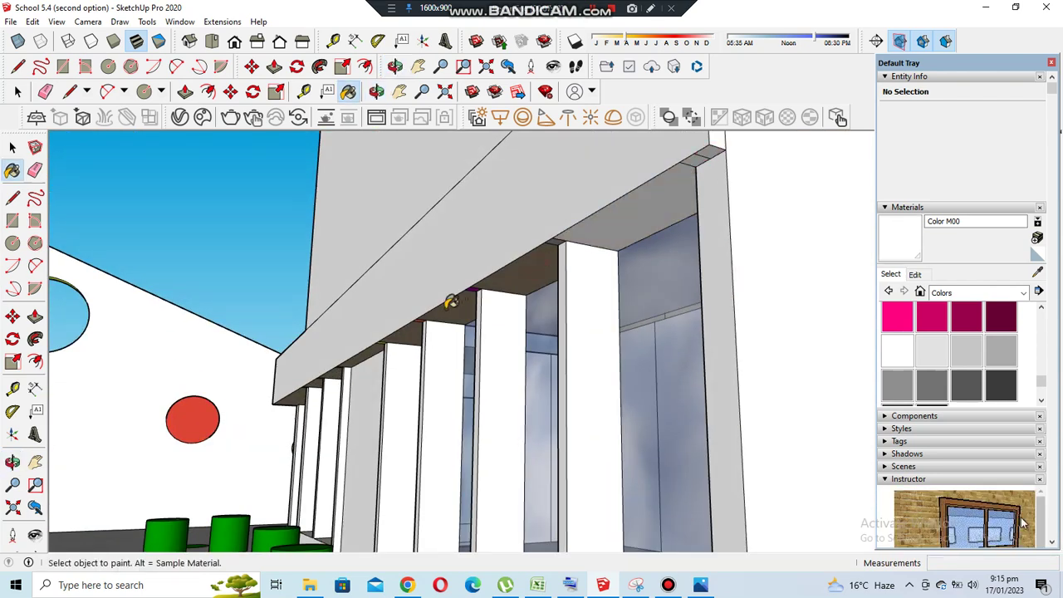
pyautogui.scroll(2, 333, 391)
pyautogui.scroll(2, 307, 360)
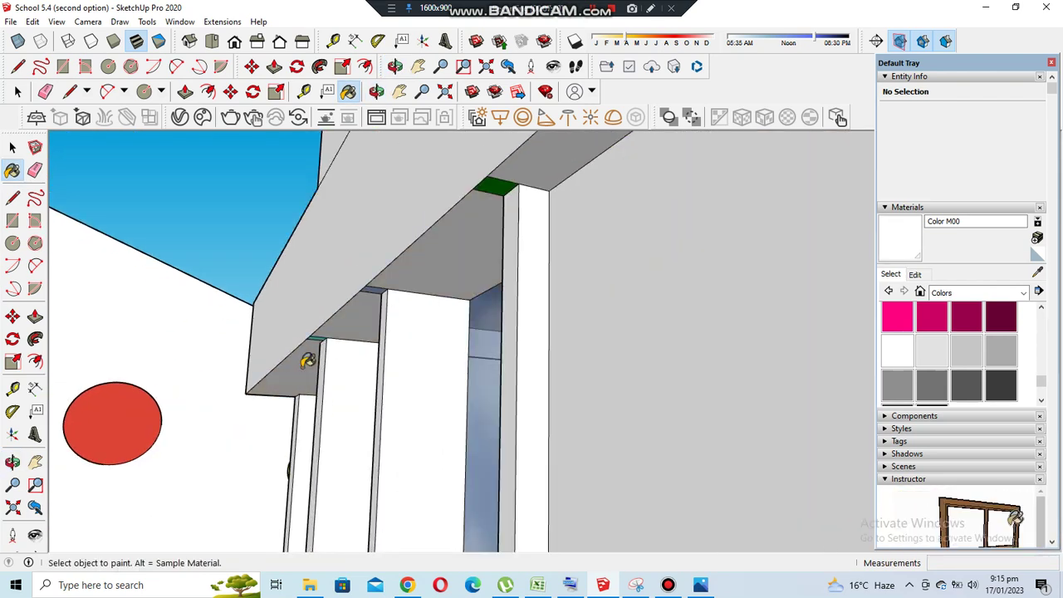
pyautogui.moveTo(638, 433)
pyautogui.mouseDown(button='middle')
pyautogui.moveTo(629, 491)
pyautogui.moveTo(458, 360)
pyautogui.mouseUp(button='middle')
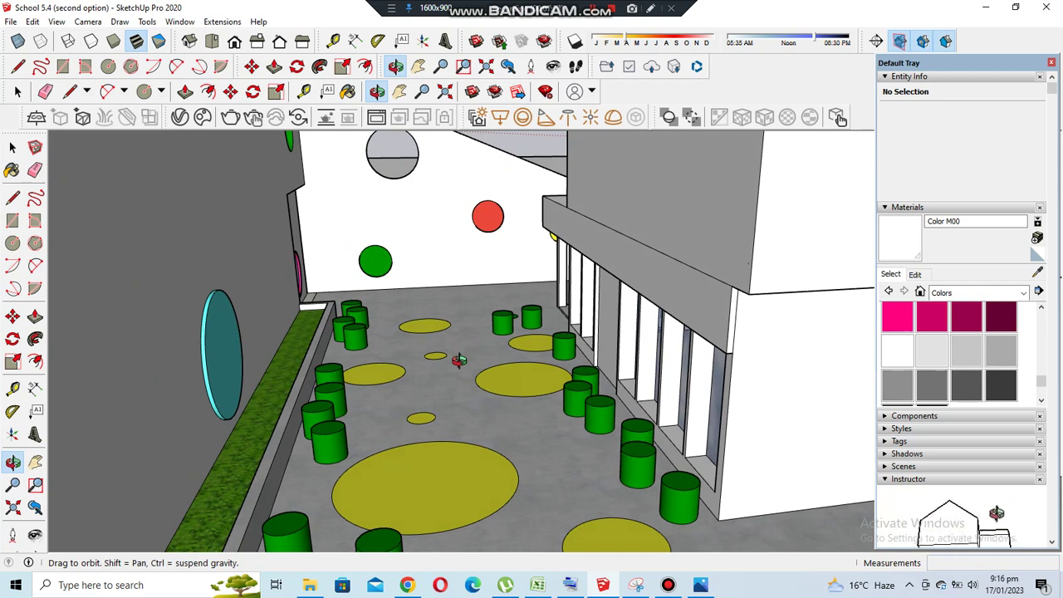
pyautogui.moveTo(459, 360)
pyautogui.mouseDown()
pyautogui.moveTo(468, 316)
pyautogui.moveTo(491, 446)
pyautogui.moveTo(581, 357)
pyautogui.moveTo(561, 401)
pyautogui.mouseUp()
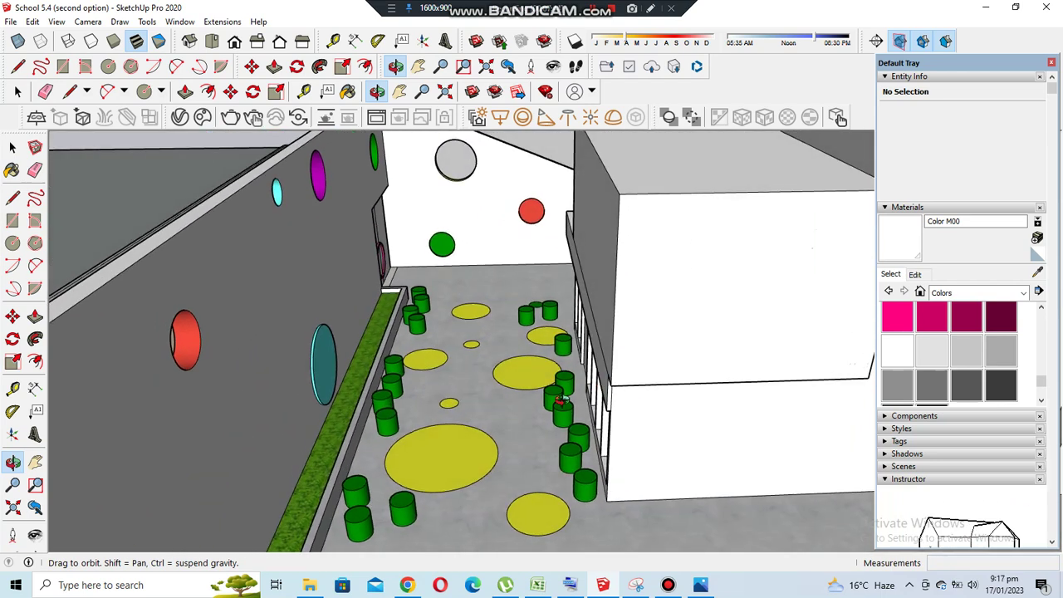
pyautogui.moveTo(485, 347)
pyautogui.mouseDown()
pyautogui.moveTo(470, 491)
pyautogui.moveTo(510, 384)
pyautogui.moveTo(508, 289)
pyautogui.mouseUp()
# Sample Polished Concrete New from the floor and paint the front seat with it
pyautogui.keyDown('alt'); pyautogui.click(396, 432); pyautogui.keyUp('alt')
pyautogui.moveTo(396, 432)
pyautogui.mouseDown(button='middle')
pyautogui.moveTo(328, 404)
pyautogui.moveTo(416, 380)
pyautogui.moveTo(285, 380)
pyautogui.mouseUp(button='middle')
pyautogui.click(327, 404)
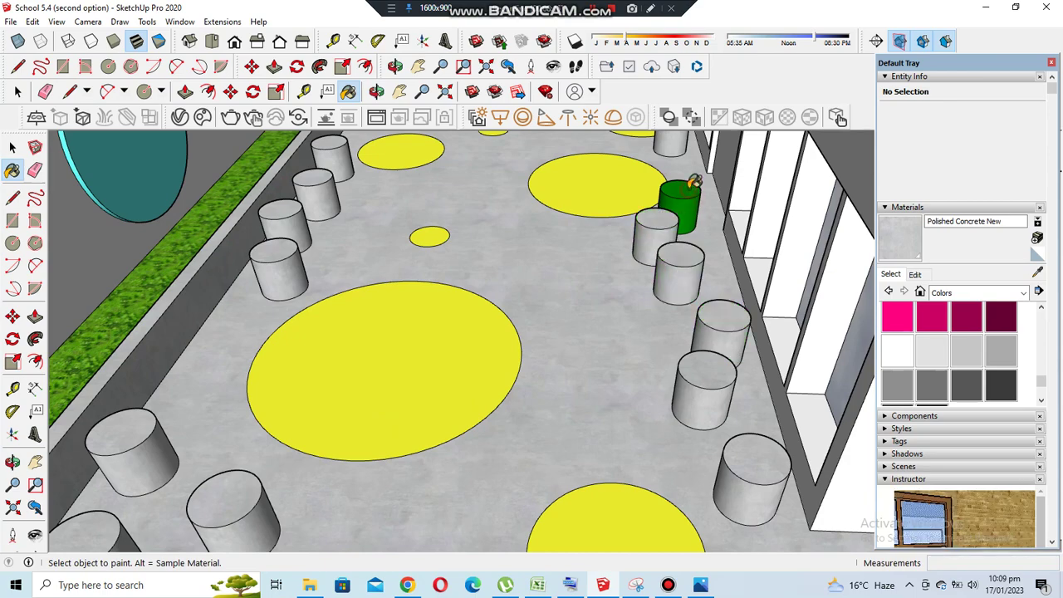
pyautogui.moveTo(693, 181)
pyautogui.mouseDown(button='middle')
pyautogui.moveTo(686, 408)
pyautogui.moveTo(593, 351)
pyautogui.moveTo(637, 359)
pyautogui.moveTo(634, 340)
pyautogui.moveTo(503, 397)
pyautogui.moveTo(709, 307)
pyautogui.mouseUp(button='middle')
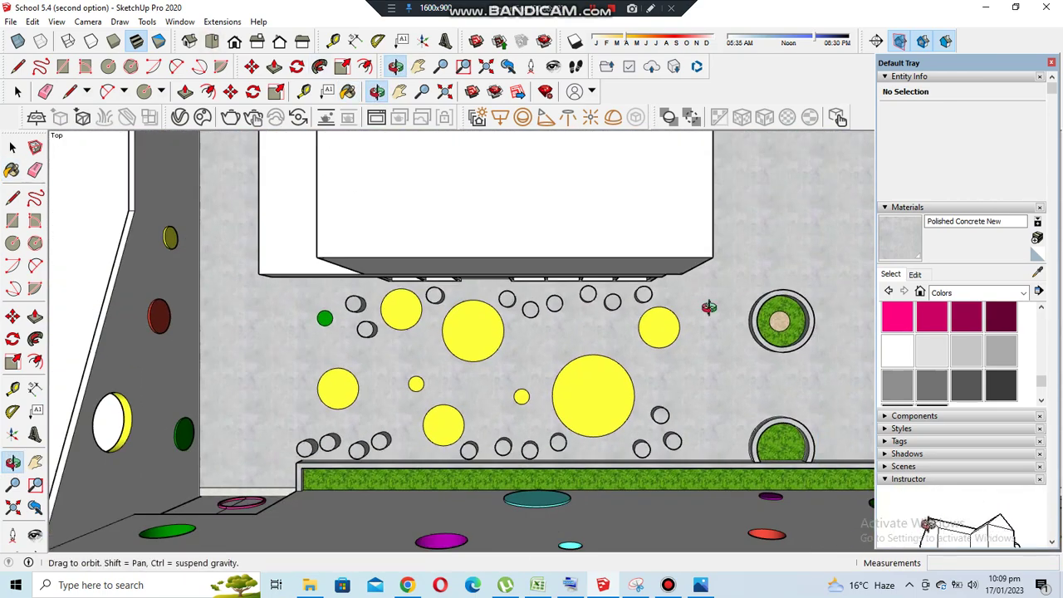
pyautogui.moveTo(287, 330); pyautogui.dragTo(349, 208, button='middle')
# Erase the small green floor circle in the courtyard
pyautogui.click(46, 92)
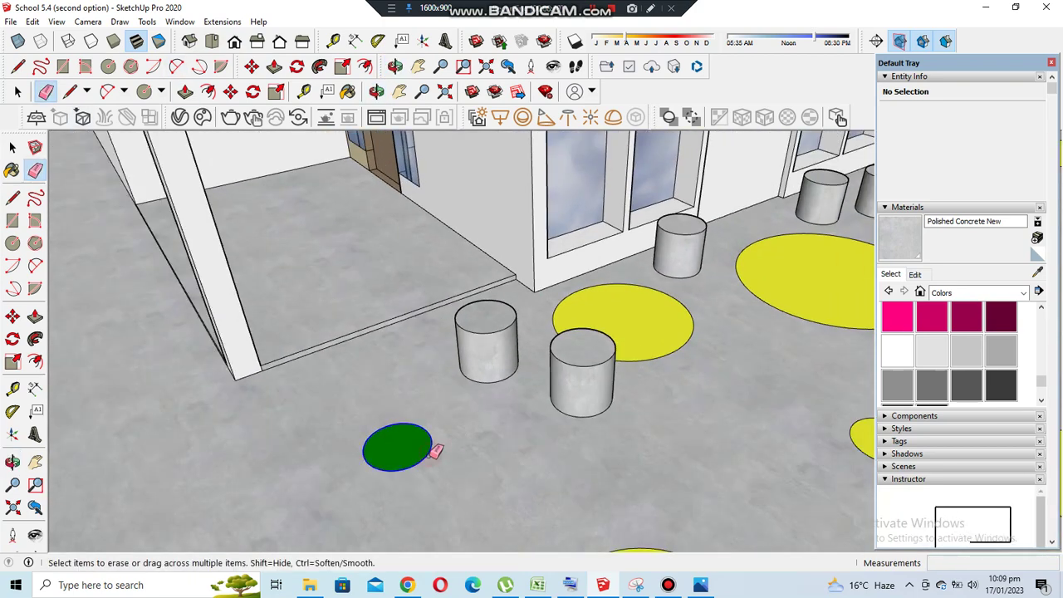
pyautogui.moveTo(391, 132)
pyautogui.mouseDown(button='middle')
pyautogui.moveTo(441, 370)
pyautogui.moveTo(606, 379)
pyautogui.moveTo(677, 408)
pyautogui.mouseUp(button='middle')
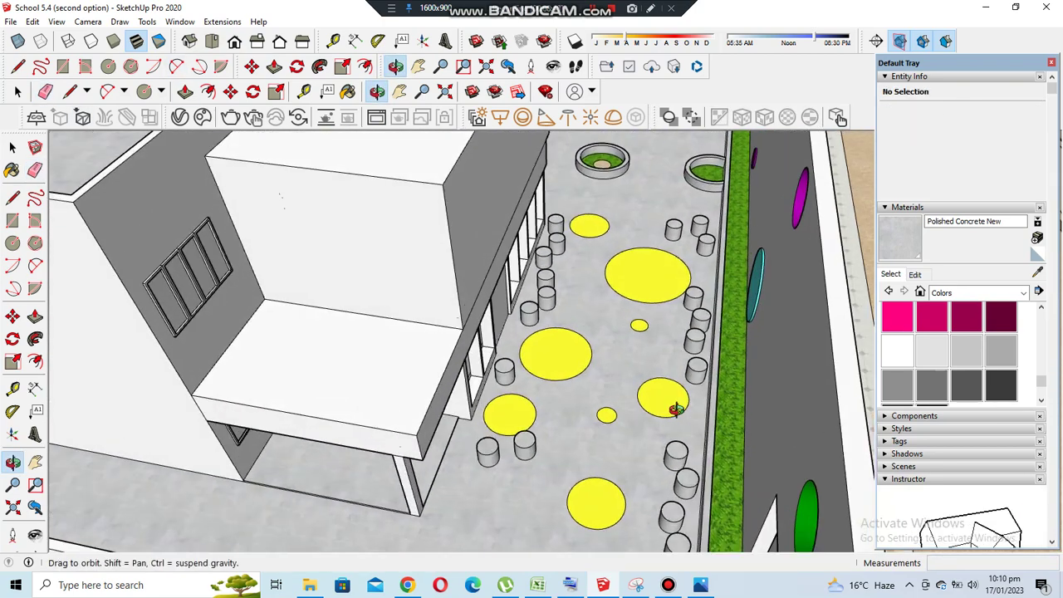
pyautogui.scroll(3, 725, 279)
pyautogui.scroll(2, 705, 209)
pyautogui.scroll(2, 686, 208)
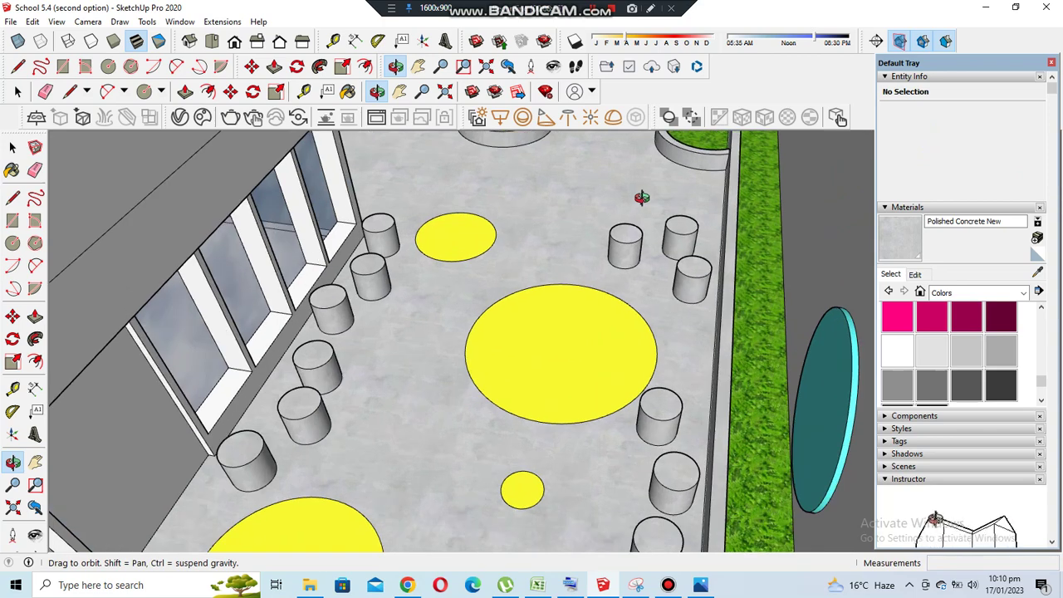
pyautogui.scroll(2, 636, 200)
pyautogui.moveTo(582, 261); pyautogui.dragTo(594, 300)
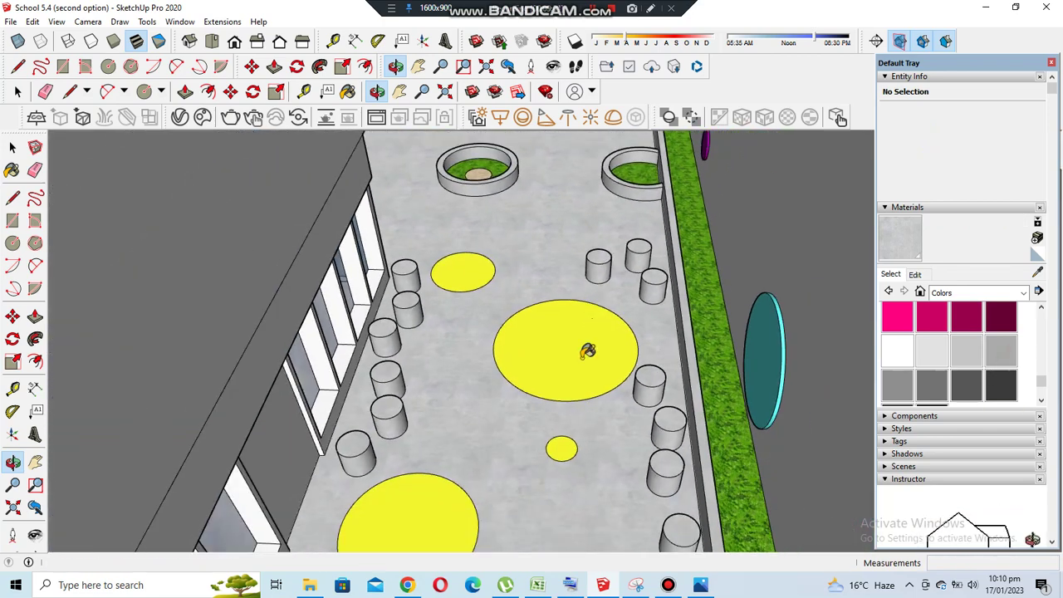
# Paint the big yellow circle grey and view the courtyard from the top
pyautogui.click(587, 351)
pyautogui.moveTo(587, 350); pyautogui.dragTo(581, 338, button='middle')
pyautogui.press('F2')
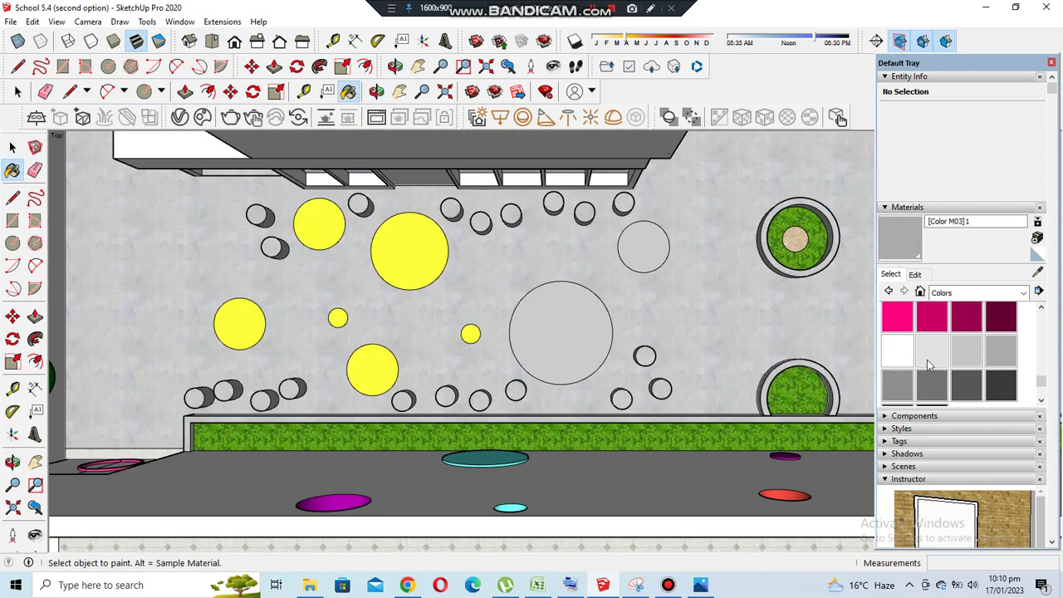
# Push the rooftop corner block's side face inward with Push/Pull
pyautogui.moveTo(629, 501)
pyautogui.mouseDown(button='middle')
pyautogui.moveTo(691, 290)
pyautogui.moveTo(495, 450)
pyautogui.mouseUp(button='middle')
pyautogui.moveTo(602, 379)
pyautogui.mouseDown(button='middle')
pyautogui.moveTo(557, 501)
pyautogui.moveTo(594, 508)
pyautogui.moveTo(720, 288)
pyautogui.moveTo(574, 394)
pyautogui.moveTo(440, 209)
pyautogui.mouseUp(button='middle')
pyautogui.press('p')
pyautogui.click(574, 394)
pyautogui.click(549, 418)
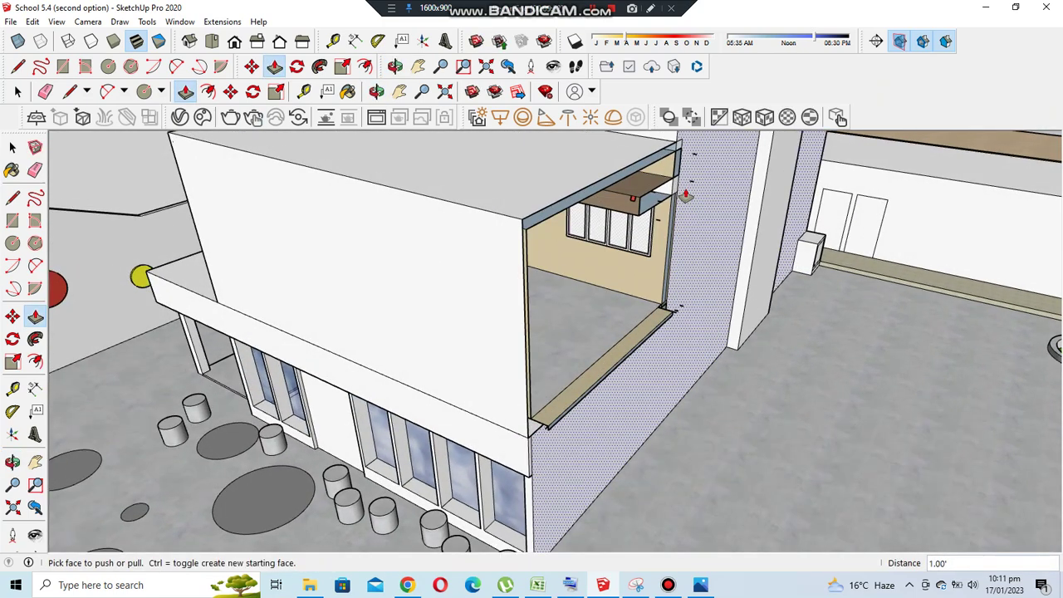
# Start a line at the block's top corner to shape the arched wall
pyautogui.press('l')
pyautogui.click(493, 251)
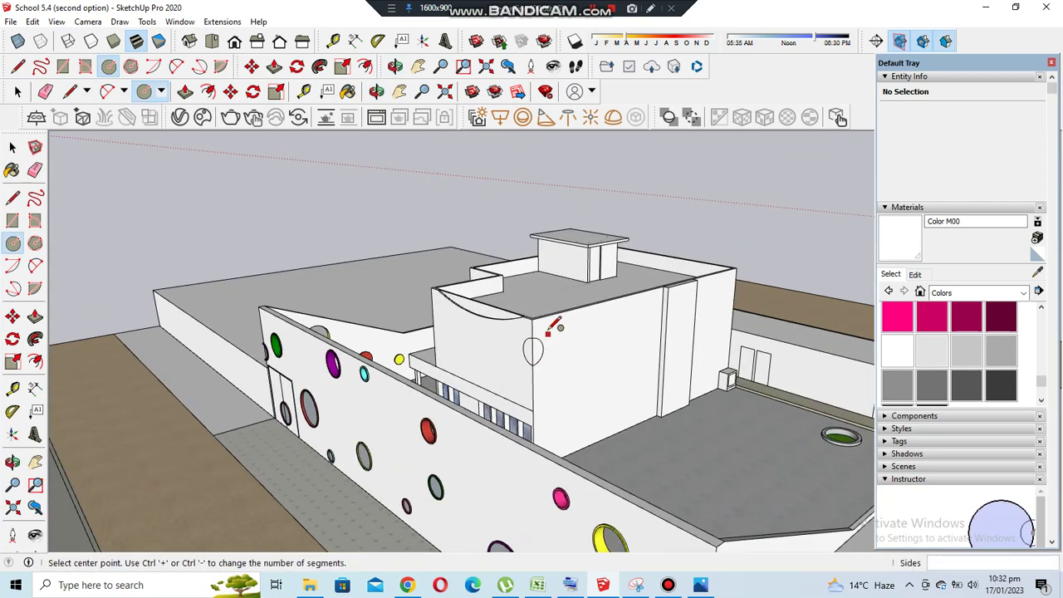
pyautogui.scroll(3, 531, 327)
# Draw a circle centred on the rooftop block's wall corner edge
pyautogui.moveTo(477, 328)
pyautogui.mouseDown(button='middle')
pyautogui.moveTo(598, 373)
pyautogui.moveTo(579, 399)
pyautogui.mouseUp(button='middle')
pyautogui.moveTo(443, 369); pyautogui.dragTo(466, 318, button='middle')
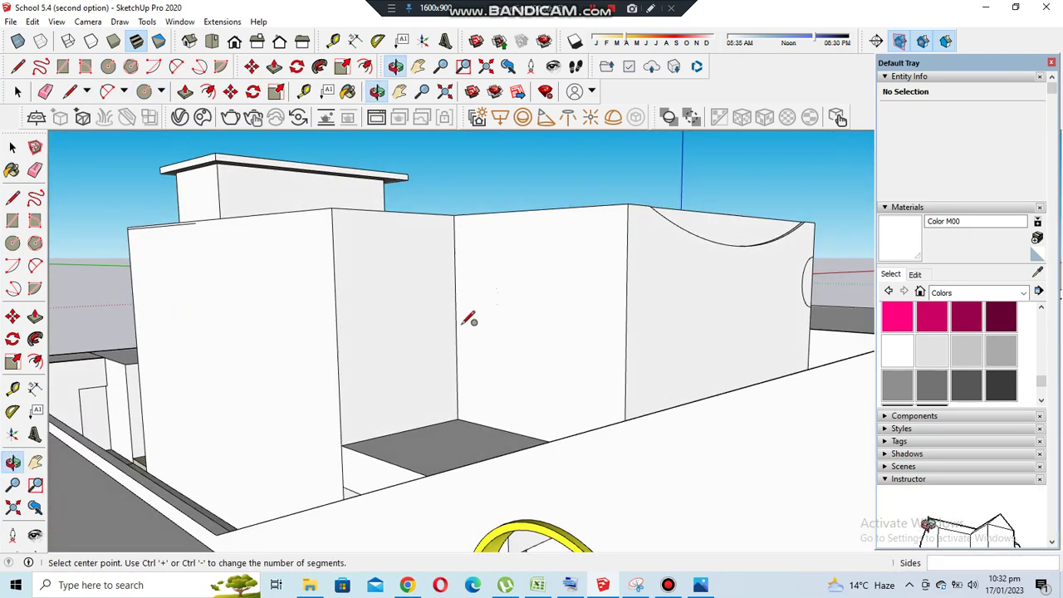
pyautogui.click(455, 321)
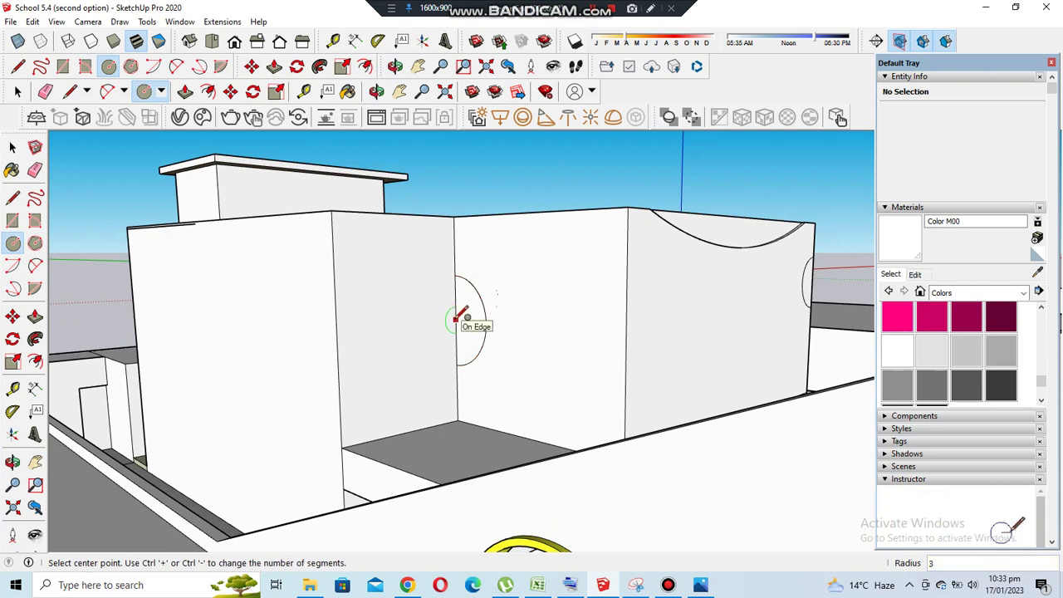
pyautogui.click(463, 274)
pyautogui.scroll(2, 462, 274)
pyautogui.scroll(2, 457, 332)
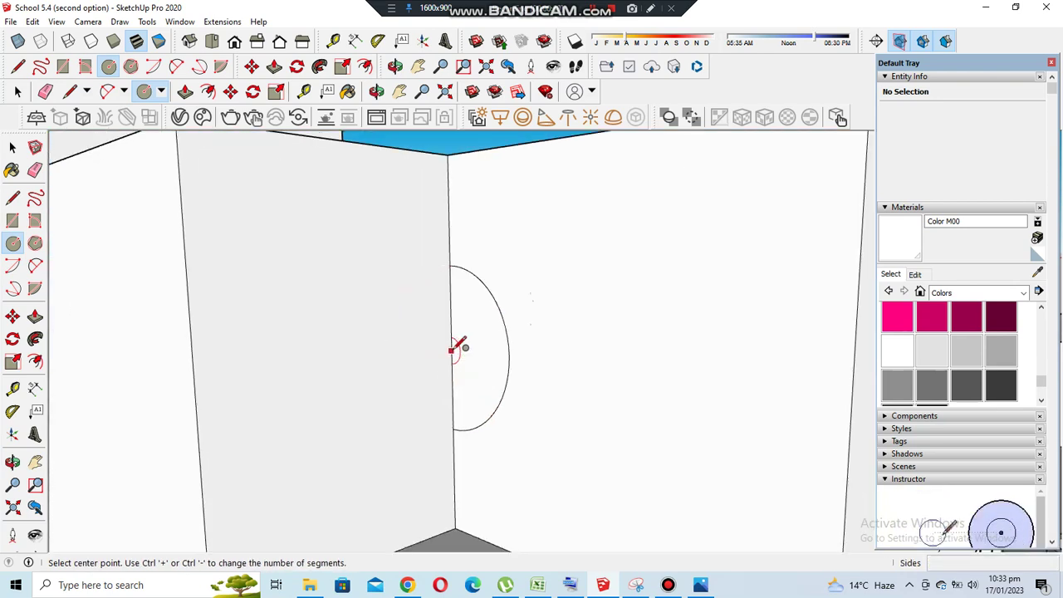
pyautogui.scroll(-2, 312, 404)
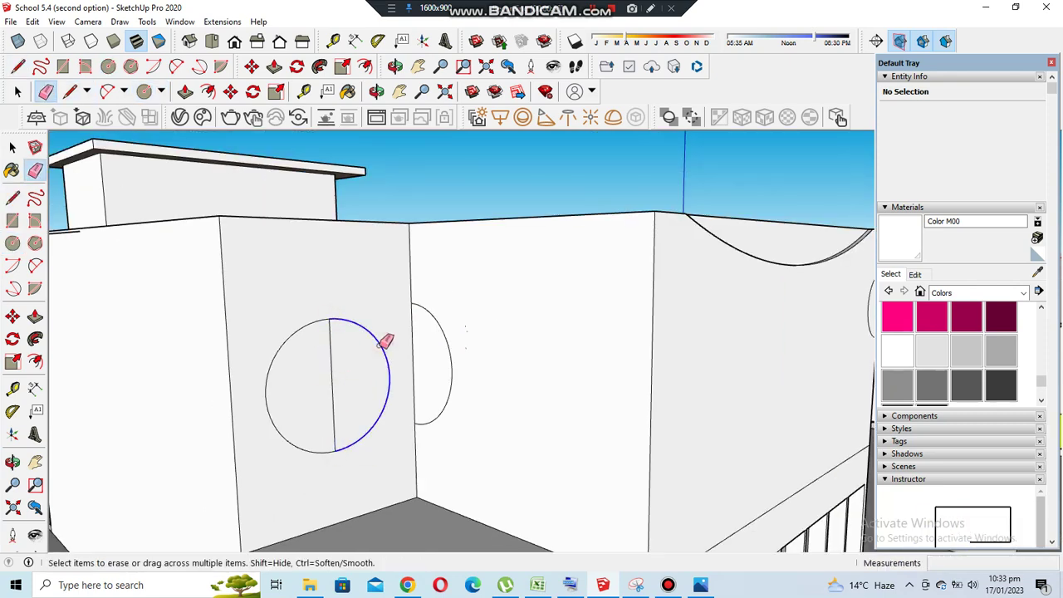
# Move the half-circle face and its edges to a new spot on the wall
pyautogui.doubleClick(330, 349)
pyautogui.press('m')
pyautogui.scroll(2, 352, 313)
pyautogui.scroll(2, 352, 313)
pyautogui.click(280, 327)
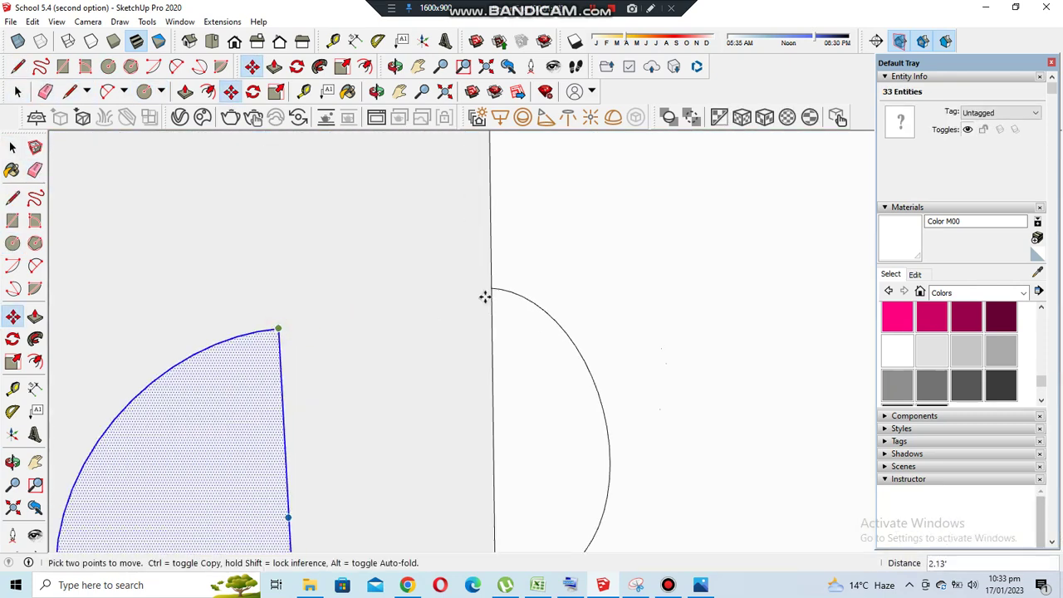
pyautogui.click(493, 288)
pyautogui.scroll(-3, 466, 333)
# Orbit around the circled walls and corner to check the dots from several sides
pyautogui.moveTo(526, 396)
pyautogui.mouseDown(button='middle')
pyautogui.moveTo(569, 351)
pyautogui.moveTo(422, 383)
pyautogui.mouseUp(button='middle')
pyautogui.scroll(-1, 324, 443)
pyautogui.scroll(2, 427, 454)
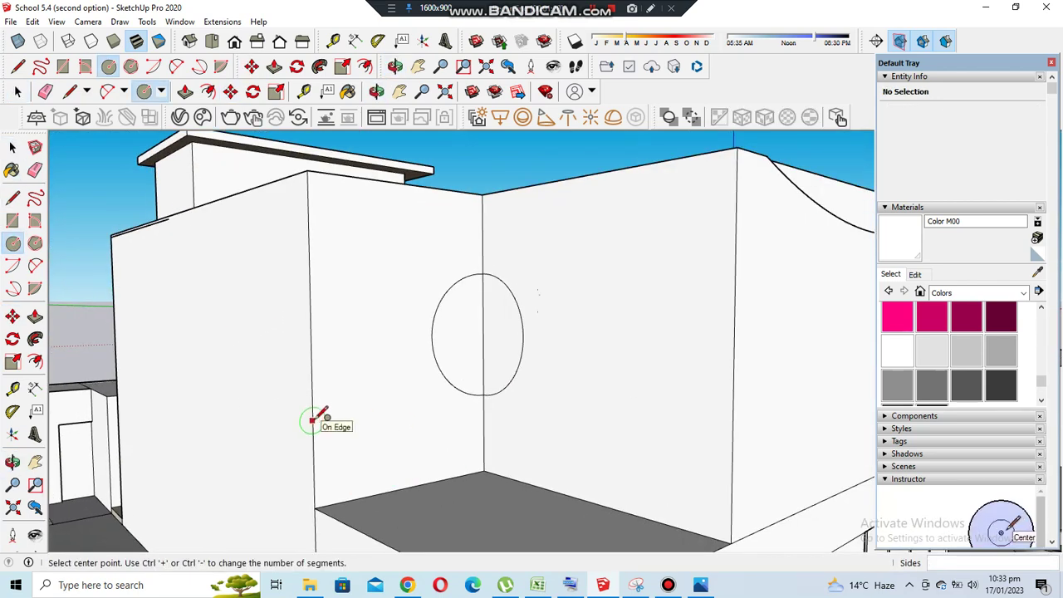
pyautogui.moveTo(324, 415)
pyautogui.mouseDown(button='middle')
pyautogui.moveTo(347, 292)
pyautogui.moveTo(278, 233)
pyautogui.mouseUp(button='middle')
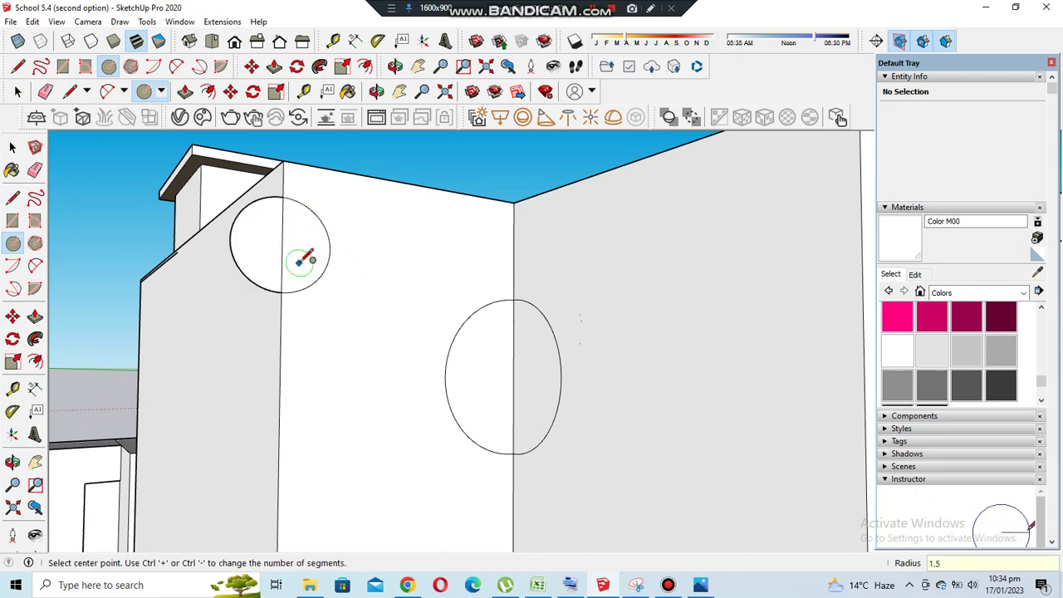
pyautogui.moveTo(305, 260); pyautogui.dragTo(73, 193, button='middle')
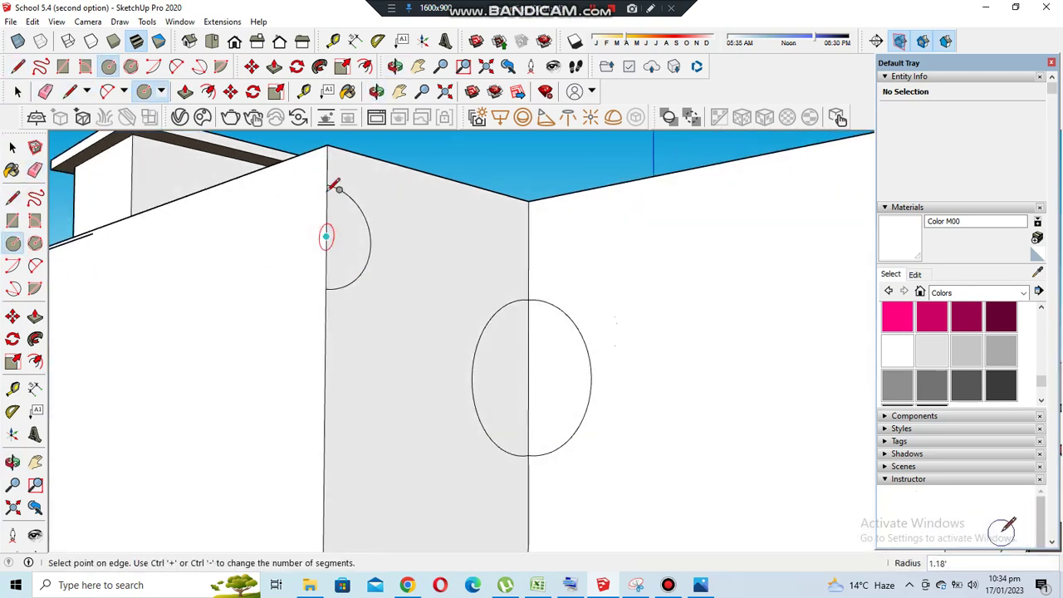
pyautogui.moveTo(416, 207)
pyautogui.mouseDown(button='middle')
pyautogui.moveTo(505, 344)
pyautogui.moveTo(636, 404)
pyautogui.moveTo(477, 454)
pyautogui.moveTo(656, 480)
pyautogui.moveTo(548, 407)
pyautogui.mouseUp(button='middle')
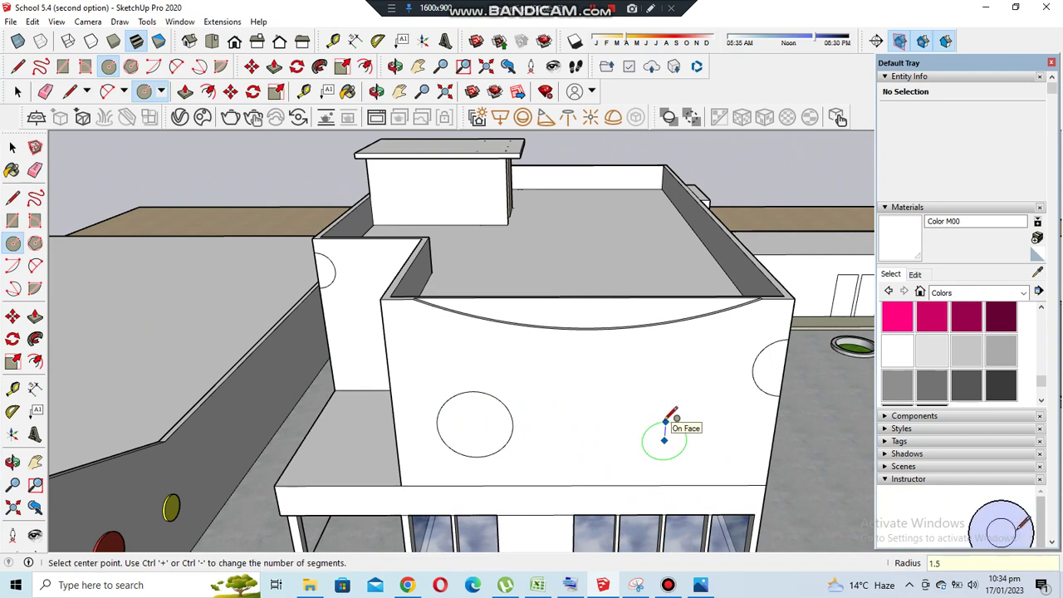
# Finish a small circle on the block's long front wall
pyautogui.scroll(3, 603, 372)
pyautogui.moveTo(629, 391)
pyautogui.mouseDown(button='middle')
pyautogui.moveTo(612, 420)
pyautogui.moveTo(645, 399)
pyautogui.moveTo(574, 297)
pyautogui.mouseUp(button='middle')
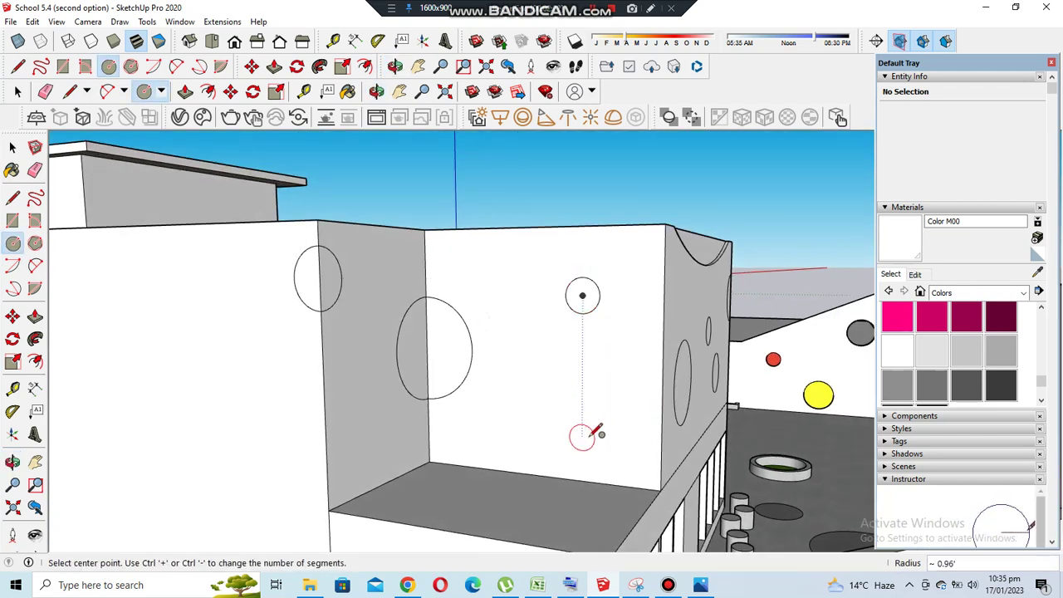
pyautogui.scroll(-2, 550, 429)
pyautogui.moveTo(618, 432); pyautogui.dragTo(577, 422, button='middle')
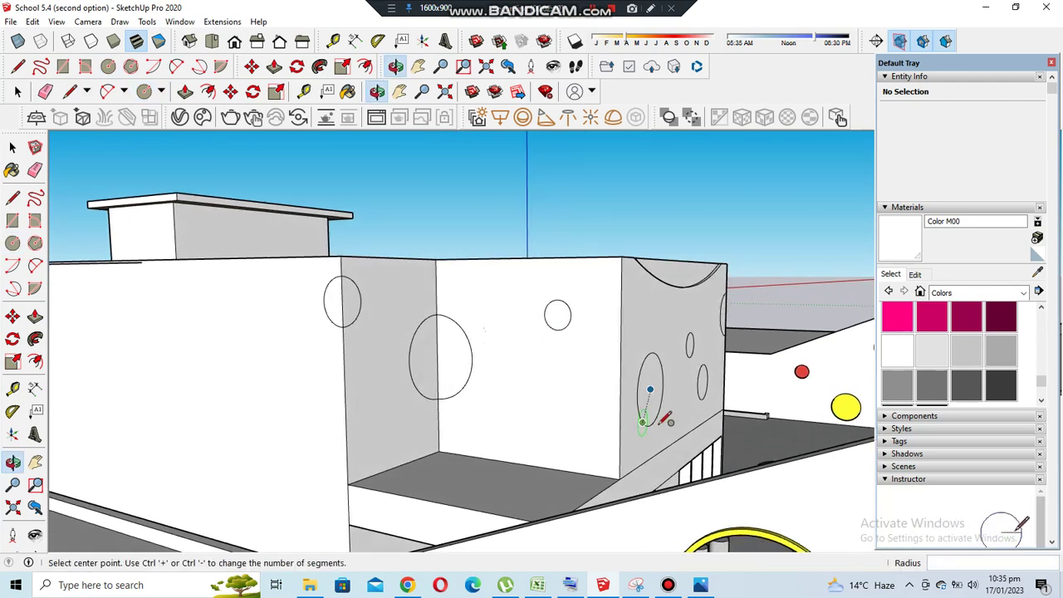
pyautogui.moveTo(646, 391); pyautogui.dragTo(351, 436, button='middle')
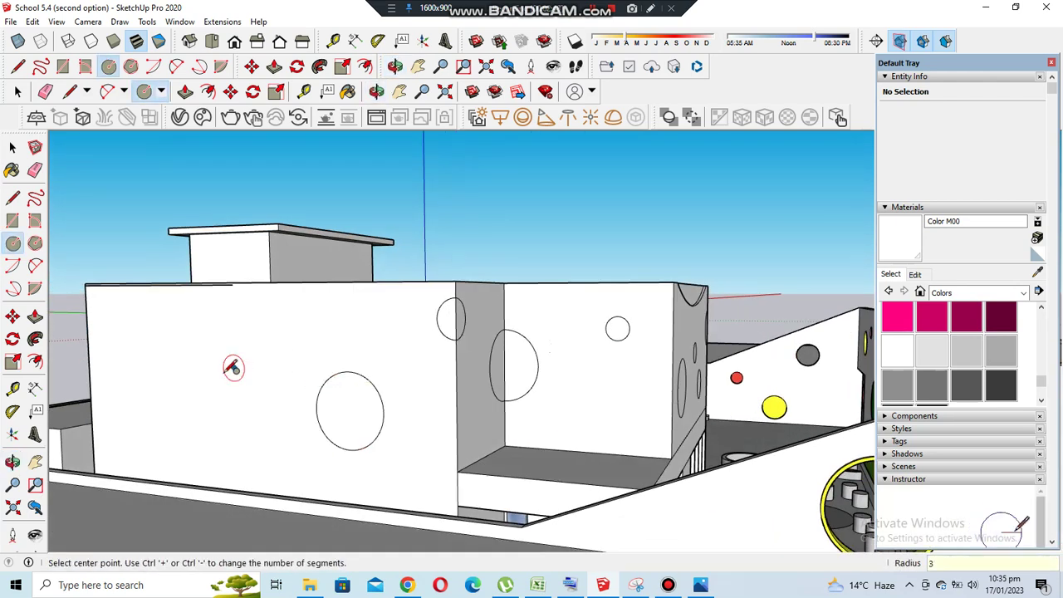
pyautogui.moveTo(152, 357)
pyautogui.mouseDown(button='middle')
pyautogui.moveTo(287, 420)
pyautogui.moveTo(225, 429)
pyautogui.moveTo(293, 443)
pyautogui.mouseUp(button='middle')
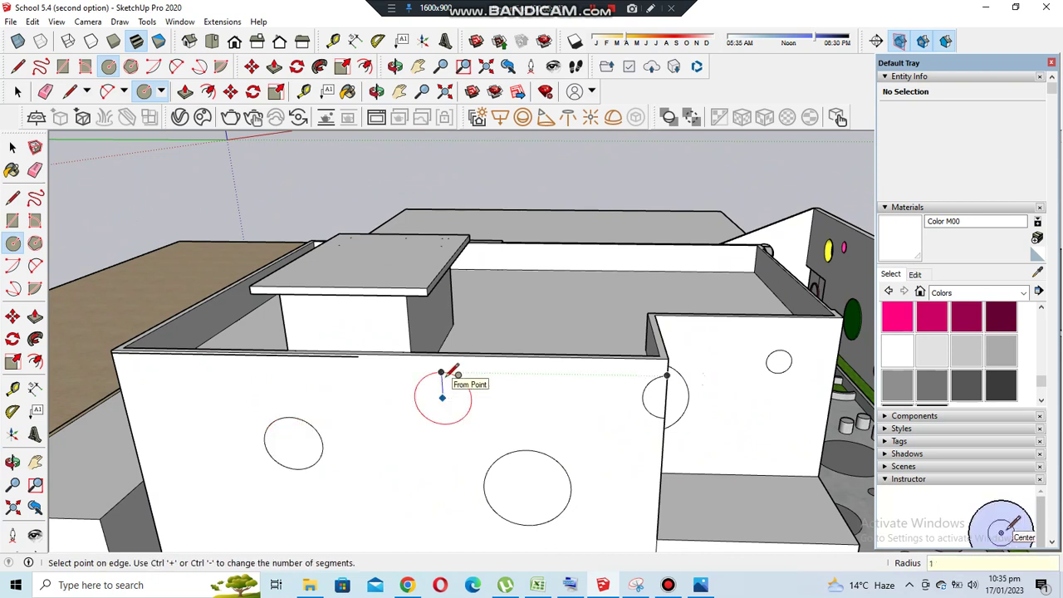
pyautogui.click(442, 373)
pyautogui.moveTo(450, 370); pyautogui.dragTo(556, 400, button='middle')
# Copy the circle to the lower-right and lower-left areas of the front wall
pyautogui.press('space')
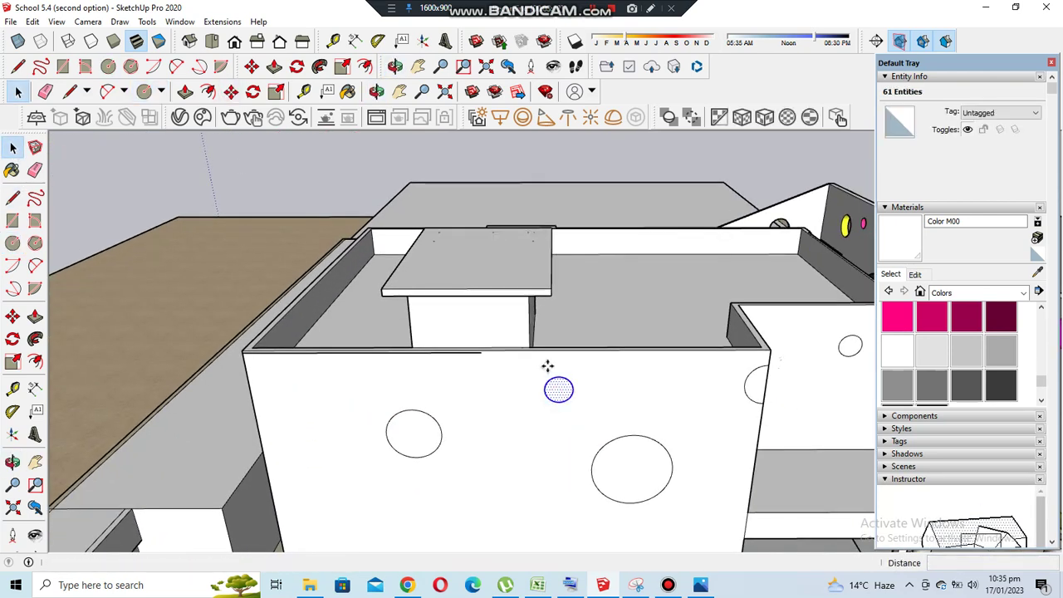
pyautogui.click(308, 402)
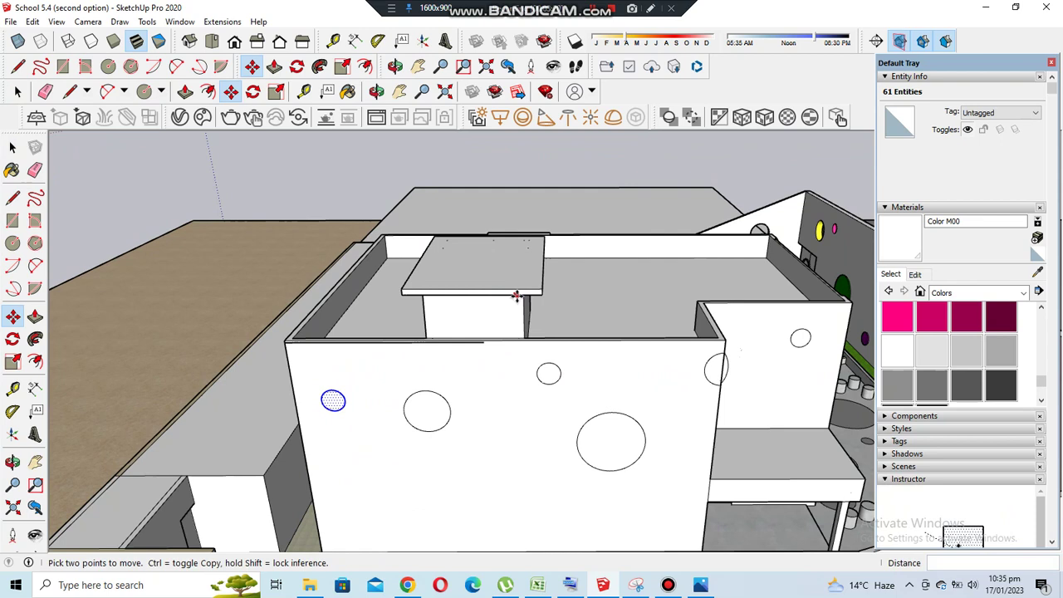
pyautogui.moveTo(499, 290); pyautogui.dragTo(503, 384, button='middle')
pyautogui.scroll(3, 315, 367)
pyautogui.click(270, 344)
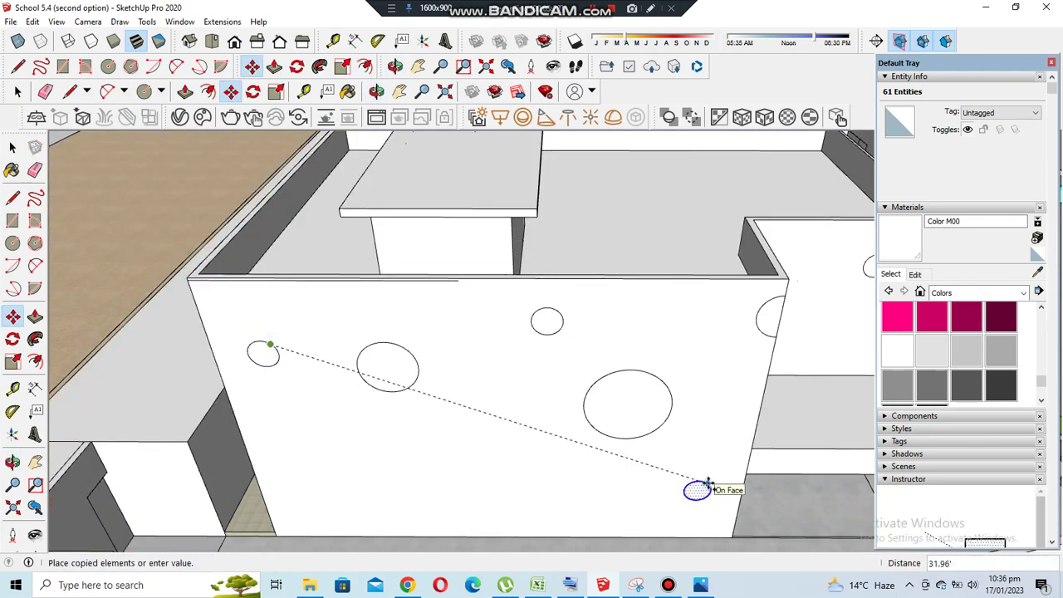
pyautogui.click(720, 450)
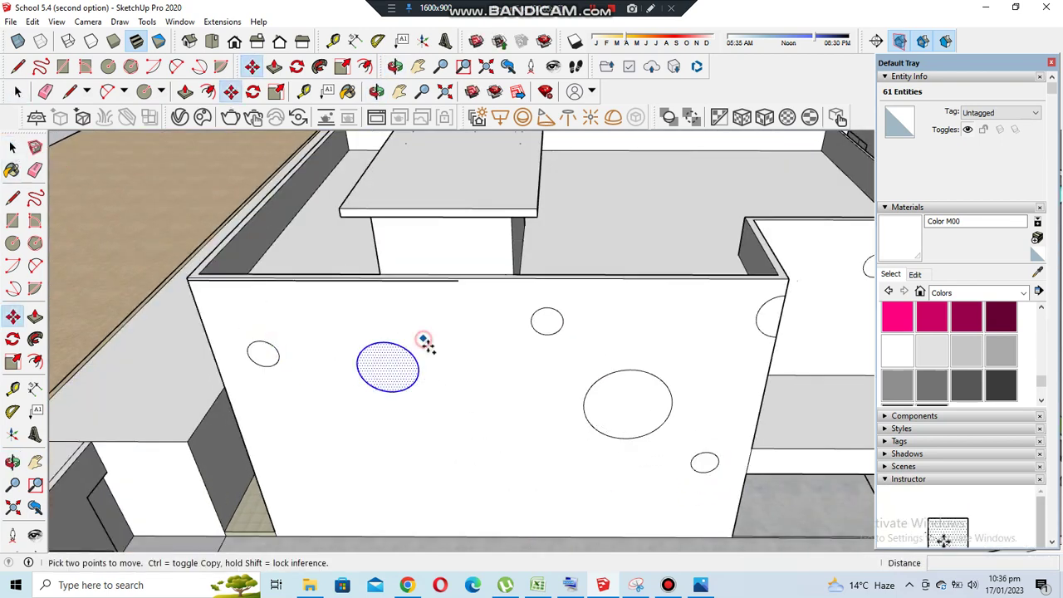
pyautogui.click(424, 340)
pyautogui.click(540, 468)
# Copy more circles across the wall, including one near the bottom edge
pyautogui.press('ctrl')
pyautogui.click(515, 472)
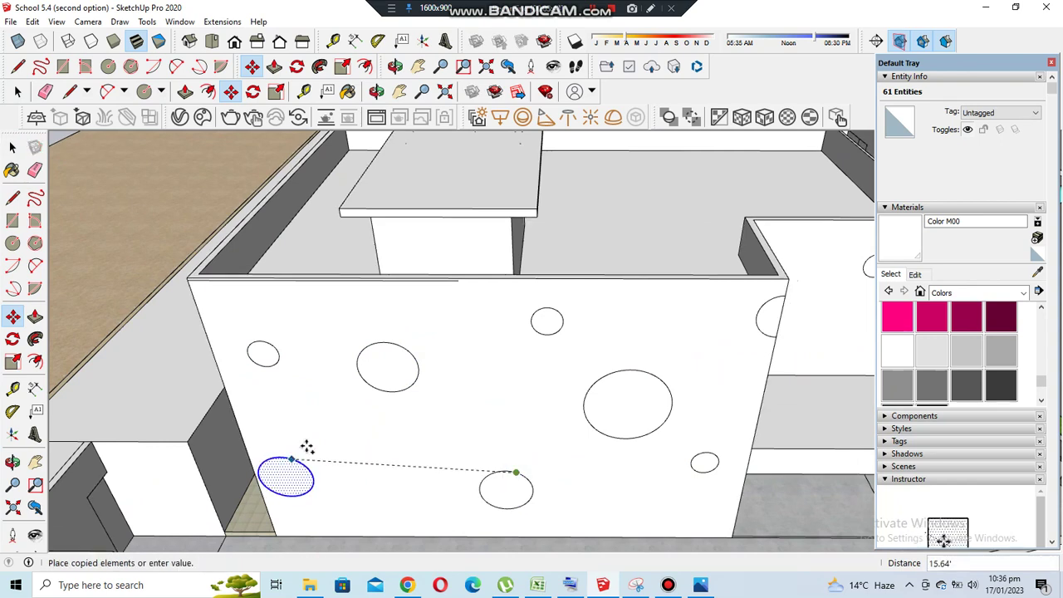
pyautogui.click(322, 443)
pyautogui.press('space')
pyautogui.scroll(2, 564, 504)
pyautogui.click(542, 249)
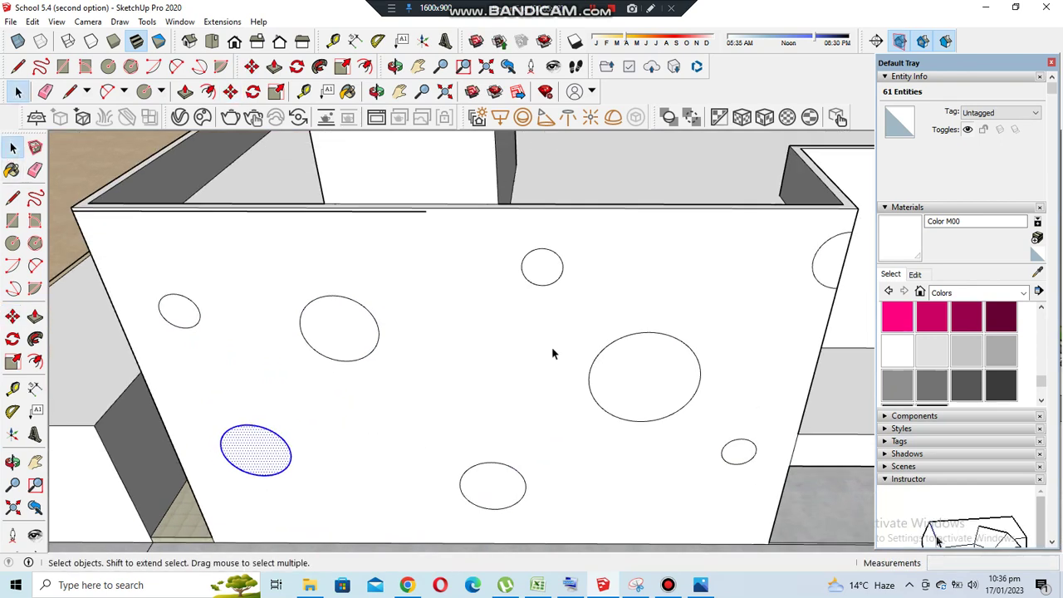
pyautogui.click(648, 513)
pyautogui.click(378, 91)
pyautogui.moveTo(427, 357)
pyautogui.mouseDown()
pyautogui.moveTo(710, 400)
pyautogui.moveTo(551, 397)
pyautogui.moveTo(365, 413)
pyautogui.moveTo(595, 425)
pyautogui.mouseUp()
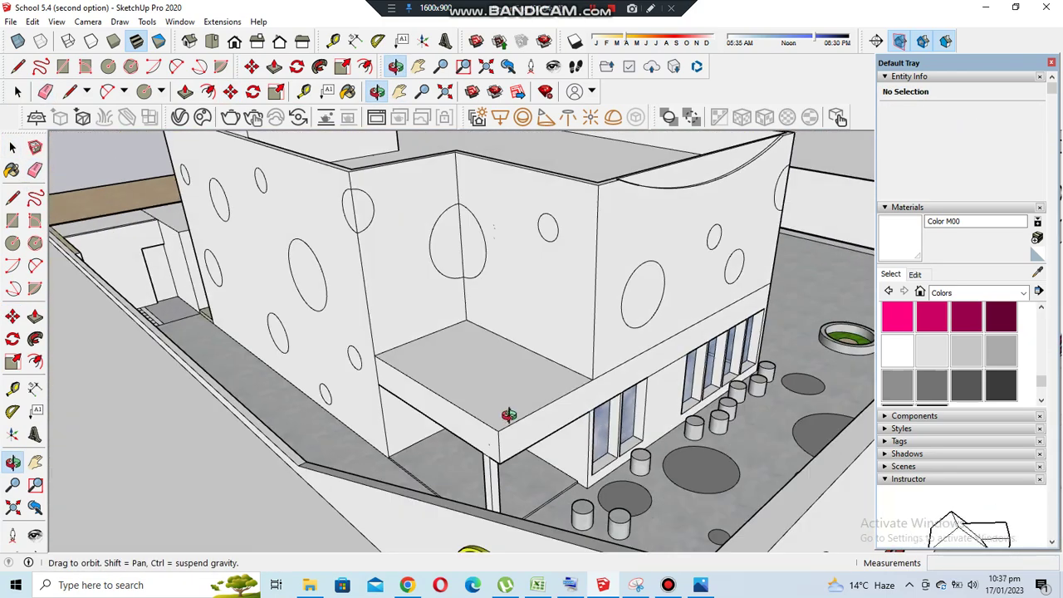
# Push the balcony slab back by 2.50' and erase the leftover slab face and edge
pyautogui.moveTo(516, 403); pyautogui.dragTo(474, 422)
pyautogui.press('p')
pyautogui.click(475, 422)
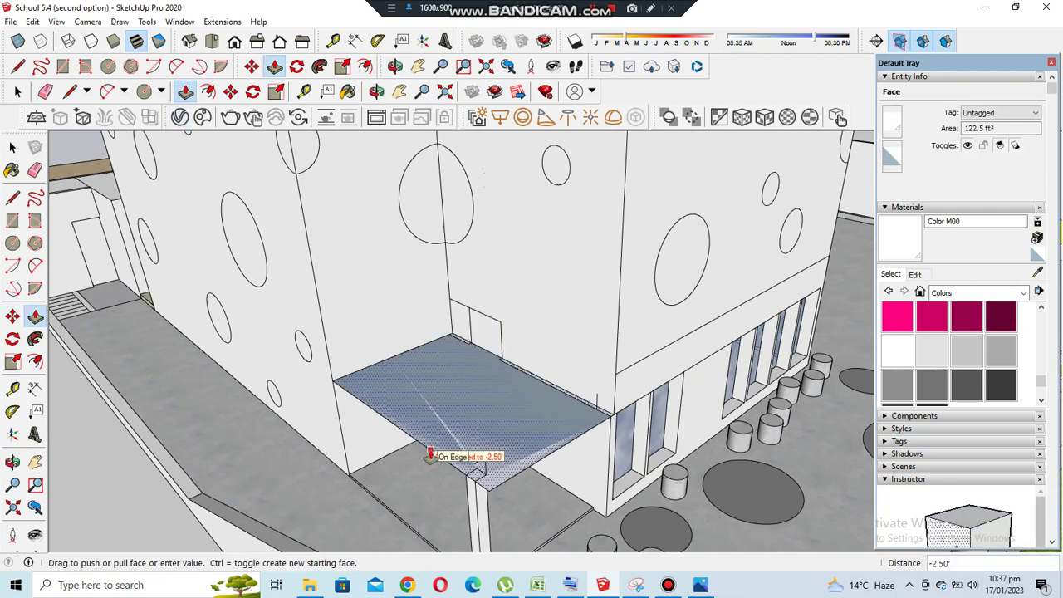
pyautogui.click(478, 515)
pyautogui.press('e')
pyautogui.click(477, 477)
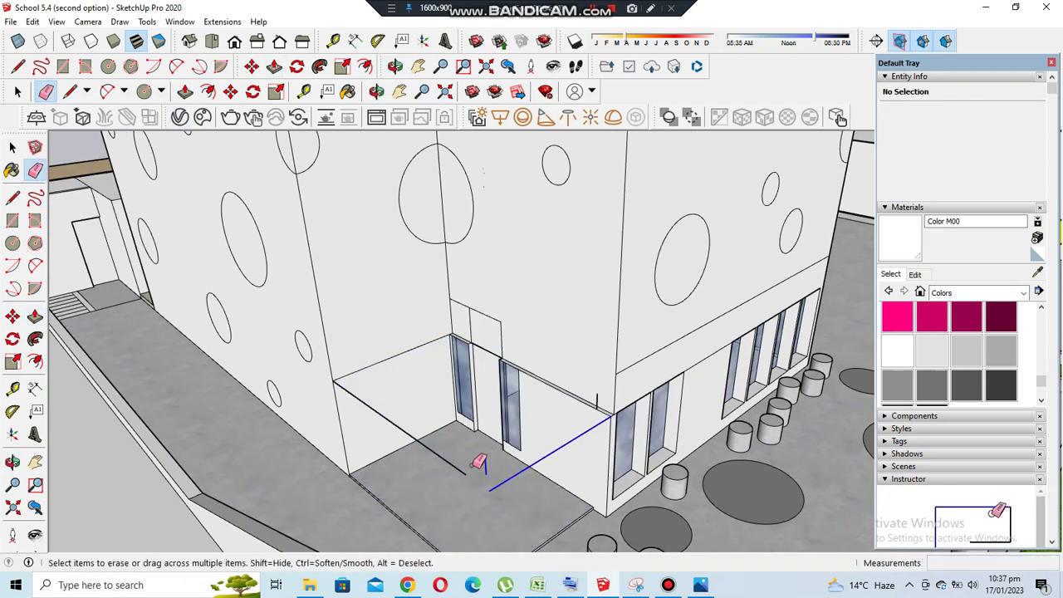
# Try push/pulling the upper wall face and the half-circle face, cancelling the unfinished push
pyautogui.scroll(3, 612, 447)
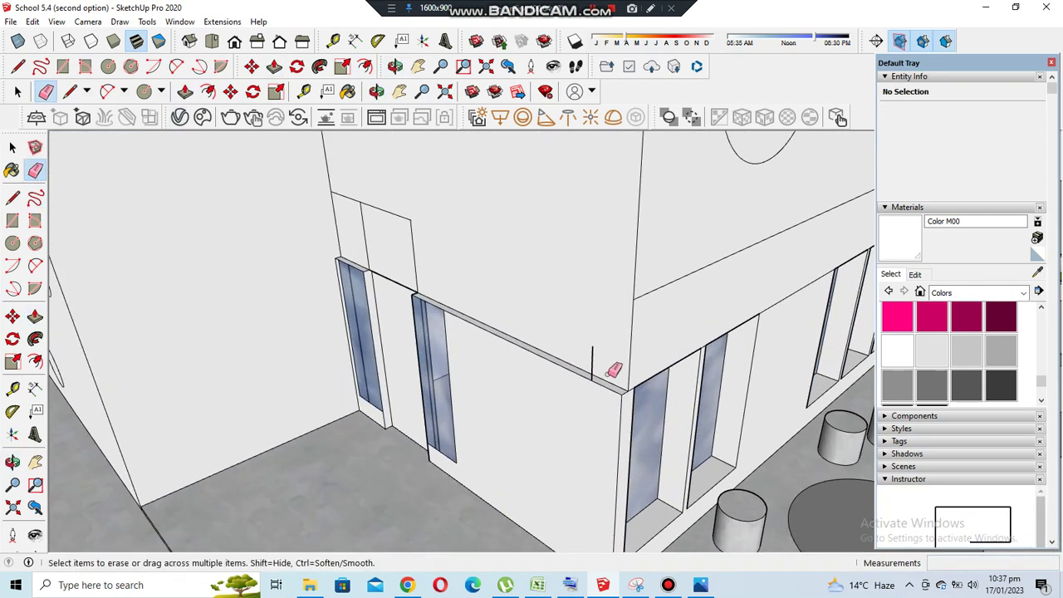
pyautogui.moveTo(618, 368); pyautogui.dragTo(374, 207, button='middle')
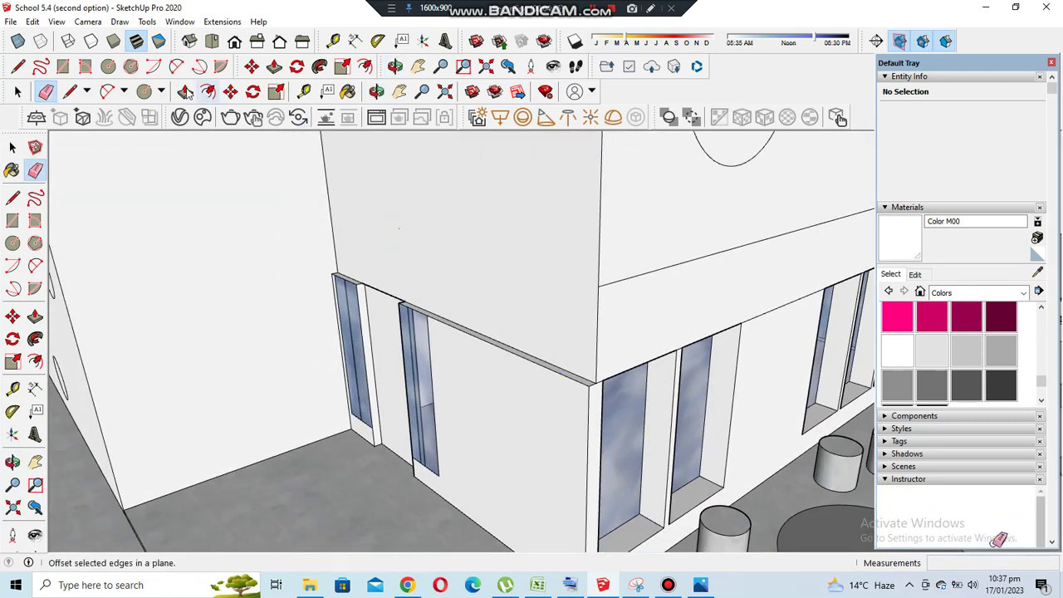
pyautogui.click(186, 92)
pyautogui.scroll(-2, 632, 449)
pyautogui.click(604, 457)
pyautogui.scroll(3, 604, 461)
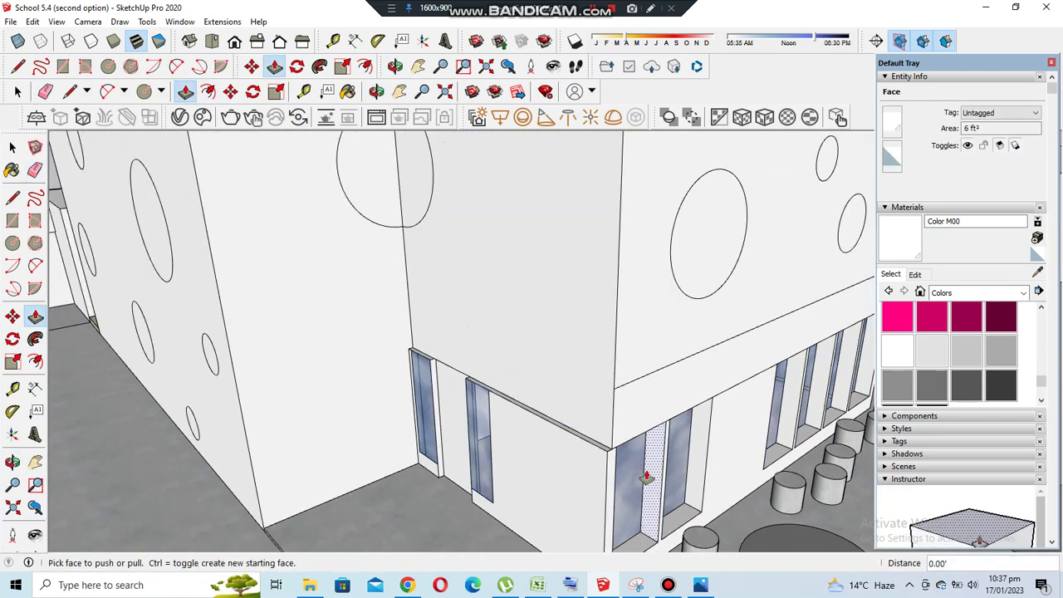
pyautogui.click(562, 408)
pyautogui.press('Escape')
pyautogui.scroll(-3, 469, 272)
pyautogui.click(459, 246)
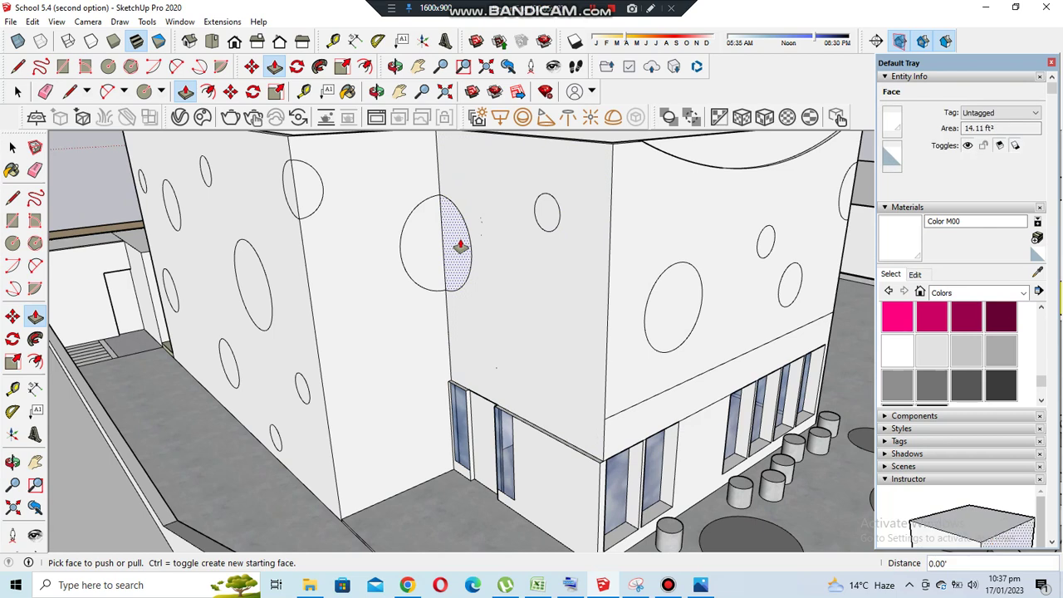
pyautogui.click(12, 147)
# Push the lower wall face in by 0.25'
pyautogui.press('l')
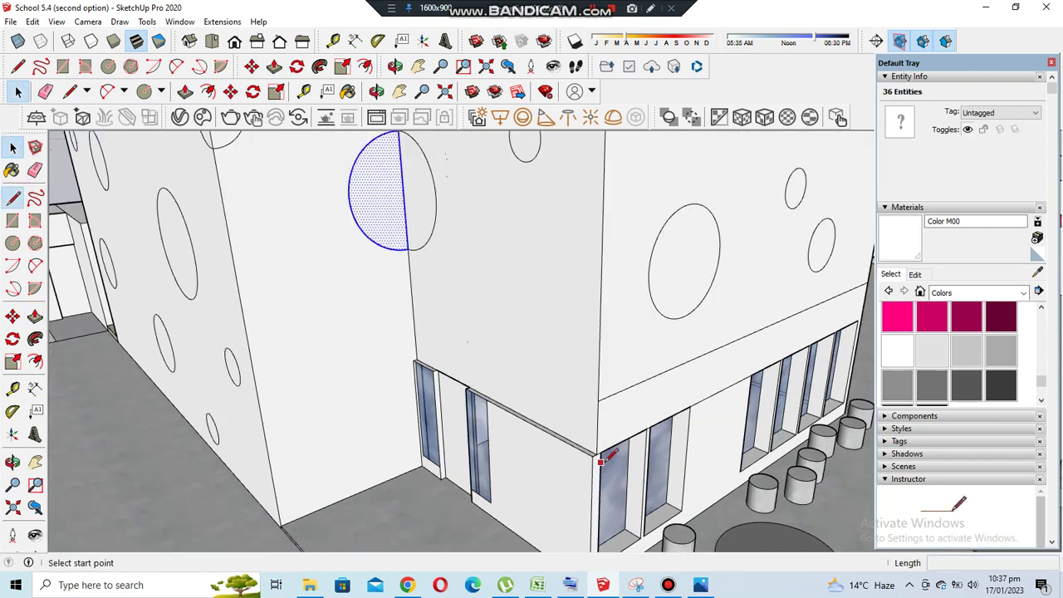
pyautogui.scroll(5, 479, 435)
pyautogui.press('p')
pyautogui.click(530, 407)
pyautogui.click(530, 407)
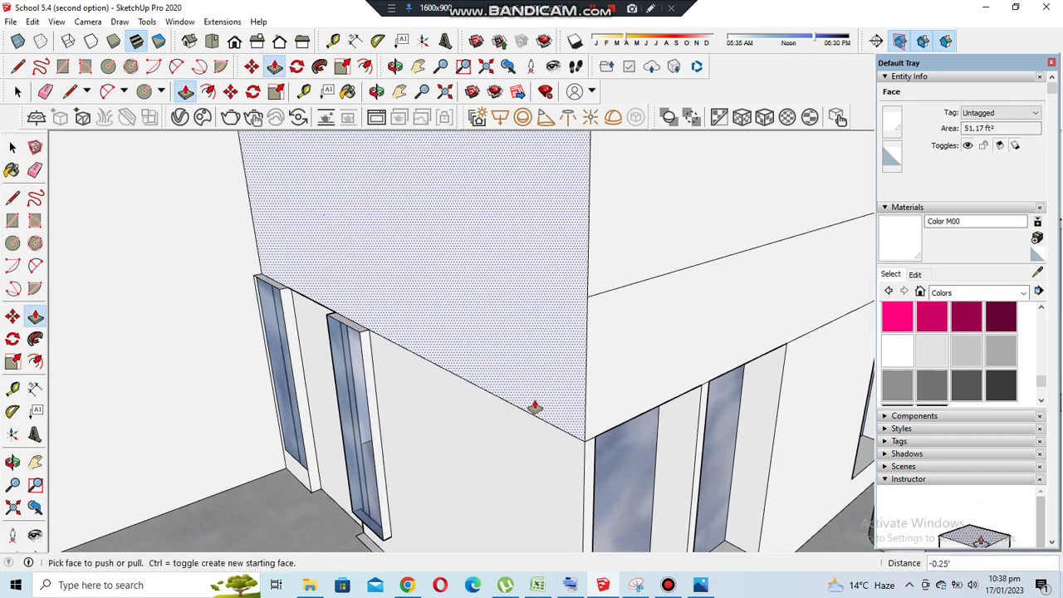
# Erase the glass from the right and left corner windows
pyautogui.moveTo(534, 403); pyautogui.dragTo(440, 364, button='middle')
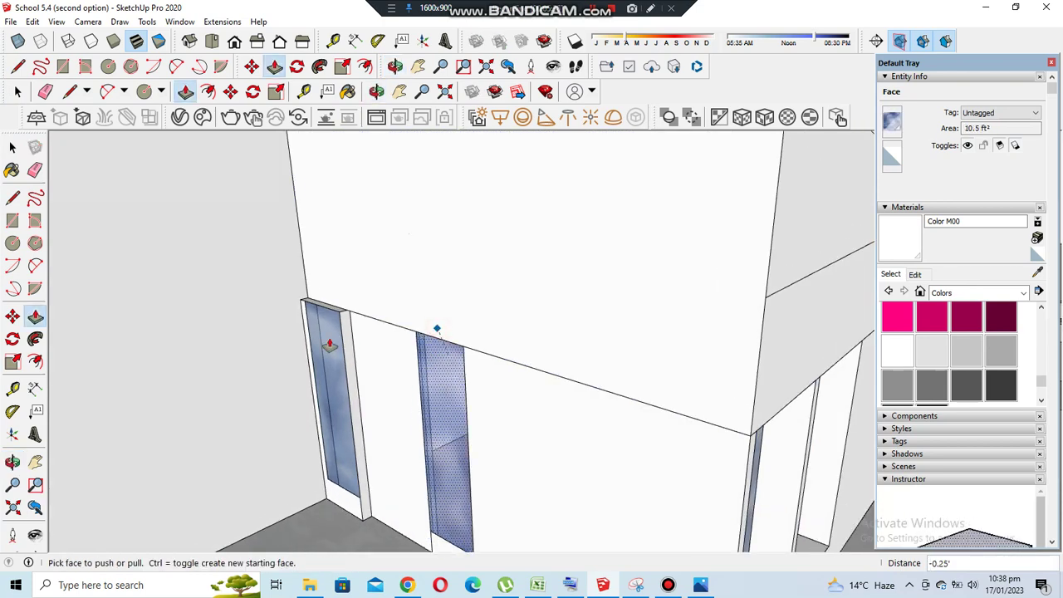
pyautogui.moveTo(352, 503)
pyautogui.mouseDown(button='middle')
pyautogui.moveTo(413, 205)
pyautogui.moveTo(495, 331)
pyautogui.mouseUp(button='middle')
pyautogui.scroll(-3, 551, 311)
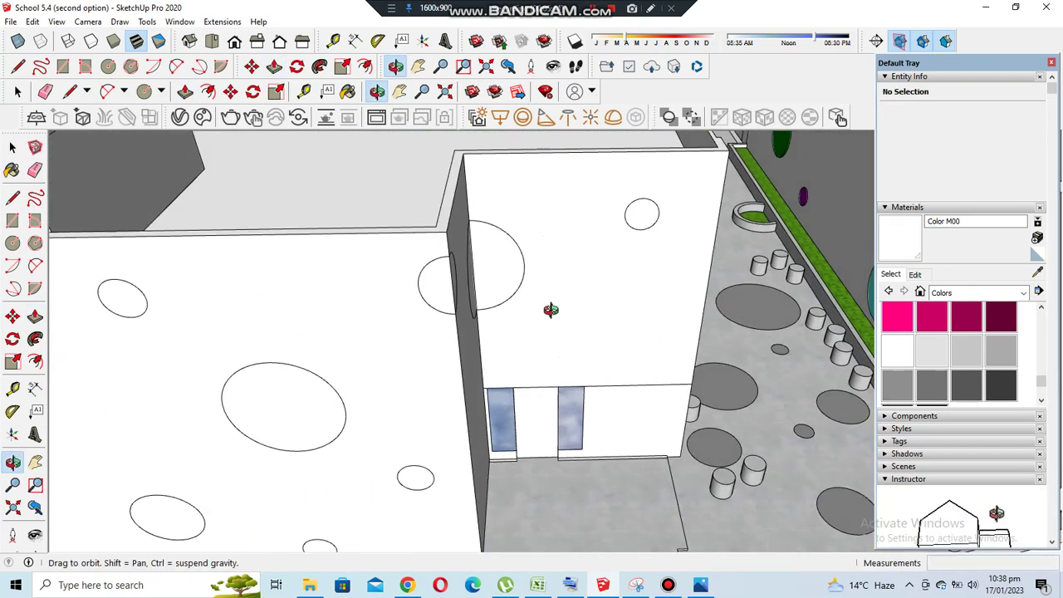
pyautogui.scroll(-3, 551, 311)
pyautogui.press('e')
pyautogui.scroll(5, 546, 310)
pyautogui.scroll(4, 425, 304)
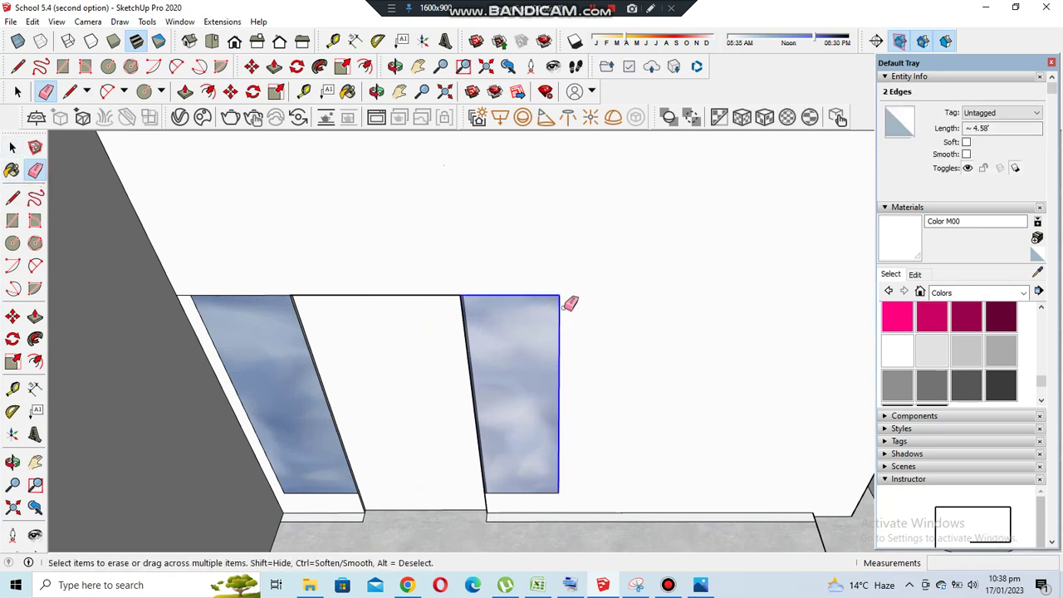
pyautogui.click(562, 307)
pyautogui.click(211, 318)
pyautogui.moveTo(389, 525); pyautogui.dragTo(502, 456, button='middle')
pyautogui.scroll(3, 501, 456)
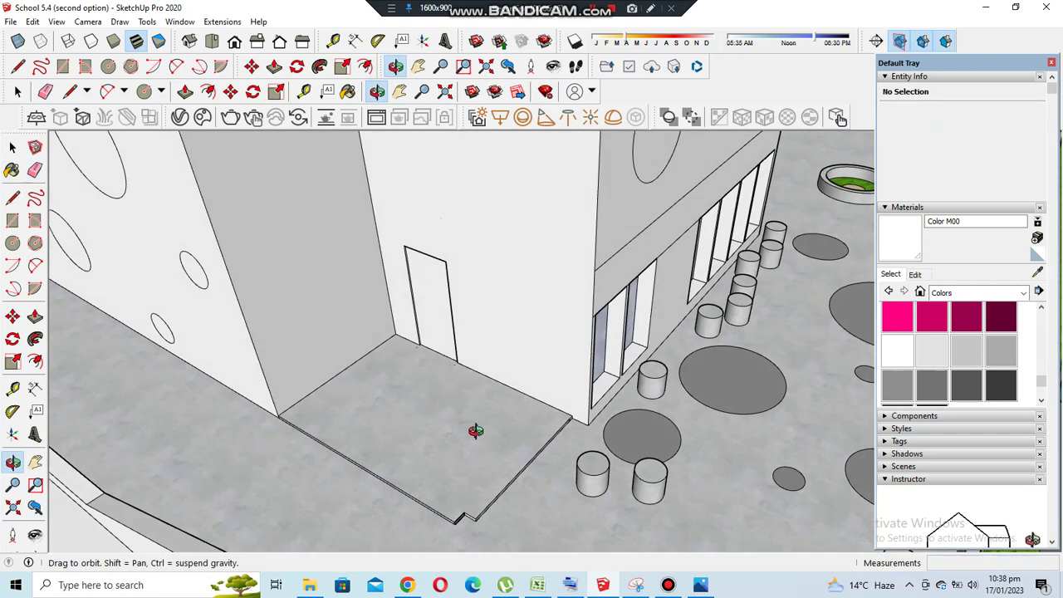
# Push/pull the notch face at the floor slab corner to fill it flush
pyautogui.press('p')
pyautogui.scroll(3, 479, 532)
pyautogui.scroll(2, 449, 499)
pyautogui.click(423, 473)
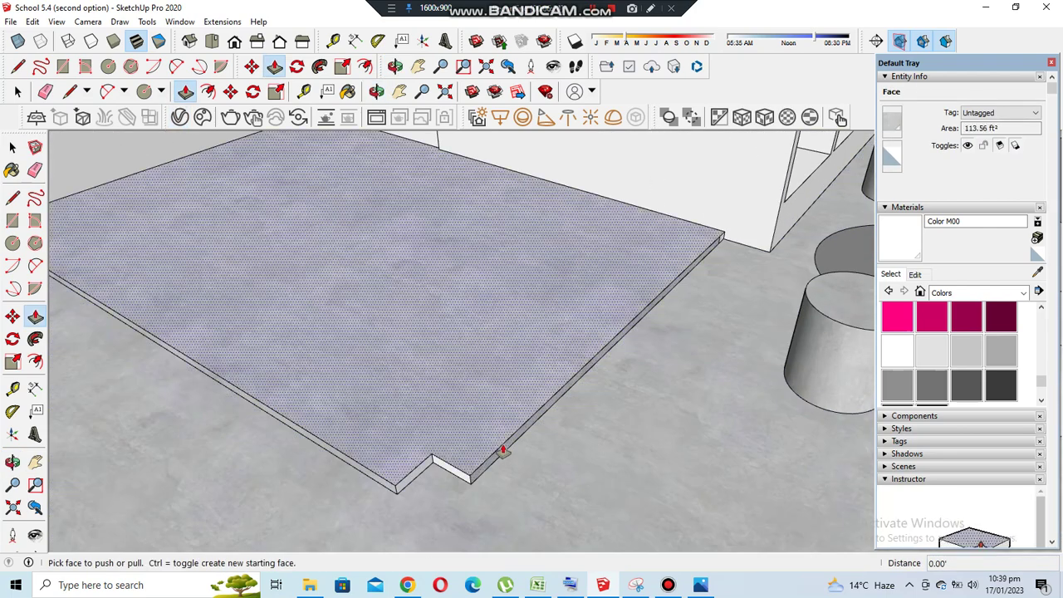
pyautogui.click(396, 482)
# Orbit around the building to view the whole room and the tall polka-dot block
pyautogui.click(37, 172)
pyautogui.scroll(3, 415, 496)
pyautogui.scroll(-3, 458, 399)
pyautogui.scroll(4, 473, 235)
pyautogui.scroll(-2, 461, 264)
pyautogui.moveTo(460, 263)
pyautogui.mouseDown(button='middle')
pyautogui.moveTo(606, 197)
pyautogui.moveTo(603, 278)
pyautogui.moveTo(675, 375)
pyautogui.moveTo(418, 387)
pyautogui.moveTo(598, 363)
pyautogui.moveTo(672, 400)
pyautogui.mouseUp(button='middle')
pyautogui.scroll(-3, 427, 386)
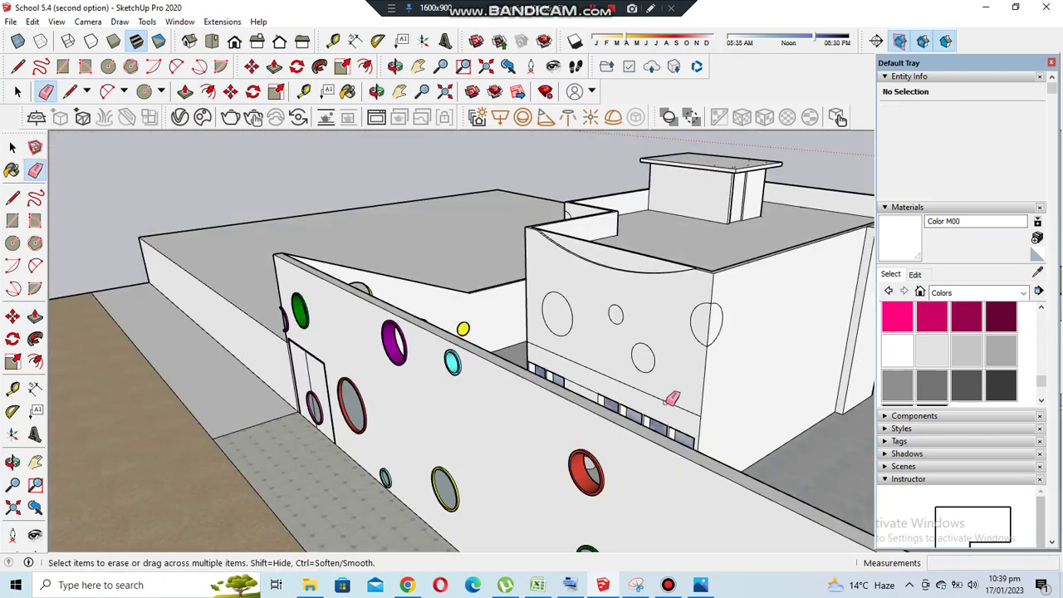
pyautogui.moveTo(469, 358)
pyautogui.mouseDown(button='middle')
pyautogui.moveTo(748, 299)
pyautogui.moveTo(501, 394)
pyautogui.moveTo(679, 437)
pyautogui.moveTo(509, 441)
pyautogui.moveTo(542, 407)
pyautogui.mouseUp(button='middle')
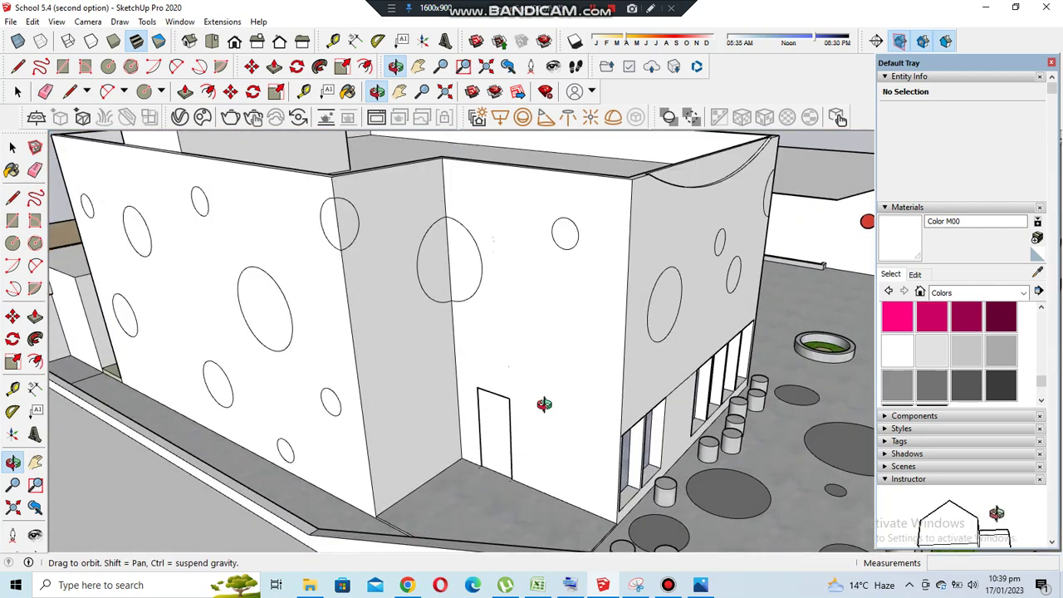
# Confirm the radius of a new circle on the polka-dot wall
pyautogui.moveTo(509, 373)
pyautogui.mouseDown(button='middle')
pyautogui.moveTo(665, 375)
pyautogui.moveTo(631, 407)
pyautogui.moveTo(619, 334)
pyautogui.mouseUp(button='middle')
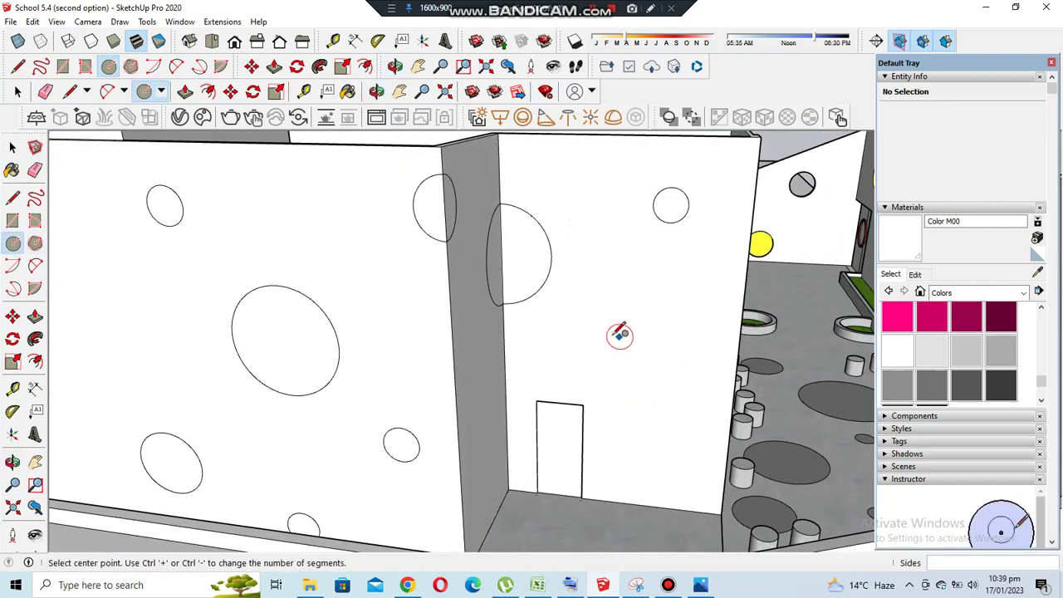
pyautogui.moveTo(697, 431)
pyautogui.mouseDown(button='middle')
pyautogui.moveTo(713, 417)
pyautogui.moveTo(505, 427)
pyautogui.moveTo(332, 385)
pyautogui.moveTo(429, 437)
pyautogui.mouseUp(button='middle')
pyautogui.press('Return')
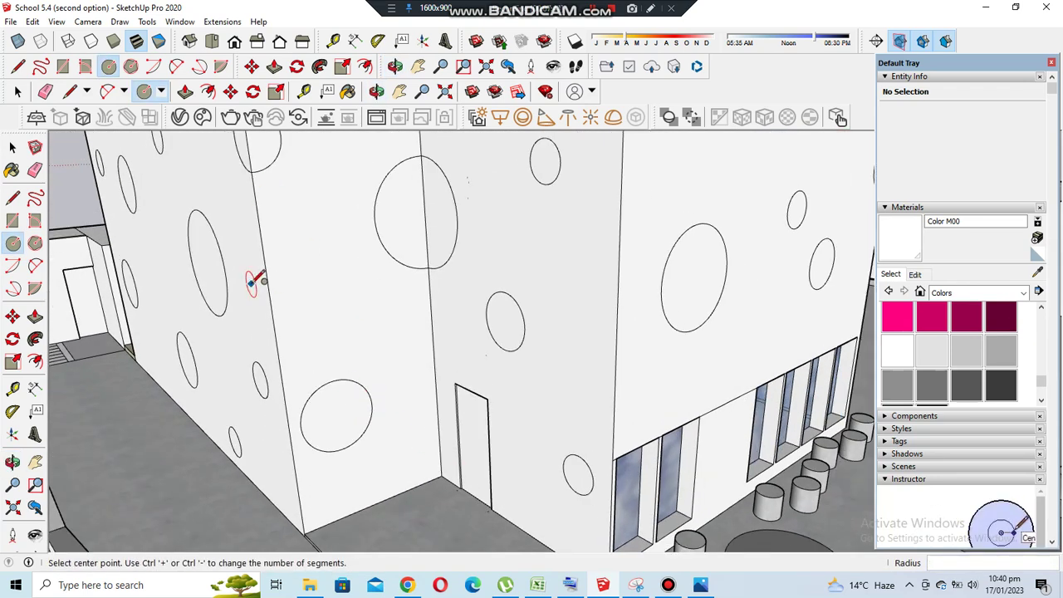
pyautogui.moveTo(473, 249)
pyautogui.mouseDown(button='middle')
pyautogui.moveTo(545, 411)
pyautogui.moveTo(333, 274)
pyautogui.mouseUp(button='middle')
# Draw a 2.00'-bulge arc along the long side wall's top and push/pull away the cap
pyautogui.click(36, 265)
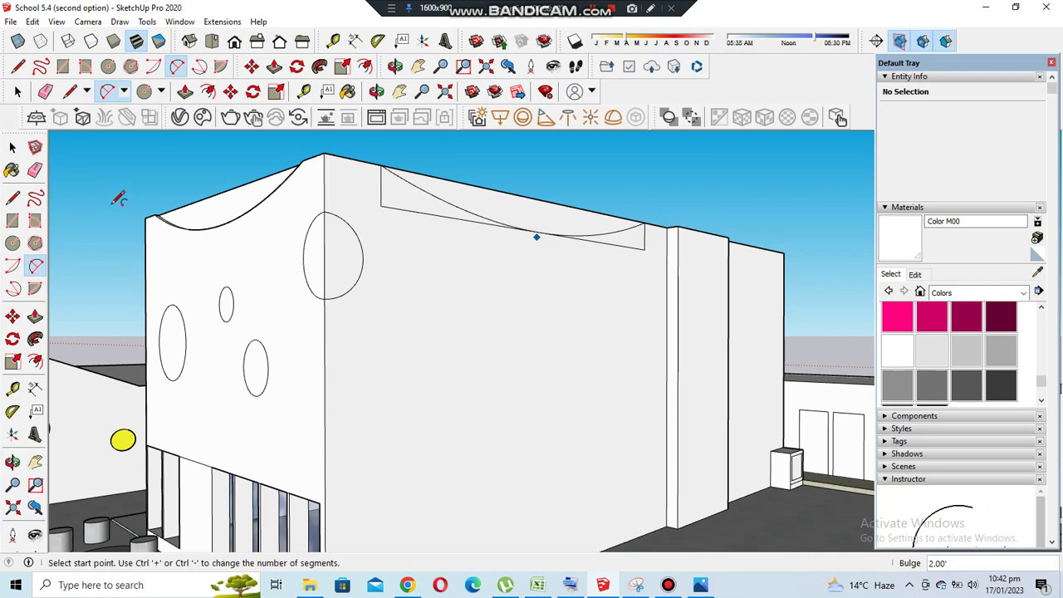
pyautogui.press('e')
pyautogui.moveTo(512, 253)
pyautogui.mouseDown(button='middle')
pyautogui.moveTo(513, 315)
pyautogui.moveTo(545, 284)
pyautogui.moveTo(584, 391)
pyautogui.mouseUp(button='middle')
pyautogui.press('p')
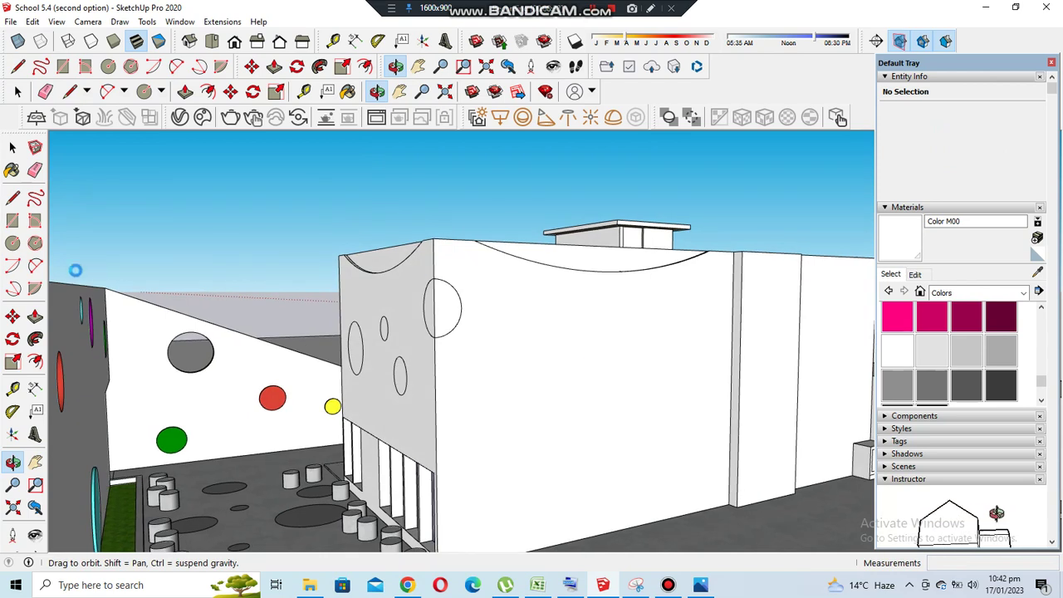
# Start a 0.61' circle on the plain side wall by placing its centre
pyautogui.press('c')
pyautogui.moveTo(75, 270); pyautogui.dragTo(586, 440, button='middle')
pyautogui.scroll(2, 537, 487)
pyautogui.click(487, 497)
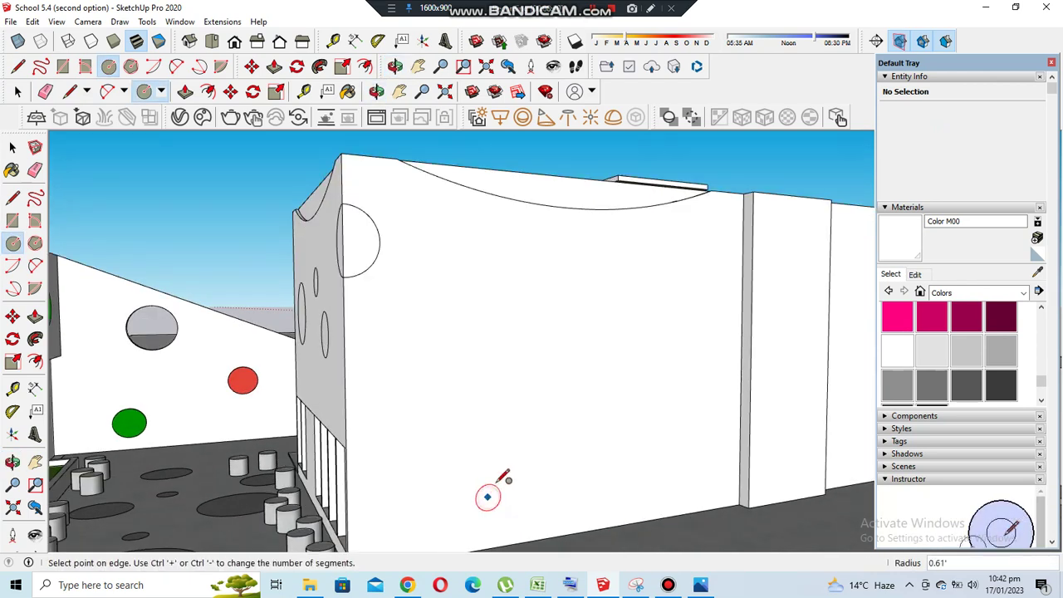
# Complete the side-wall circle with radius 3, then draw a small circle on the front wall
pyautogui.click(506, 439)
pyautogui.write('3')
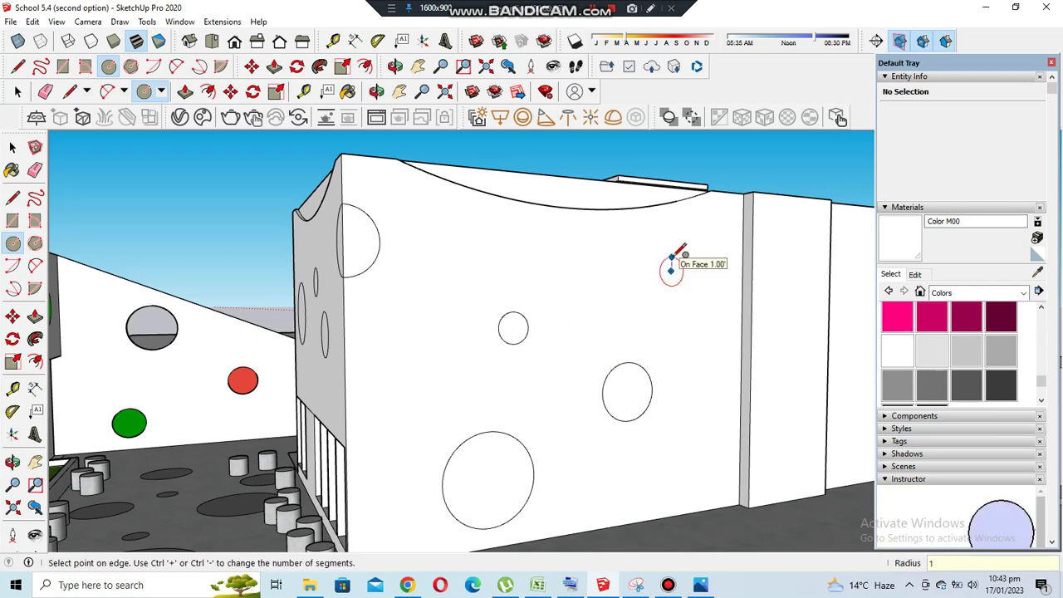
pyautogui.moveTo(508, 300); pyautogui.dragTo(388, 351, button='middle')
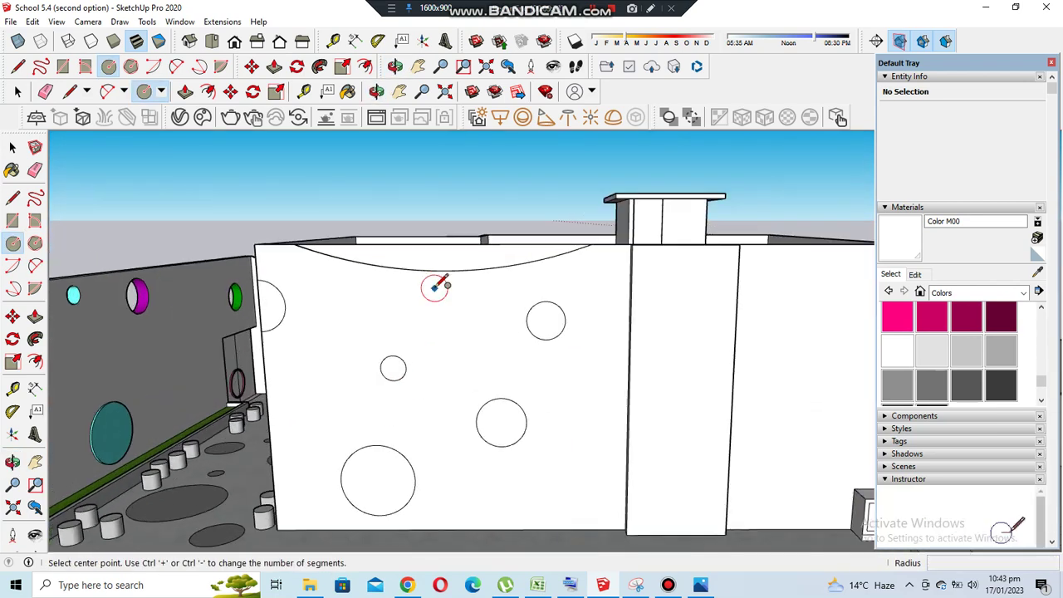
pyautogui.scroll(2, 437, 280)
pyautogui.click(289, 278)
pyautogui.click(305, 301)
# Select the small circle and Ctrl-move copies onto the wall, one near the upper right
pyautogui.scroll(-3, 357, 340)
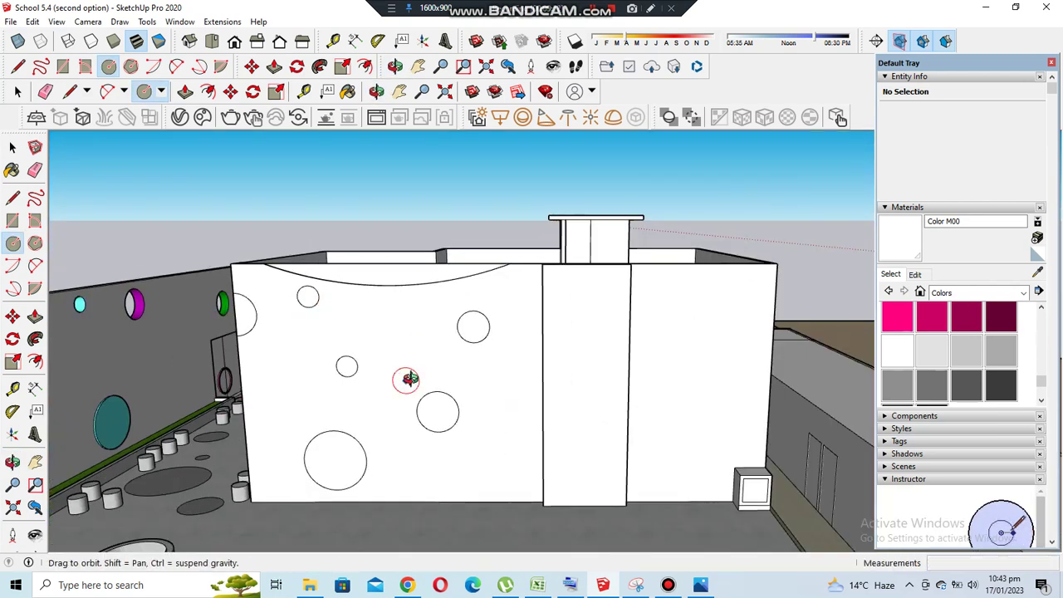
pyautogui.moveTo(700, 345); pyautogui.dragTo(736, 451, button='middle')
pyautogui.scroll(2, 574, 390)
pyautogui.press('space')
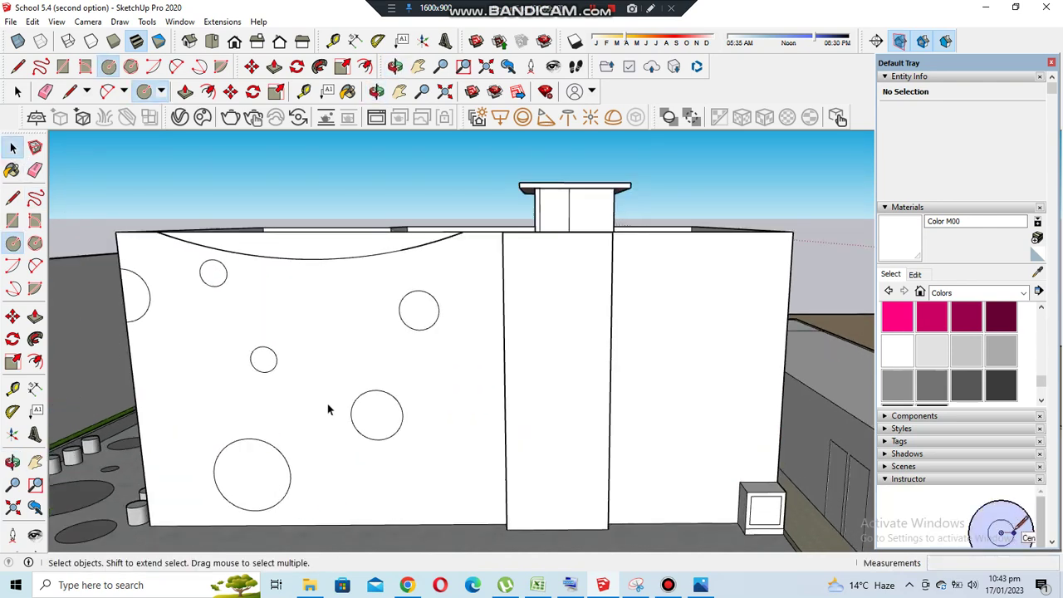
pyautogui.doubleClick(261, 358)
pyautogui.press('m')
pyautogui.press('ctrl')
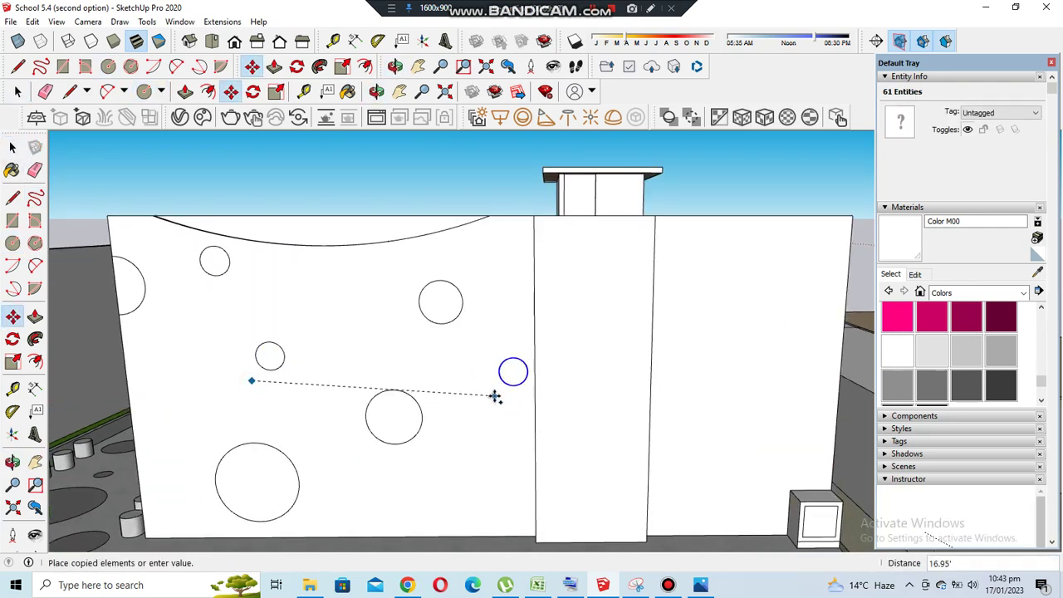
pyautogui.click(506, 419)
pyautogui.click(507, 414)
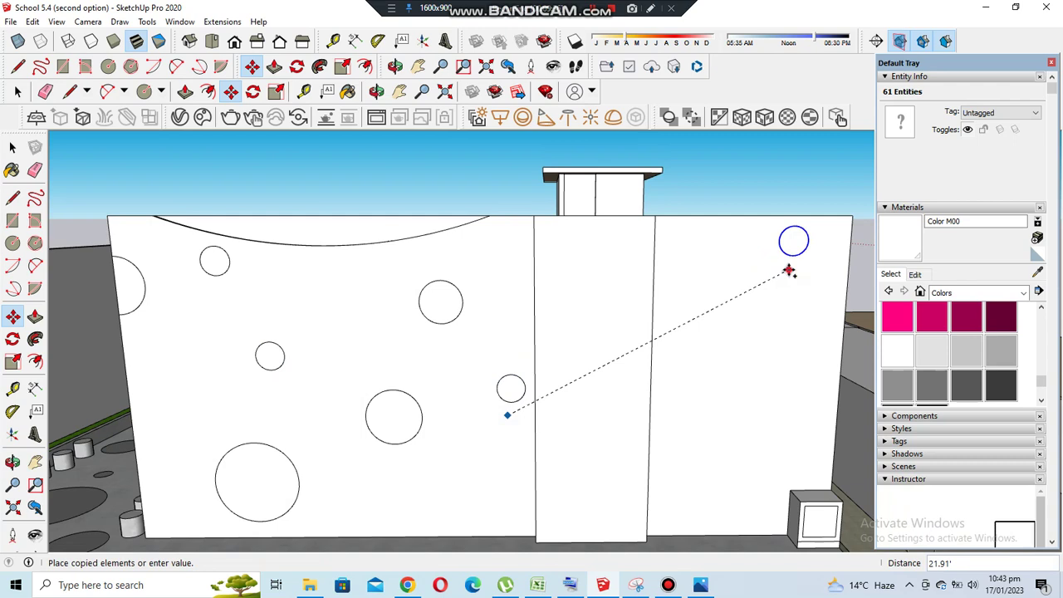
pyautogui.click(789, 271)
# Copy the circle twice more onto the wall's right-hand section
pyautogui.click(230, 91)
pyautogui.click(440, 303)
pyautogui.press('ctrl')
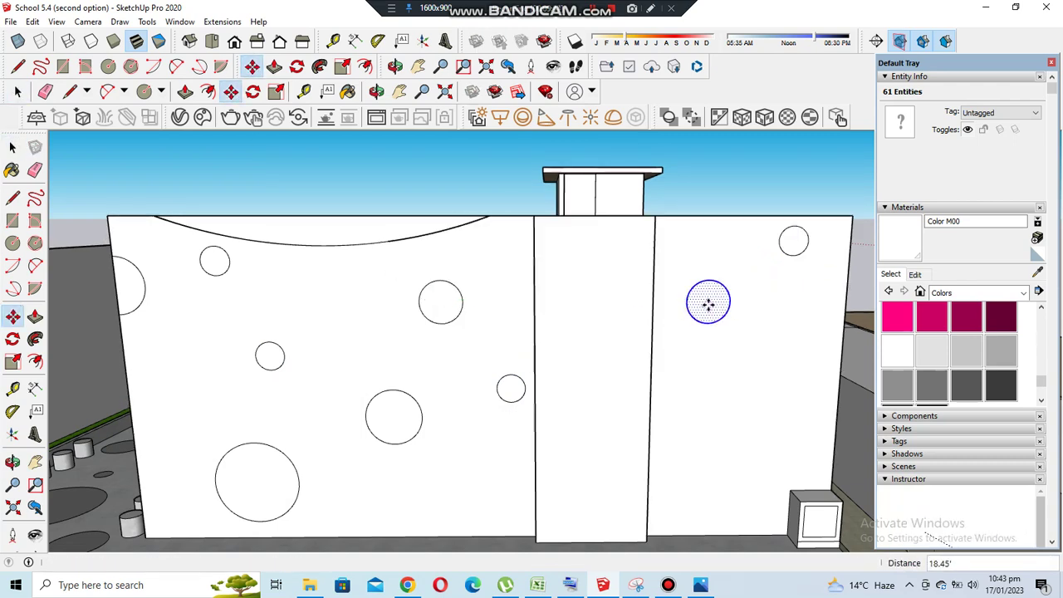
pyautogui.click(772, 425)
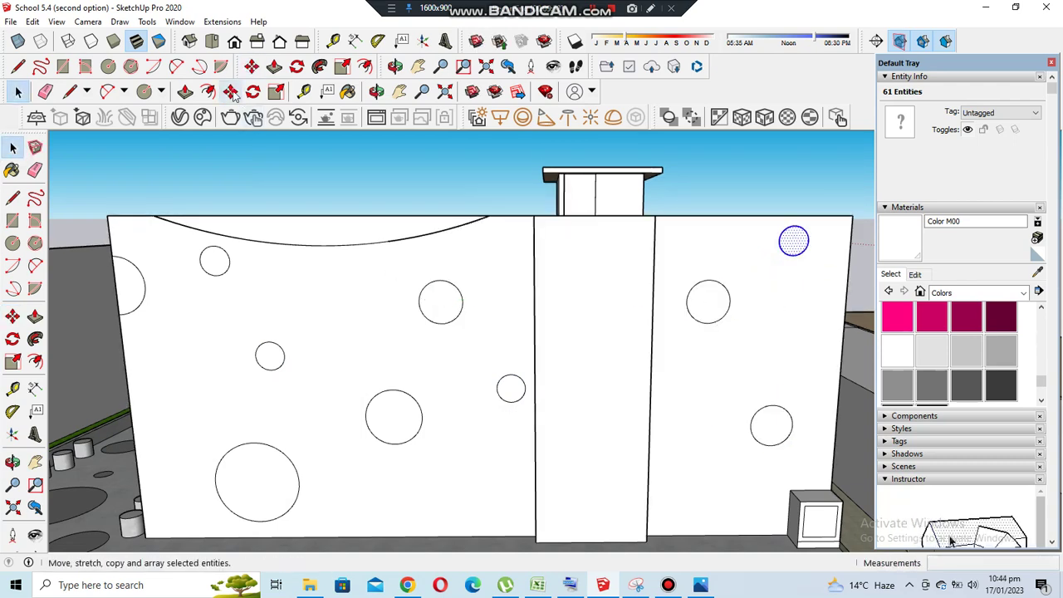
pyautogui.click(701, 525)
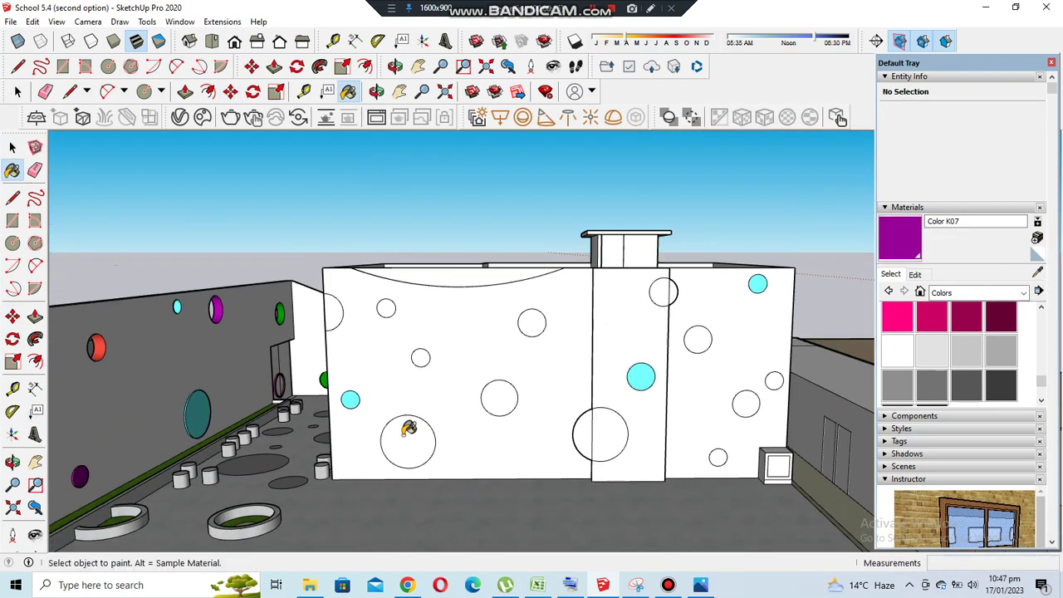
# Paint two white circles green, including one near the left corner
pyautogui.moveTo(750, 397)
pyautogui.mouseDown(button='middle')
pyautogui.moveTo(505, 351)
pyautogui.moveTo(310, 349)
pyautogui.mouseUp(button='middle')
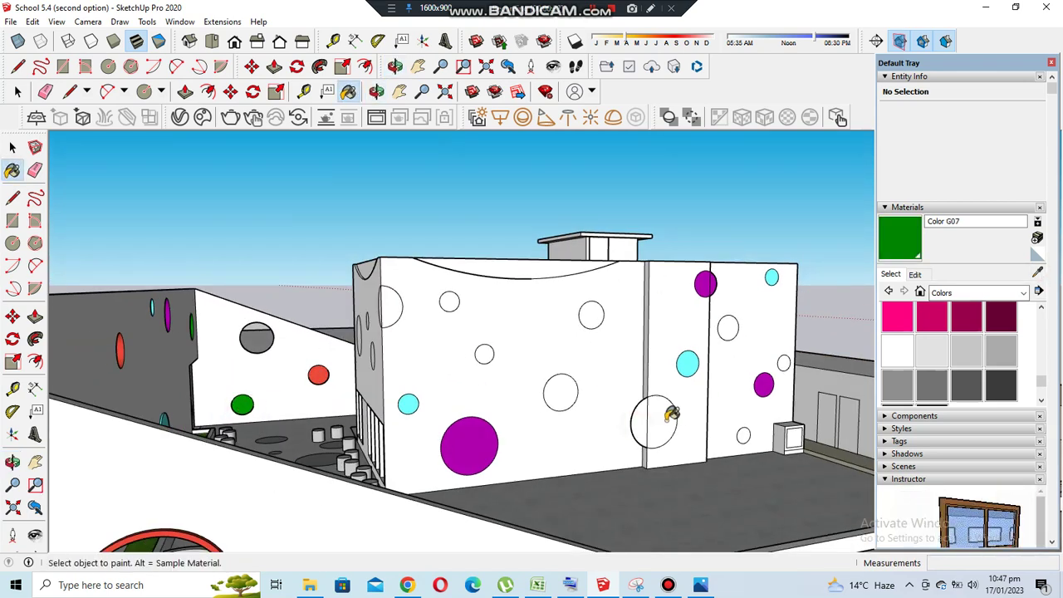
pyautogui.click(666, 417)
pyautogui.moveTo(665, 417); pyautogui.dragTo(574, 347, button='middle')
pyautogui.moveTo(462, 293)
pyautogui.mouseDown(button='middle')
pyautogui.moveTo(368, 346)
pyautogui.moveTo(404, 301)
pyautogui.moveTo(465, 291)
pyautogui.mouseUp(button='middle')
pyautogui.click(416, 303)
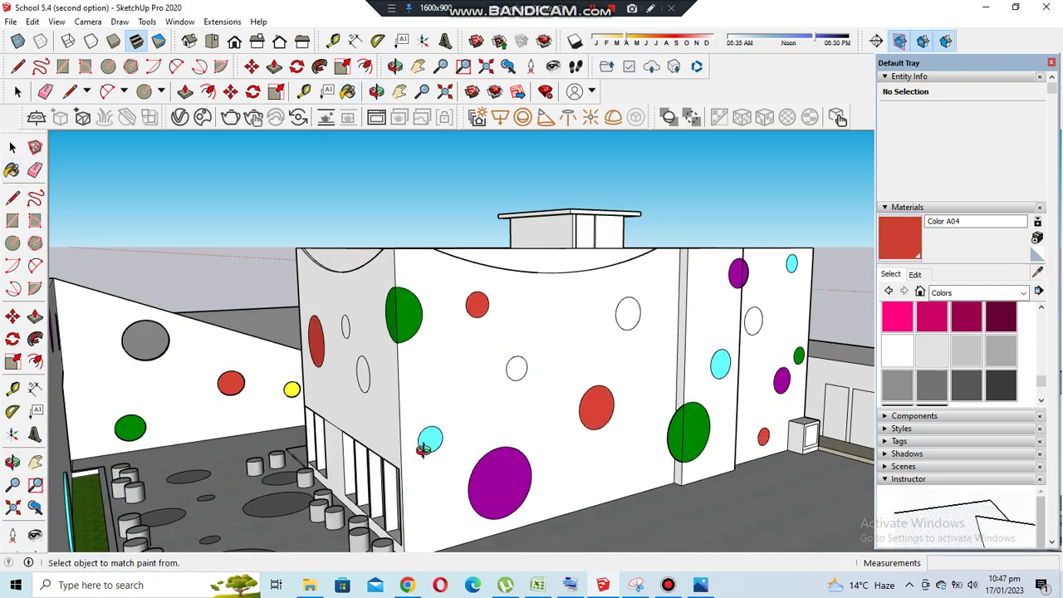
# Sample yellow from an existing dot and paint a white circle yellow
pyautogui.keyDown('alt'); pyautogui.click(280, 386); pyautogui.keyUp('alt')
pyautogui.scroll(3, 474, 368)
pyautogui.click(475, 367)
pyautogui.scroll(-3, 474, 367)
pyautogui.moveTo(475, 367); pyautogui.dragTo(616, 324, button='middle')
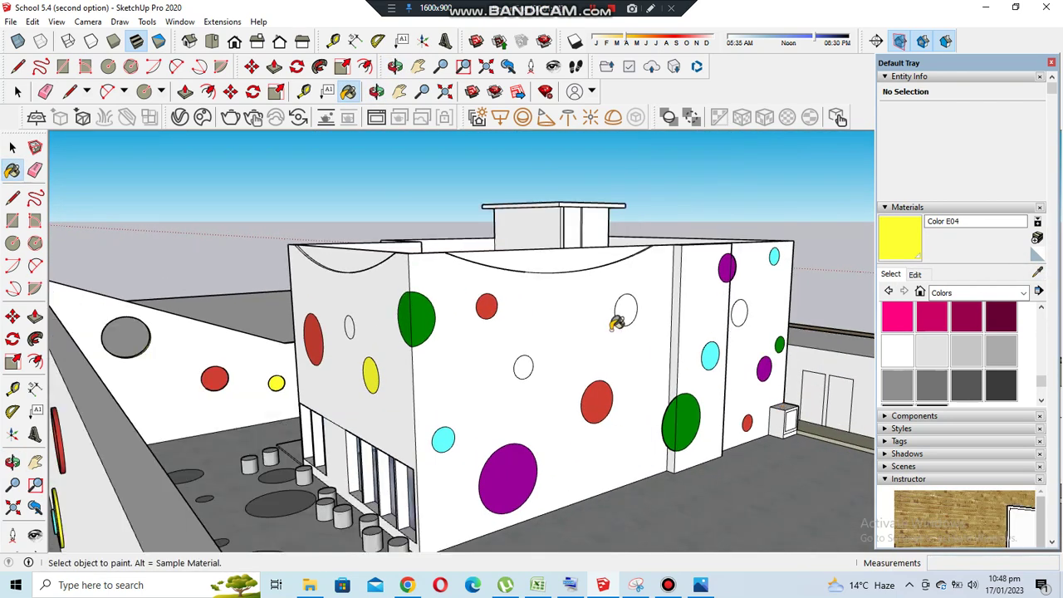
pyautogui.moveTo(591, 369); pyautogui.dragTo(759, 415, button='middle')
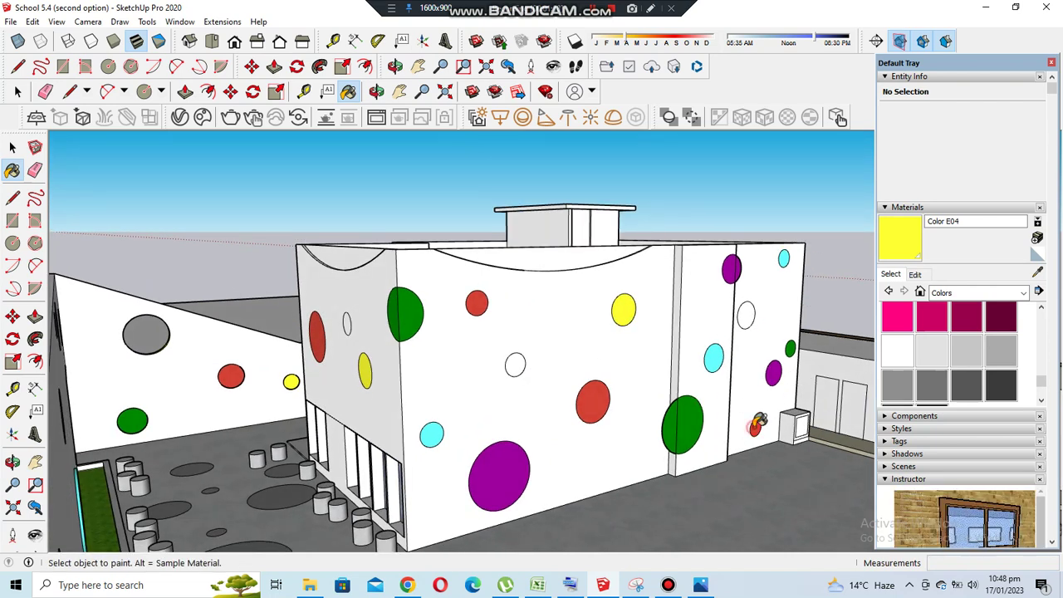
# Sample red and pink from existing dots and paint a white oval pink
pyautogui.keyDown('alt'); pyautogui.click(590, 407); pyautogui.keyUp('alt')
pyautogui.moveTo(652, 370); pyautogui.dragTo(498, 415, button='middle')
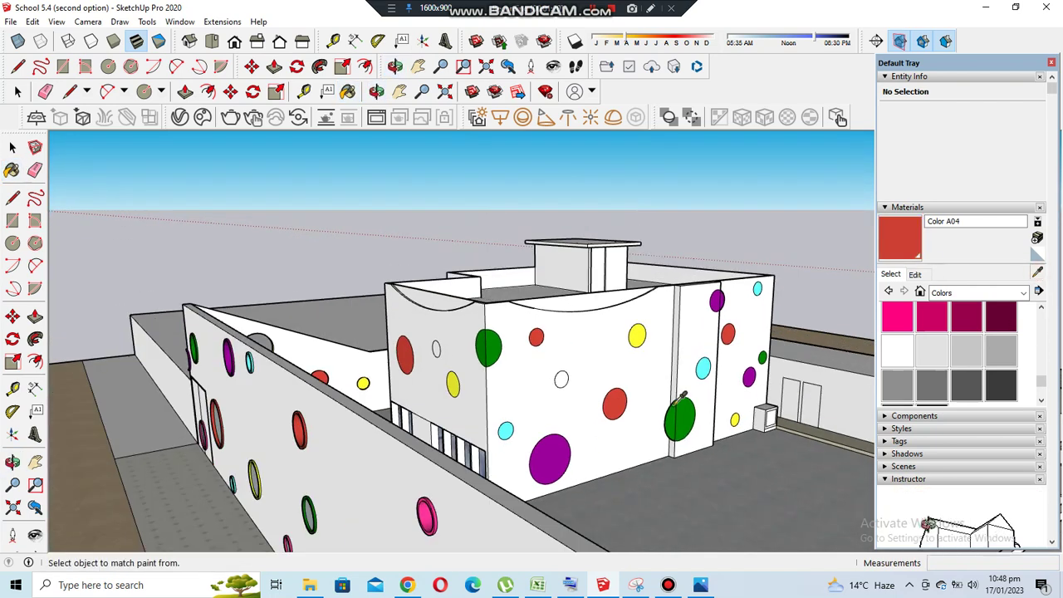
pyautogui.keyDown('alt'); pyautogui.click(427, 510); pyautogui.keyUp('alt')
pyautogui.scroll(3, 694, 361)
pyautogui.click(436, 287)
pyautogui.scroll(-5, 437, 286)
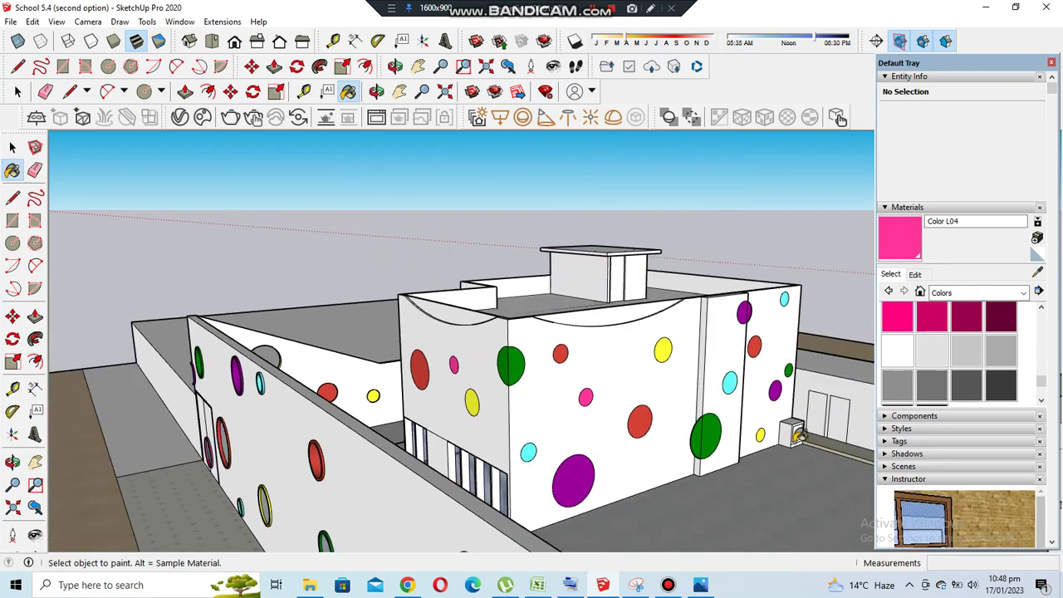
pyautogui.moveTo(781, 409); pyautogui.dragTo(665, 278, button='middle')
pyautogui.moveTo(621, 446); pyautogui.dragTo(574, 381, button='middle')
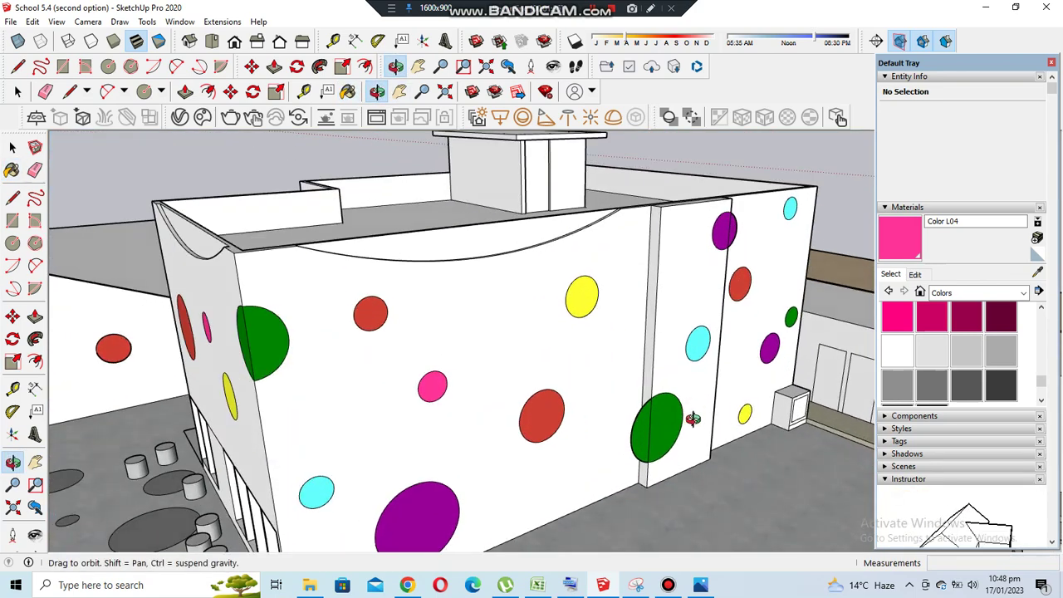
# Pull the green oval out from the wall with Push/Pull
pyautogui.press('p')
pyautogui.scroll(3, 688, 457)
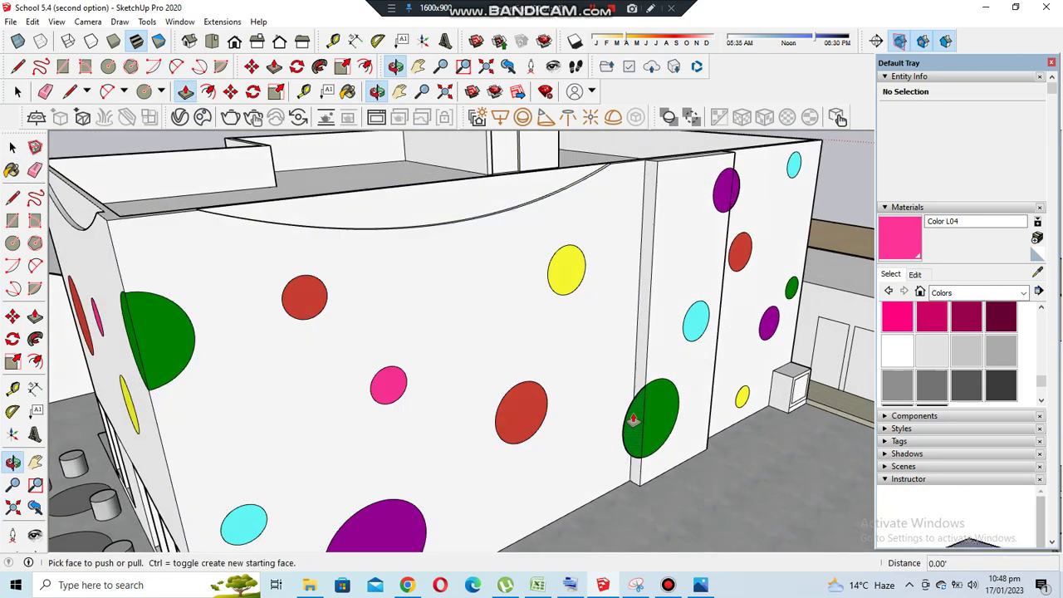
pyautogui.moveTo(653, 420); pyautogui.dragTo(640, 374)
pyautogui.scroll(2, 656, 424)
pyautogui.scroll(2, 656, 423)
pyautogui.press('e')
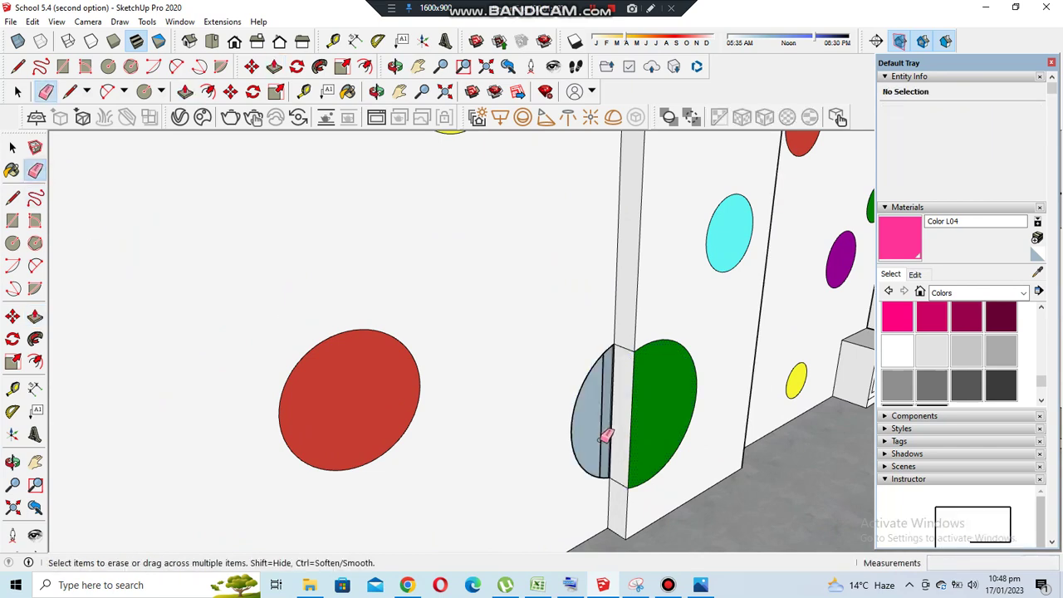
pyautogui.scroll(-2, 611, 432)
pyautogui.scroll(-1, 631, 349)
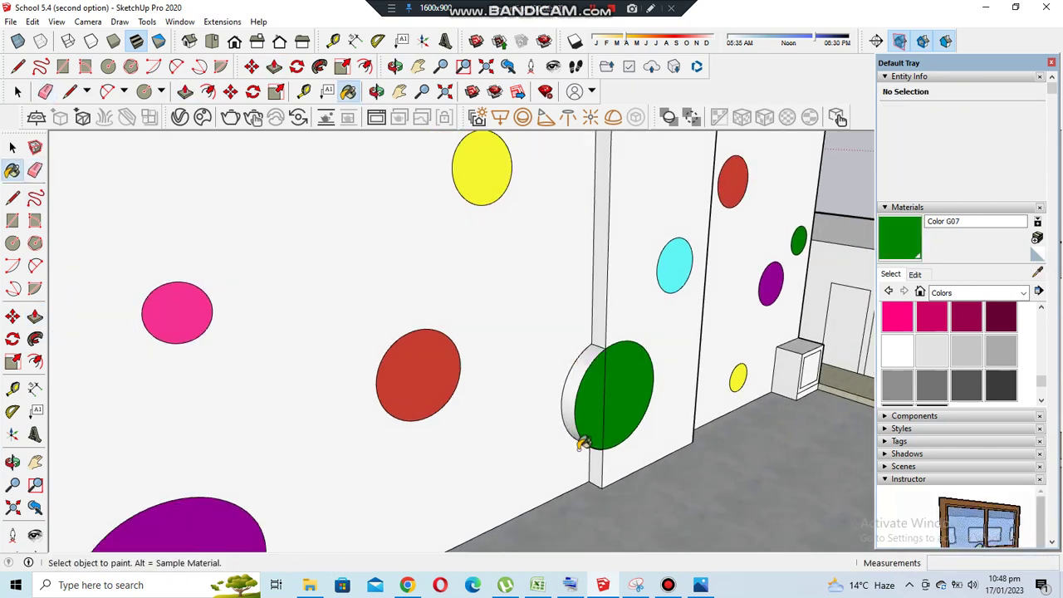
pyautogui.scroll(-5, 581, 441)
# Push the purple dot out by 1 foot
pyautogui.moveTo(581, 404)
pyautogui.mouseDown(button='middle')
pyautogui.moveTo(676, 308)
pyautogui.moveTo(613, 209)
pyautogui.mouseUp(button='middle')
pyautogui.press('p')
pyautogui.scroll(5, 563, 349)
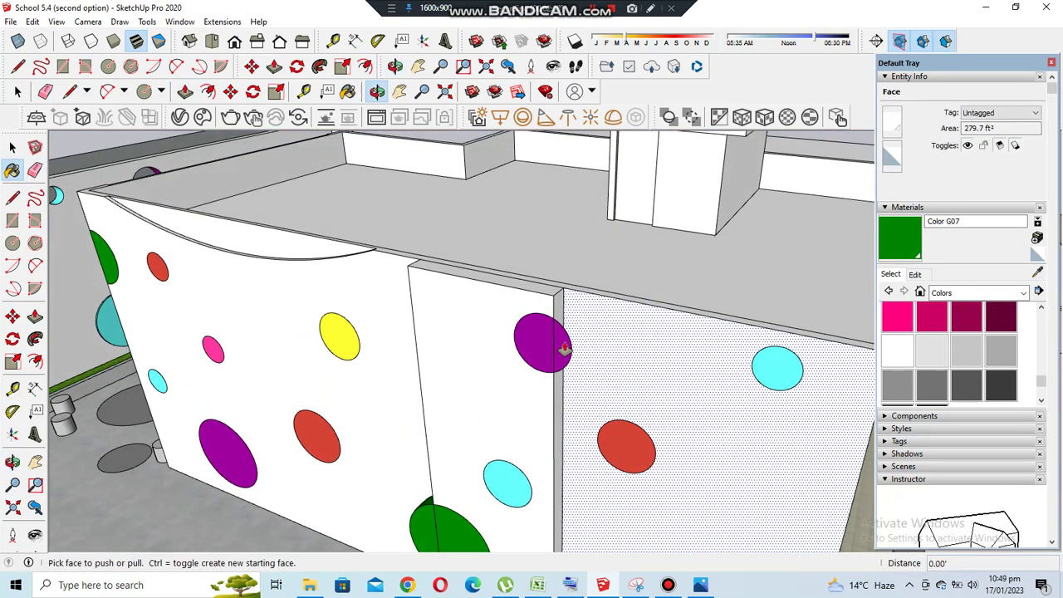
pyautogui.click(563, 349)
pyautogui.write('1')
pyautogui.press('Return')
pyautogui.scroll(-3, 575, 326)
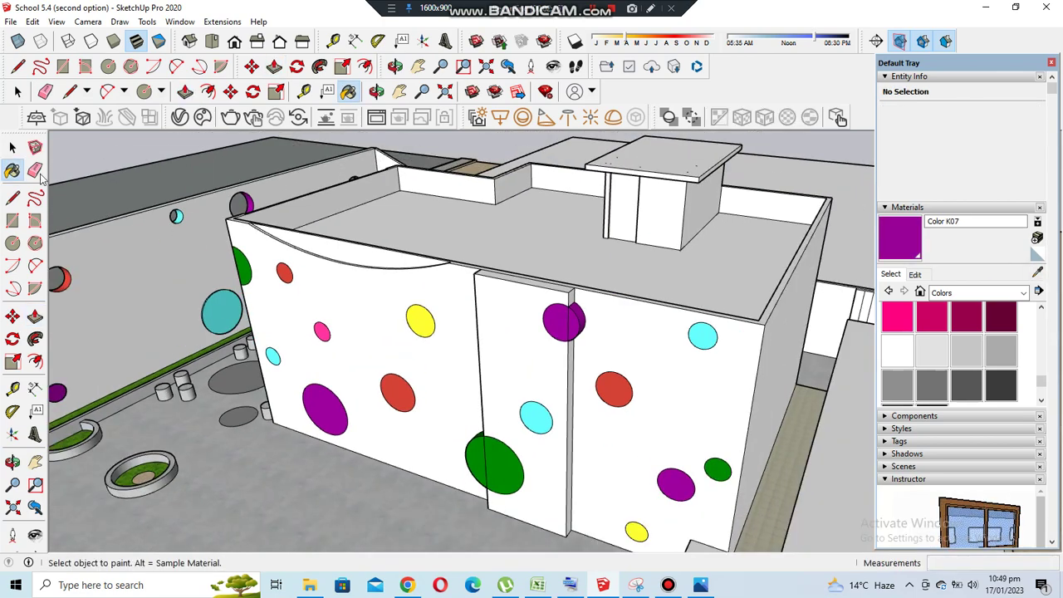
# Orbit to the other dotted wall and pull the red oval slightly out
pyautogui.moveTo(475, 441); pyautogui.dragTo(588, 483, button='middle')
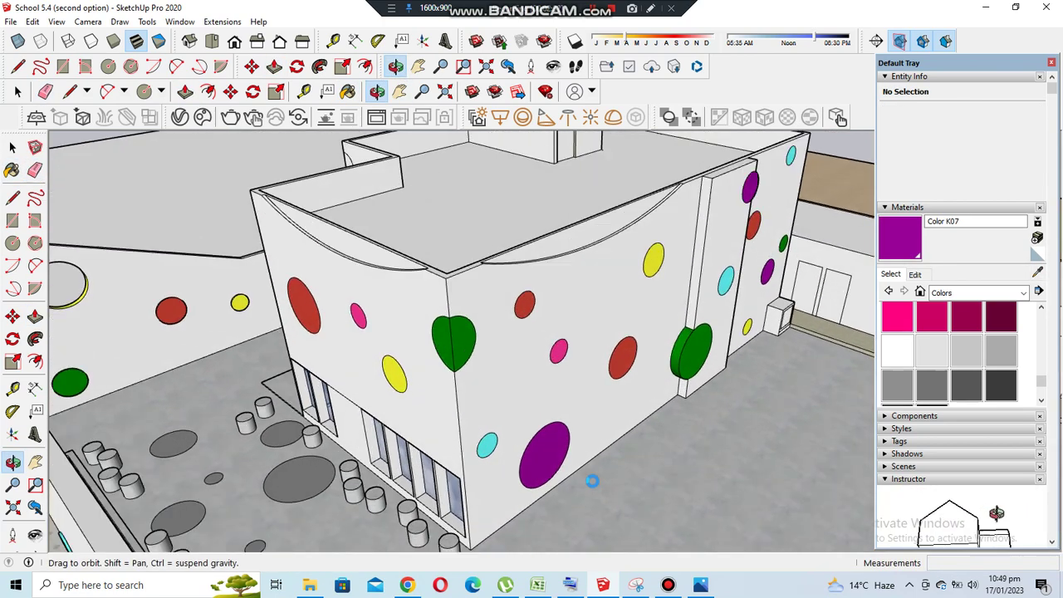
pyautogui.click(184, 91)
pyautogui.scroll(3, 665, 349)
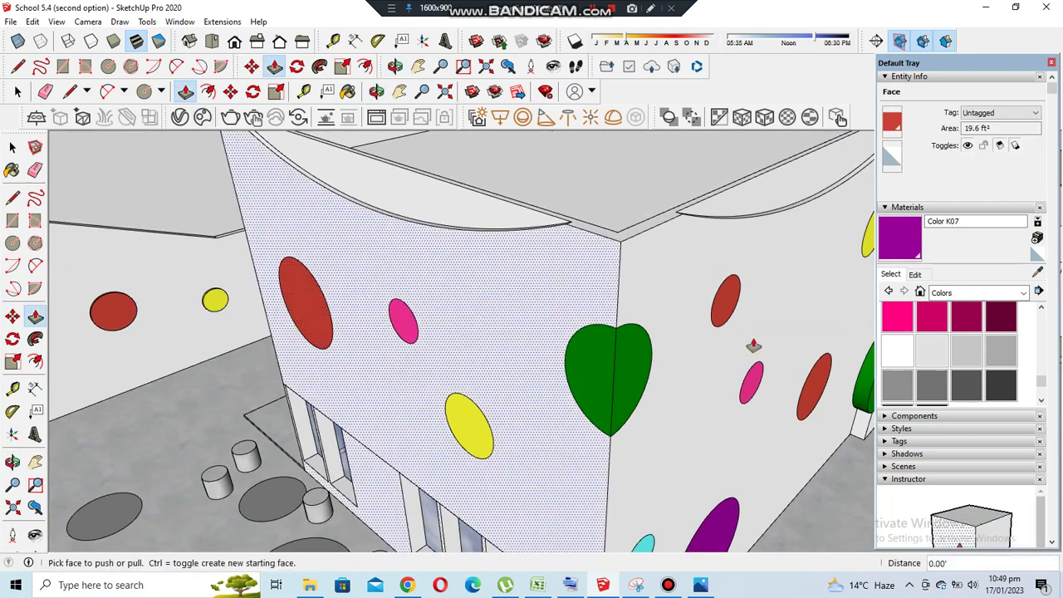
pyautogui.scroll(-5, 486, 343)
pyautogui.press('b')
pyautogui.scroll(5, 288, 477)
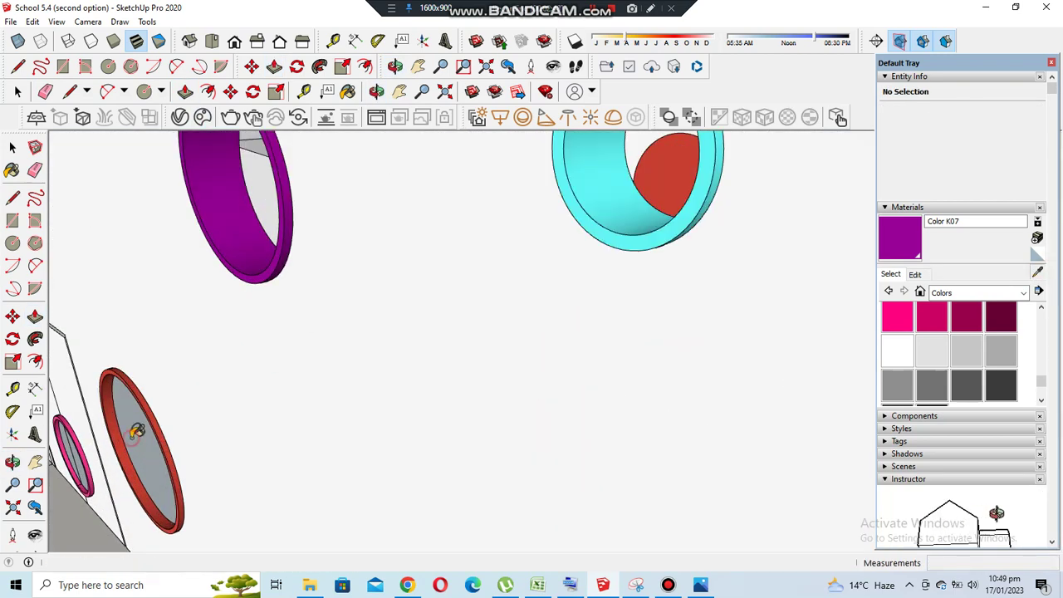
pyautogui.scroll(-3, 288, 477)
pyautogui.scroll(-3, 288, 476)
pyautogui.moveTo(288, 476)
pyautogui.mouseDown(button='middle')
pyautogui.moveTo(464, 350)
pyautogui.moveTo(533, 384)
pyautogui.mouseUp(button='middle')
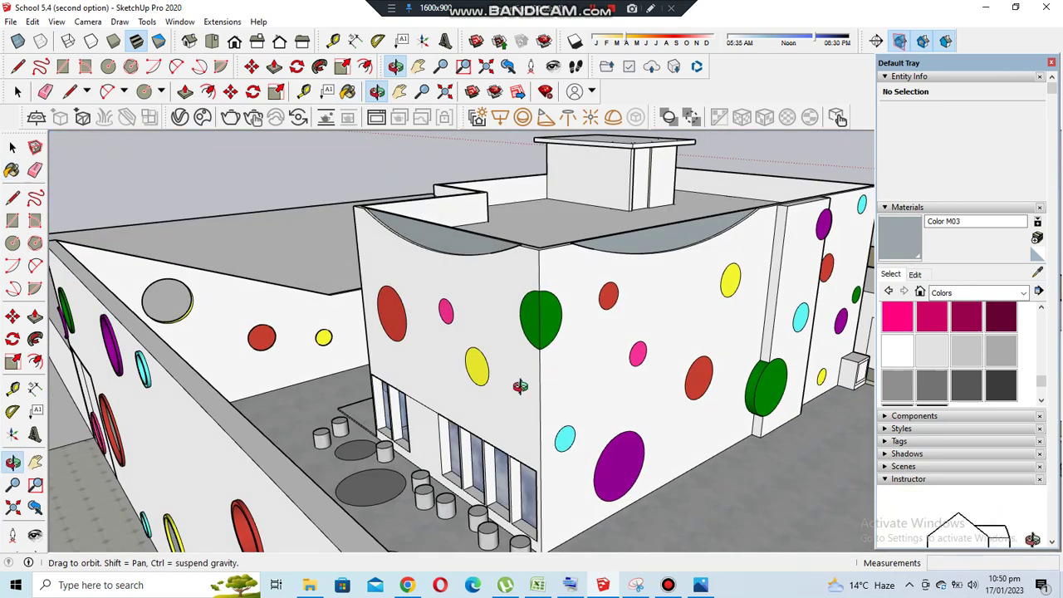
pyautogui.moveTo(390, 316); pyautogui.dragTo(386, 322)
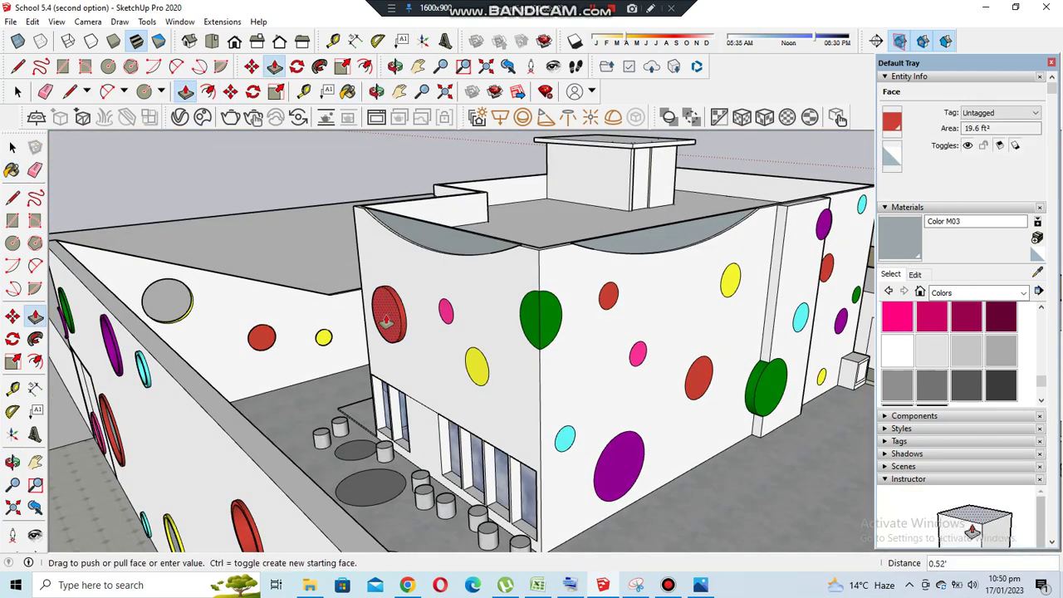
pyautogui.scroll(2, 425, 309)
pyautogui.scroll(1, 374, 332)
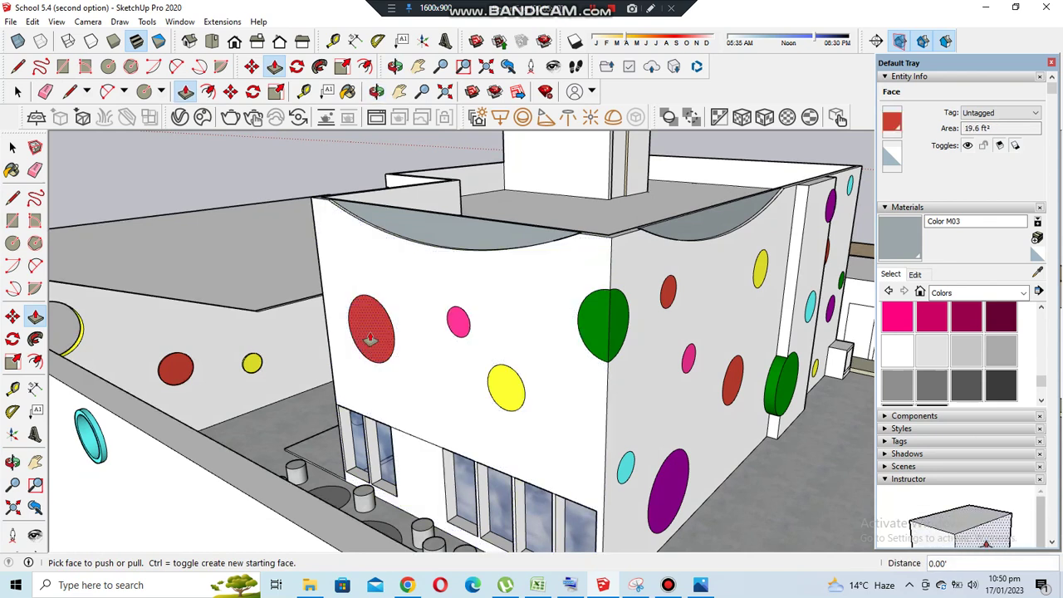
pyautogui.scroll(-1, 370, 339)
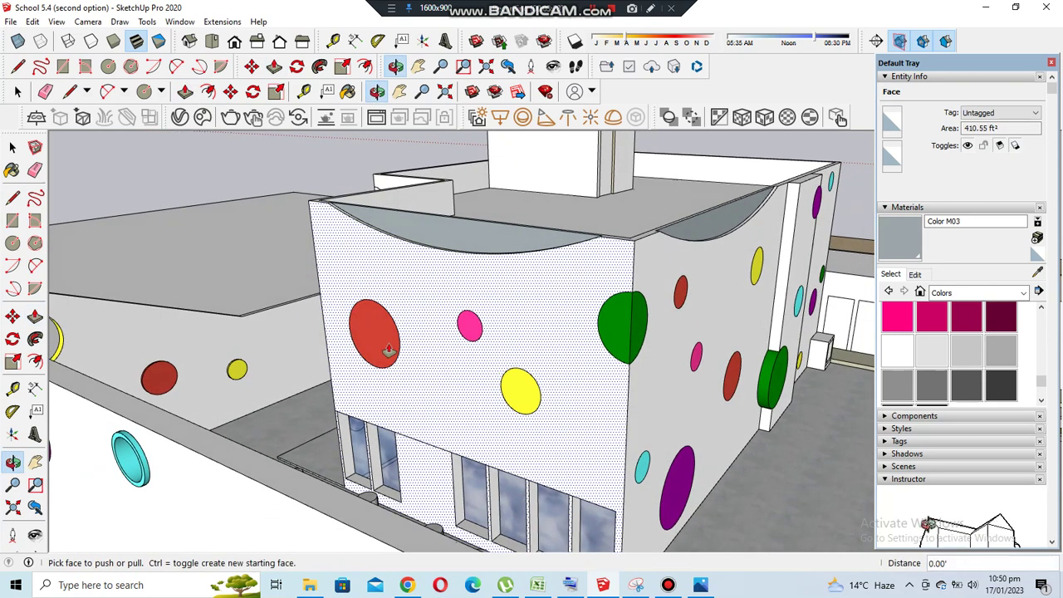
pyautogui.scroll(3, 366, 341)
# Try an inner offset on the red oval, then repeat the extrusion on the yellow dot and undo
pyautogui.press('f')
pyautogui.click(413, 307)
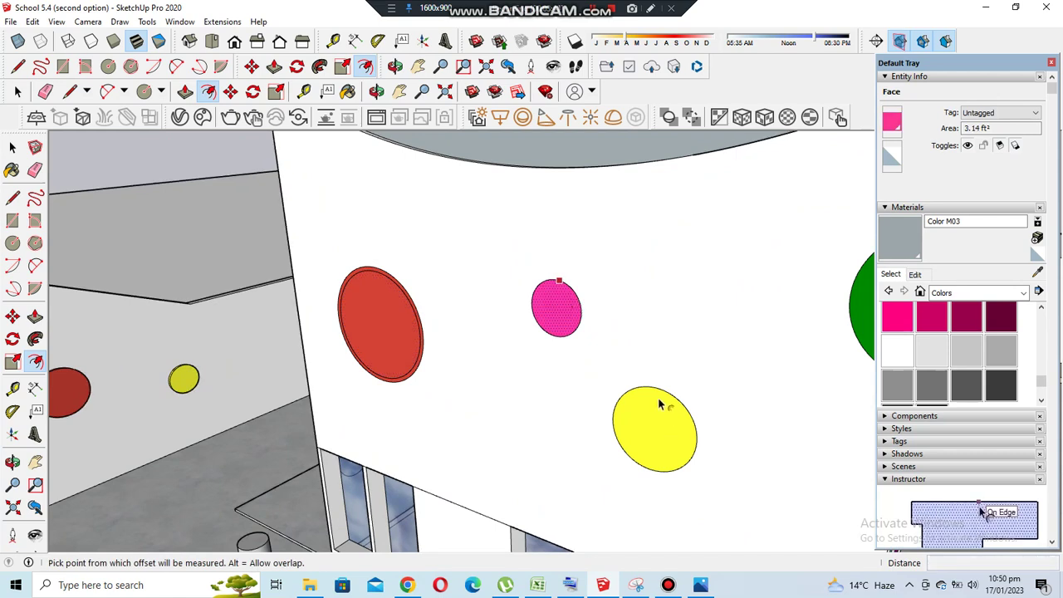
pyautogui.click(347, 91)
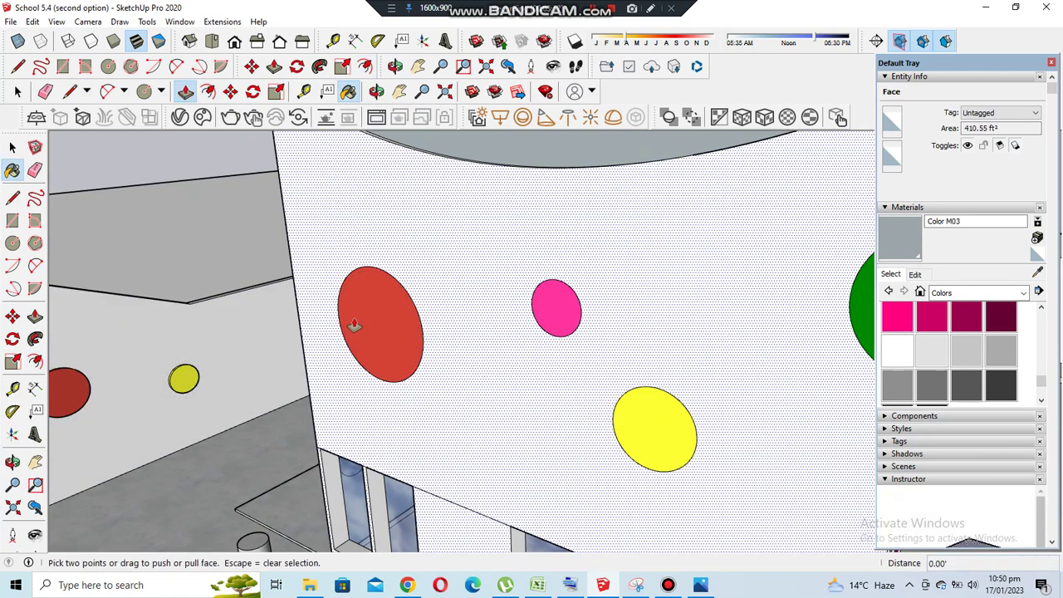
pyautogui.scroll(-3, 349, 324)
pyautogui.doubleClick(372, 378)
pyautogui.click(549, 467)
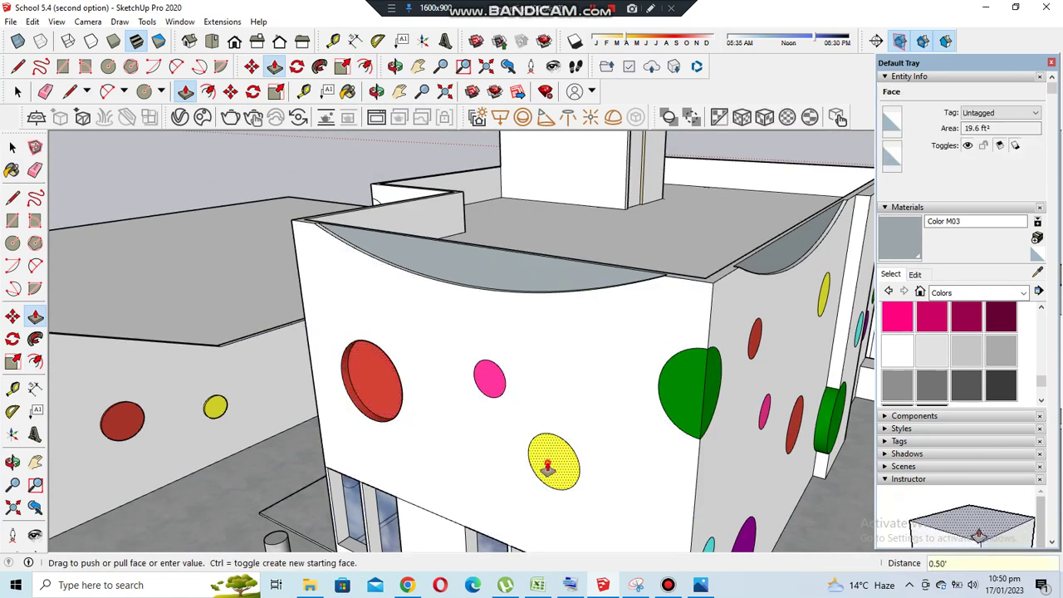
pyautogui.scroll(-2, 487, 388)
pyautogui.hotkey('ctrl', 'z')
pyautogui.scroll(2, 548, 478)
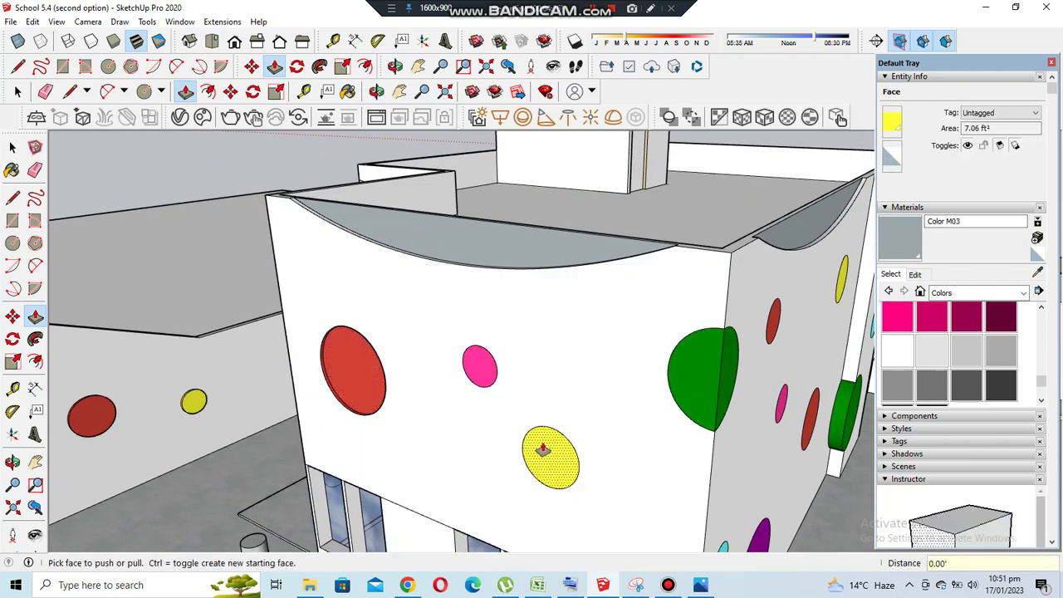
pyautogui.scroll(3, 499, 349)
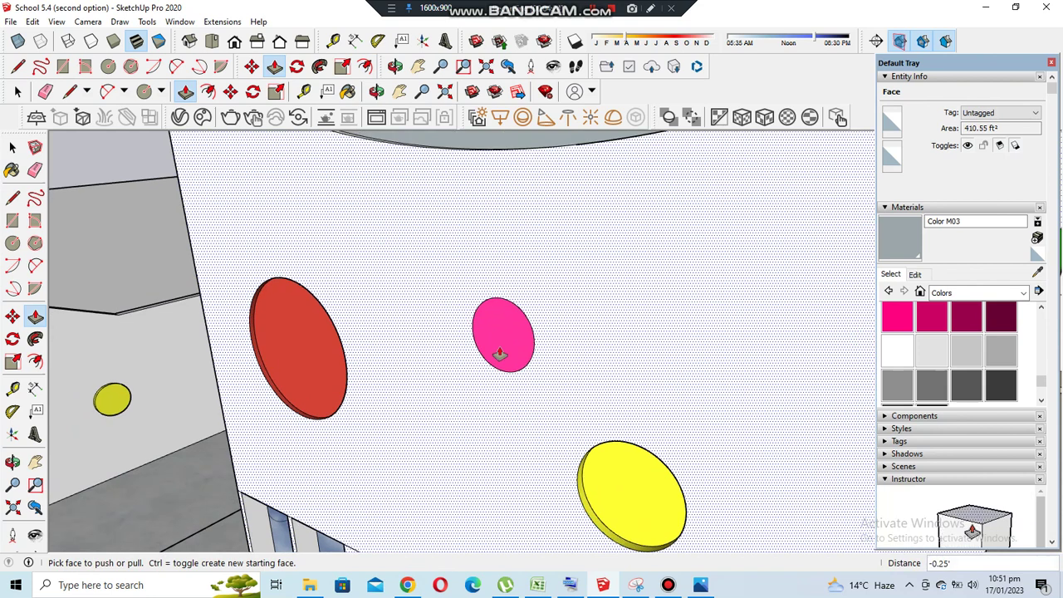
# Raise the pink dot by the same 1' depth and push out the green heart
pyautogui.doubleClick(503, 344)
pyautogui.write('1')
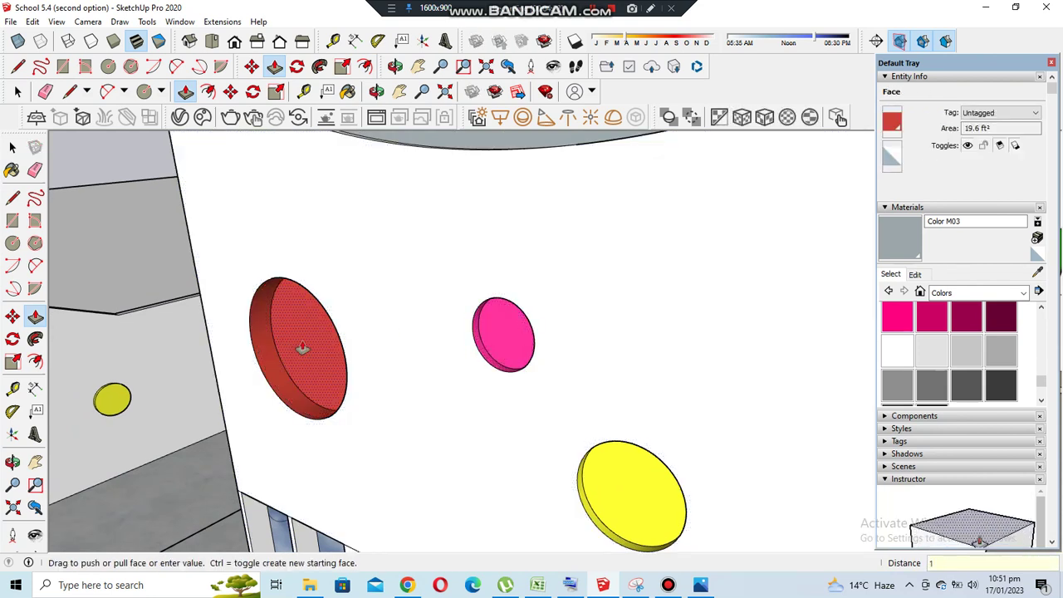
pyautogui.scroll(-5, 368, 391)
pyautogui.moveTo(582, 434); pyautogui.dragTo(588, 379, button='middle')
pyautogui.scroll(3, 589, 380)
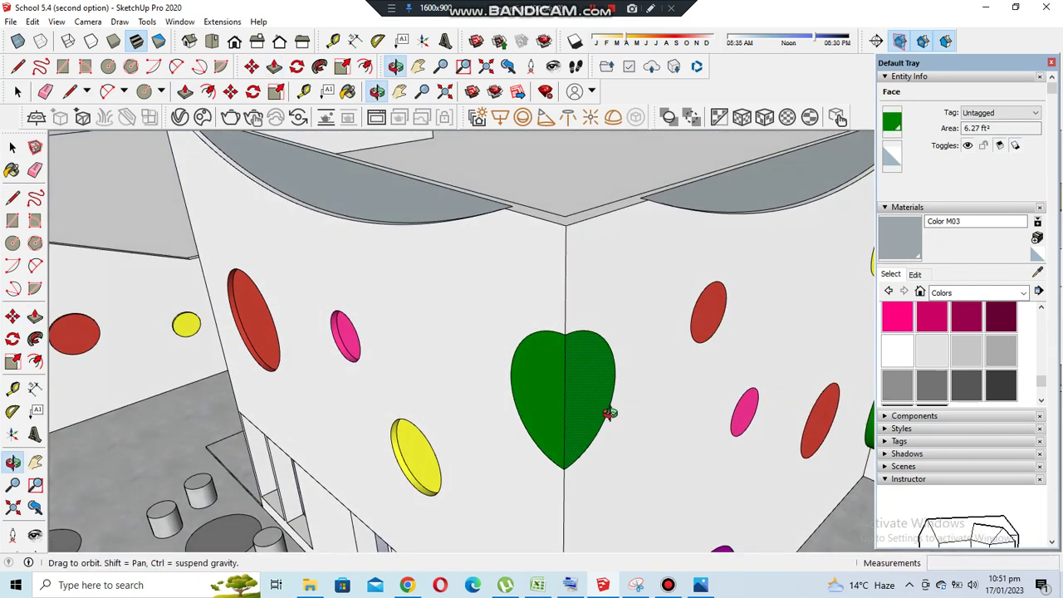
pyautogui.scroll(2, 606, 413)
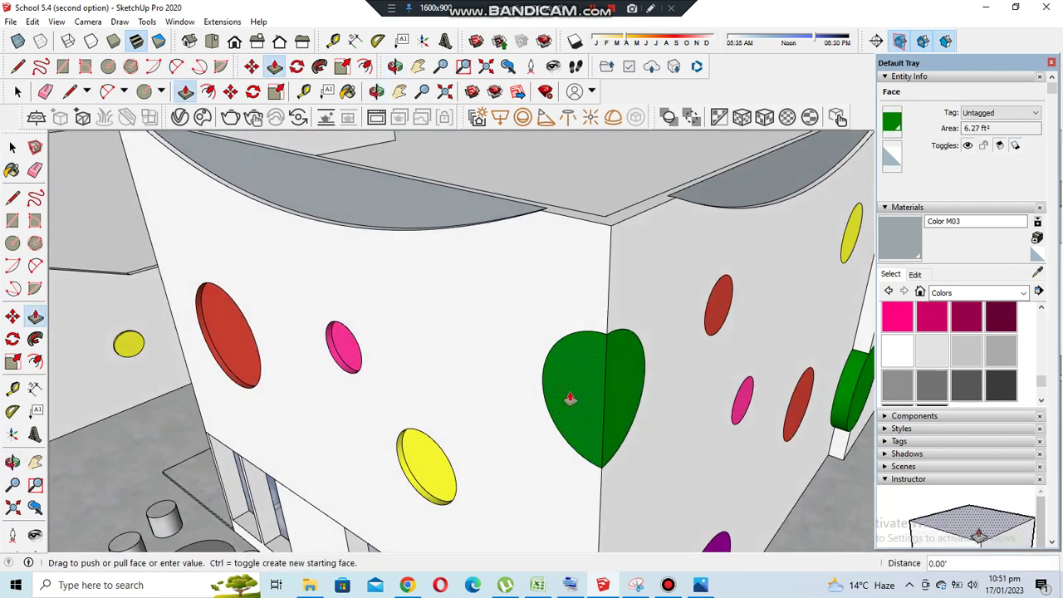
pyautogui.click(571, 410)
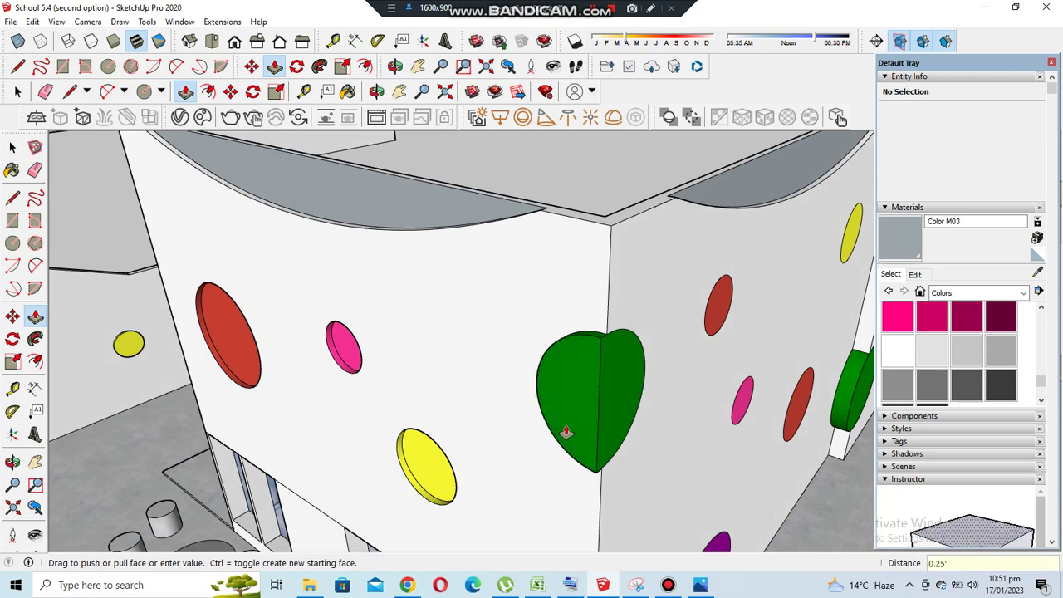
# Orbit around the polka-dot front wall and whole building to check the raised discs
pyautogui.moveTo(611, 374); pyautogui.dragTo(613, 422, button='middle')
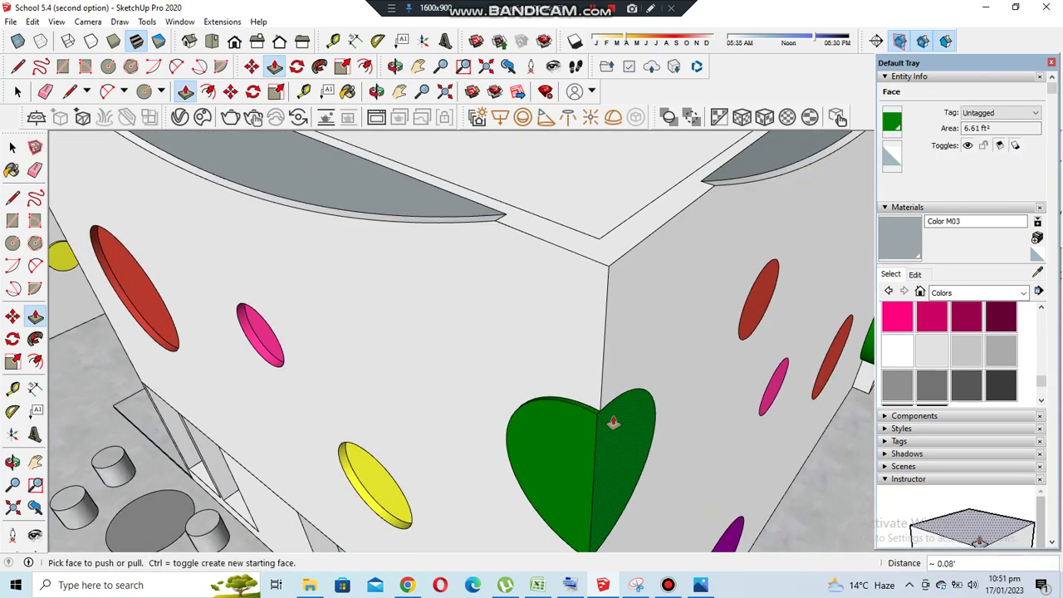
pyautogui.moveTo(424, 341)
pyautogui.mouseDown(button='middle')
pyautogui.moveTo(596, 371)
pyautogui.moveTo(205, 133)
pyautogui.mouseUp(button='middle')
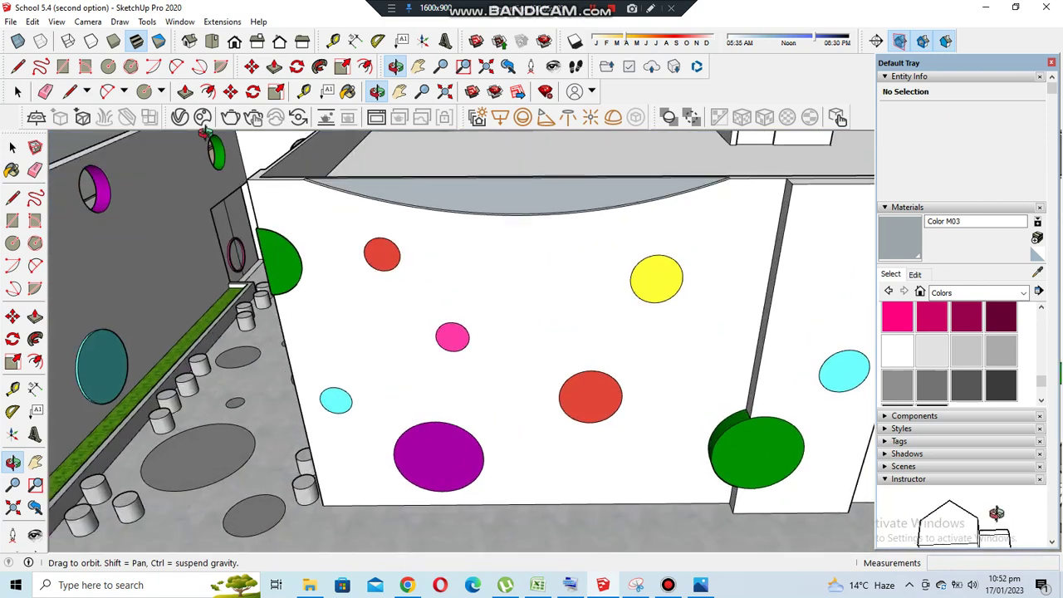
pyautogui.moveTo(424, 276)
pyautogui.mouseDown(button='middle')
pyautogui.moveTo(470, 358)
pyautogui.moveTo(511, 493)
pyautogui.mouseUp(button='middle')
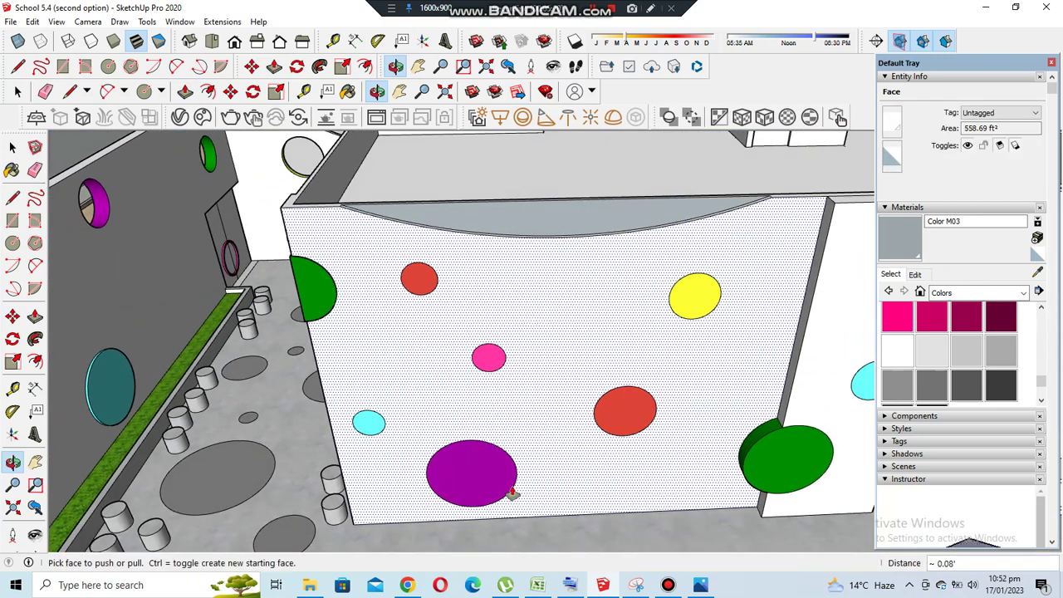
pyautogui.scroll(2, 440, 494)
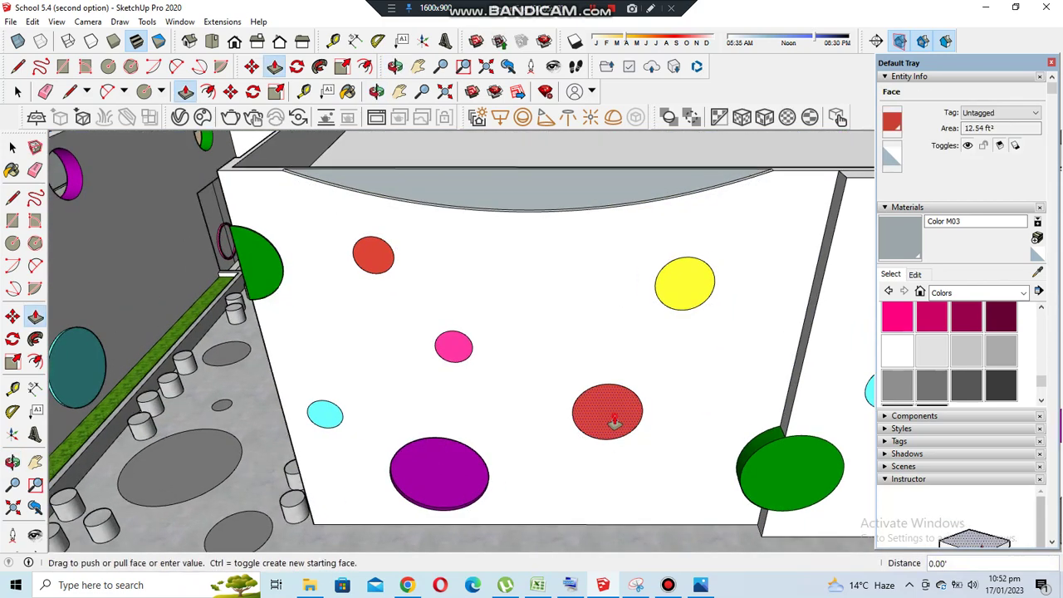
pyautogui.scroll(1, 430, 366)
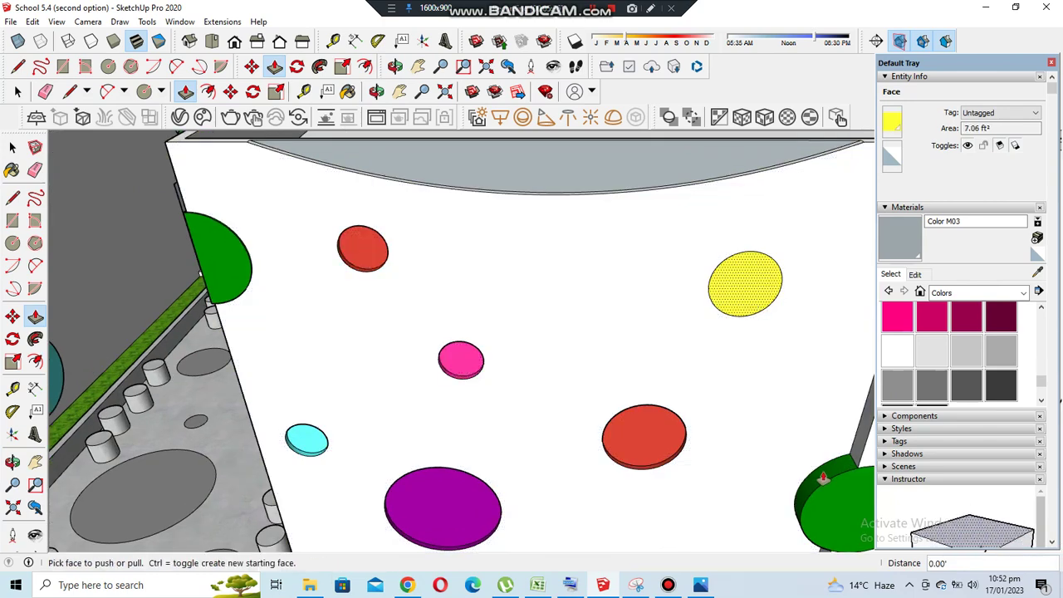
pyautogui.scroll(-2, 366, 423)
pyautogui.scroll(-1, 366, 423)
pyautogui.scroll(3, 443, 418)
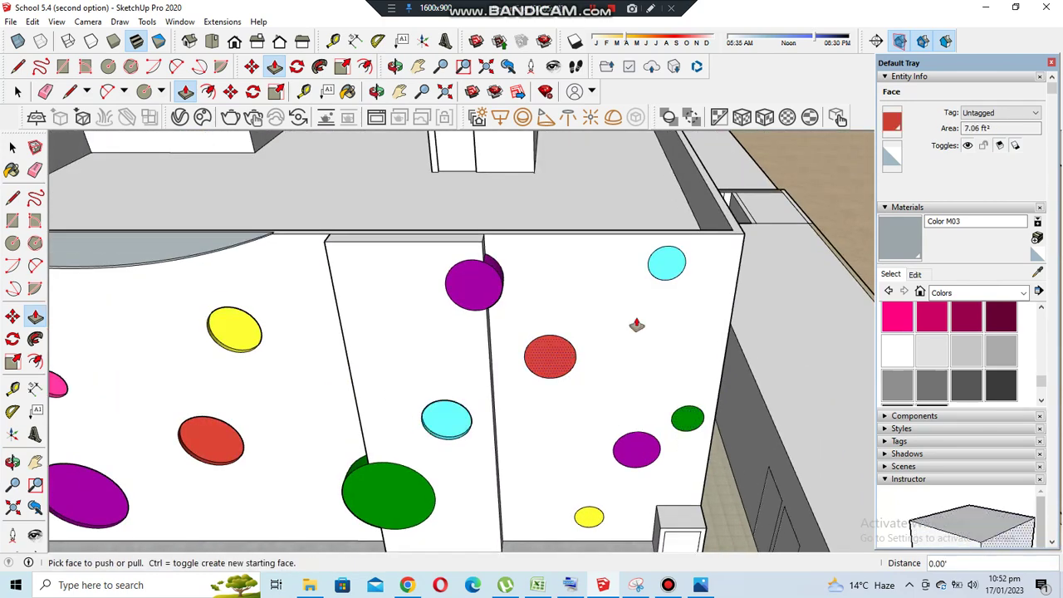
pyautogui.scroll(-3, 688, 424)
pyautogui.moveTo(593, 518)
pyautogui.mouseDown(button='middle')
pyautogui.moveTo(572, 428)
pyautogui.moveTo(456, 427)
pyautogui.moveTo(537, 432)
pyautogui.moveTo(574, 456)
pyautogui.moveTo(505, 423)
pyautogui.moveTo(487, 394)
pyautogui.moveTo(579, 374)
pyautogui.moveTo(678, 419)
pyautogui.moveTo(556, 368)
pyautogui.mouseUp(button='middle')
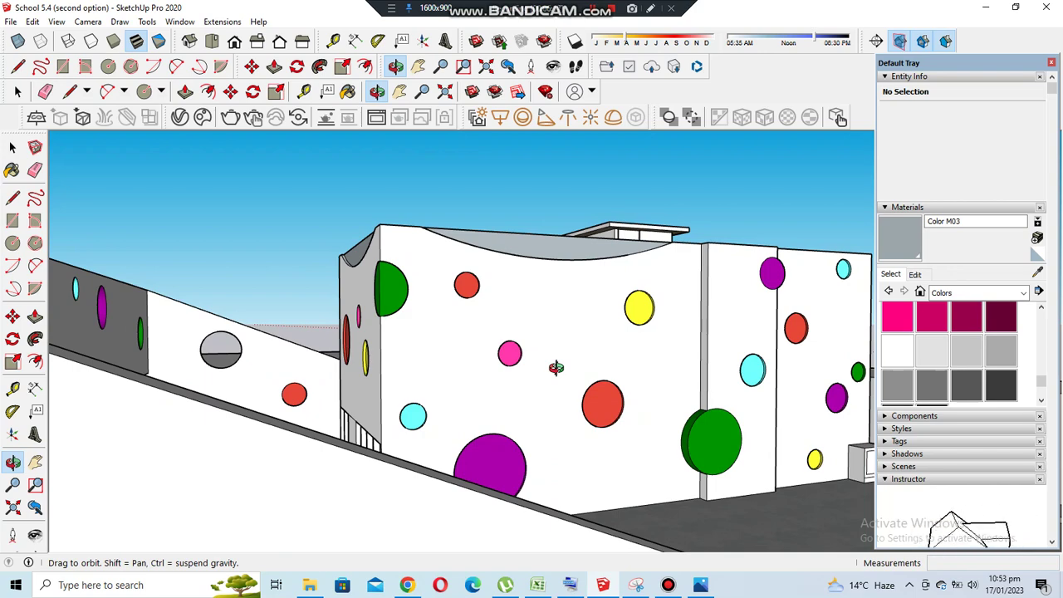
pyautogui.click(377, 91)
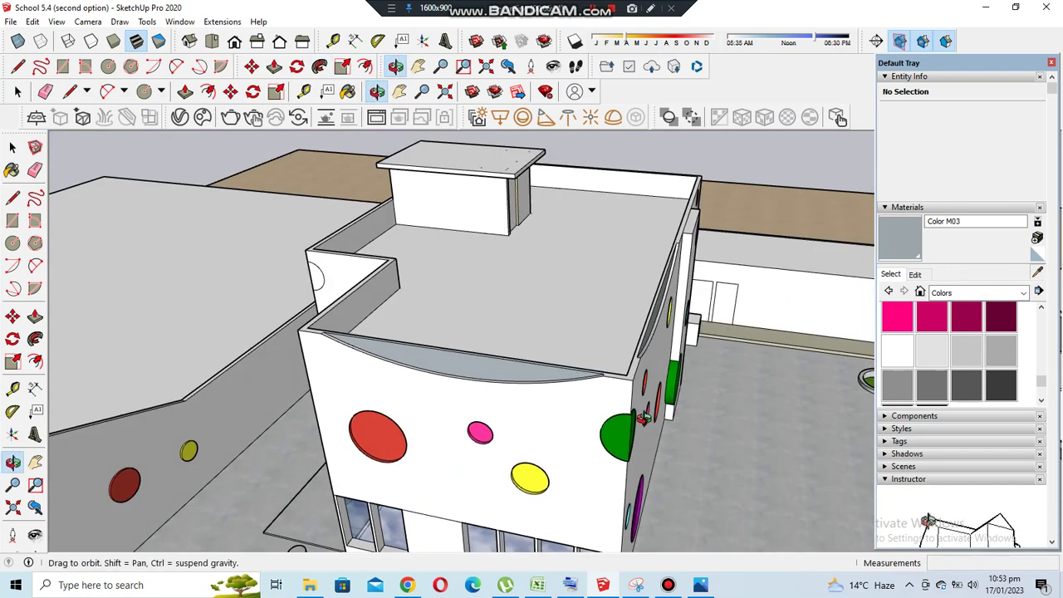
# From a high view over the roof, sample cyan from an existing dot with the Paint Bucket
pyautogui.moveTo(498, 358)
pyautogui.mouseDown()
pyautogui.moveTo(449, 387)
pyautogui.moveTo(570, 418)
pyautogui.moveTo(536, 405)
pyautogui.moveTo(515, 506)
pyautogui.moveTo(501, 420)
pyautogui.moveTo(482, 404)
pyautogui.moveTo(510, 368)
pyautogui.moveTo(532, 391)
pyautogui.mouseUp()
pyautogui.scroll(-3, 366, 427)
pyautogui.scroll(3, 366, 427)
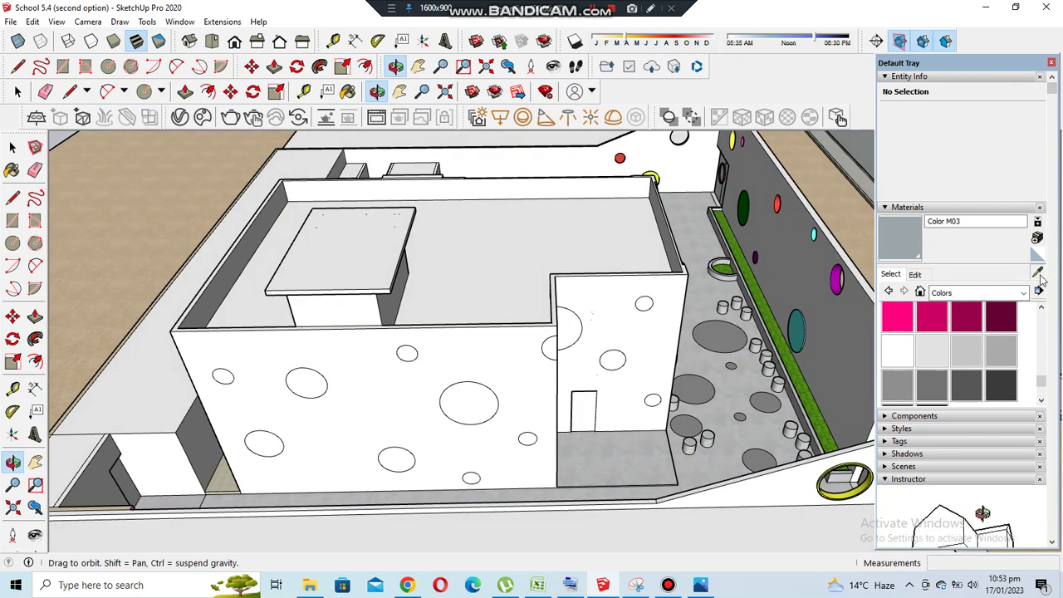
pyautogui.click(1038, 262)
pyautogui.scroll(4, 794, 332)
pyautogui.click(254, 332)
pyautogui.scroll(-5, 426, 380)
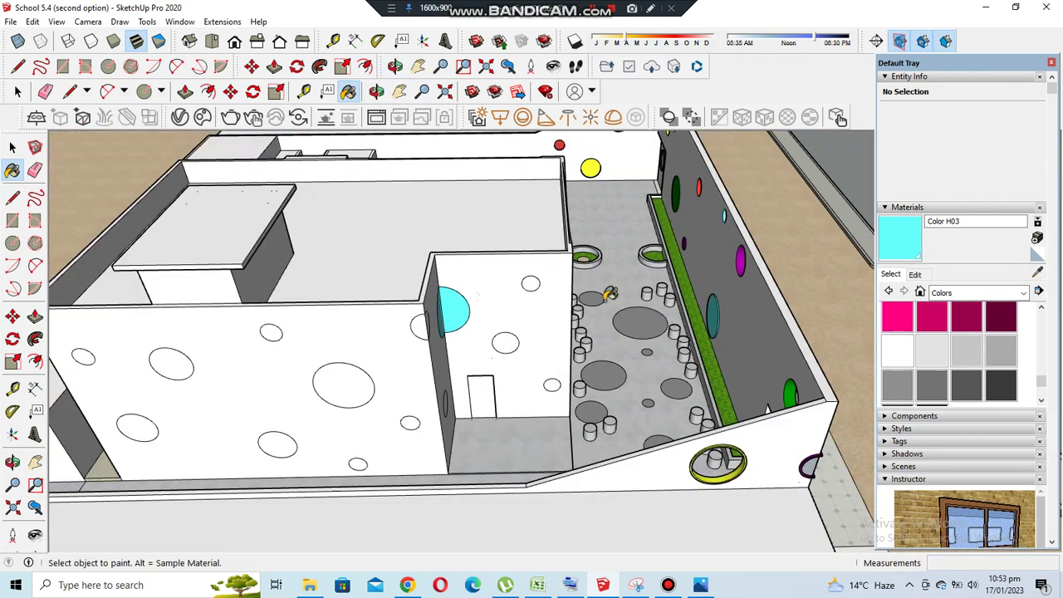
# Sample purple to paint a blank wall circle, then sample green from another dot
pyautogui.scroll(2, 426, 379)
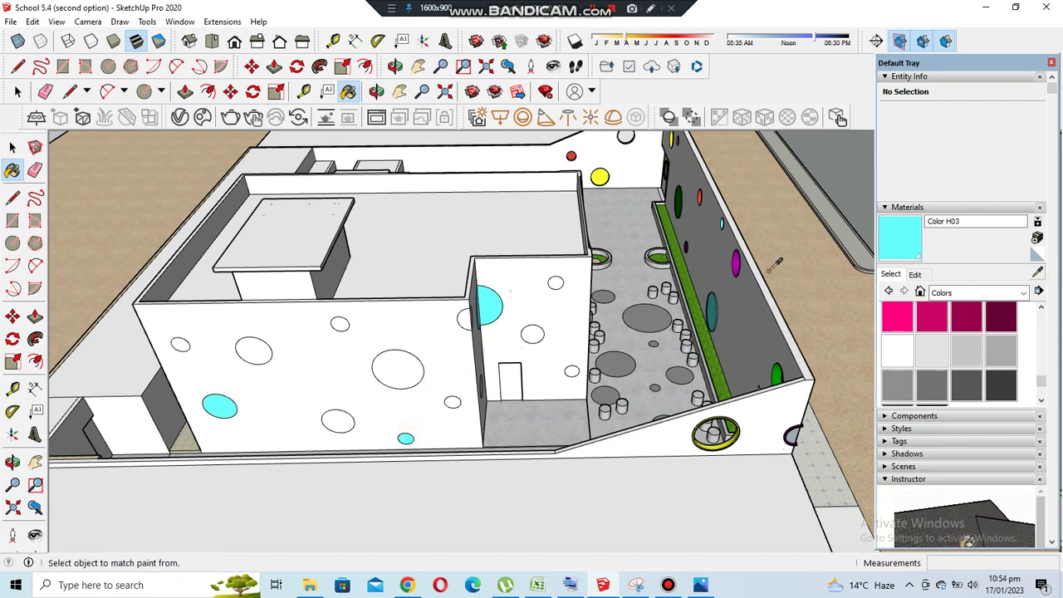
pyautogui.scroll(4, 818, 264)
pyautogui.click(726, 261)
pyautogui.scroll(-4, 726, 261)
pyautogui.click(435, 356)
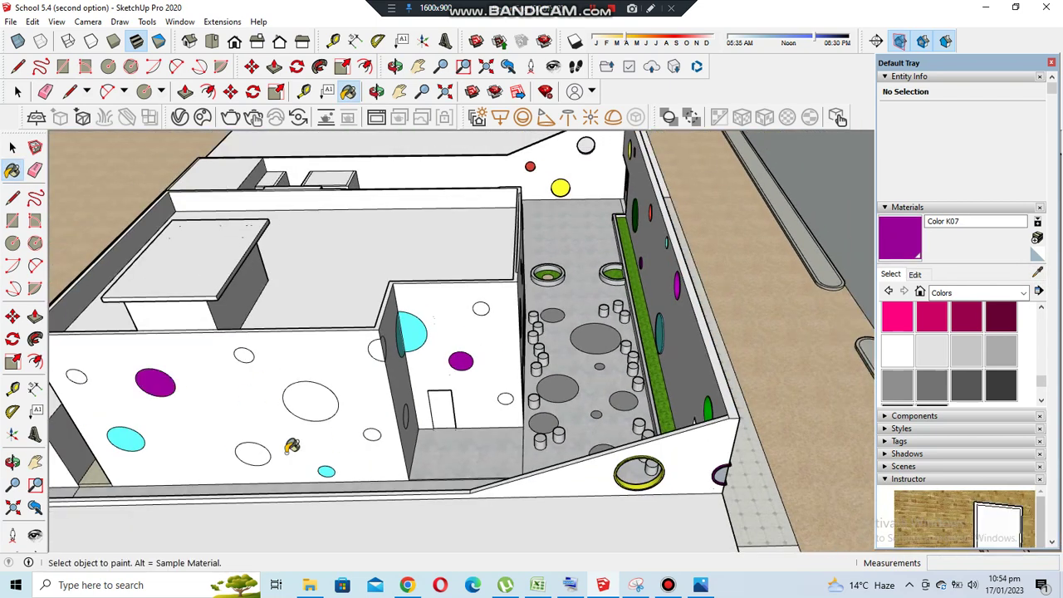
pyautogui.scroll(4, 706, 345)
pyautogui.click(705, 394)
pyautogui.scroll(-4, 706, 395)
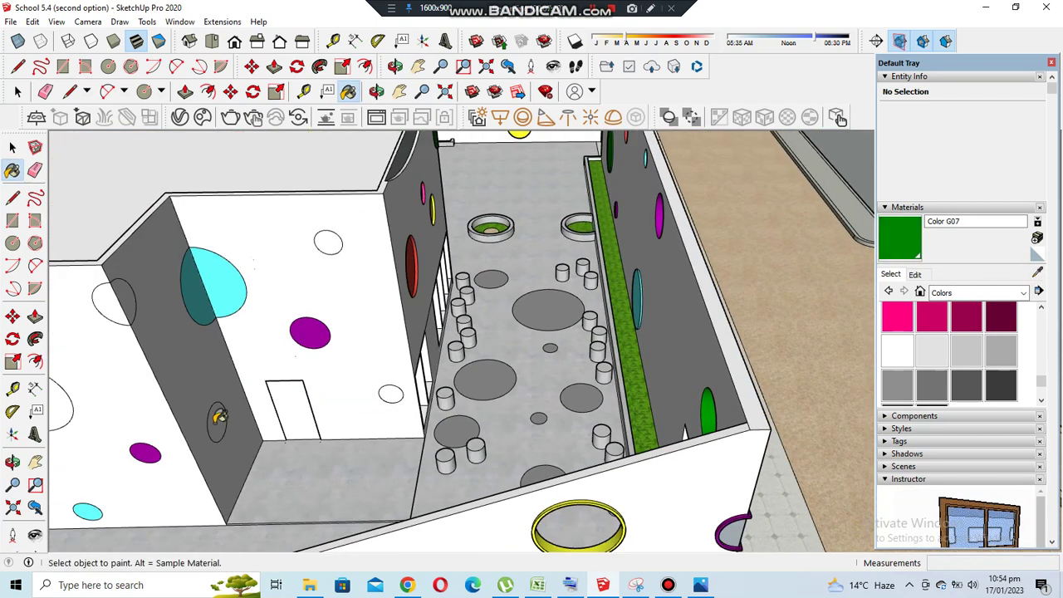
pyautogui.scroll(-4, 110, 296)
pyautogui.scroll(3, 306, 388)
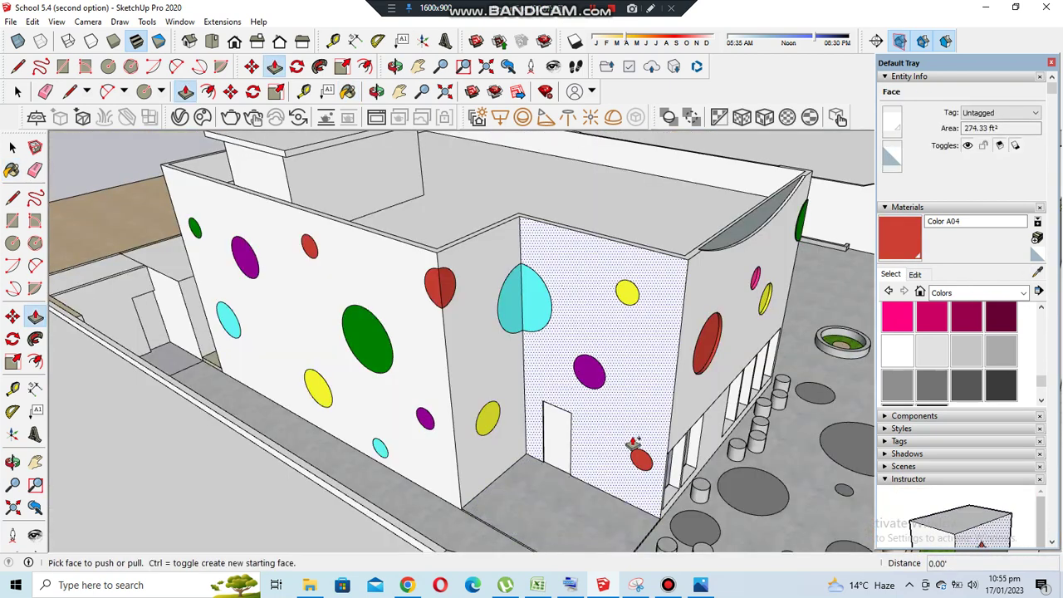
# Push out the small red circle, the purple circle and the cyan egg shape
pyautogui.scroll(3, 638, 452)
pyautogui.scroll(1, 642, 452)
pyautogui.click(646, 458)
pyautogui.click(647, 458)
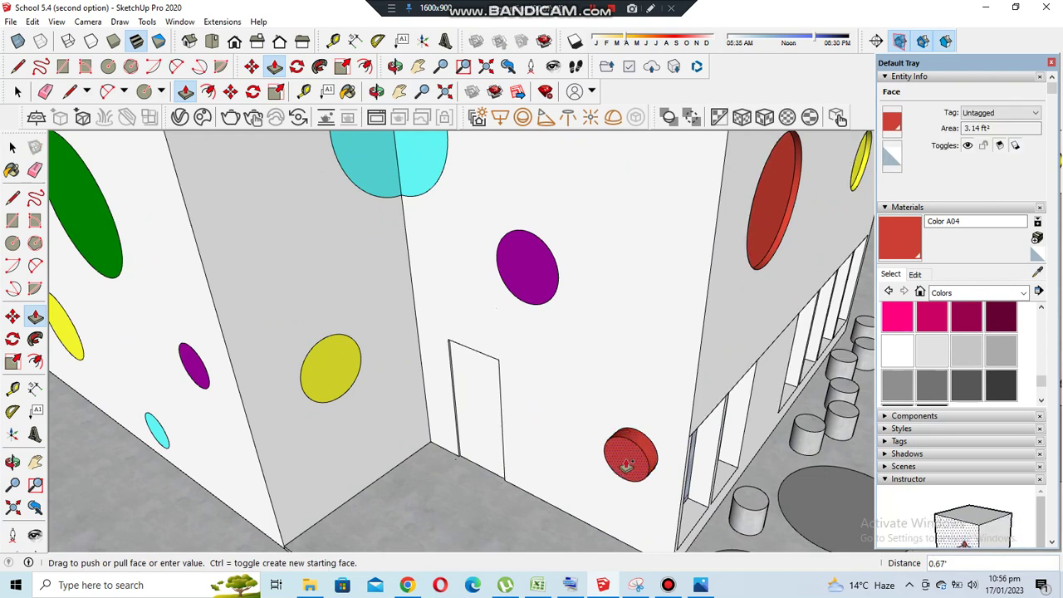
pyautogui.scroll(-1, 581, 498)
pyautogui.click(543, 302)
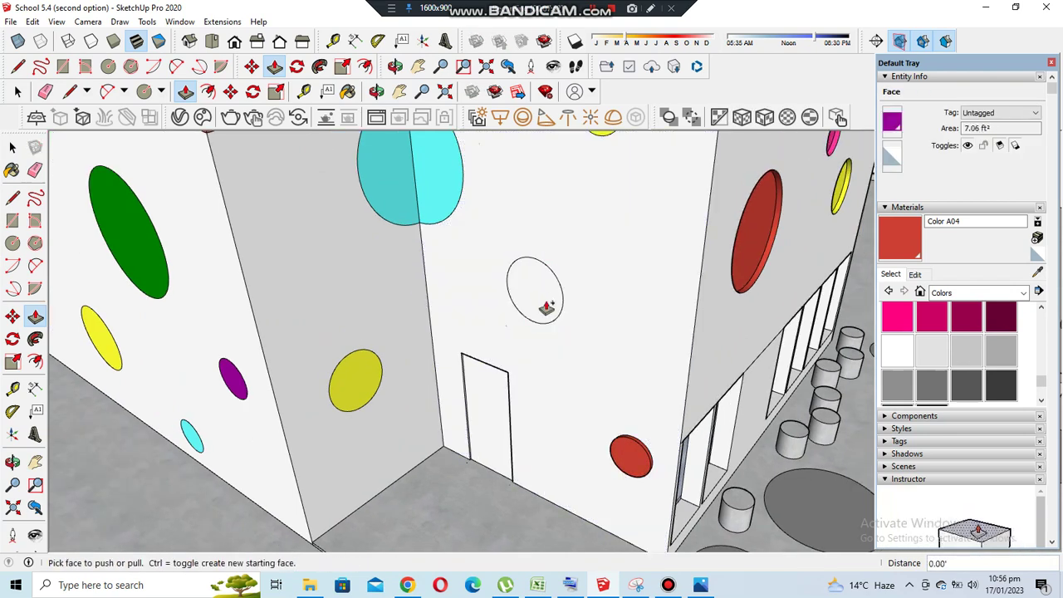
pyautogui.click(628, 472)
pyautogui.moveTo(628, 472); pyautogui.dragTo(597, 202, button='middle')
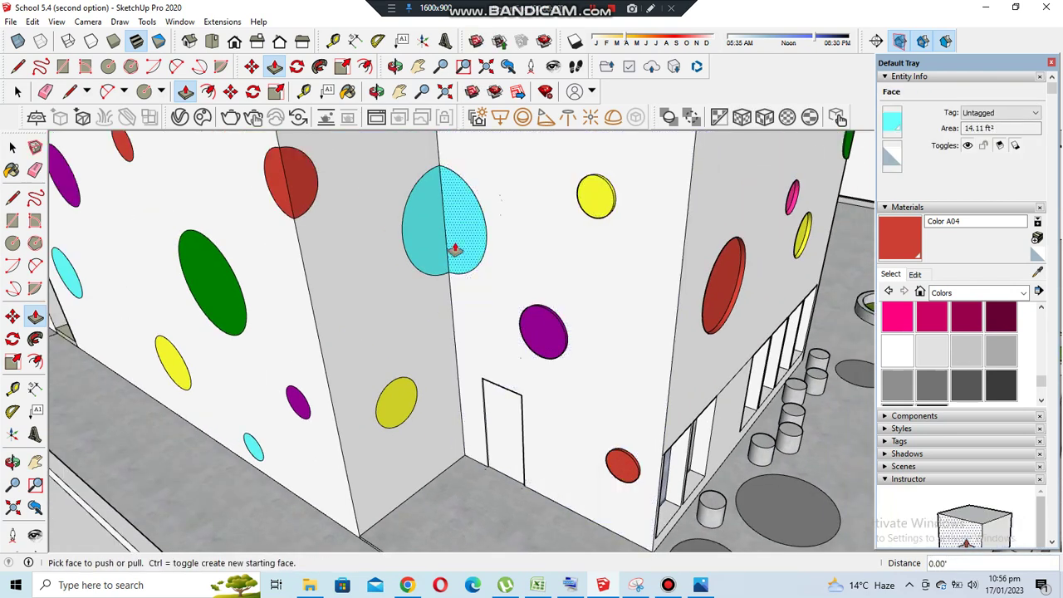
pyautogui.click(454, 250)
pyautogui.moveTo(455, 250); pyautogui.dragTo(435, 257, button='middle')
pyautogui.click(615, 344)
# Orbit past the left dotted wall and out to review the whole building
pyautogui.moveTo(615, 344); pyautogui.dragTo(339, 249, button='middle')
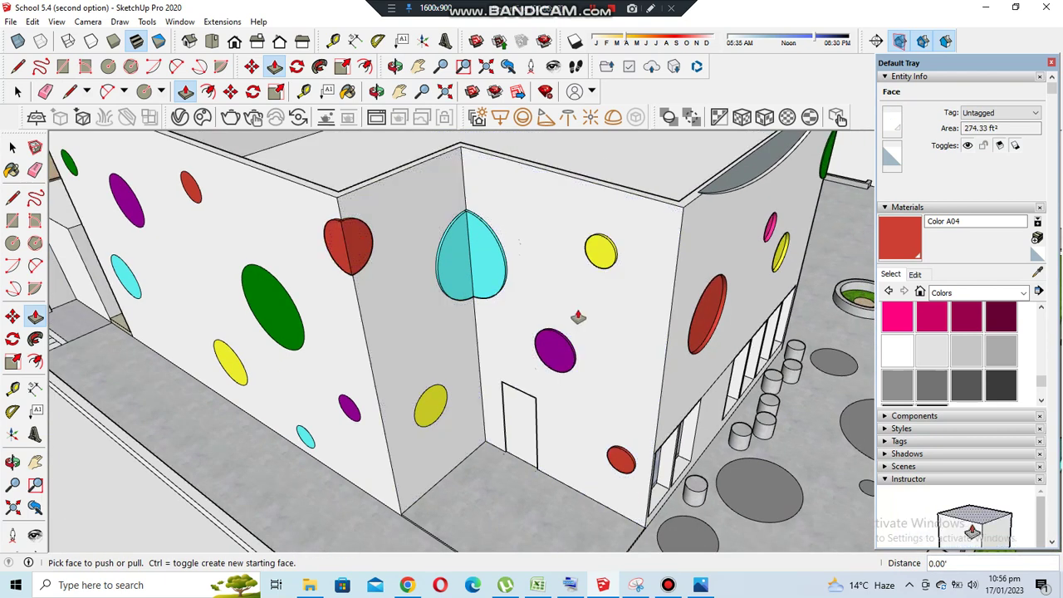
pyautogui.moveTo(578, 316); pyautogui.dragTo(439, 418, button='middle')
pyautogui.moveTo(629, 440); pyautogui.dragTo(494, 449, button='middle')
pyautogui.scroll(3, 493, 449)
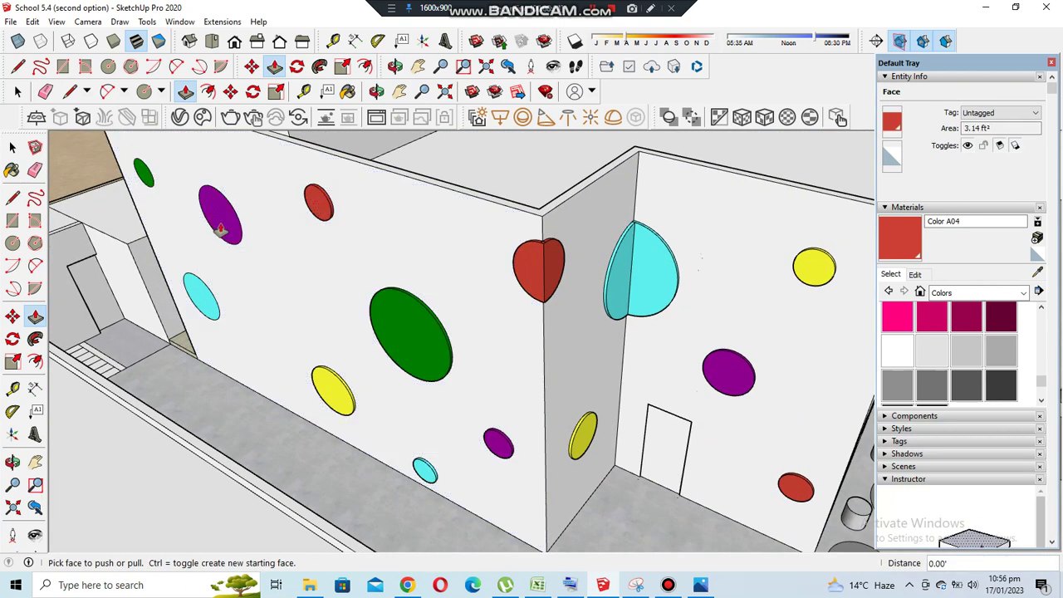
pyautogui.scroll(-5, 466, 426)
pyautogui.moveTo(498, 398)
pyautogui.mouseDown(button='middle')
pyautogui.moveTo(466, 426)
pyautogui.moveTo(498, 380)
pyautogui.moveTo(510, 269)
pyautogui.moveTo(462, 234)
pyautogui.mouseUp(button='middle')
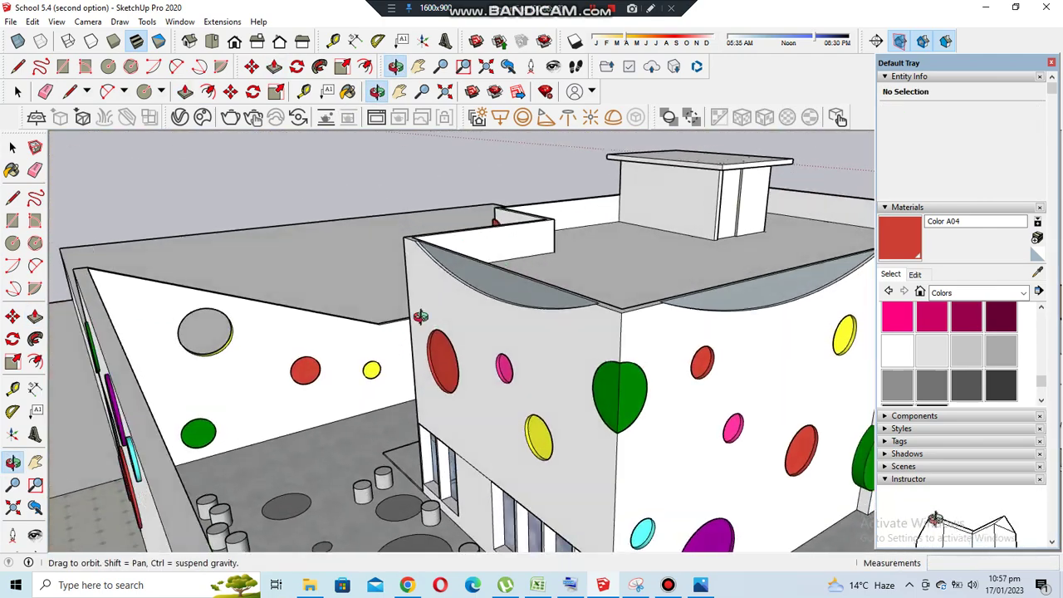
pyautogui.scroll(-3, 656, 351)
pyautogui.moveTo(655, 351)
pyautogui.mouseDown(button='middle')
pyautogui.moveTo(518, 294)
pyautogui.moveTo(601, 352)
pyautogui.moveTo(653, 340)
pyautogui.moveTo(713, 266)
pyautogui.moveTo(693, 316)
pyautogui.moveTo(329, 311)
pyautogui.moveTo(656, 405)
pyautogui.mouseUp(button='middle')
pyautogui.scroll(-2, 736, 292)
pyautogui.scroll(5, 356, 324)
pyautogui.scroll(-5, 355, 324)
pyautogui.scroll(-2, 356, 324)
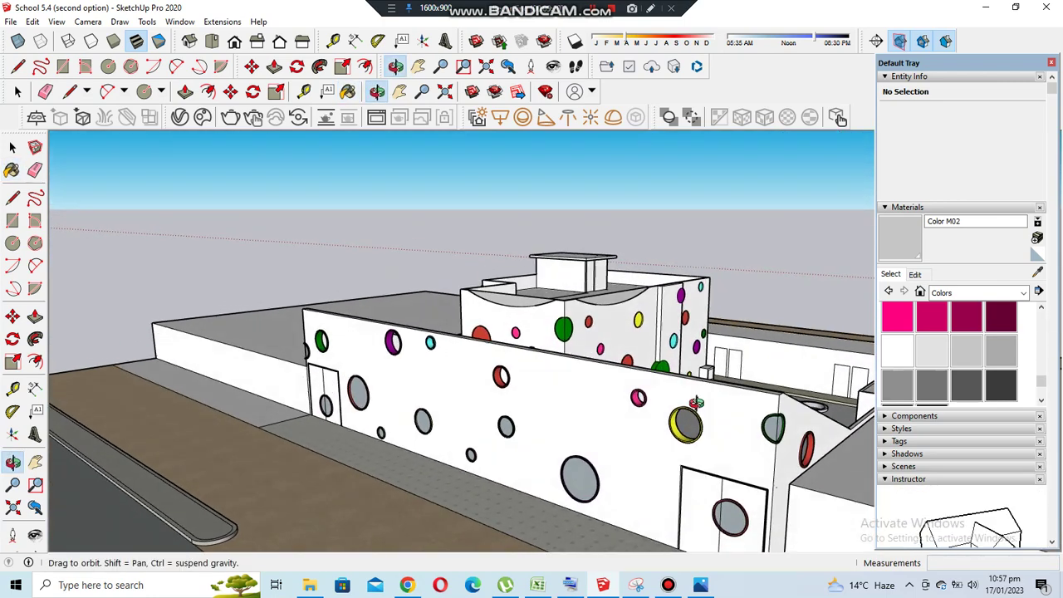
pyautogui.scroll(-3, 696, 402)
pyautogui.scroll(2, 332, 414)
pyautogui.scroll(3, 332, 414)
pyautogui.scroll(2, 332, 414)
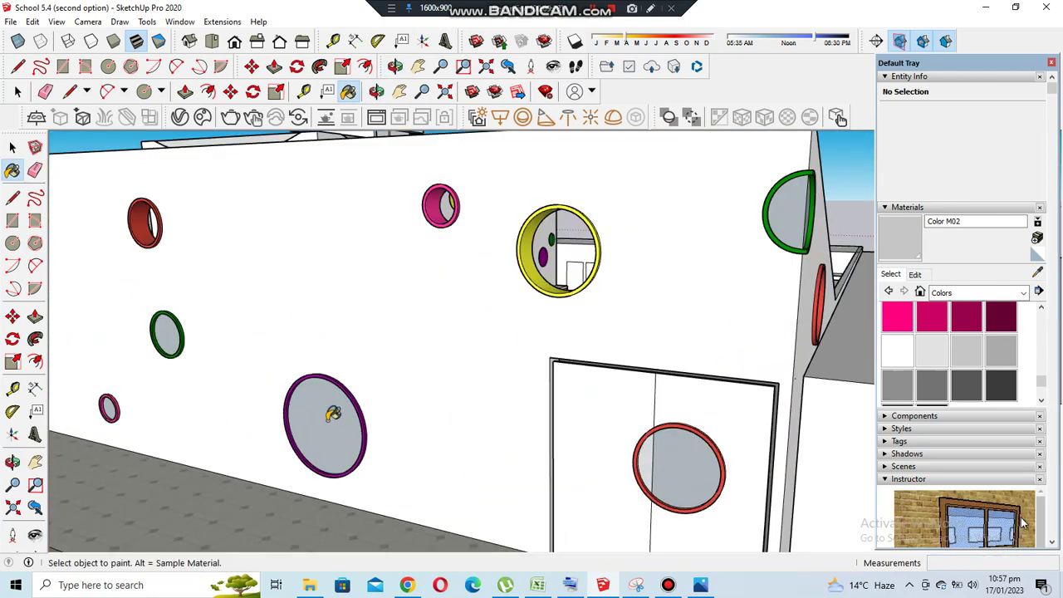
pyautogui.scroll(-3, 110, 405)
pyautogui.scroll(2, 573, 306)
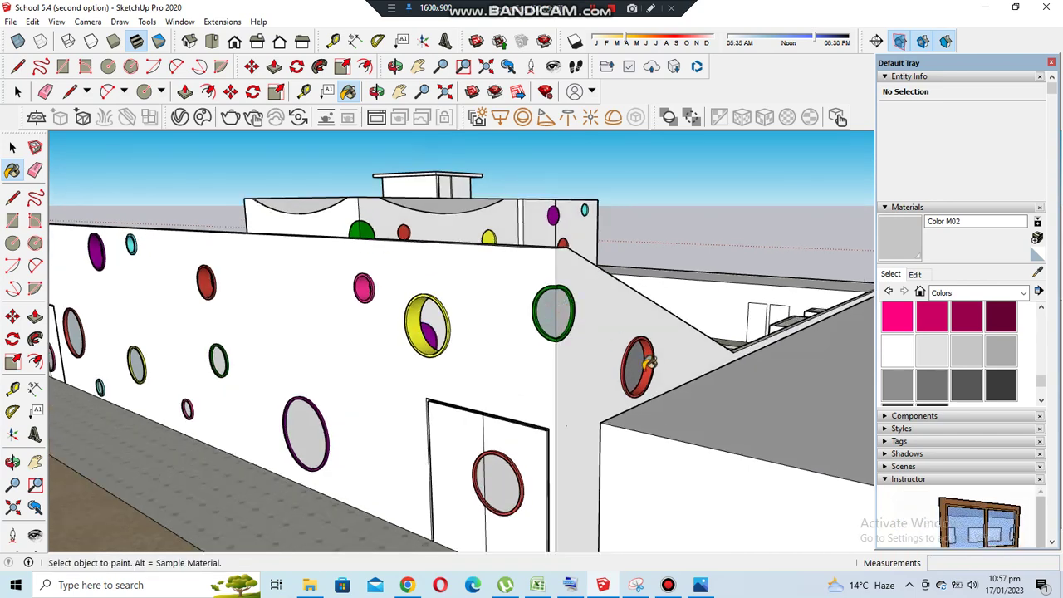
pyautogui.moveTo(703, 360); pyautogui.dragTo(274, 399, button='middle')
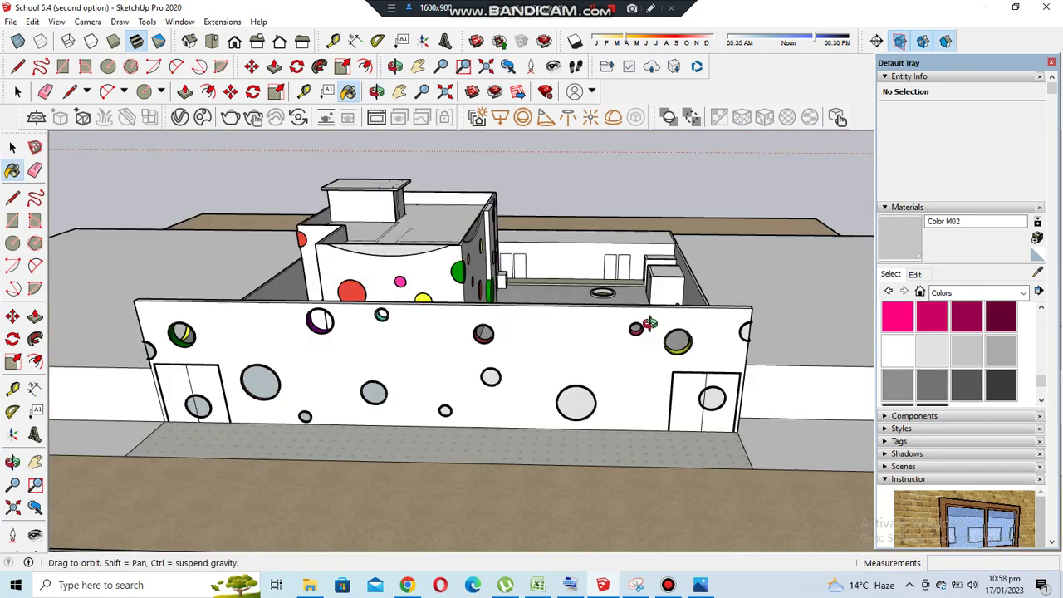
pyautogui.scroll(2, 262, 407)
pyautogui.scroll(2, 261, 407)
pyautogui.scroll(-3, 251, 422)
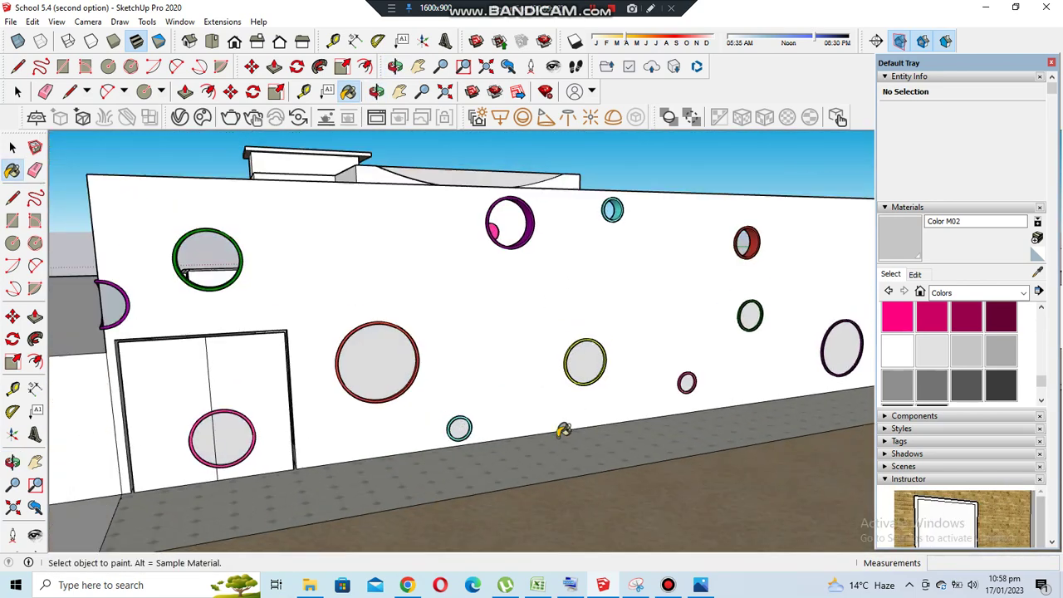
pyautogui.moveTo(563, 430); pyautogui.dragTo(365, 282, button='middle')
pyautogui.click(378, 91)
pyautogui.moveTo(498, 333)
pyautogui.mouseDown()
pyautogui.moveTo(335, 420)
pyautogui.moveTo(619, 445)
pyautogui.moveTo(307, 349)
pyautogui.mouseUp()
pyautogui.press('a')
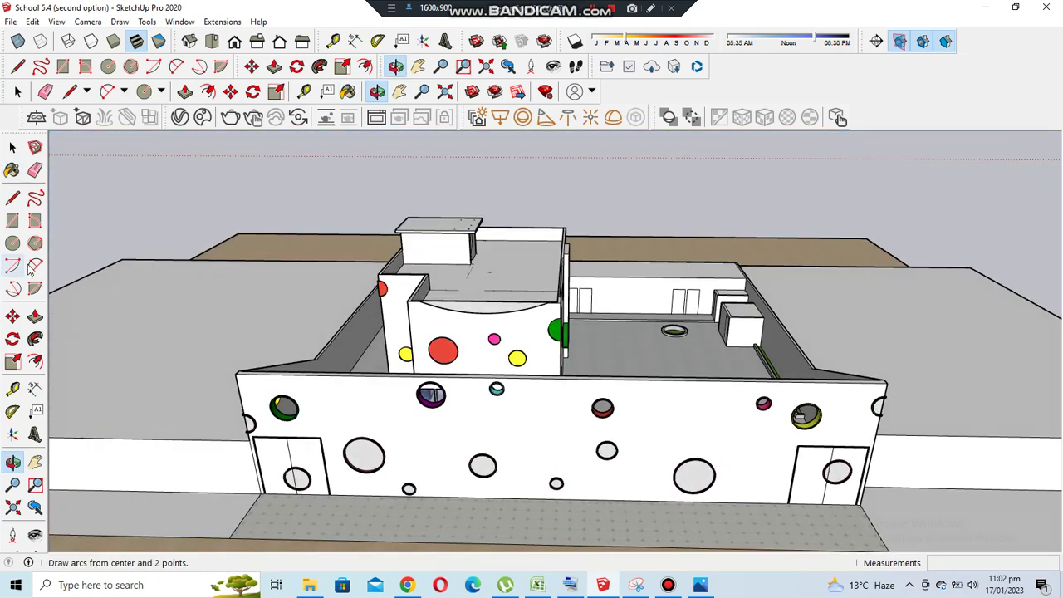
# Select the Arc tool and view the front wall straight on in Front view
pyautogui.press('l')
pyautogui.moveTo(304, 344)
pyautogui.mouseDown(button='middle')
pyautogui.moveTo(96, 333)
pyautogui.moveTo(768, 381)
pyautogui.mouseUp(button='middle')
pyautogui.press('a')
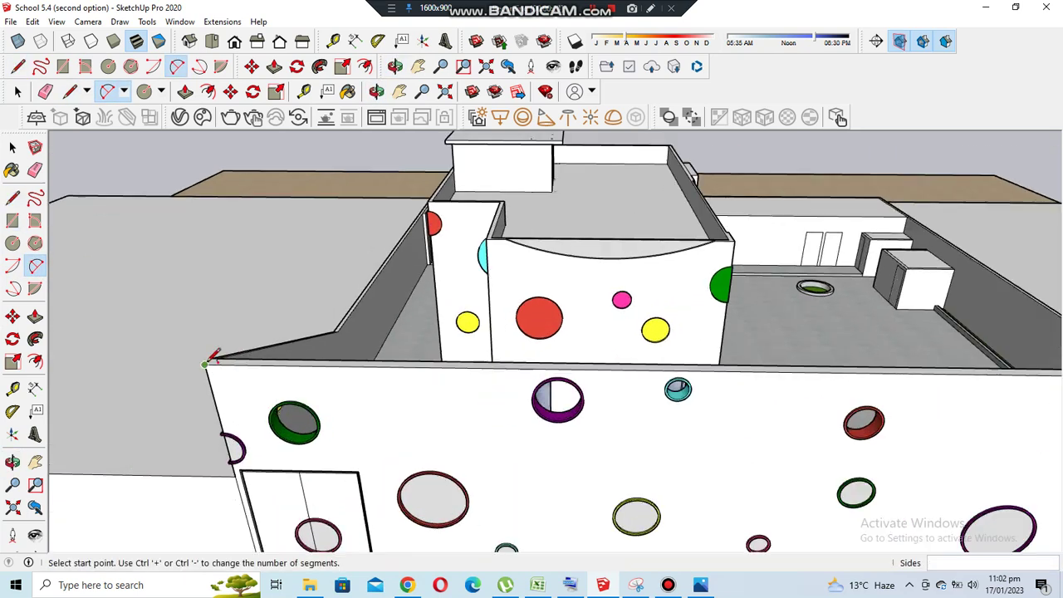
pyautogui.press('F3')
pyautogui.scroll(-1, 426, 415)
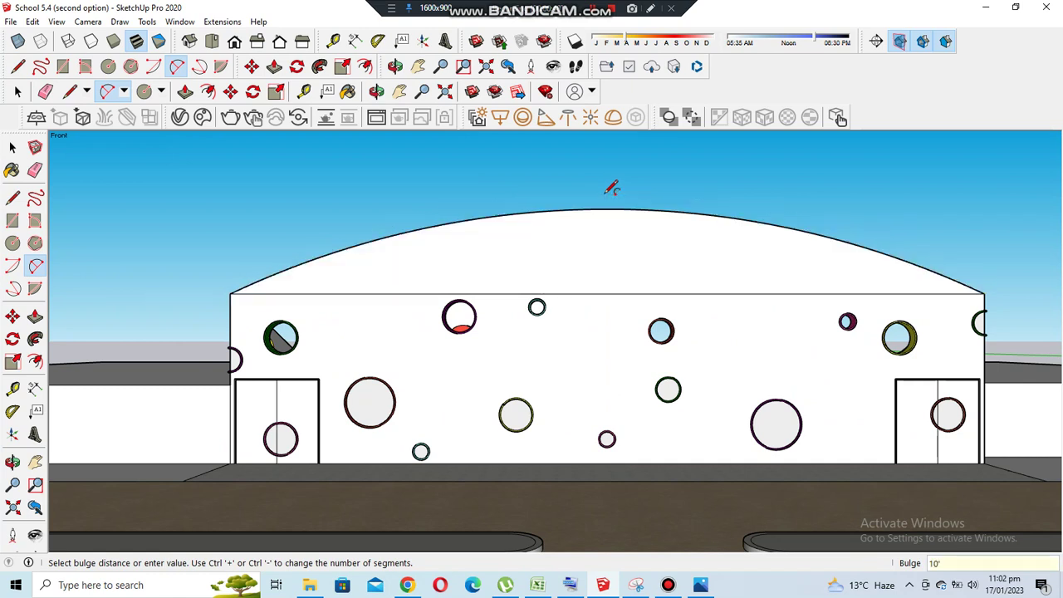
pyautogui.moveTo(665, 308)
pyautogui.mouseDown(button='middle')
pyautogui.moveTo(427, 387)
pyautogui.moveTo(352, 330)
pyautogui.moveTo(143, 385)
pyautogui.mouseUp(button='middle')
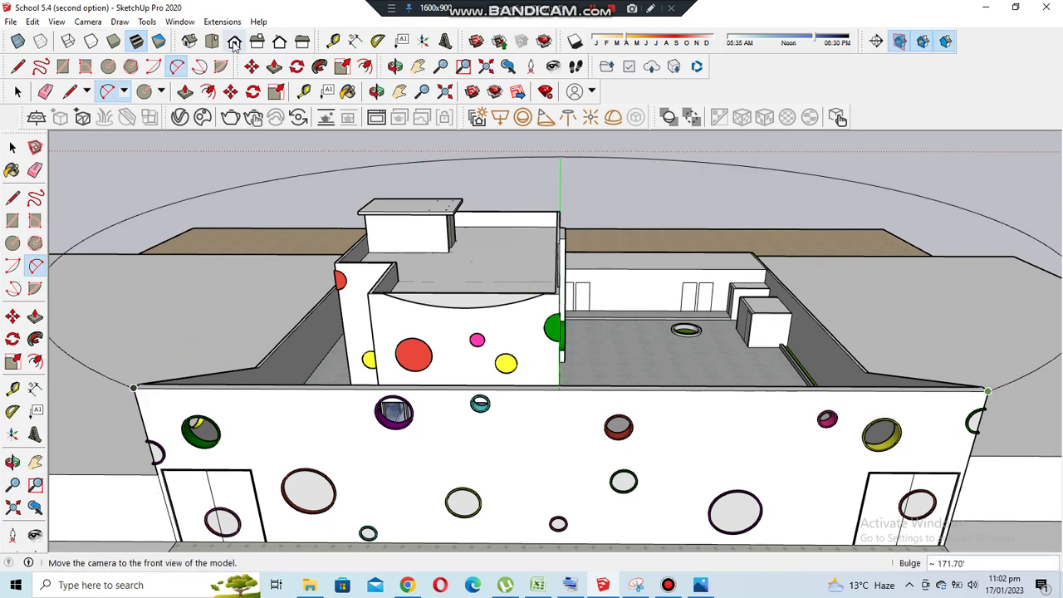
pyautogui.click(235, 44)
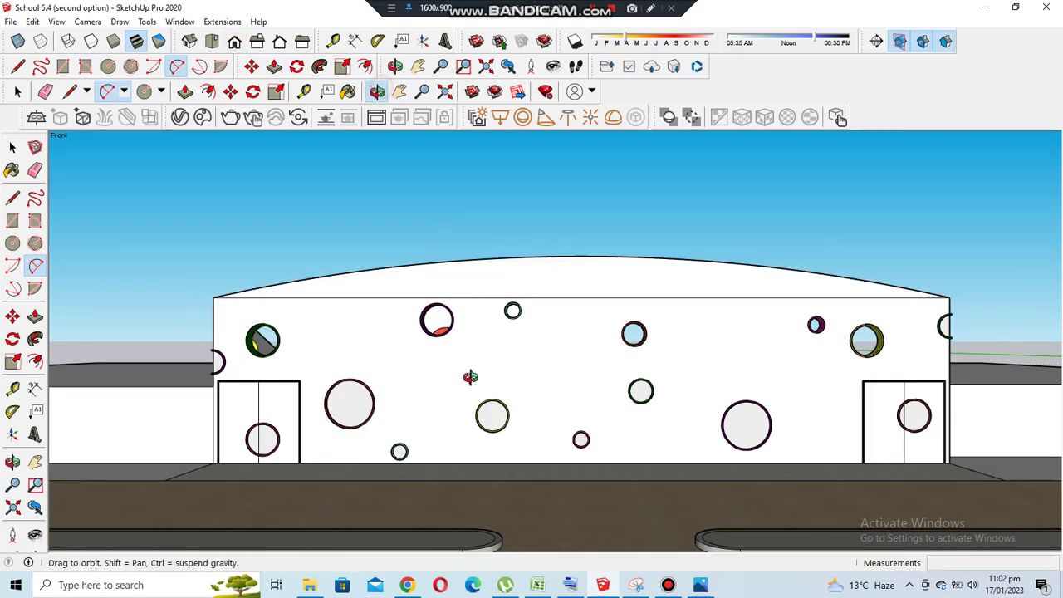
# Orbit from above and low angles to inspect the arched wall, then return to Front view
pyautogui.click(378, 91)
pyautogui.moveTo(344, 361); pyautogui.dragTo(629, 427)
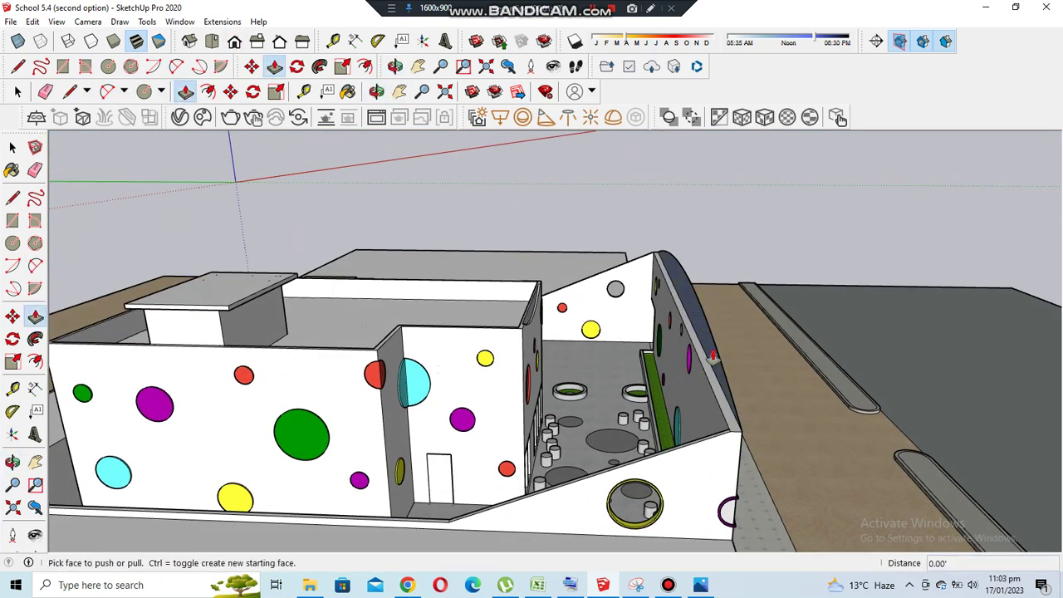
pyautogui.moveTo(689, 419); pyautogui.dragTo(468, 326, button='middle')
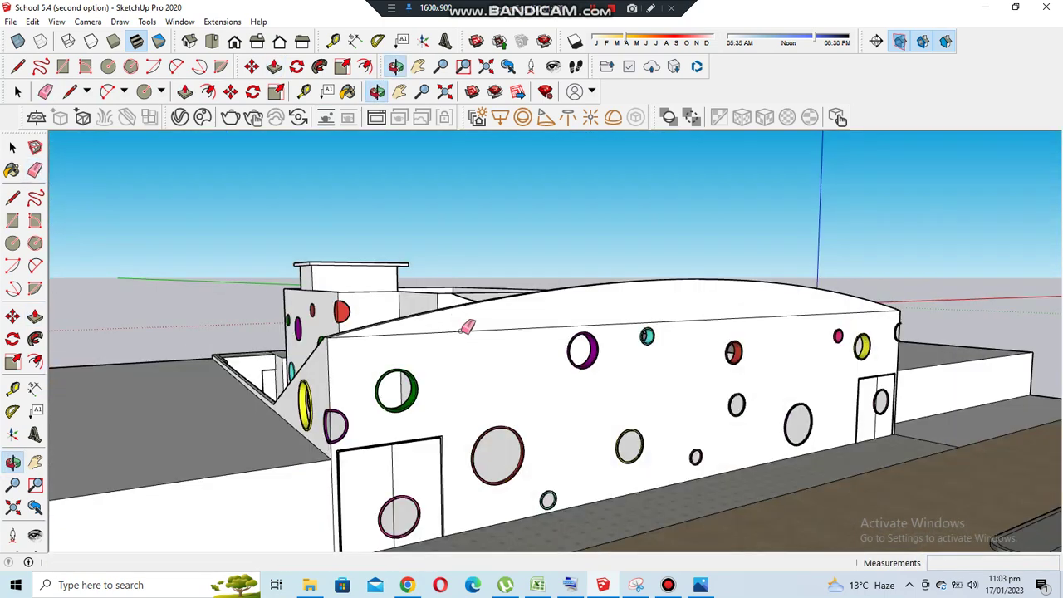
pyautogui.moveTo(448, 169)
pyautogui.mouseDown(button='middle')
pyautogui.moveTo(725, 400)
pyautogui.moveTo(123, 370)
pyautogui.moveTo(119, 411)
pyautogui.moveTo(73, 480)
pyautogui.mouseUp(button='middle')
pyautogui.press('F3')
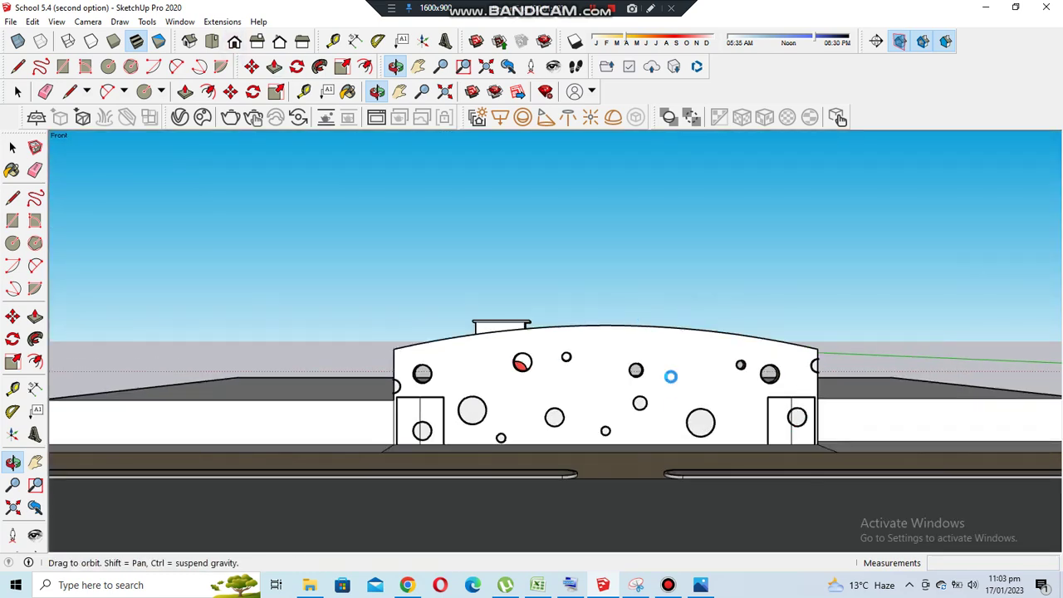
pyautogui.moveTo(740, 376)
pyautogui.mouseDown(button='middle')
pyautogui.moveTo(487, 352)
pyautogui.moveTo(420, 418)
pyautogui.moveTo(529, 368)
pyautogui.moveTo(530, 526)
pyautogui.moveTo(481, 285)
pyautogui.mouseUp(button='middle')
# Unhide all hidden trees and vines with Edit > Unhide > All
pyautogui.click(32, 22)
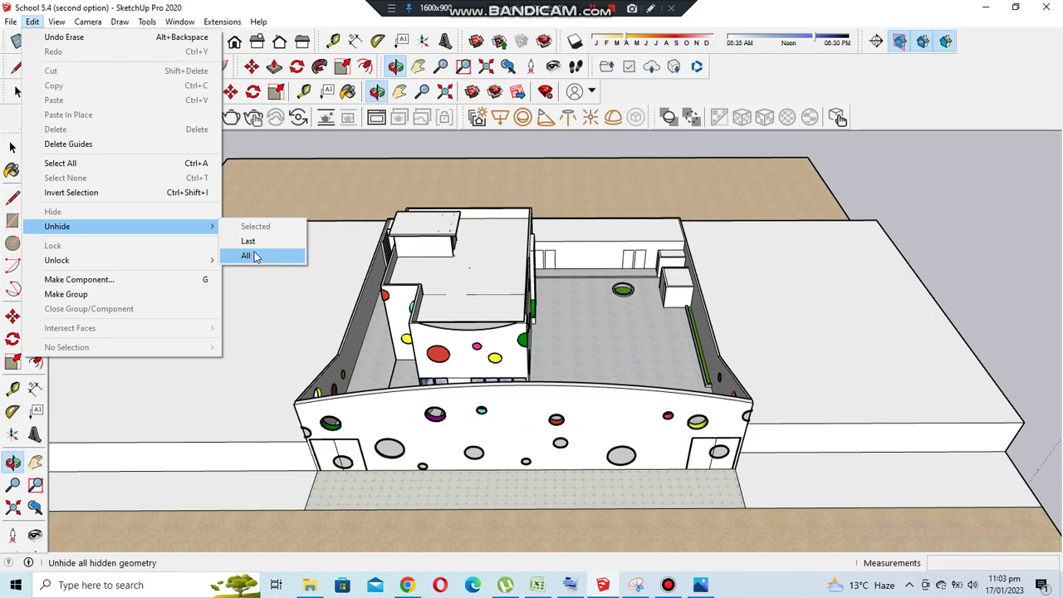
pyautogui.click(253, 256)
pyautogui.moveTo(499, 349)
pyautogui.mouseDown(button='middle')
pyautogui.moveTo(762, 361)
pyautogui.moveTo(410, 349)
pyautogui.mouseUp(button='middle')
pyautogui.scroll(5, 411, 349)
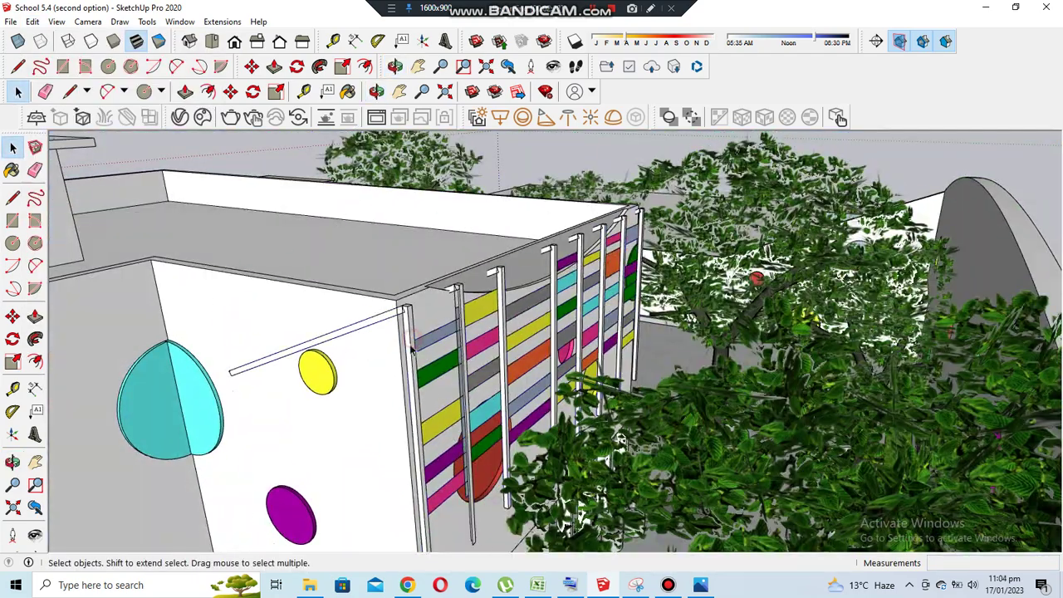
pyautogui.scroll(-2, 410, 349)
pyautogui.scroll(-5, 430, 363)
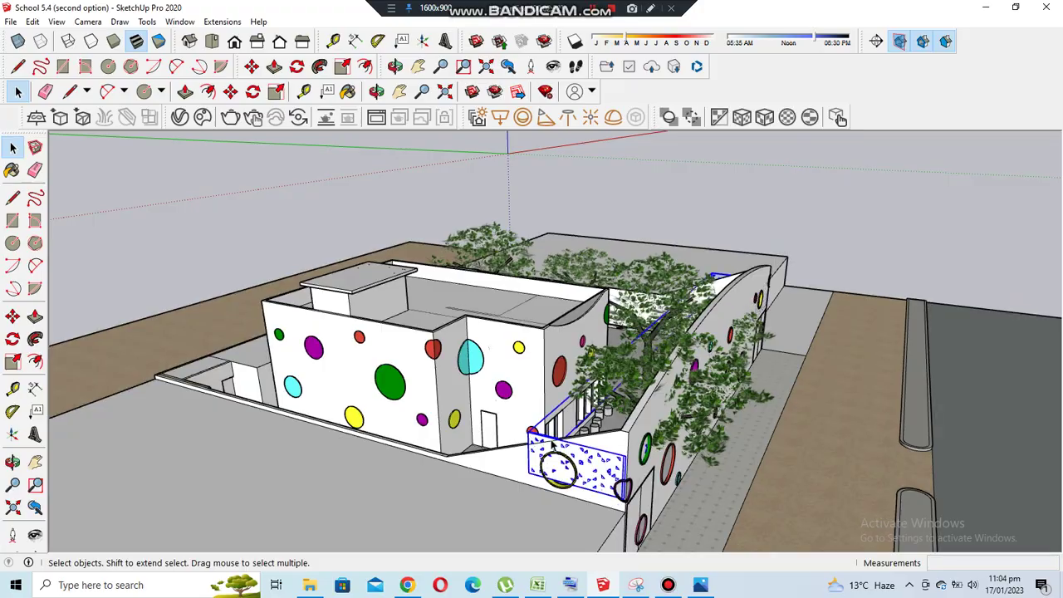
# Orbit round to the courtyard trees and seats and bring up a tree's context menu
pyautogui.moveTo(547, 449); pyautogui.dragTo(308, 332, button='middle')
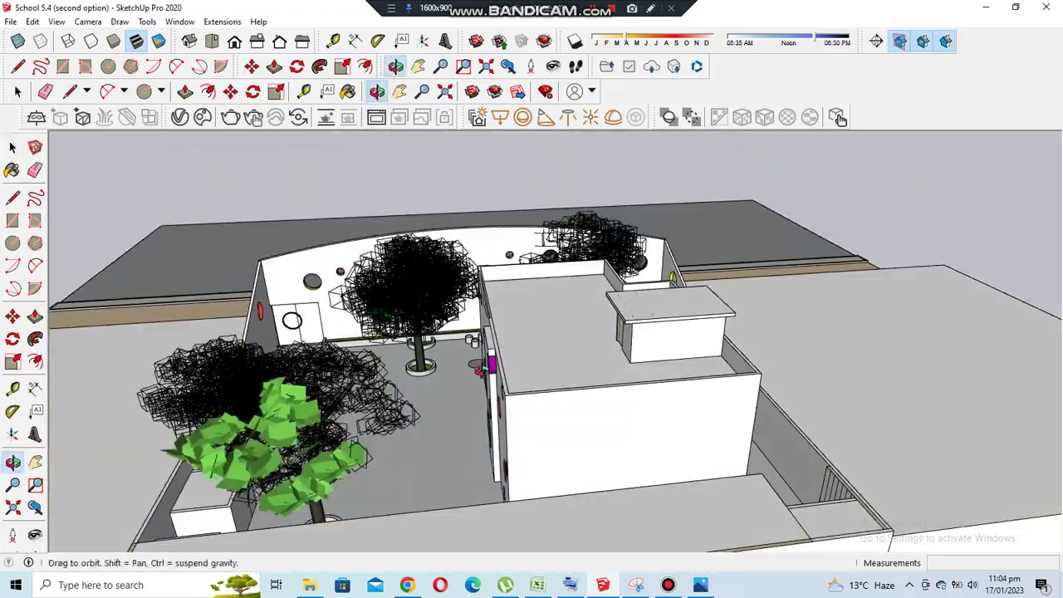
pyautogui.scroll(5, 480, 368)
pyautogui.moveTo(480, 369)
pyautogui.mouseDown(button='middle')
pyautogui.moveTo(618, 409)
pyautogui.moveTo(752, 359)
pyautogui.moveTo(691, 303)
pyautogui.moveTo(495, 331)
pyautogui.moveTo(768, 325)
pyautogui.moveTo(751, 324)
pyautogui.moveTo(736, 356)
pyautogui.mouseUp(button='middle')
pyautogui.rightClick(751, 324)
# Try scaling the tree, then select the courtyard tree again
pyautogui.press('s')
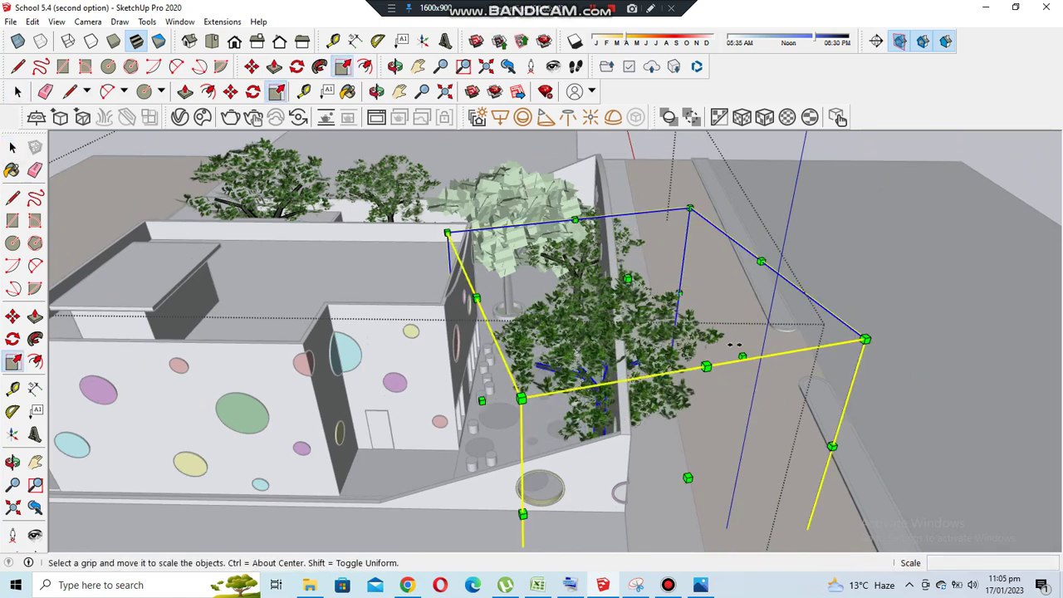
pyautogui.moveTo(681, 402)
pyautogui.mouseDown(button='middle')
pyautogui.moveTo(582, 332)
pyautogui.moveTo(544, 247)
pyautogui.moveTo(294, 325)
pyautogui.moveTo(541, 353)
pyautogui.moveTo(542, 292)
pyautogui.mouseUp(button='middle')
pyautogui.press('space')
pyautogui.press('space')
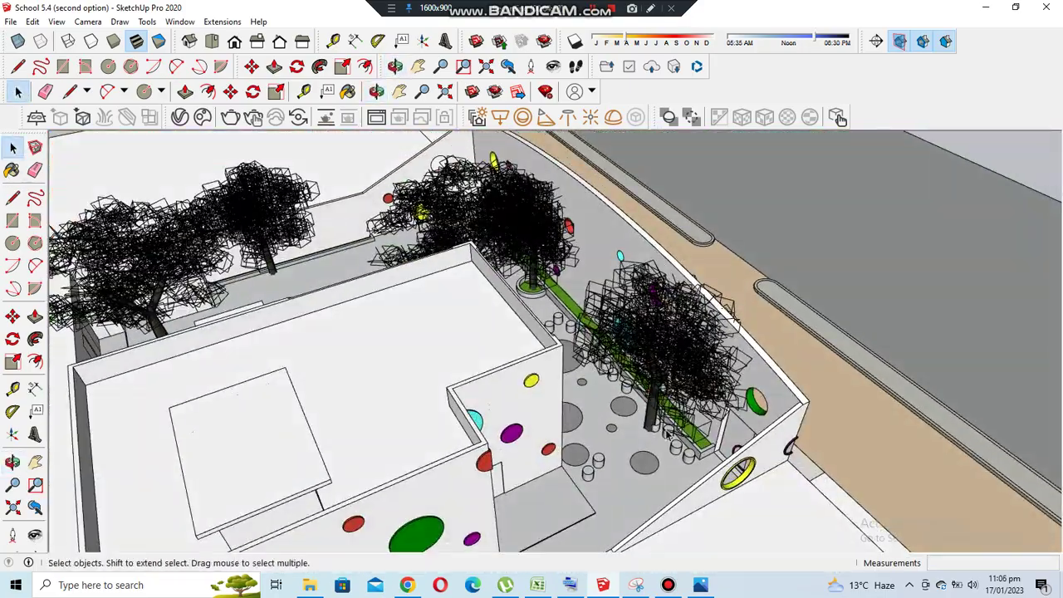
pyautogui.click(542, 293)
pyautogui.moveTo(541, 292); pyautogui.dragTo(701, 447, button='middle')
# Move the tree about 2' from its trunk base onto the hedge strip, clear of the stools
pyautogui.press('m')
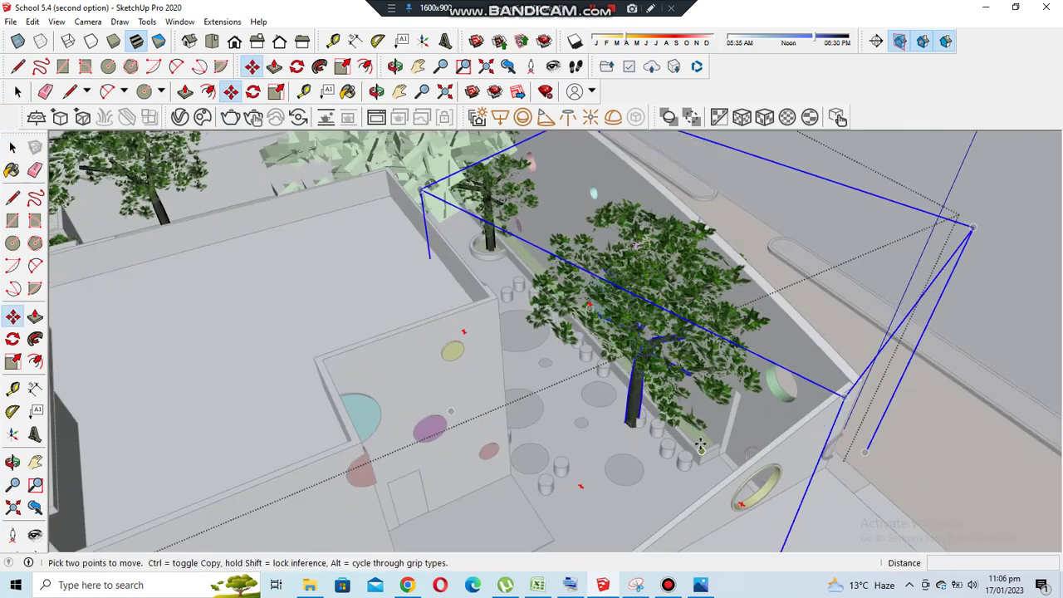
pyautogui.click(700, 447)
pyautogui.scroll(5, 700, 447)
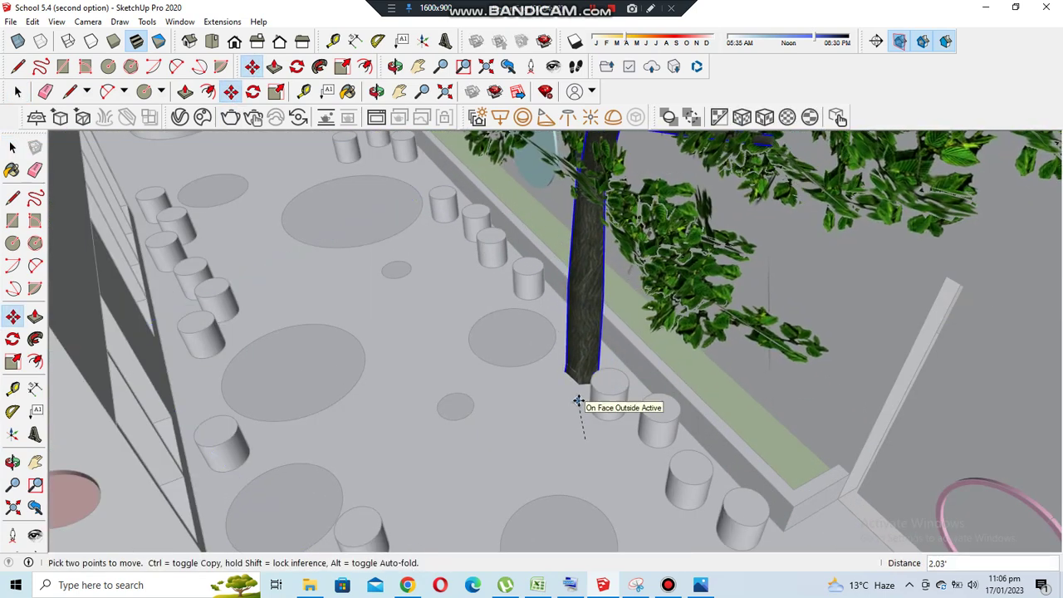
pyautogui.scroll(3, 579, 394)
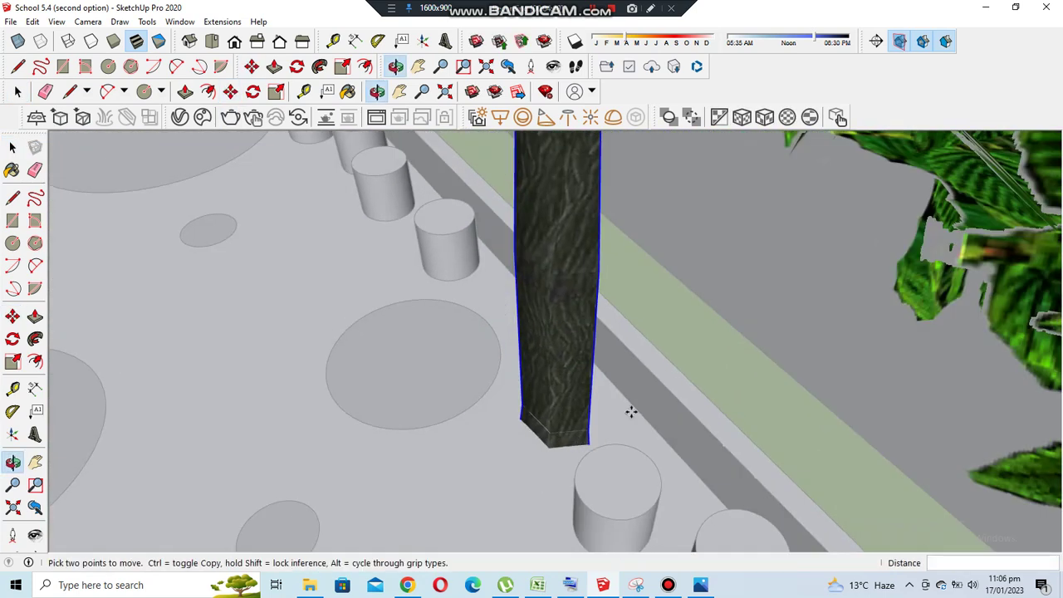
pyautogui.moveTo(653, 351); pyautogui.dragTo(444, 392, button='middle')
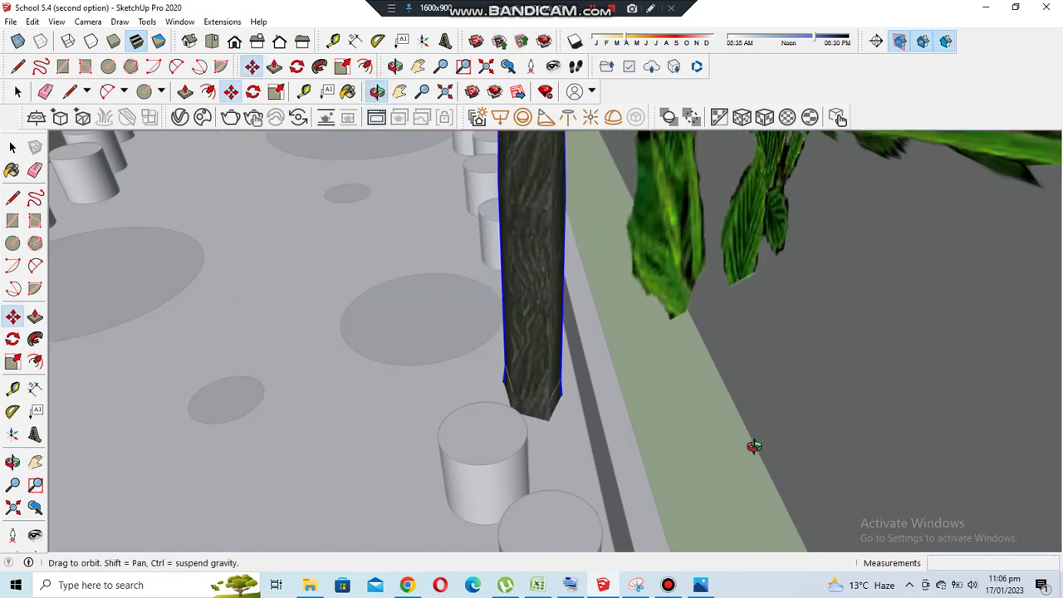
pyautogui.moveTo(754, 447); pyautogui.dragTo(395, 399, button='middle')
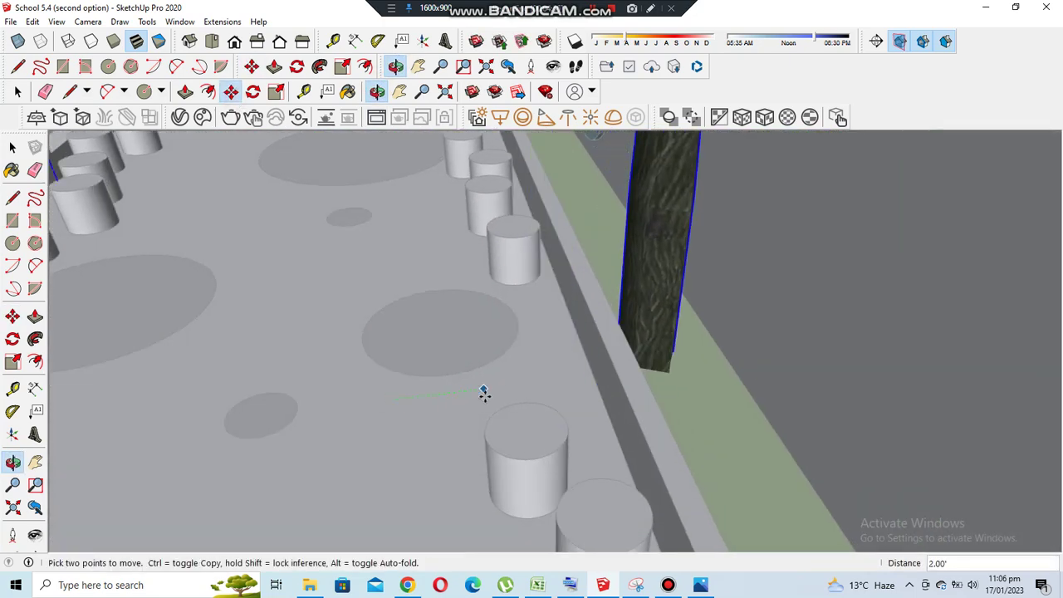
pyautogui.scroll(-3, 547, 429)
pyautogui.scroll(-3, 582, 424)
pyautogui.scroll(-3, 573, 407)
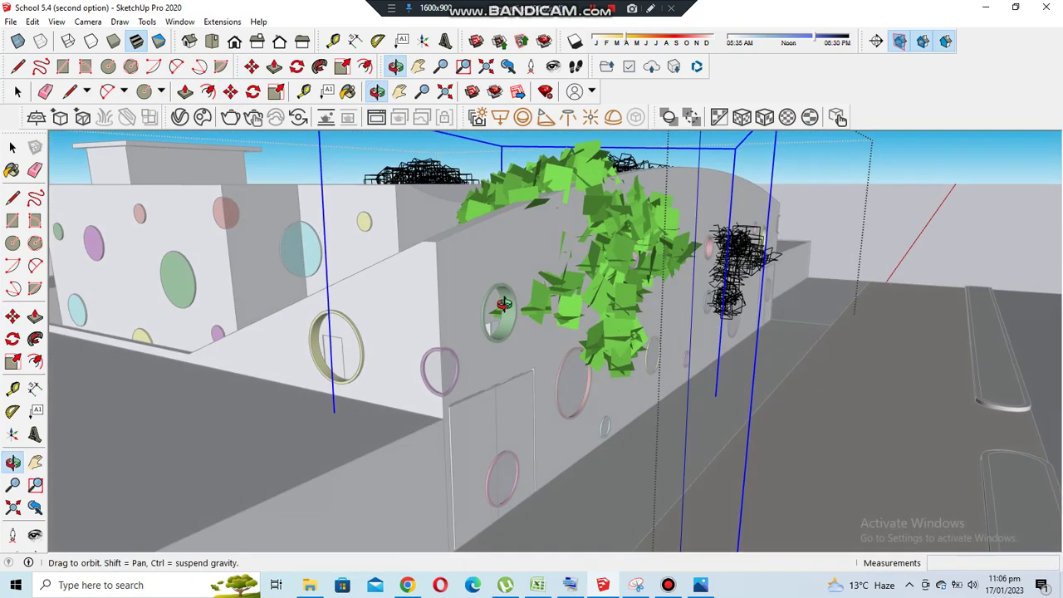
pyautogui.press('space')
pyautogui.moveTo(556, 384)
pyautogui.mouseDown(button='middle')
pyautogui.moveTo(719, 376)
pyautogui.moveTo(656, 373)
pyautogui.moveTo(692, 410)
pyautogui.moveTo(675, 449)
pyautogui.mouseUp(button='middle')
pyautogui.scroll(3, 544, 448)
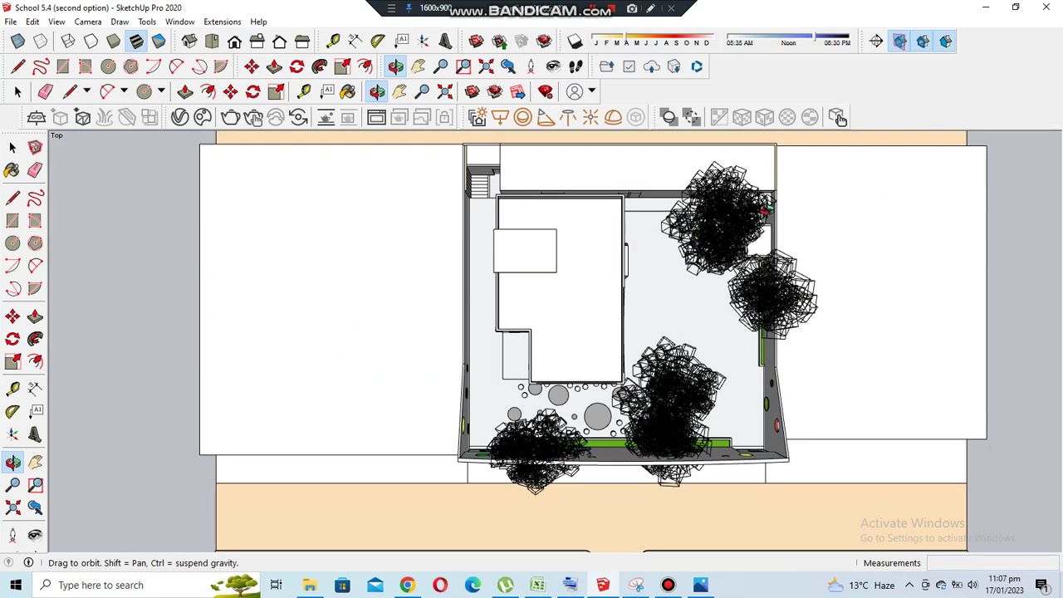
# Tilt the top view into perspective and orbit to a low near-front view of the site
pyautogui.scroll(3, 544, 449)
pyautogui.scroll(3, 544, 449)
pyautogui.scroll(2, 521, 375)
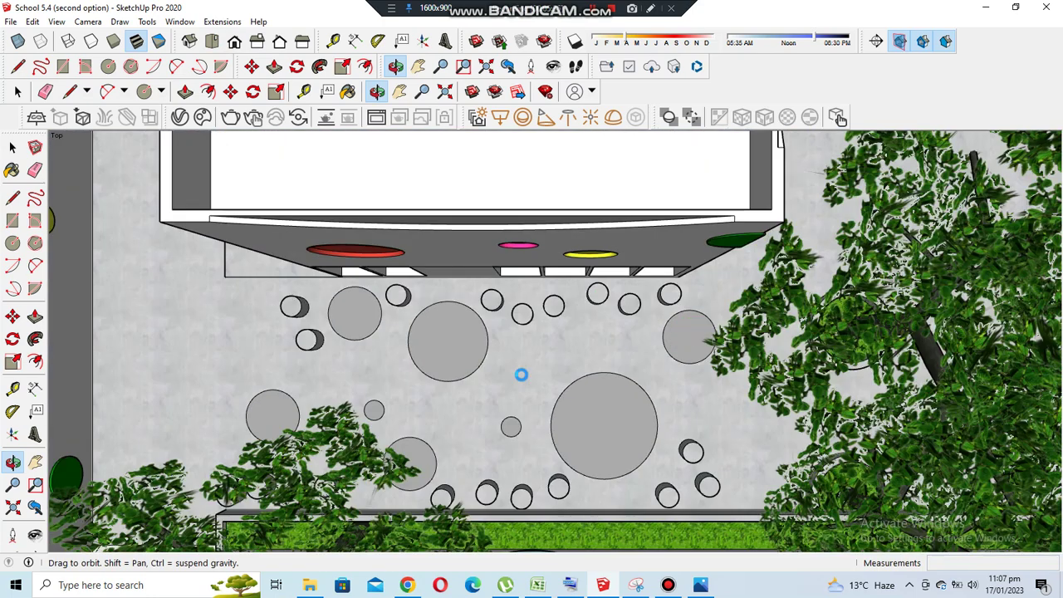
pyautogui.click(567, 116)
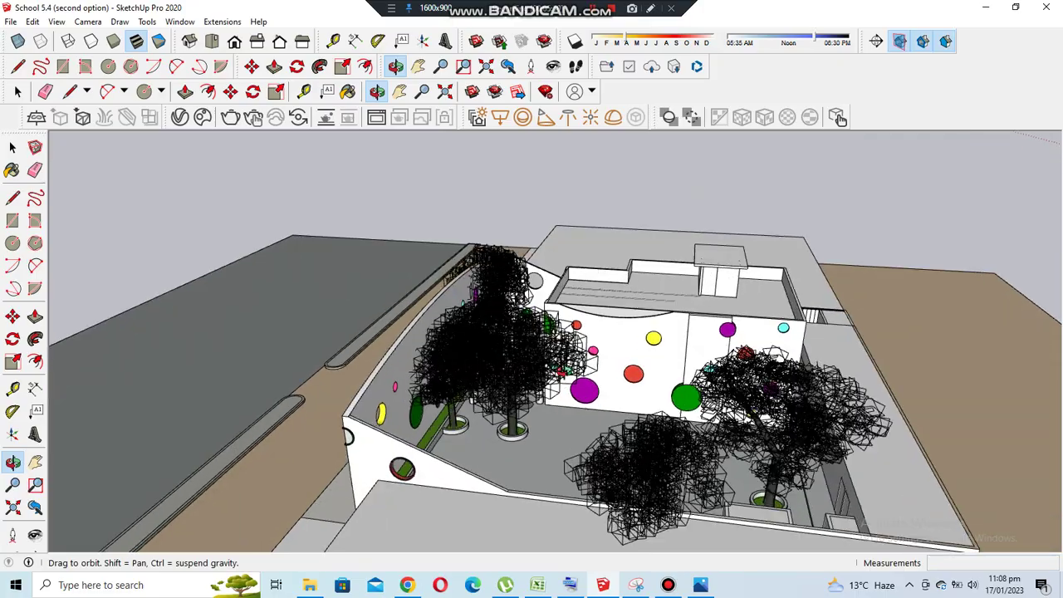
pyautogui.scroll(3, 705, 372)
pyautogui.scroll(3, 705, 372)
pyautogui.scroll(3, 705, 372)
pyautogui.scroll(2, 626, 408)
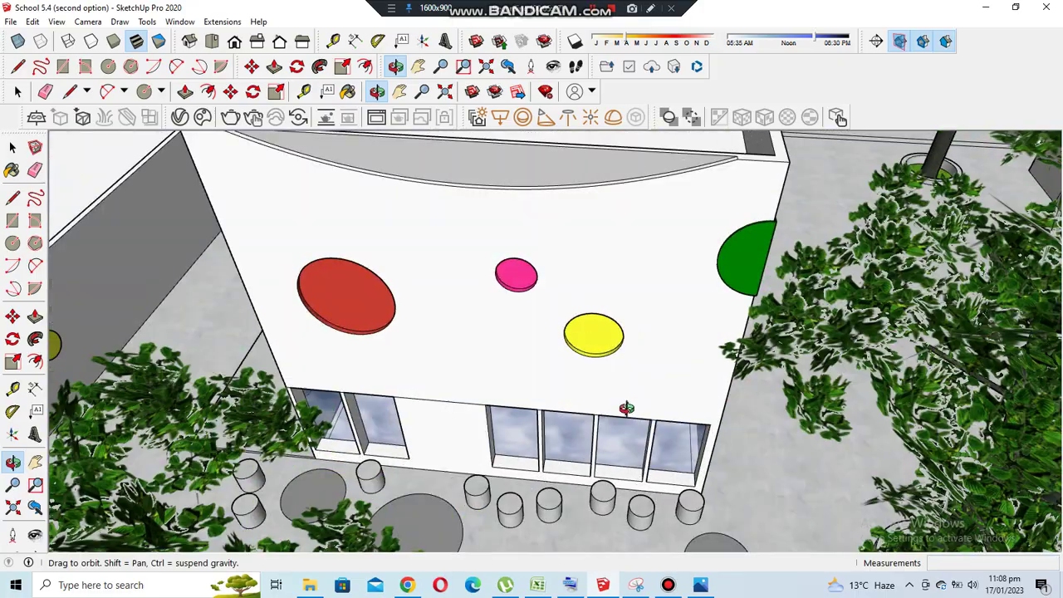
pyautogui.click(235, 42)
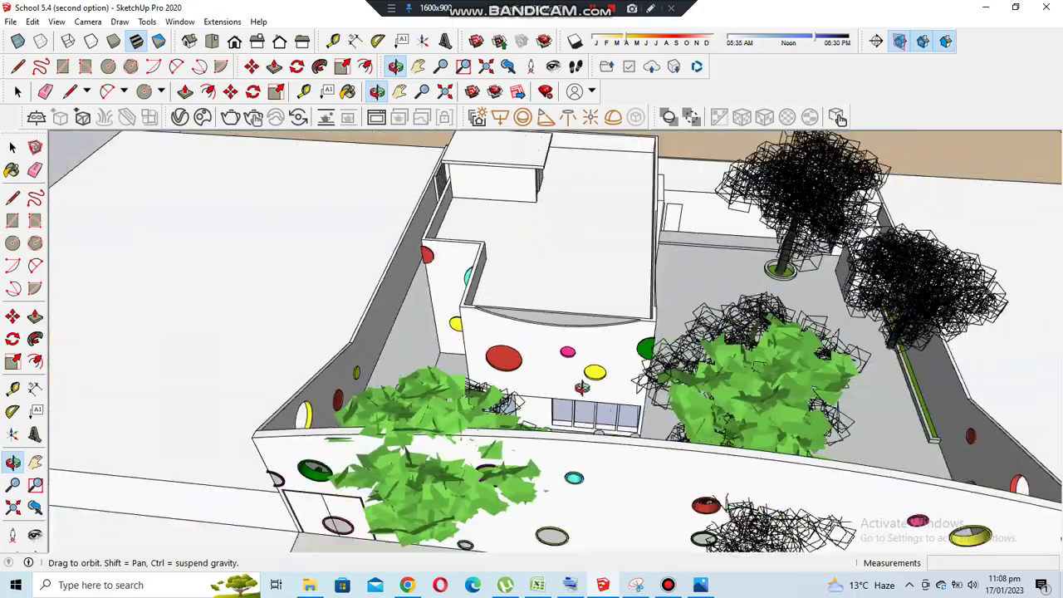
pyautogui.moveTo(648, 153)
pyautogui.mouseDown()
pyautogui.moveTo(573, 376)
pyautogui.moveTo(570, 494)
pyautogui.mouseUp()
# Sample Groundcover Sand from the ground and apply it to the light ground strip
pyautogui.press('b')
pyautogui.keyDown('alt'); pyautogui.click(759, 511); pyautogui.keyUp('alt')
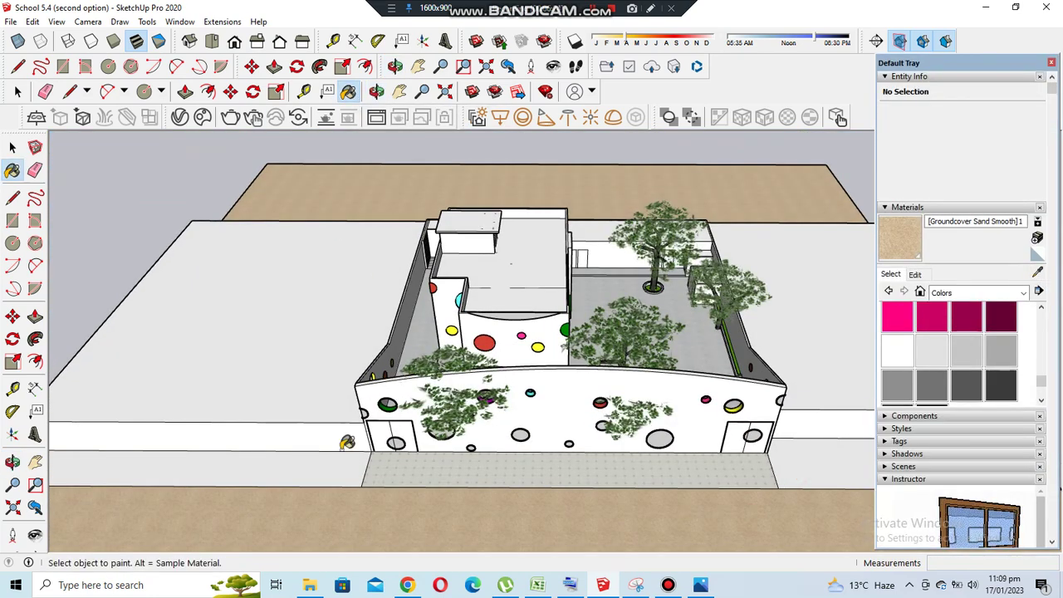
pyautogui.click(325, 462)
pyautogui.scroll(-2, 325, 462)
pyautogui.click(1053, 64)
pyautogui.click(13, 148)
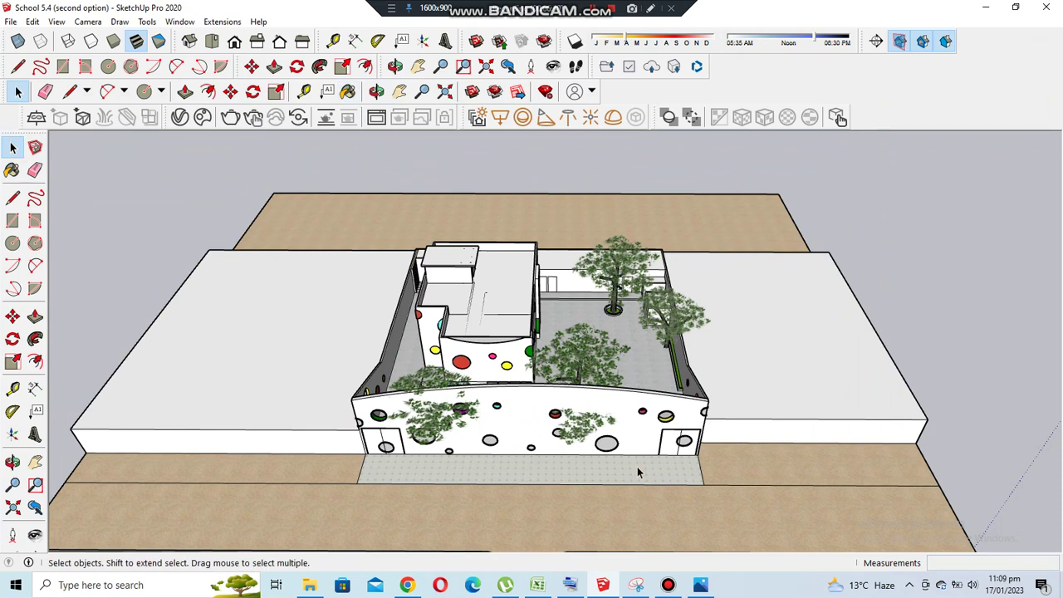
pyautogui.click(348, 92)
pyautogui.scroll(4, 826, 530)
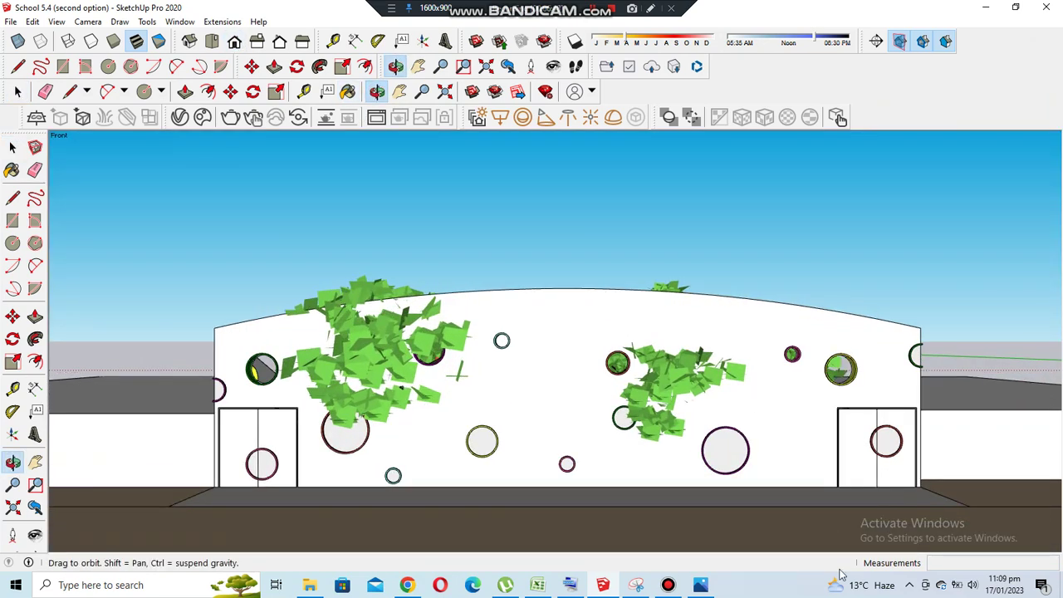
# Turn on scene shadows and shift the shadow date so shadows fall across the wall
pyautogui.scroll(1, 827, 530)
pyautogui.scroll(1, 590, 422)
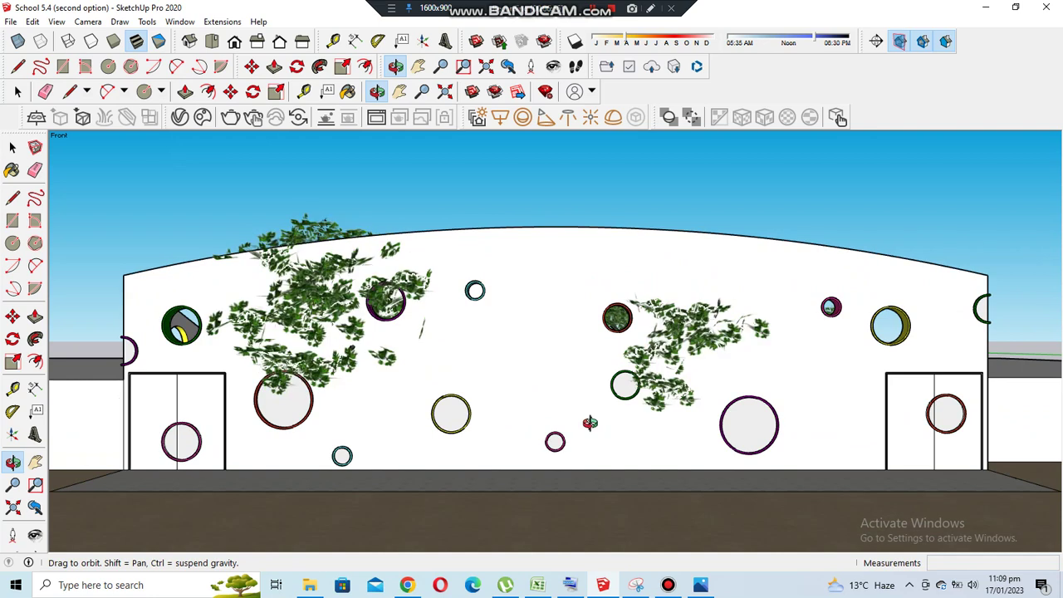
pyautogui.scroll(-1, 579, 496)
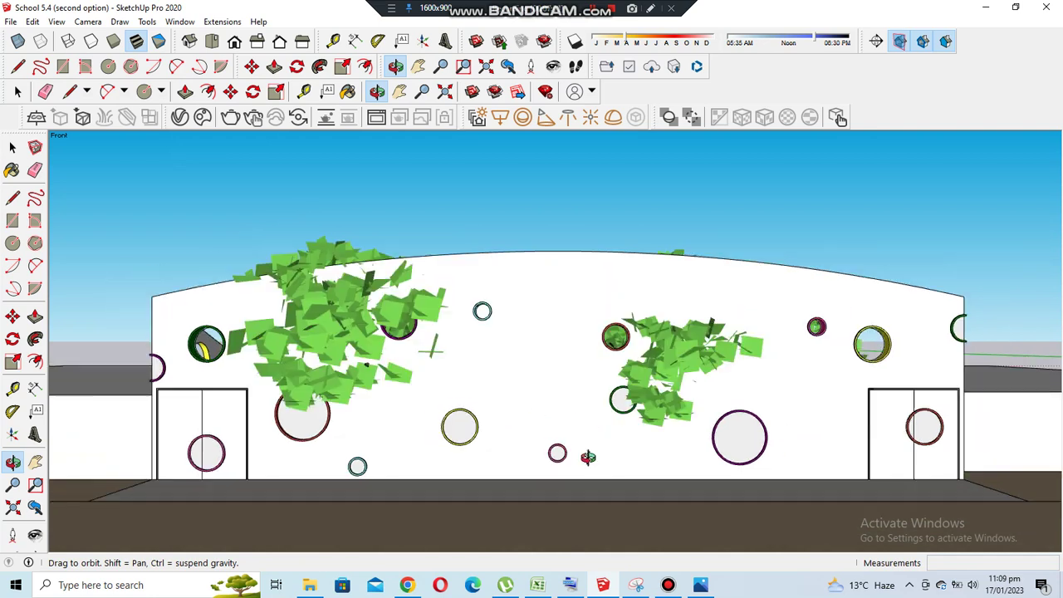
pyautogui.click(575, 42)
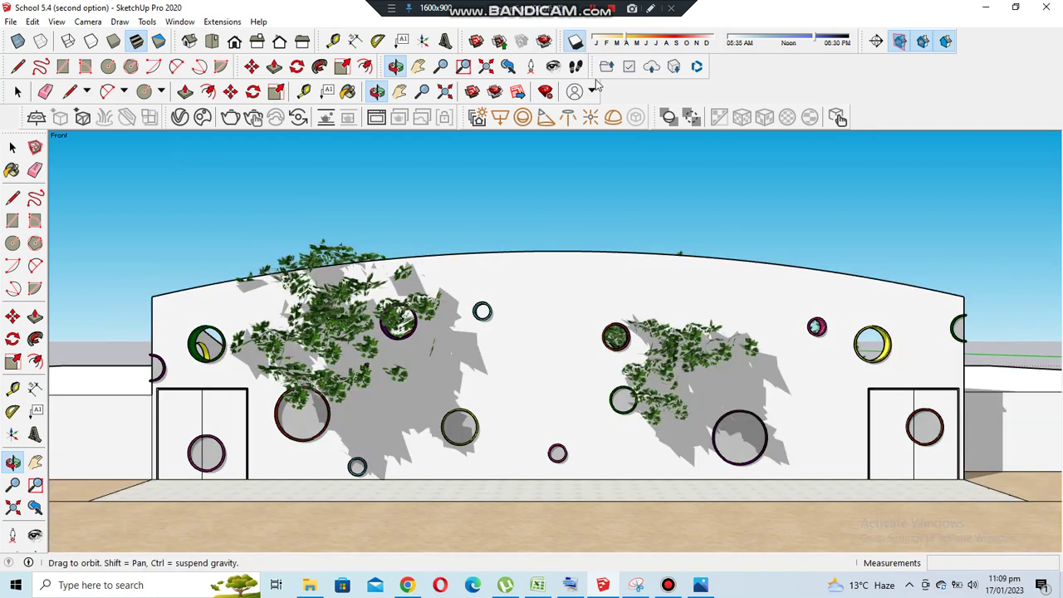
pyautogui.scroll(1, 561, 374)
pyautogui.scroll(-1, 573, 523)
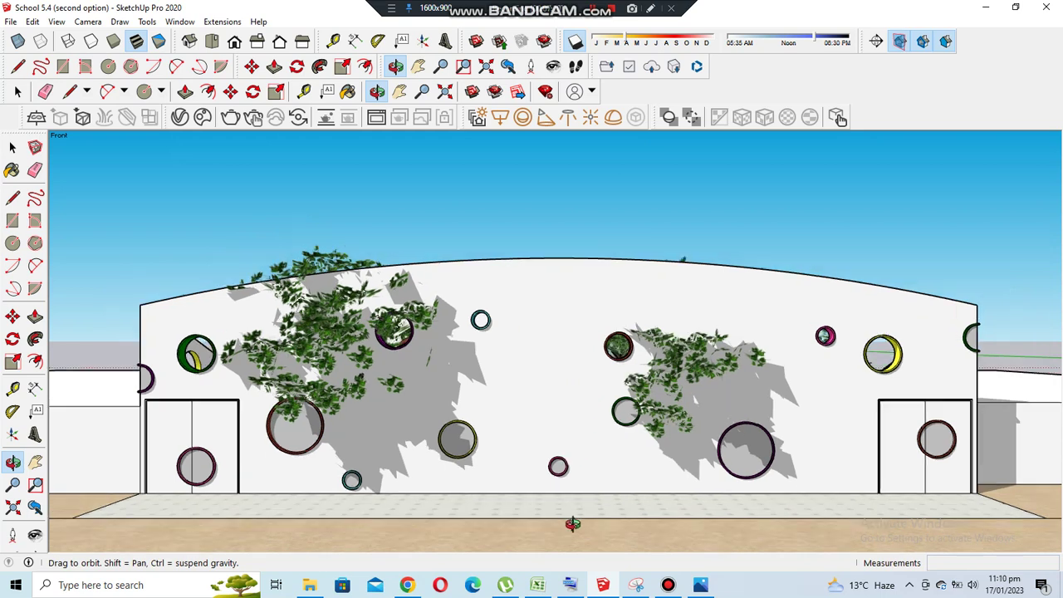
pyautogui.moveTo(616, 42); pyautogui.dragTo(650, 69)
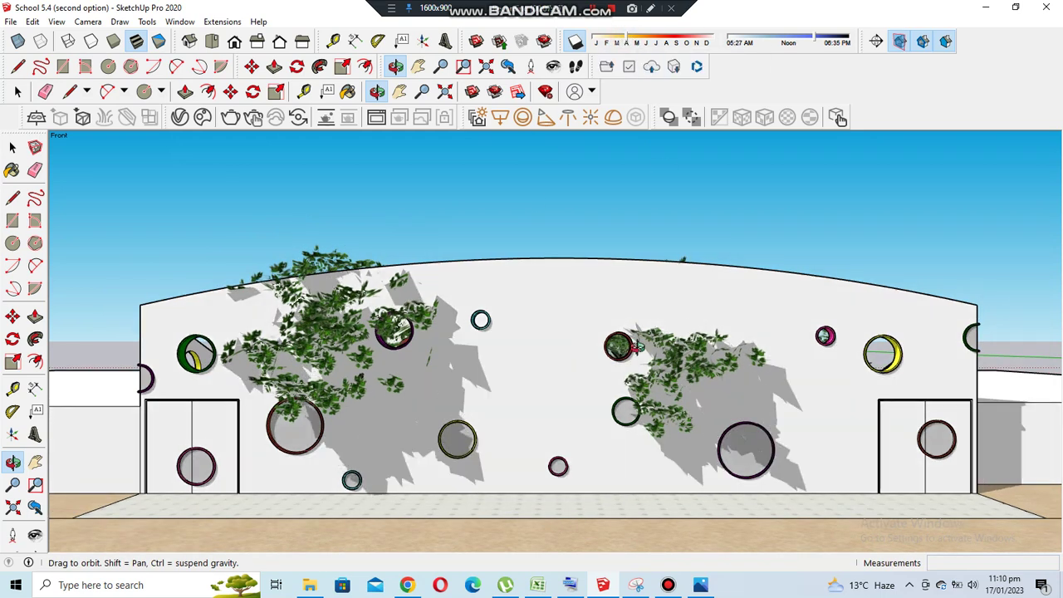
# Orbit around the building and start Push/Pull on the dotted paving face
pyautogui.moveTo(633, 526)
pyautogui.mouseDown()
pyautogui.moveTo(582, 499)
pyautogui.moveTo(667, 332)
pyautogui.mouseUp()
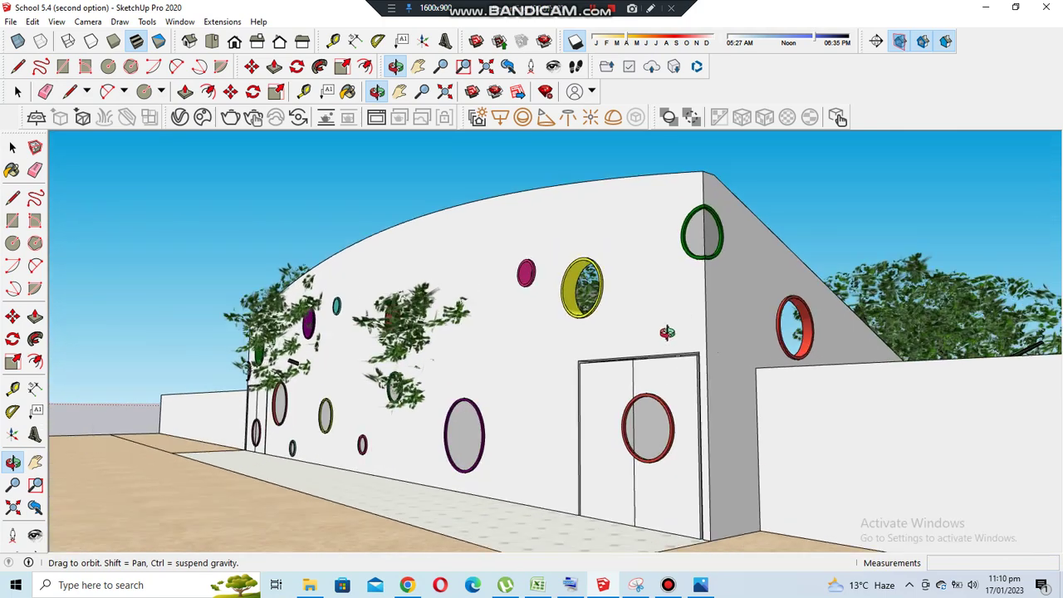
pyautogui.scroll(-5, 532, 439)
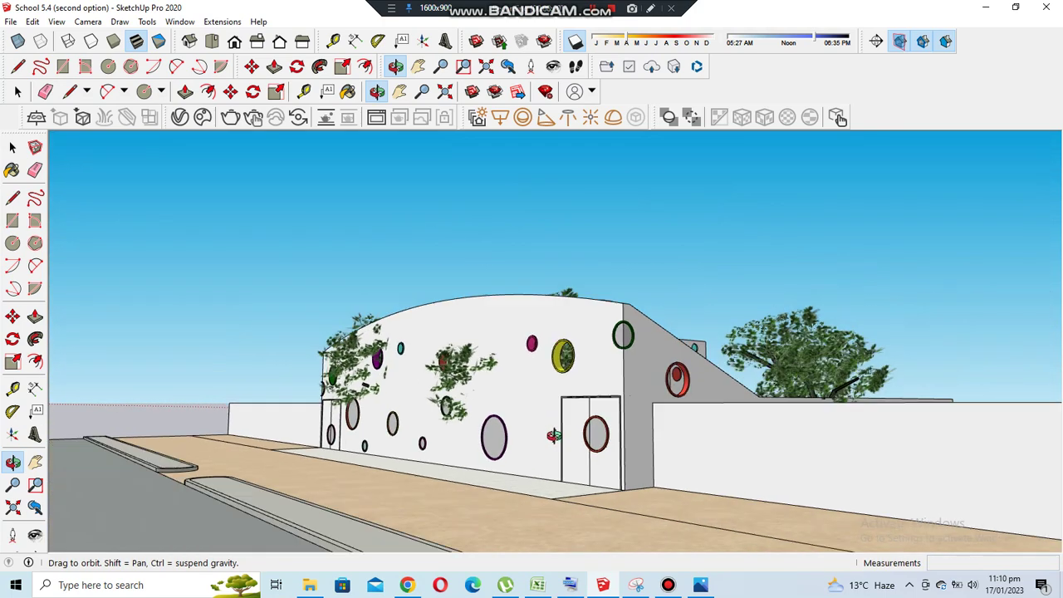
pyautogui.moveTo(532, 440); pyautogui.dragTo(654, 446)
pyautogui.press('p')
pyautogui.click(780, 455)
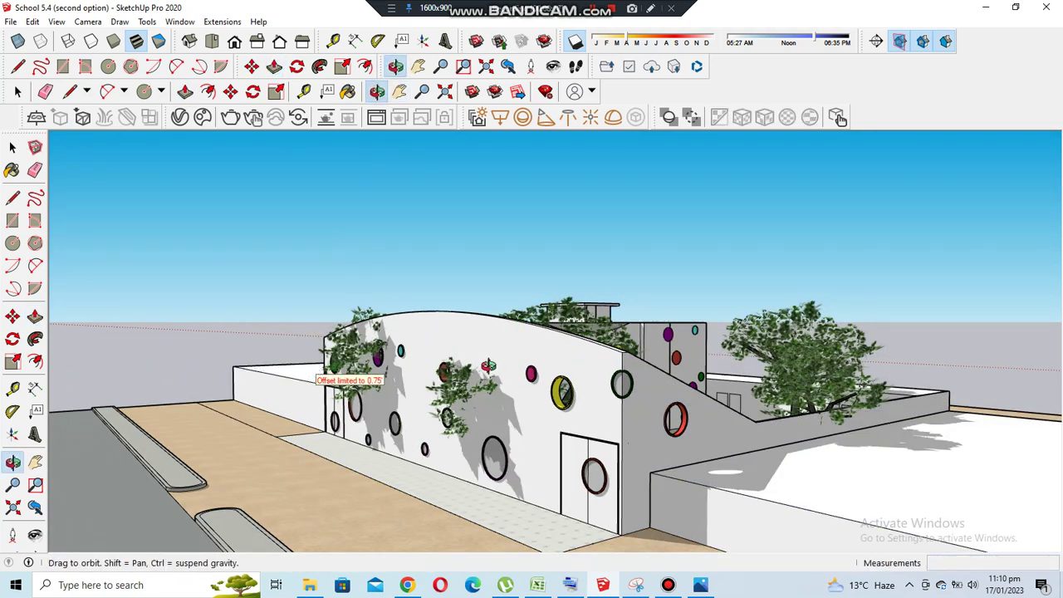
pyautogui.moveTo(486, 363); pyautogui.dragTo(786, 443, button='middle')
pyautogui.click(394, 453)
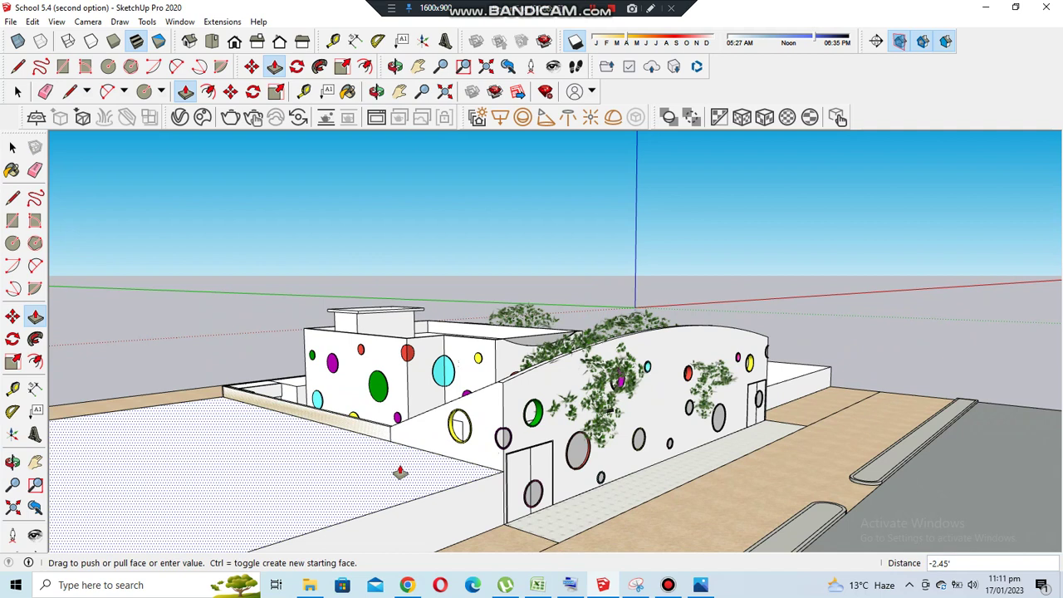
# Push the paving face by 1, orbit to the vine-covered front wall, and start a new snip
pyautogui.write('1')
pyautogui.press('Return')
pyautogui.moveTo(729, 452)
pyautogui.mouseDown(button='middle')
pyautogui.moveTo(619, 428)
pyautogui.moveTo(621, 403)
pyautogui.moveTo(473, 237)
pyautogui.moveTo(539, 235)
pyautogui.mouseUp(button='middle')
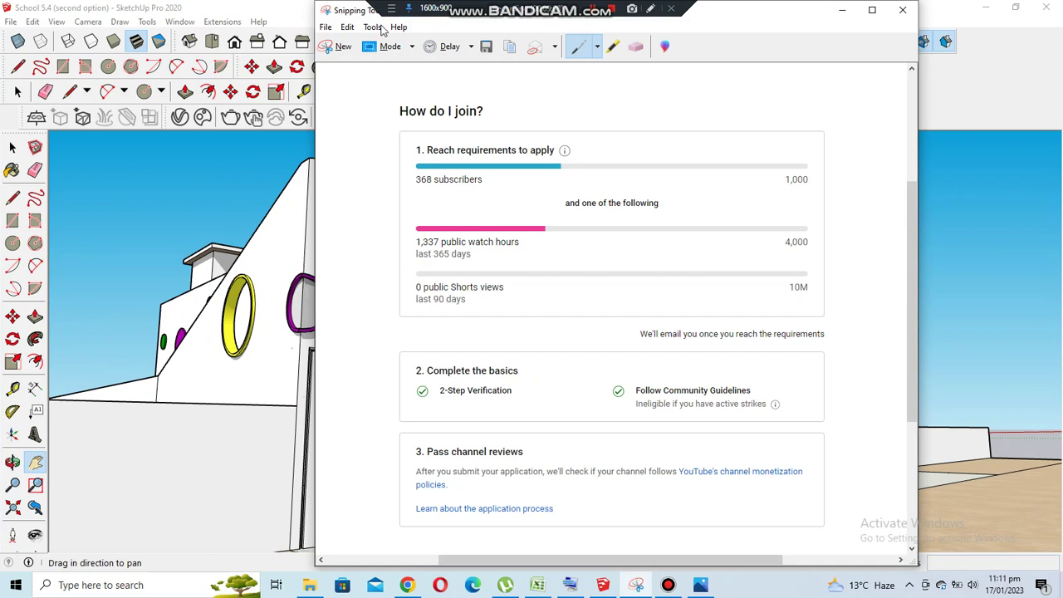
pyautogui.click(638, 586)
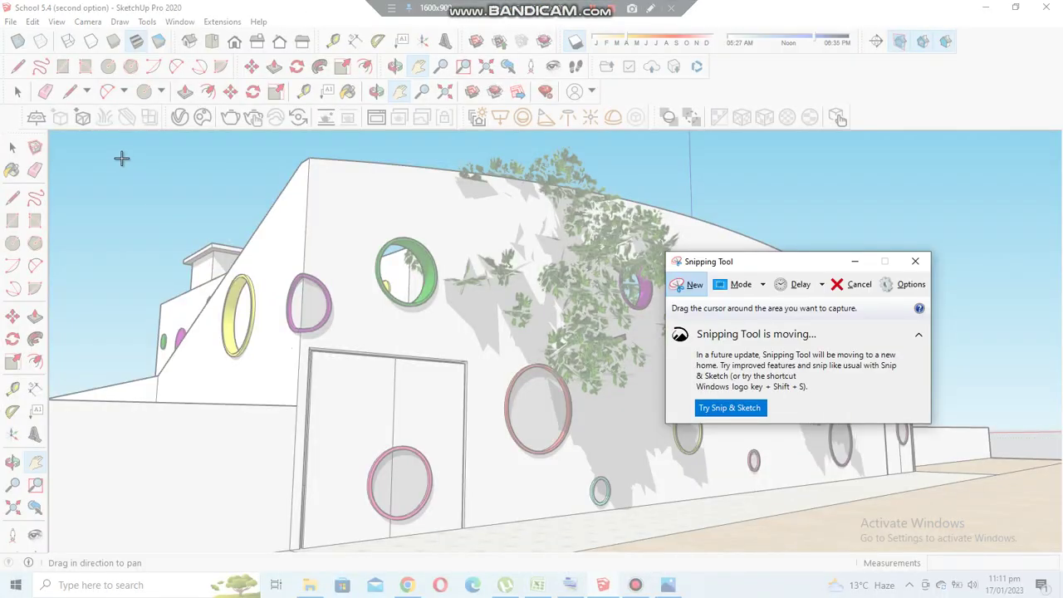
# Snip the vine-covered wall view, save it as 1.JPG, and switch the model to Front view
pyautogui.moveTo(92, 134); pyautogui.dragTo(977, 552)
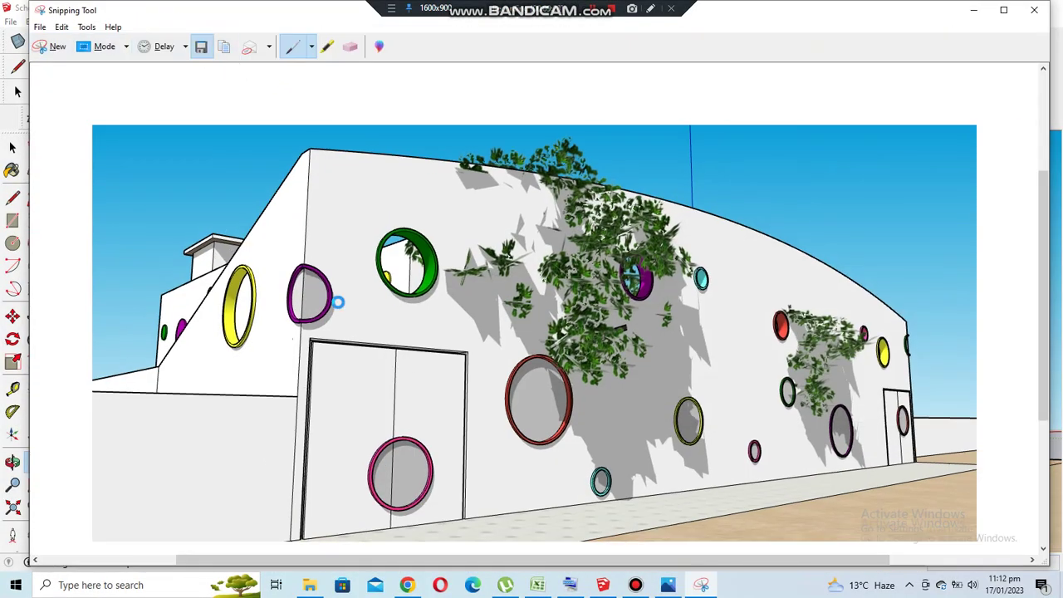
pyautogui.hotkey('ctrl', 's')
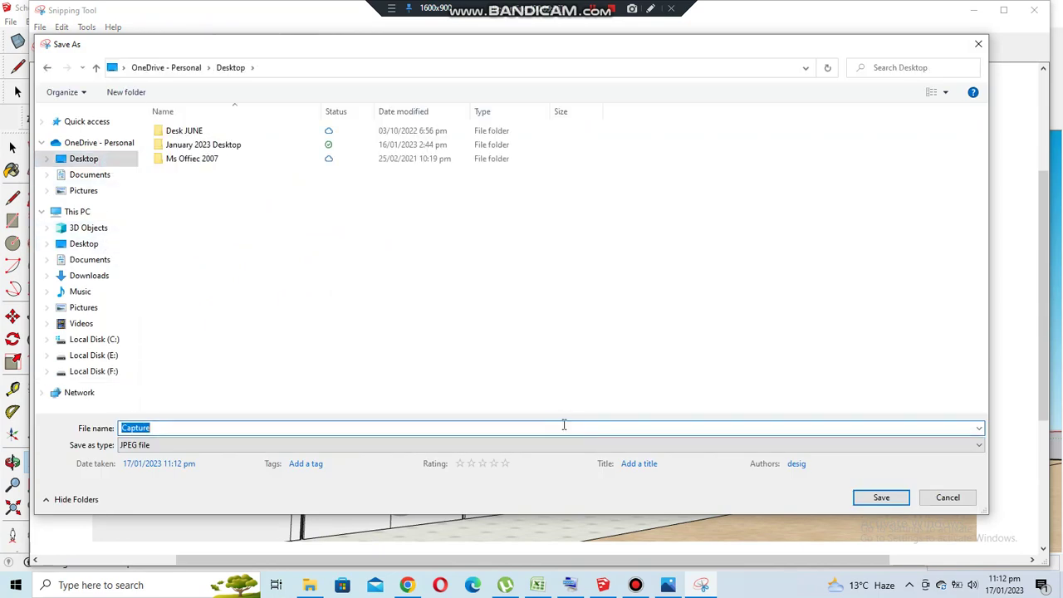
pyautogui.click(881, 498)
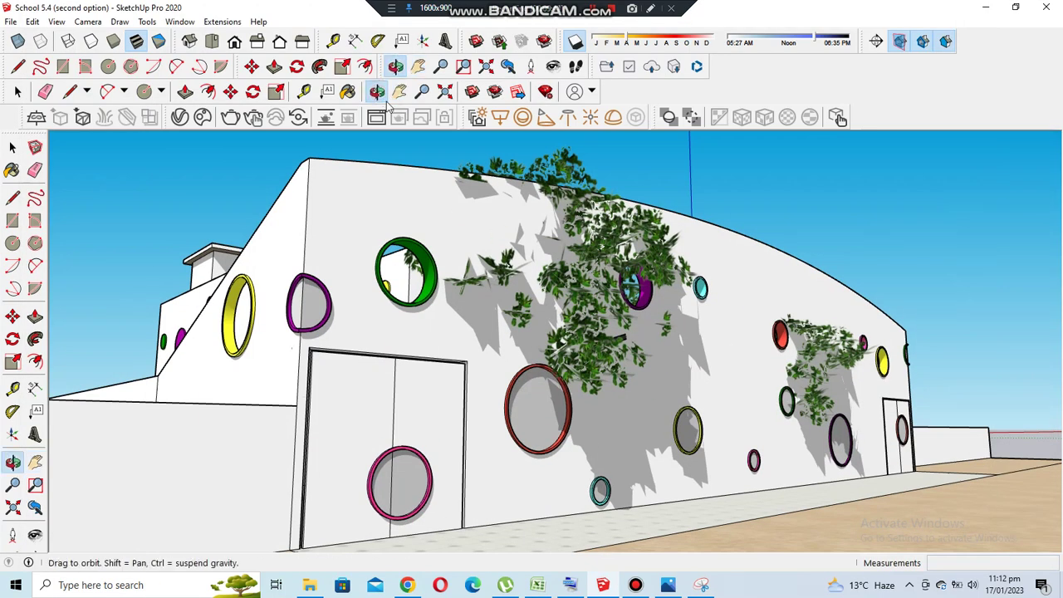
pyautogui.click(237, 50)
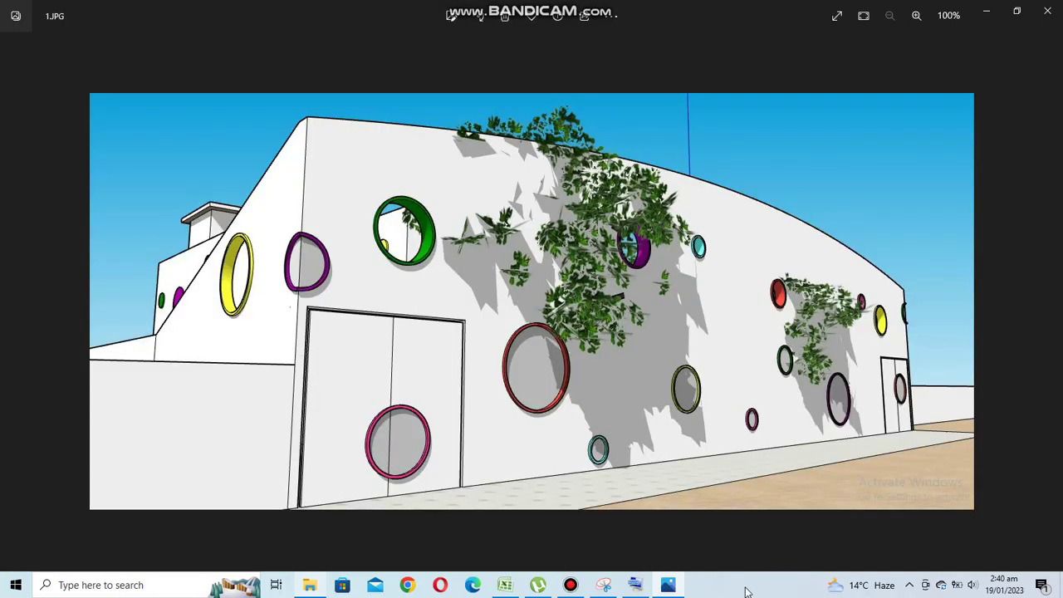
# Browse exported images 2.JPG through 12.JPG, zoom into the School Design render, then close Photos
pyautogui.press('Right')
pyautogui.press('Right')
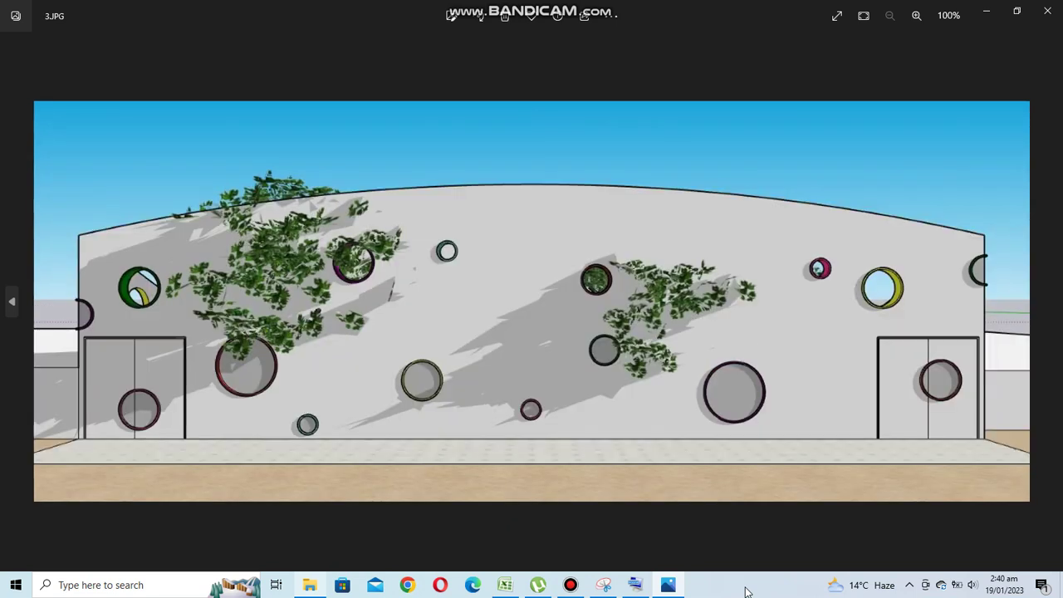
pyautogui.press('Right')
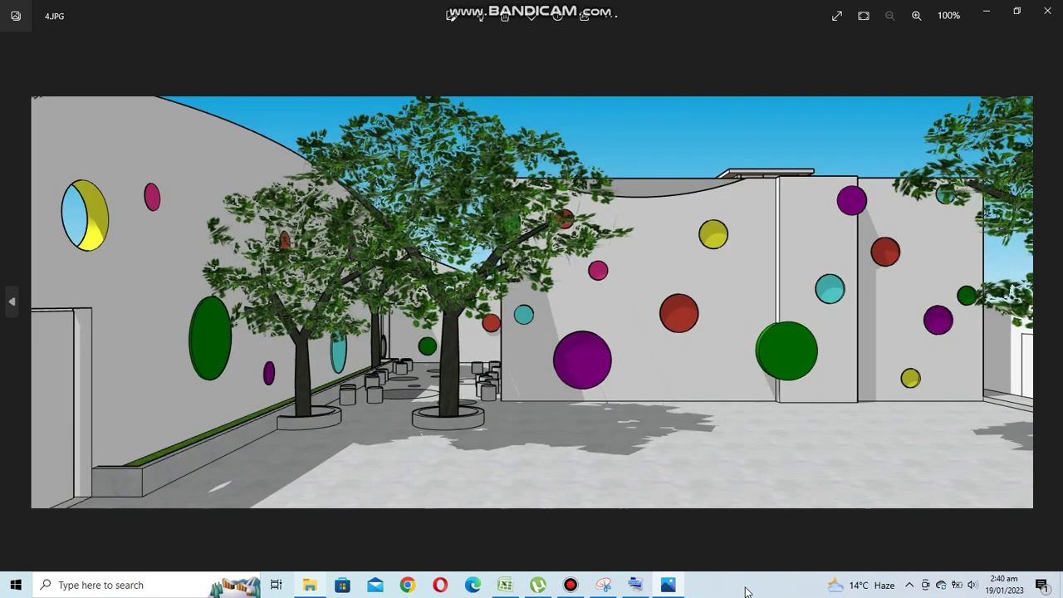
pyautogui.press('Right')
pyautogui.press('Right')
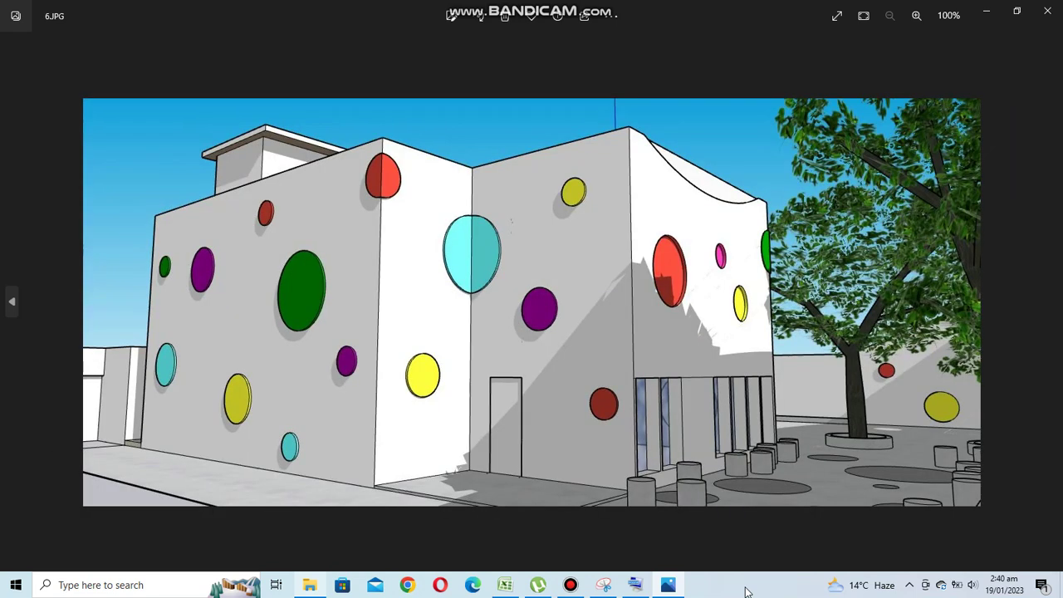
pyautogui.press('Right')
pyautogui.press('Right')
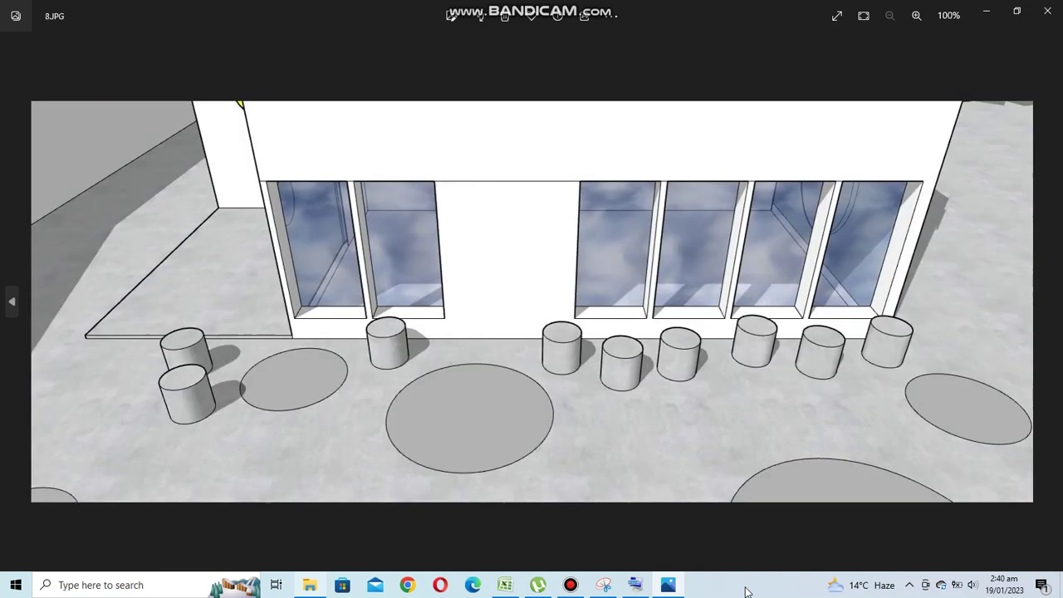
pyautogui.press('Right')
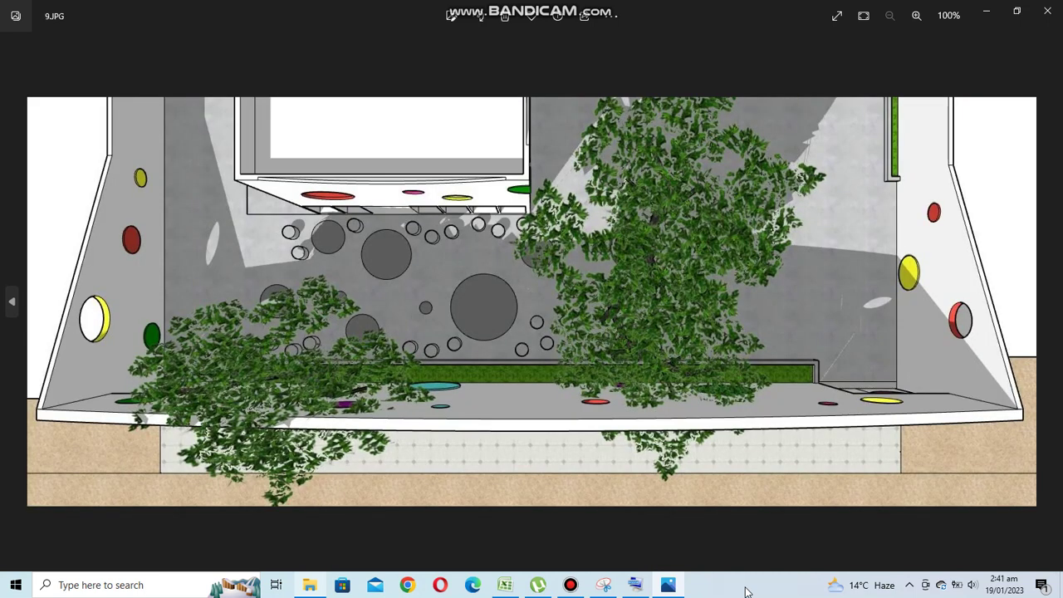
pyautogui.press('Right')
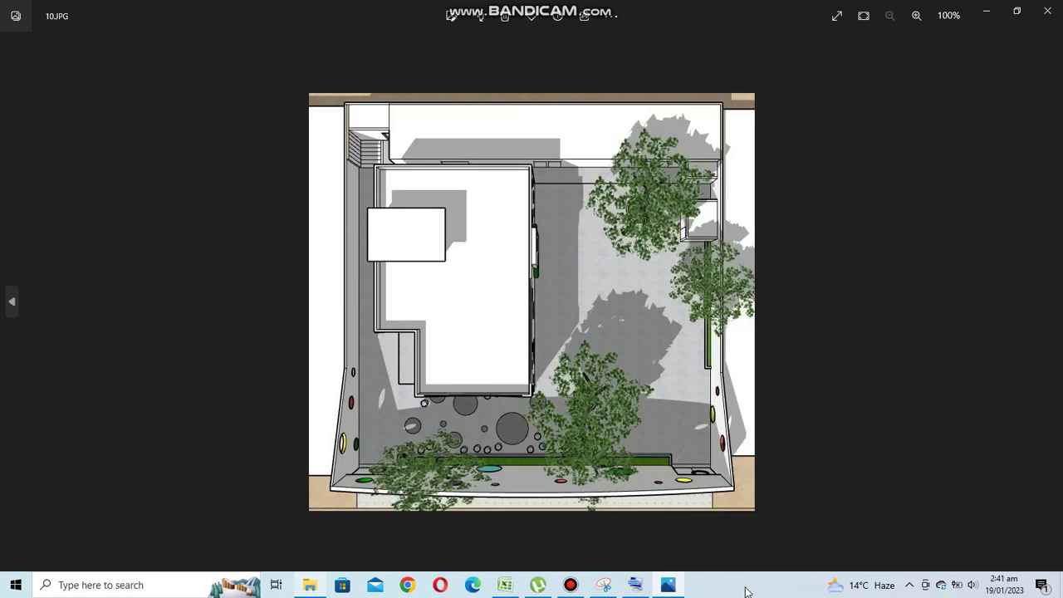
pyautogui.press('Right')
pyautogui.press('Right')
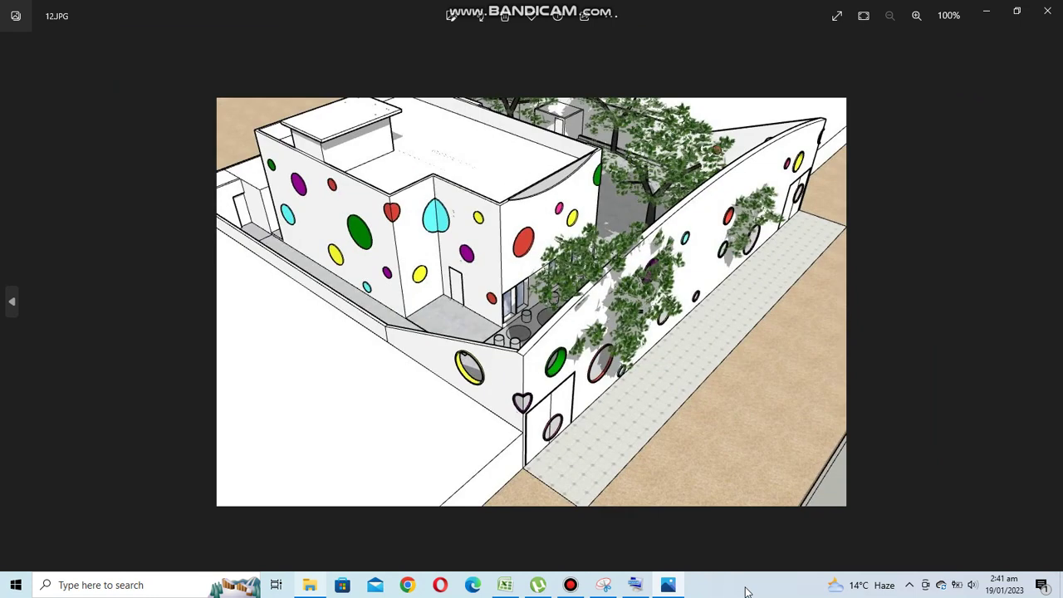
pyautogui.press('Right')
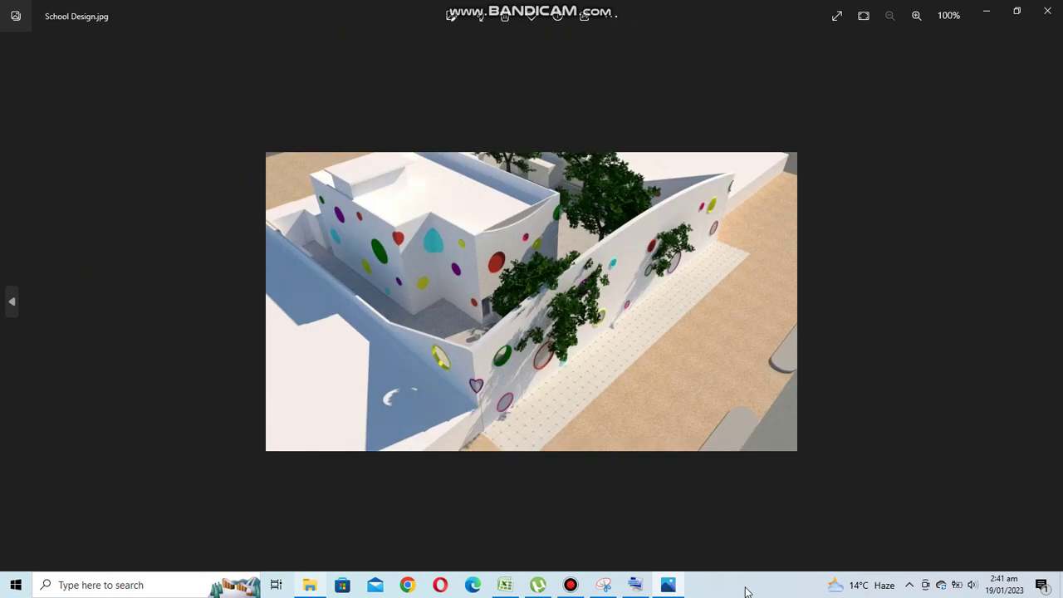
pyautogui.hotkey('ctrl', '+')
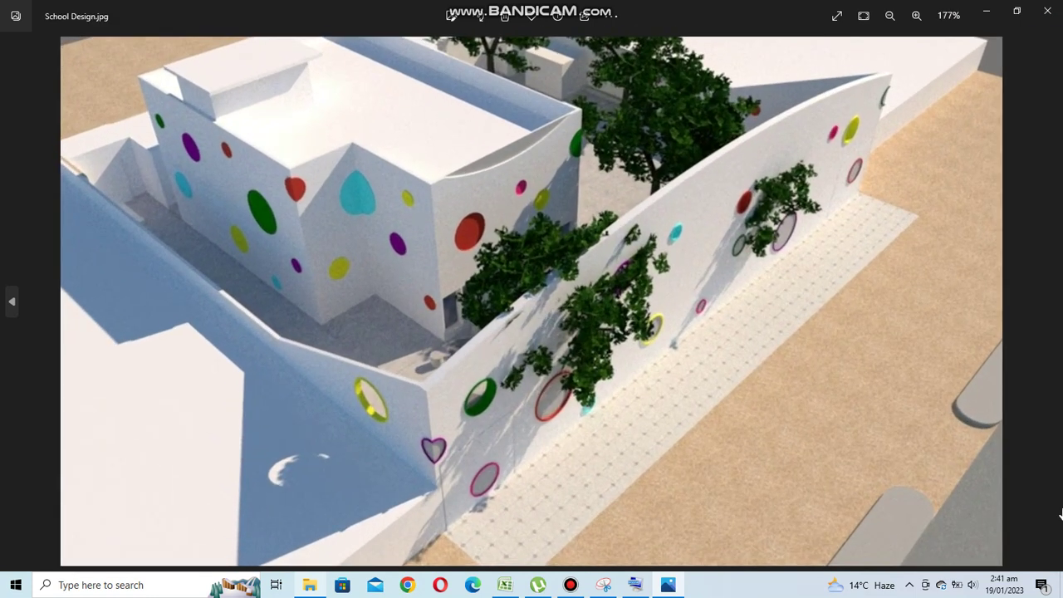
pyautogui.click(1048, 11)
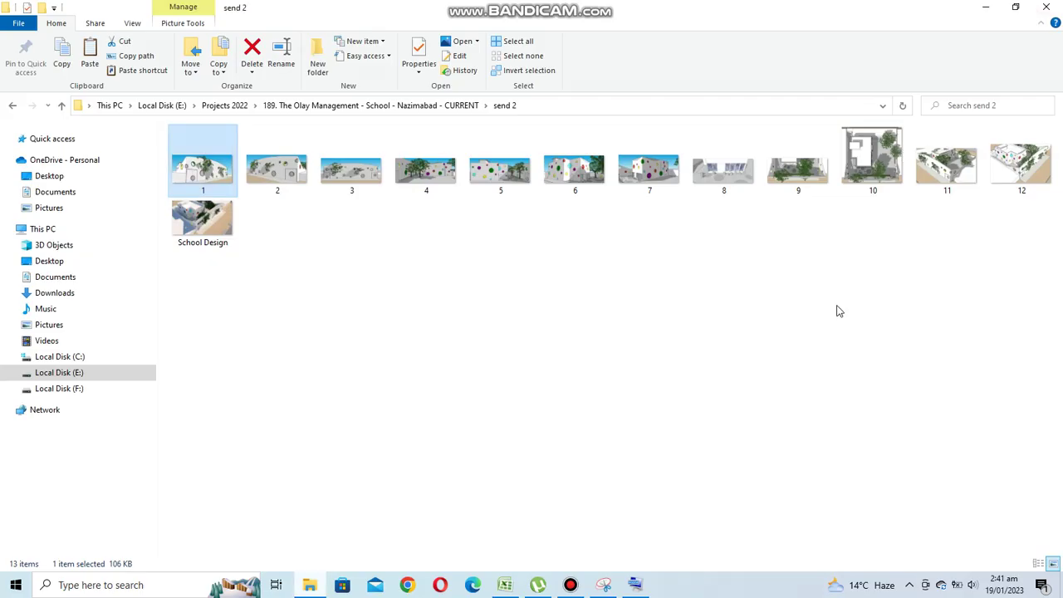